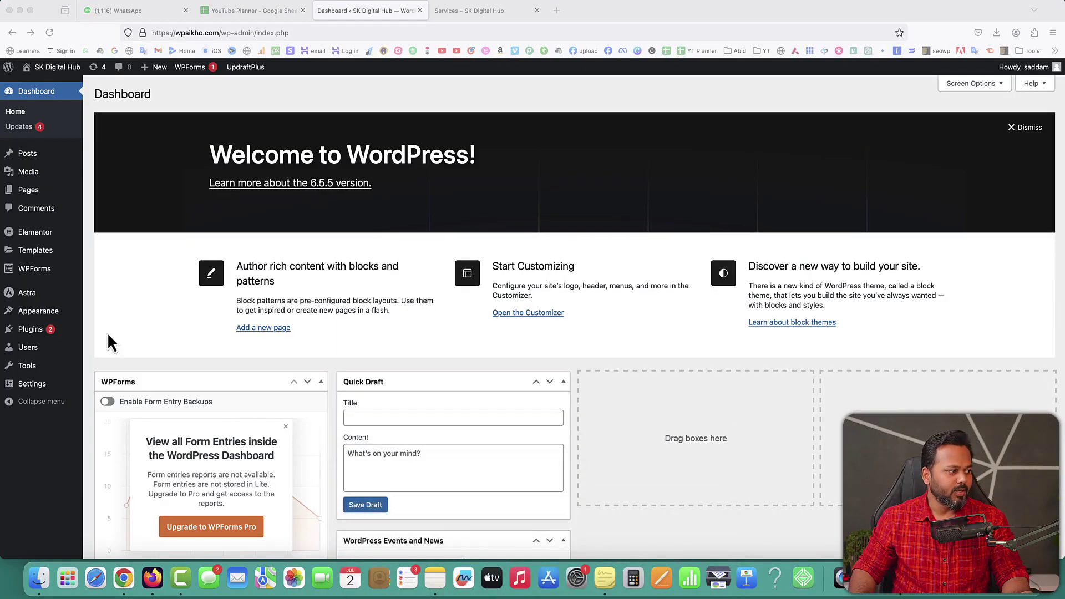
Step: Go to the Add New Plugin page from the Plugins menu in the admin sidebar
mouse_move(54, 332)
left_click(109, 353)
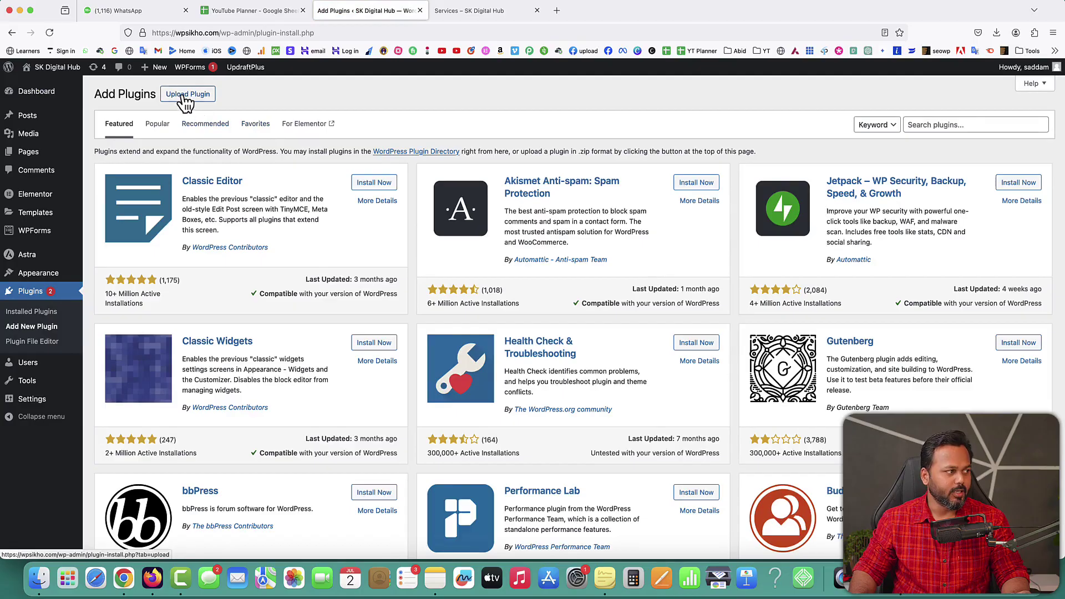
Step: Upload elementor-pro-3.22.1.zip from the Giveaway folder, install it and activate Elementor Pro
left_click(188, 96)
left_click(497, 190)
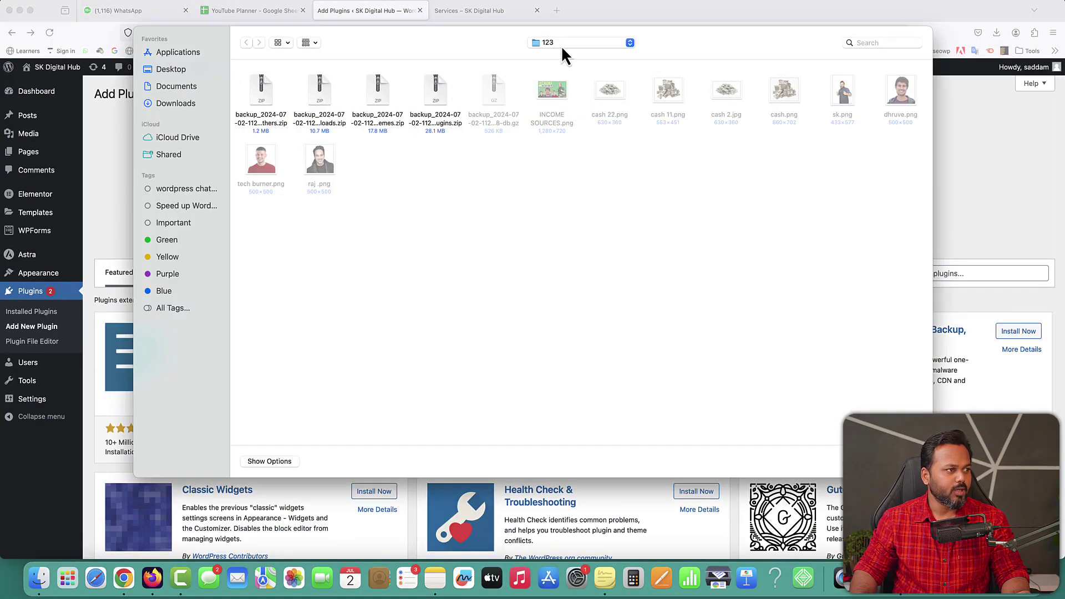
left_click(561, 44)
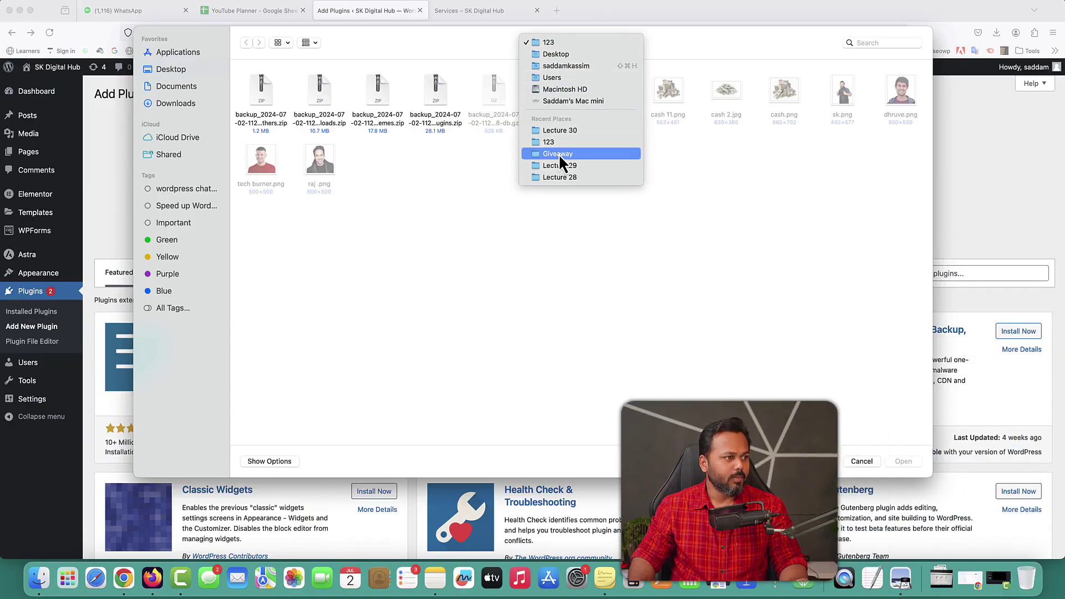
left_click(556, 154)
left_click(386, 111)
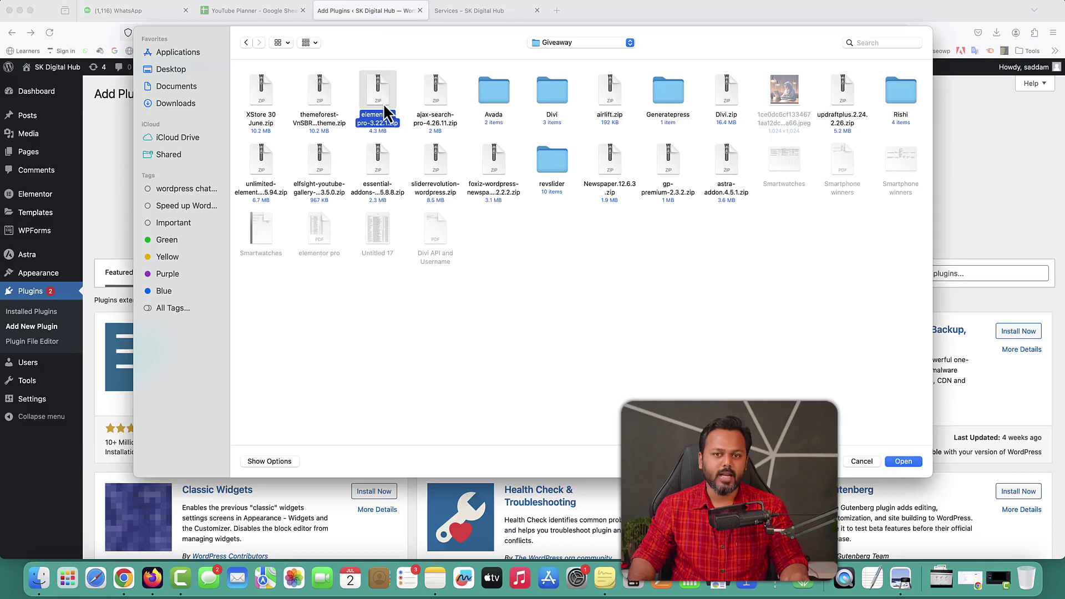
left_click(900, 463)
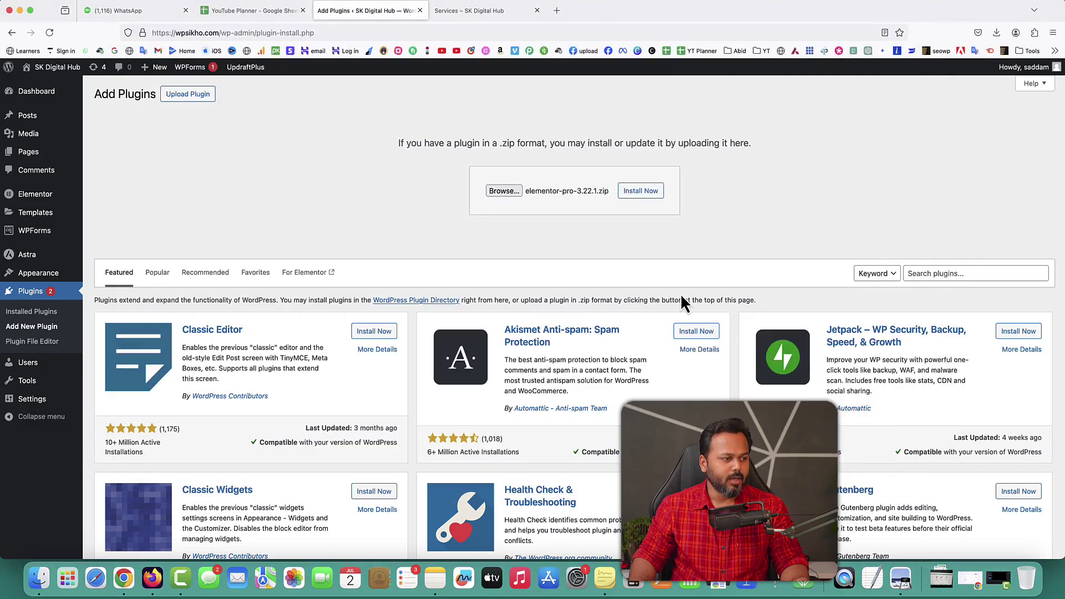
left_click(642, 191)
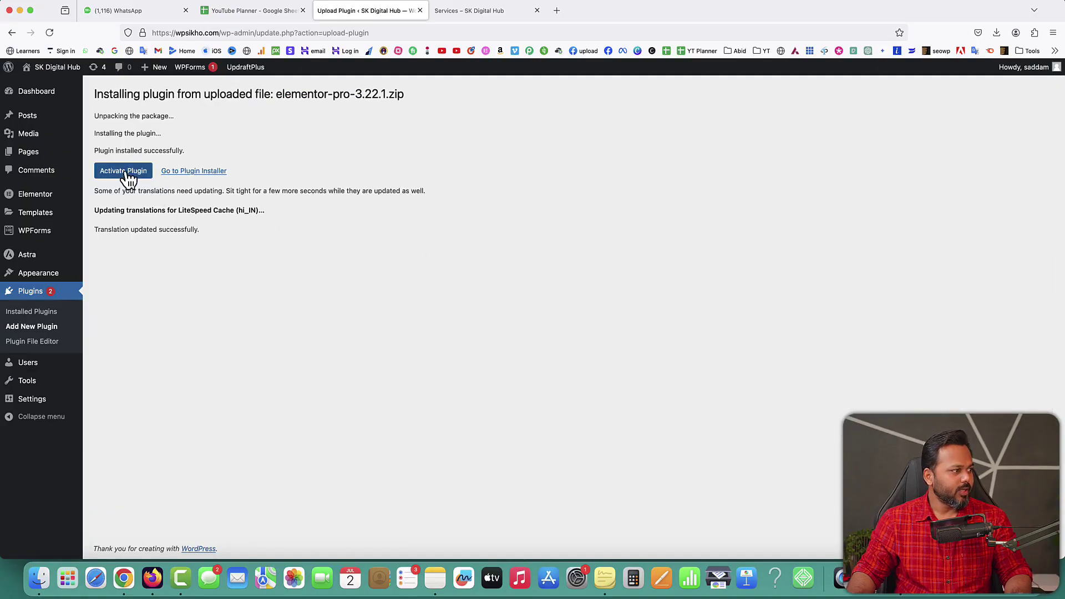
left_click(123, 171)
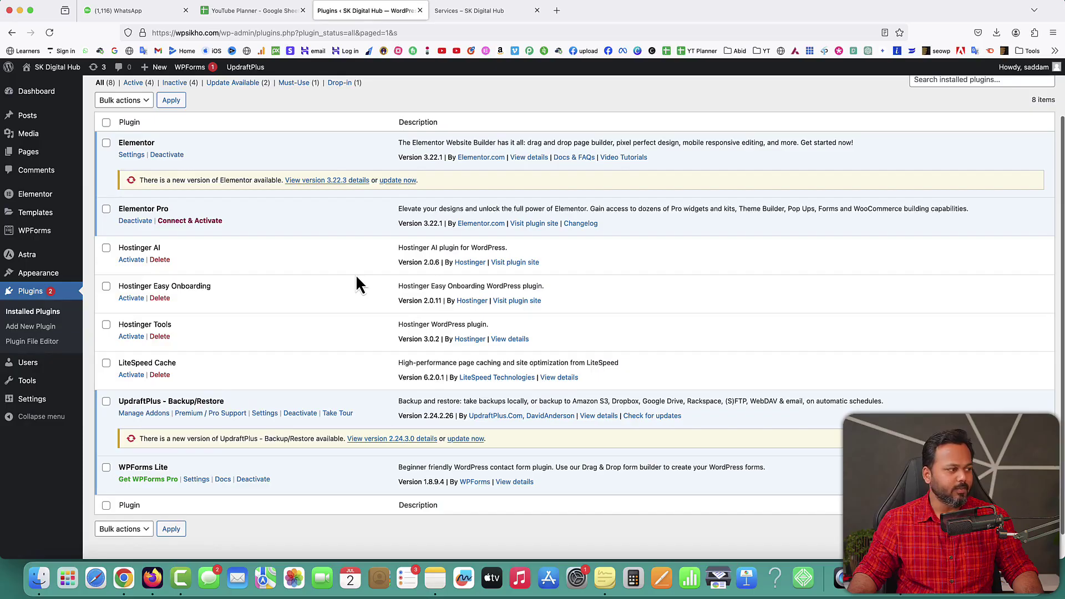
Step: Highlight the Elementor, Elementor Pro, UpdraftPlus and WPForms Lite plugin names while explaining them
left_click_drag(126, 143, 152, 143)
left_click_drag(124, 209, 146, 209)
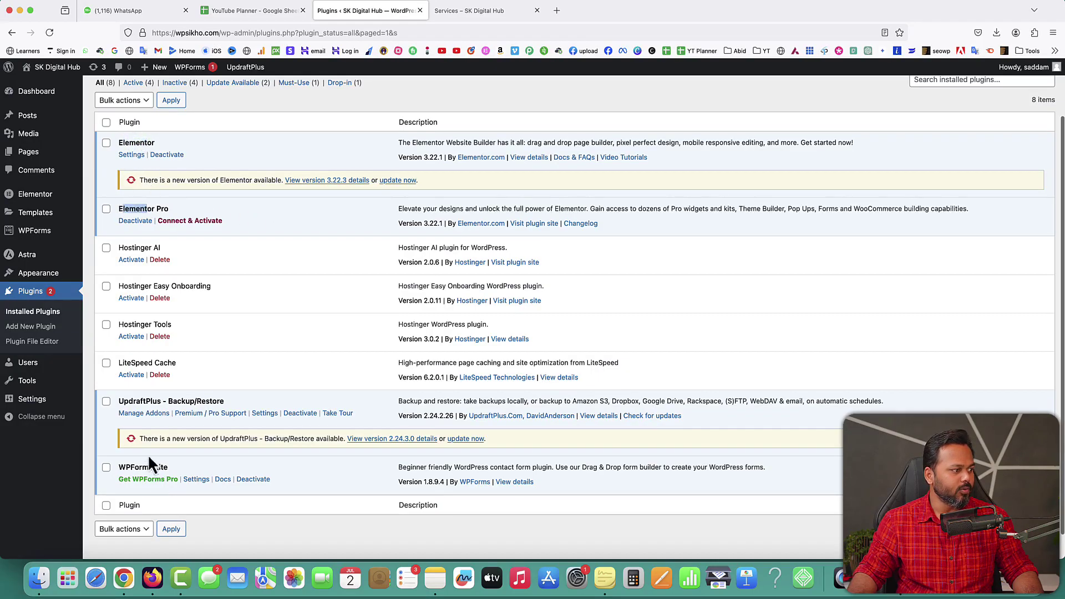
left_click_drag(128, 400, 150, 400)
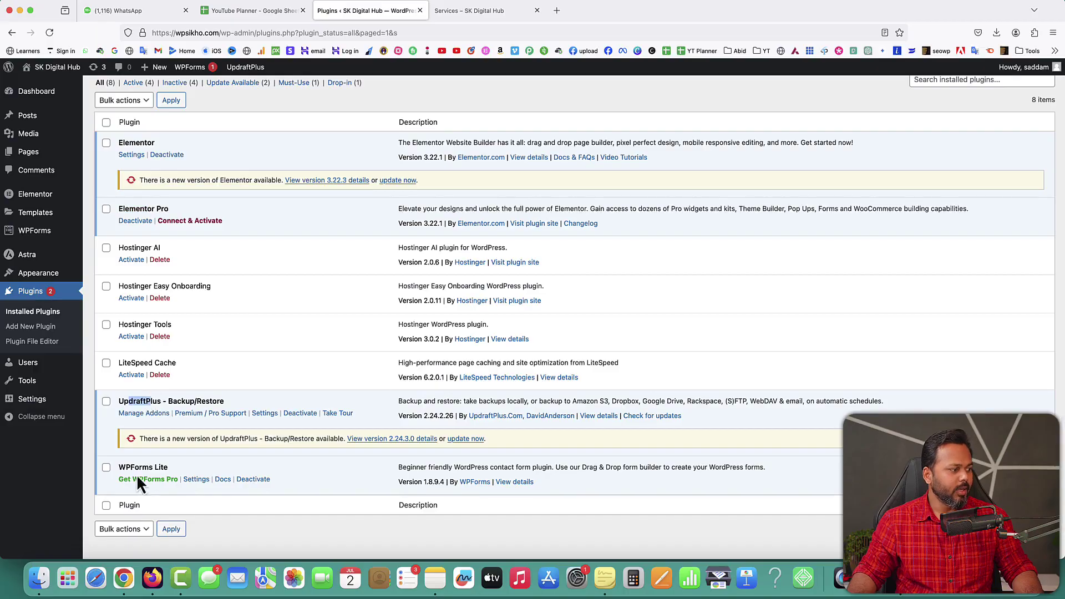
left_click_drag(125, 467, 156, 467)
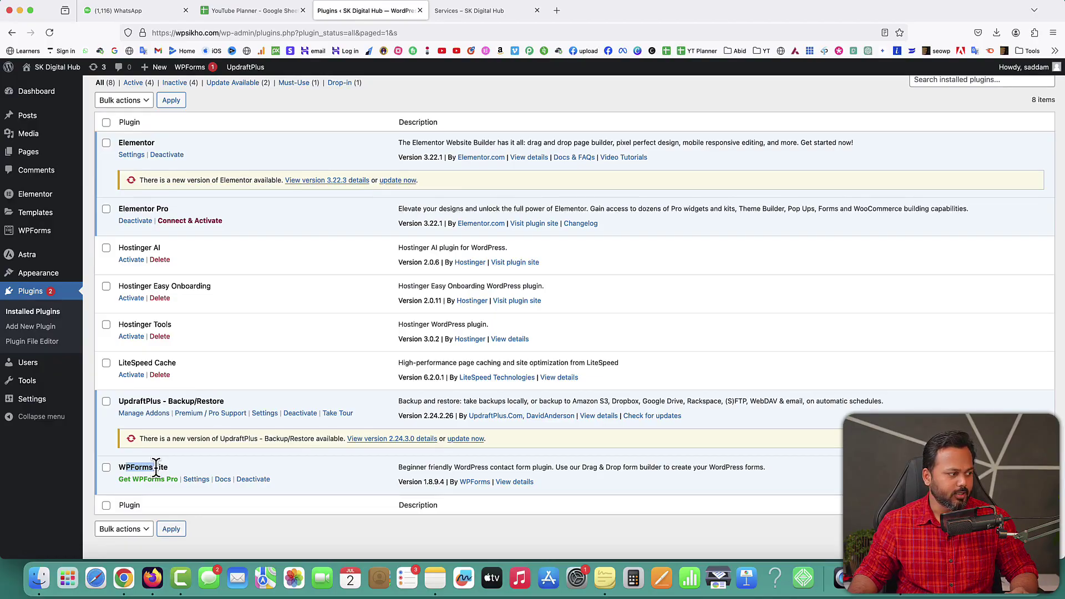
Step: Bulk-delete Hostinger AI, Hostinger Easy Onboarding and Hostinger Tools, confirming the deletion
left_click(106, 248)
left_click(106, 286)
left_click(106, 325)
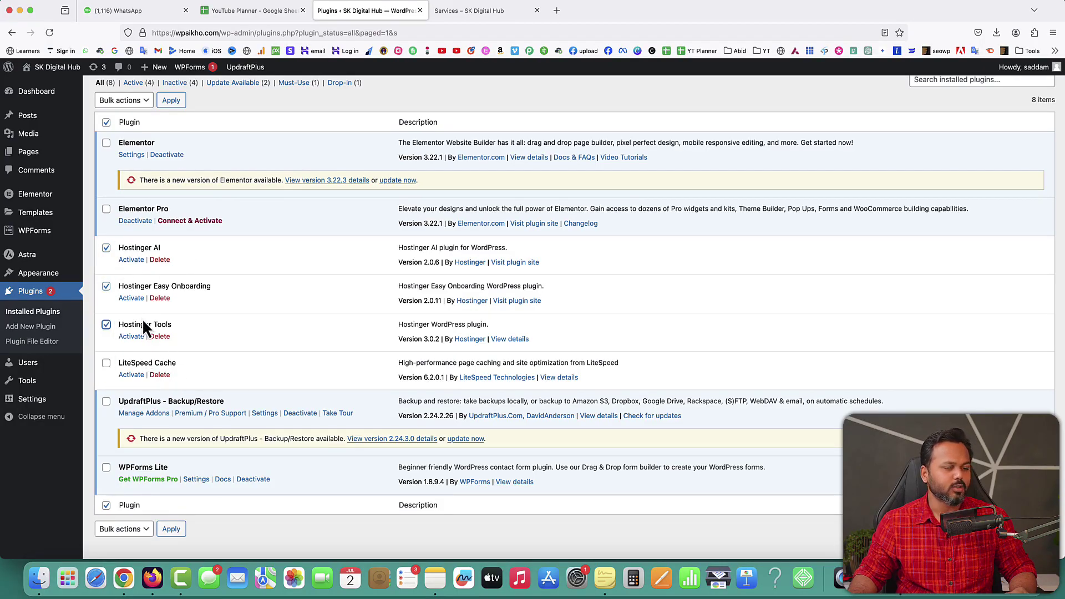
left_click(134, 101)
left_click(131, 146)
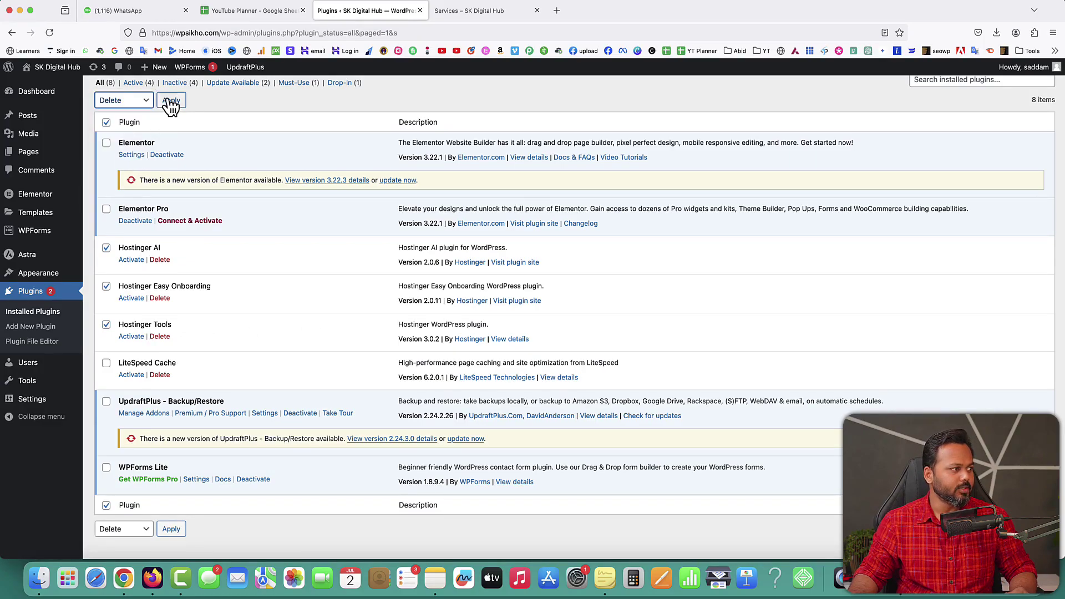
left_click(170, 100)
left_click(610, 331)
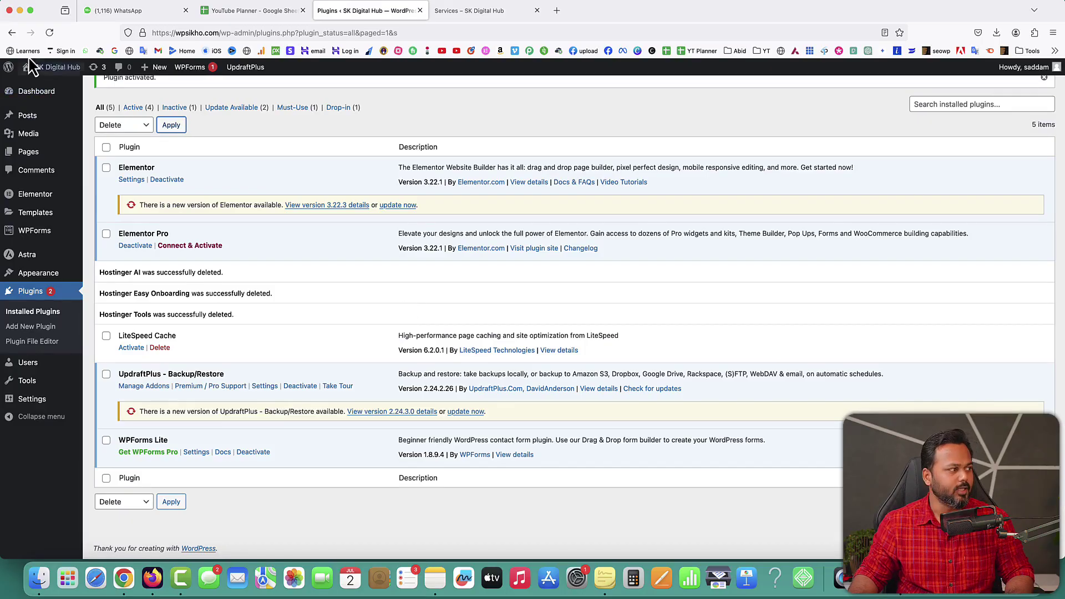
left_click(26, 314)
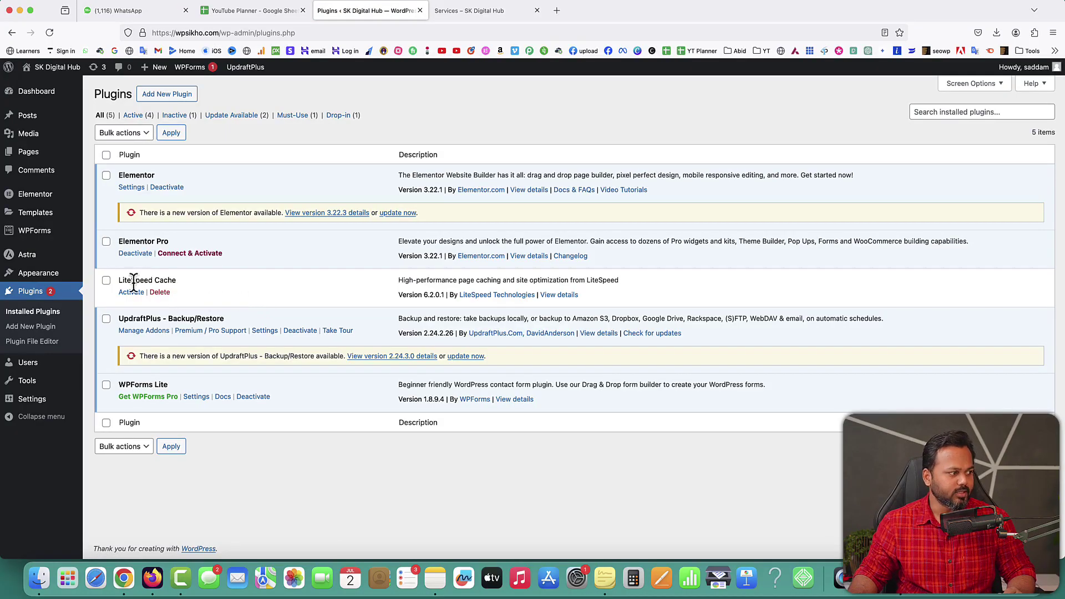
left_click_drag(118, 281, 178, 281)
left_click(181, 282)
left_click_drag(120, 239, 168, 241)
left_click_drag(117, 175, 146, 176)
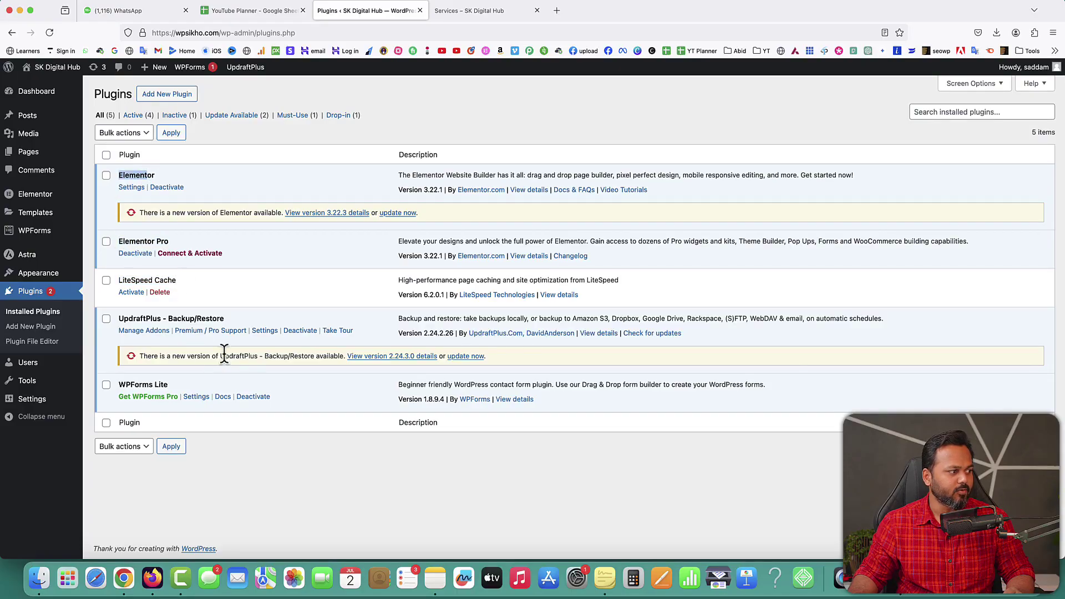
left_click(233, 292)
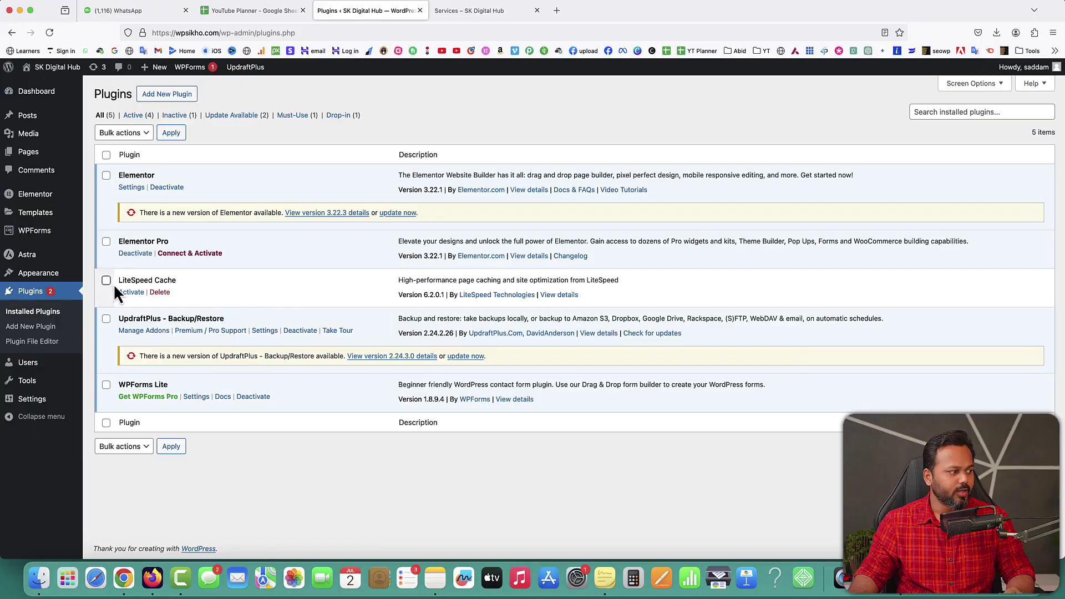
left_click_drag(118, 280, 174, 281)
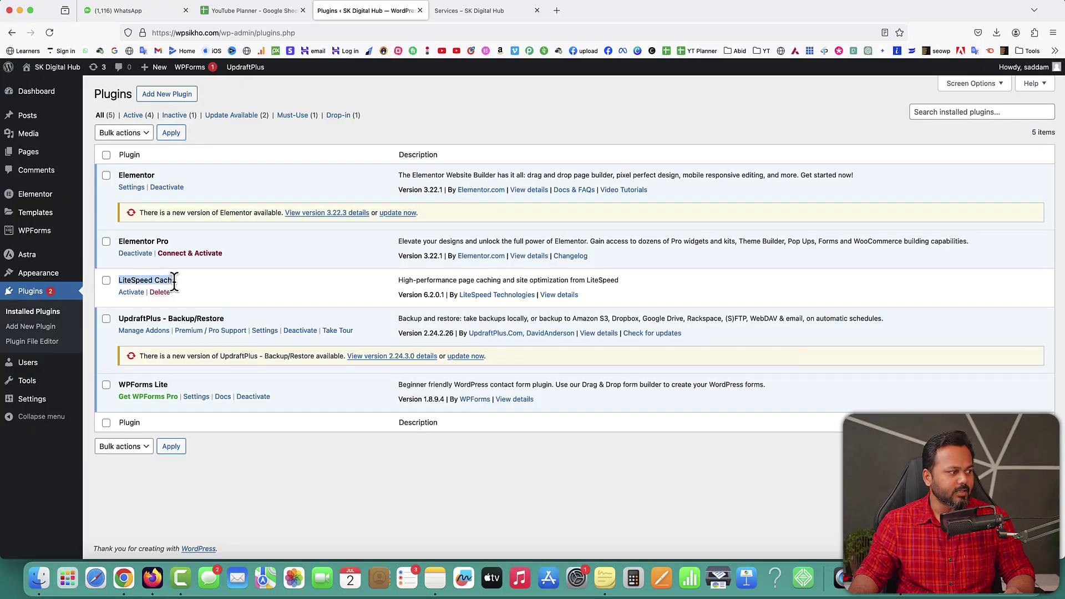
left_click(202, 287)
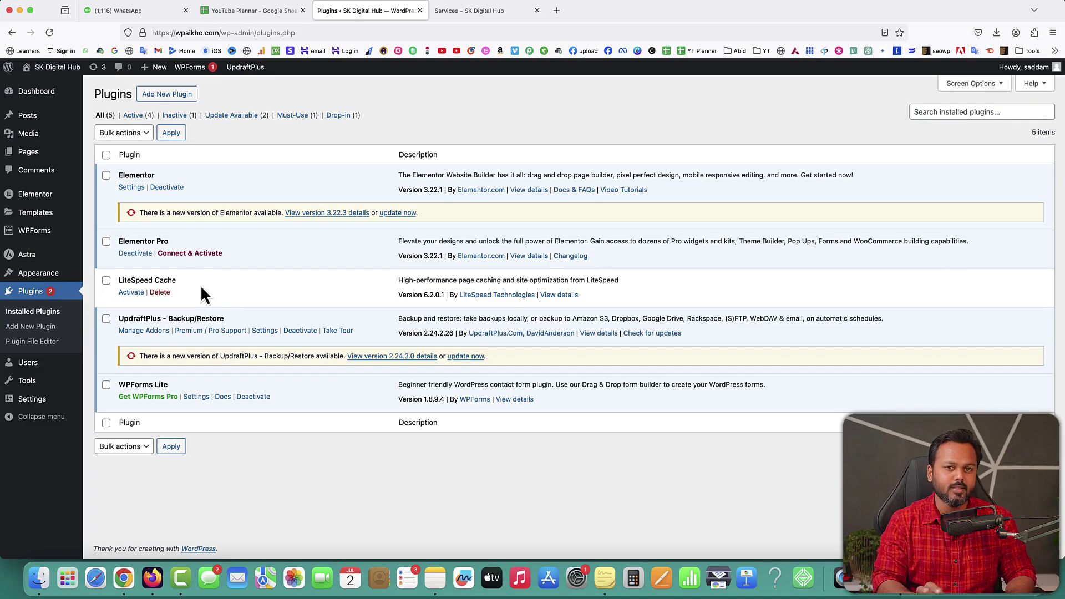
left_click_drag(120, 176, 167, 177)
left_click(168, 178)
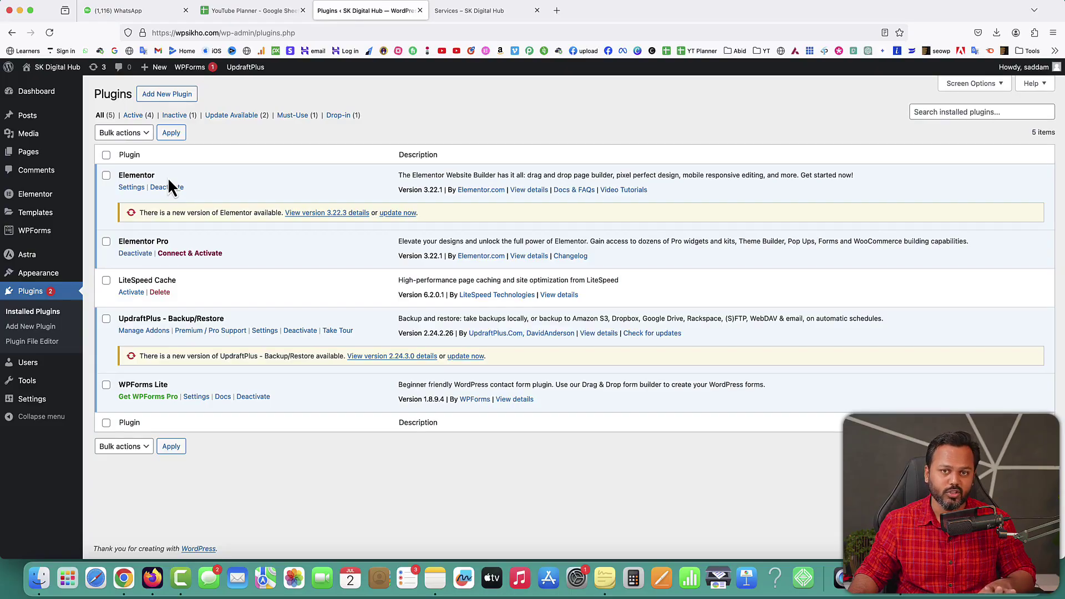
left_click_drag(125, 241, 155, 242)
double_click(133, 316)
left_click_drag(115, 382, 143, 383)
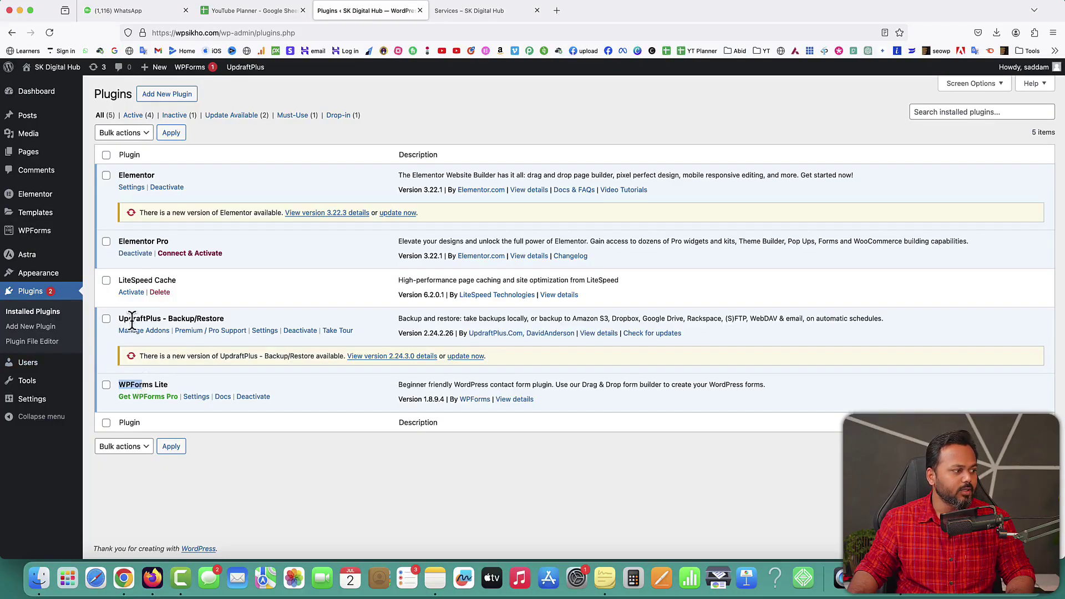
Step: Deactivate UpdraftPlus – Backup/Restore in the installed plugins list
left_click(300, 331)
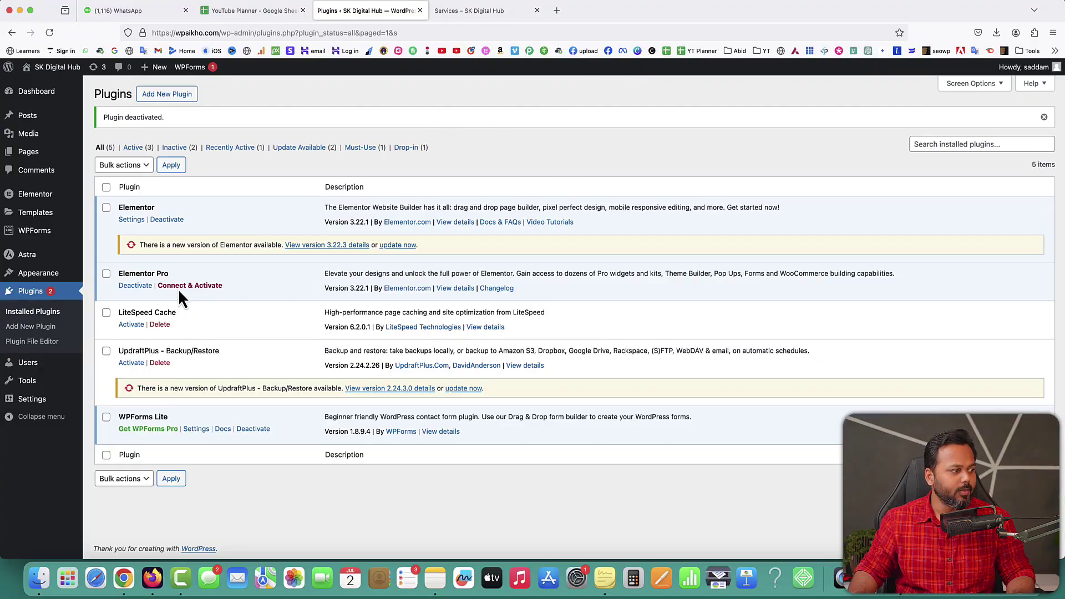
Step: Use Connect & Activate under Elementor Pro to reach the license connection page
left_click(195, 286)
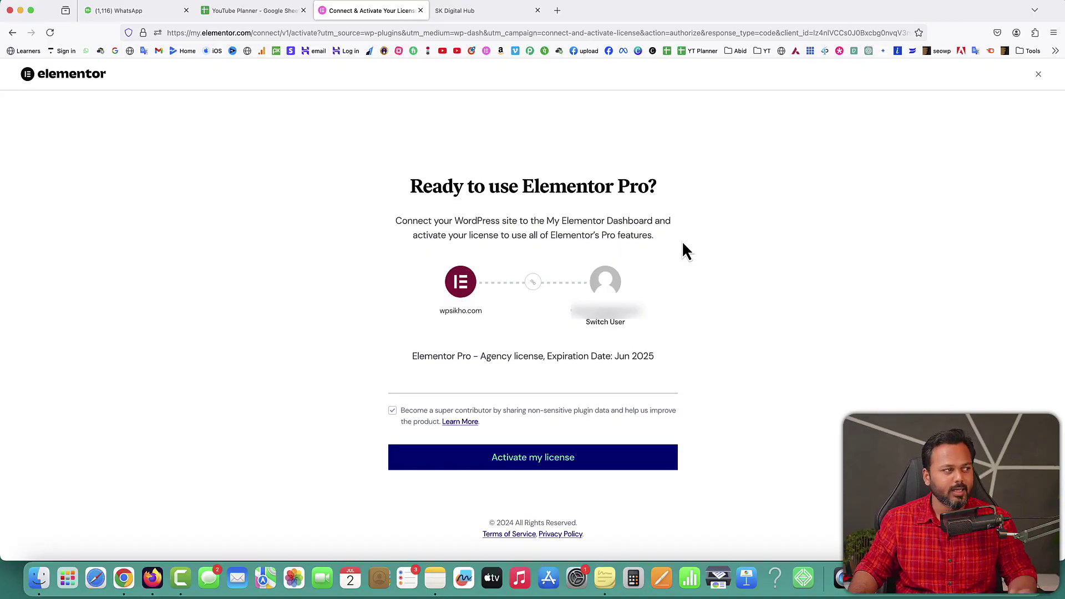
left_click(488, 12)
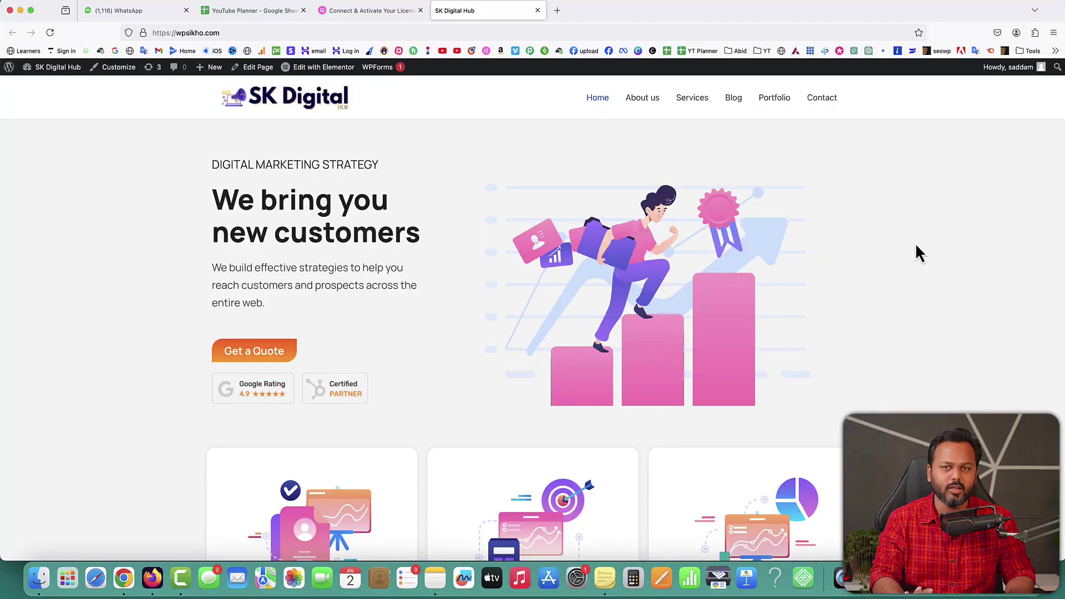
key("ctrl+shift+Tab")
left_click_drag(409, 180, 661, 192)
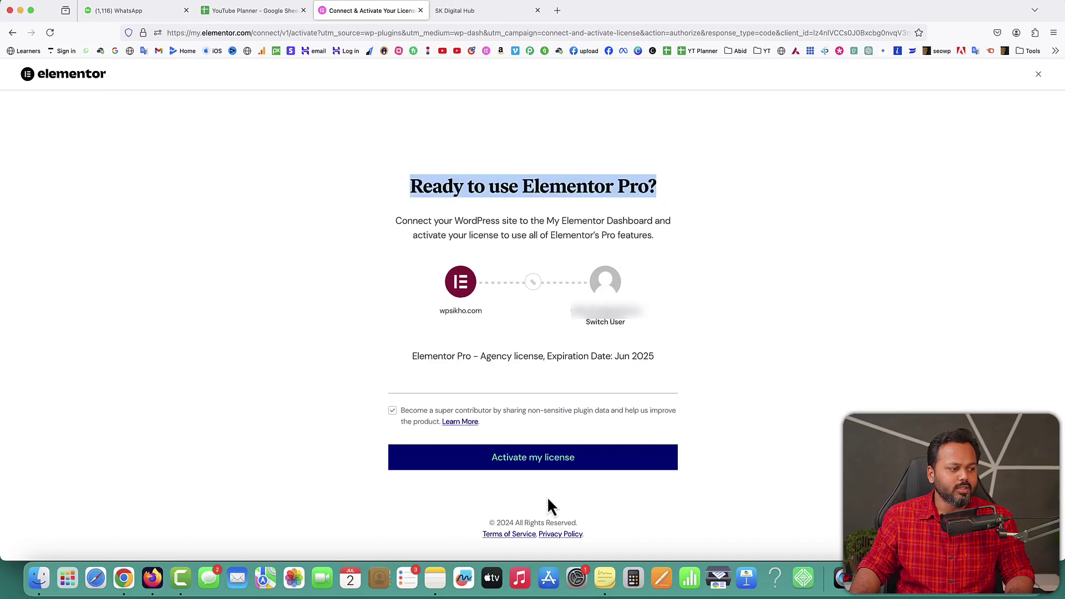
Step: Choose 'Activate my license' so License Settings shows Status: Active for wpsikho.com
left_click(539, 469)
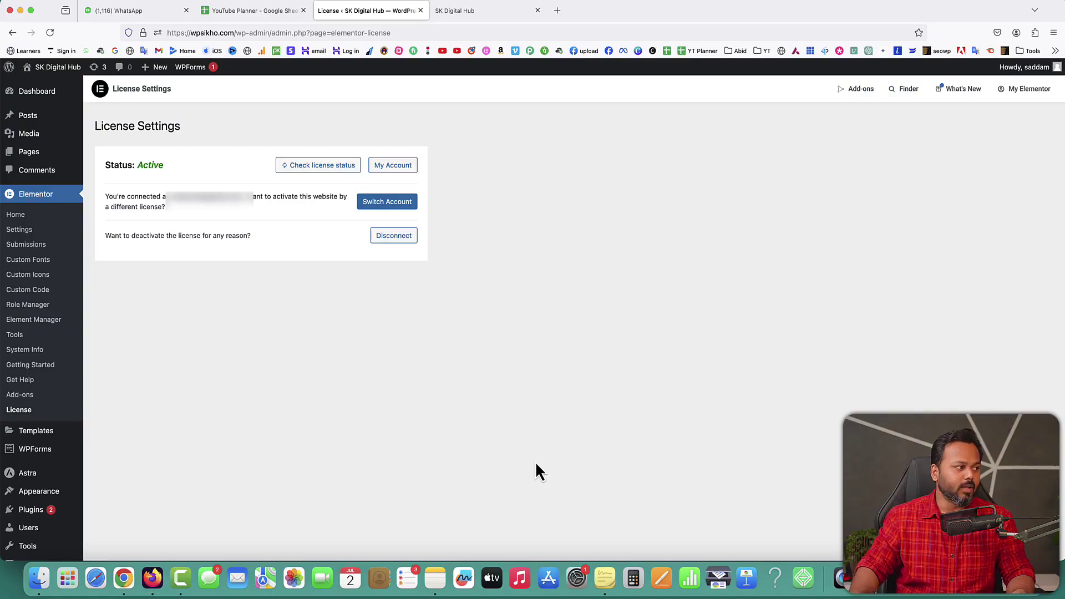
Step: Highlight the Active license status, then edit the Home page from All Pages with Elementor
double_click(154, 165)
mouse_move(36, 153)
left_click(101, 155)
mouse_move(125, 321)
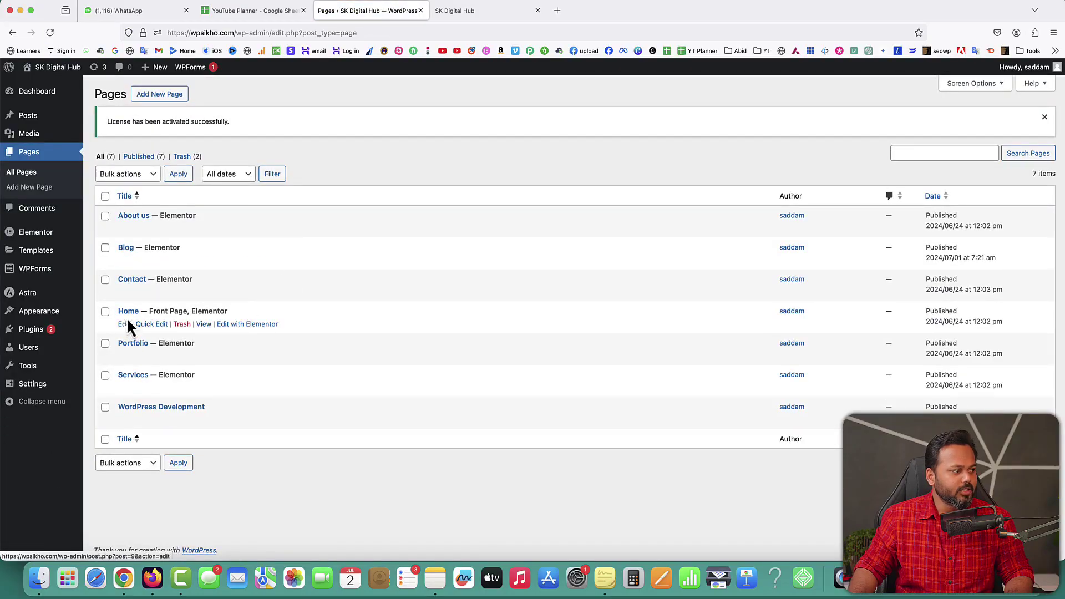
left_click(247, 327)
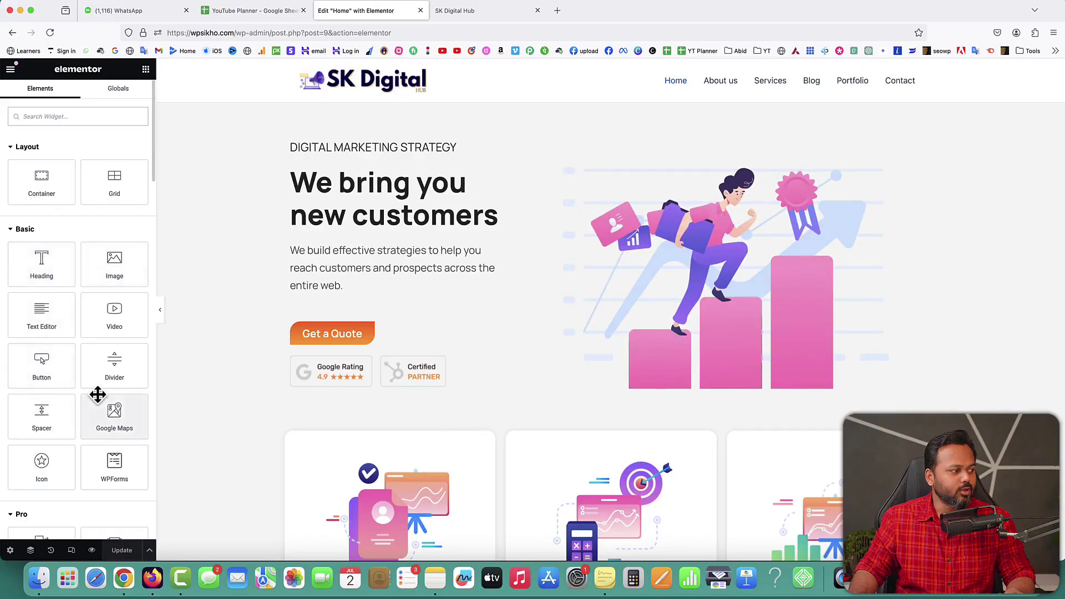
Step: Scroll the widget panel to show the Pro widgets, then start a new browser tab
scroll(100, 393, "down", 5)
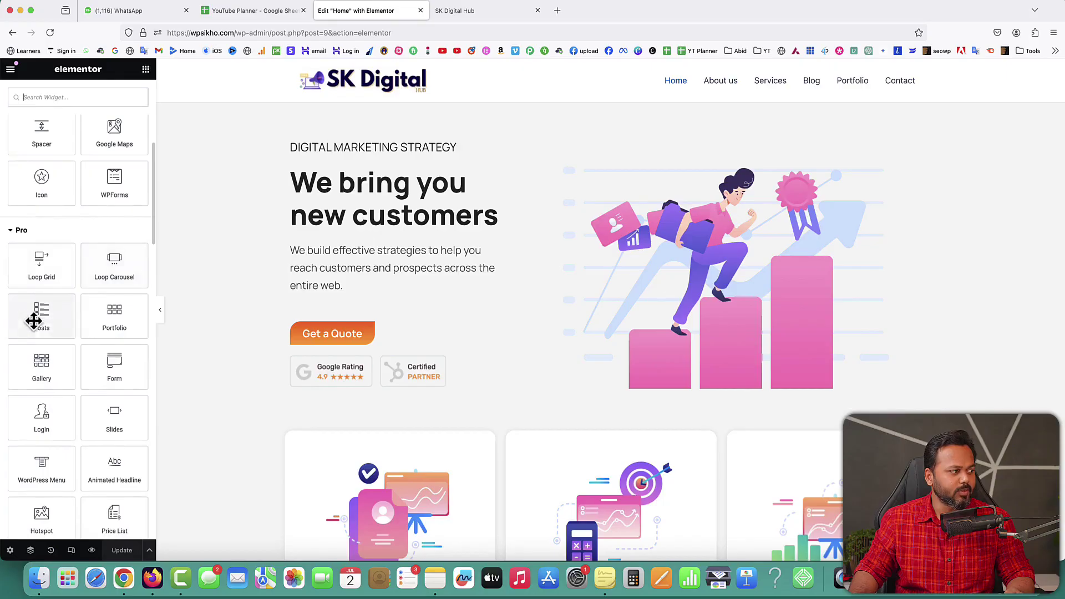
scroll(88, 322, "down", 1)
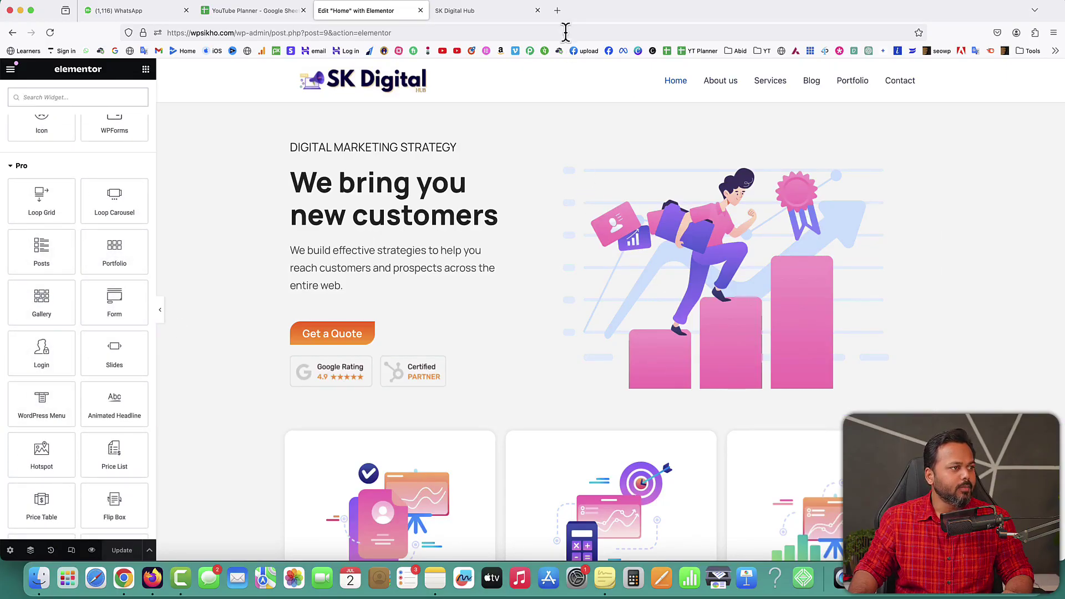
left_click(557, 10)
Step: Browse the SEOWP demo's curved section edges, then return to the Home editor tab
left_click(936, 51)
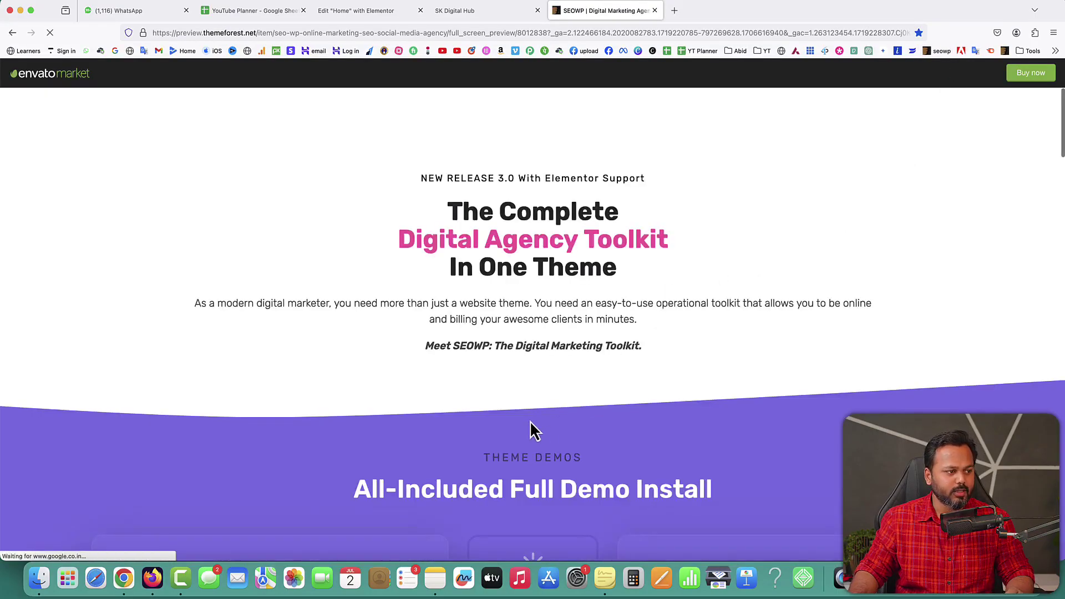
scroll(534, 431, "down", 3)
scroll(541, 432, "down", 1)
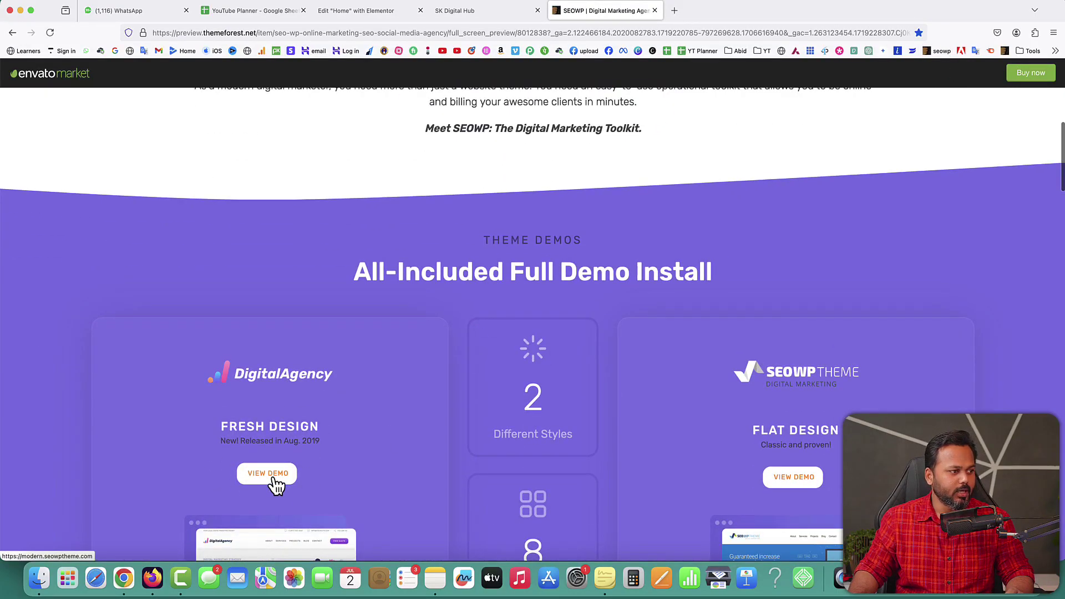
scroll(589, 278, "down", 12)
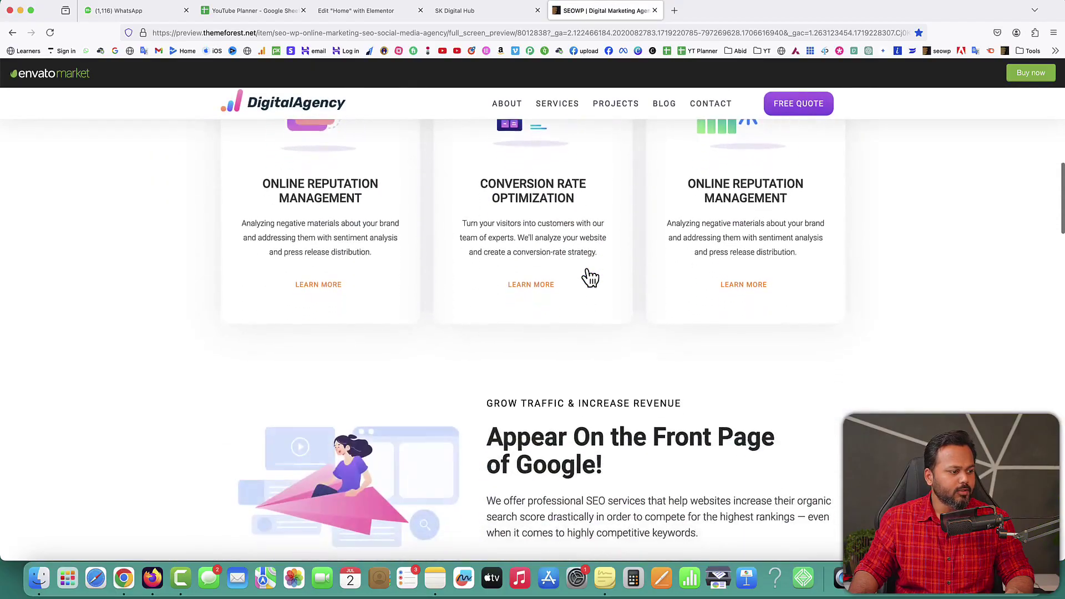
scroll(588, 277, "down", 3)
scroll(588, 276, "down", 1)
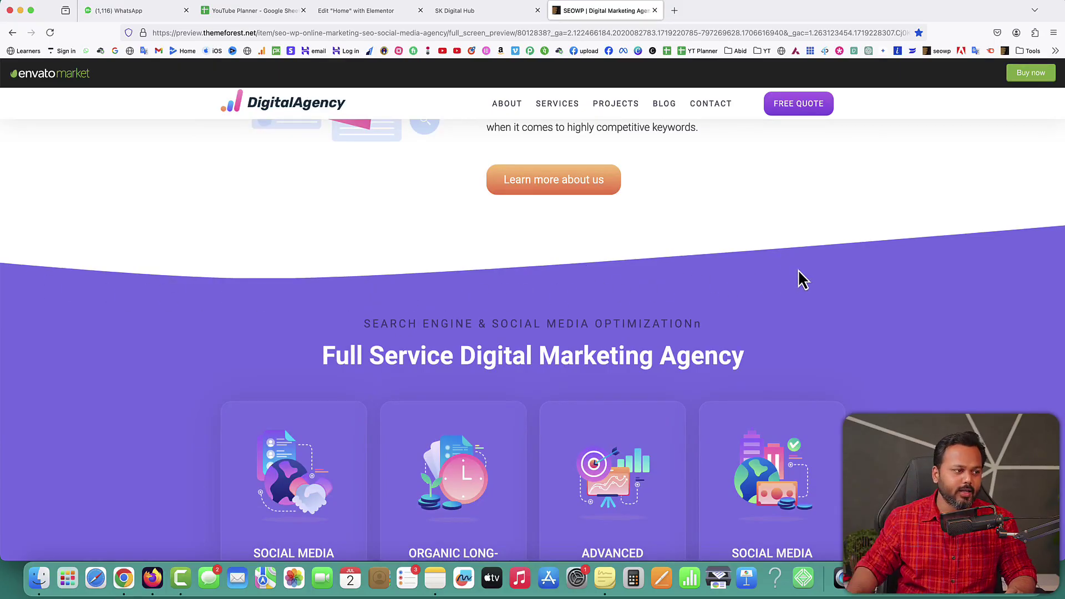
scroll(798, 270, "down", 3)
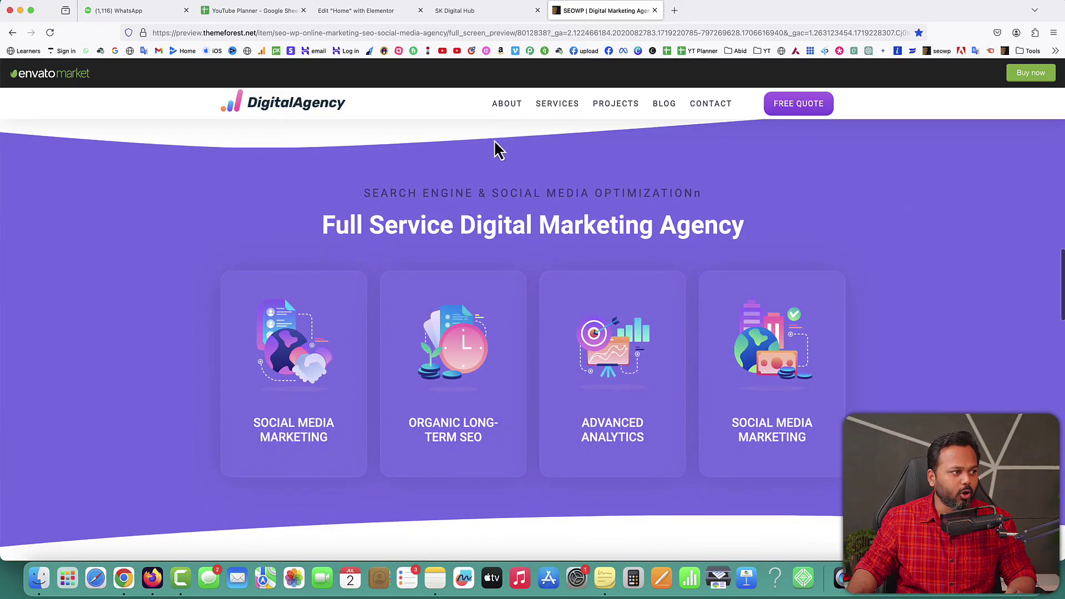
scroll(444, 169, "up", 1)
scroll(727, 178, "down", 5)
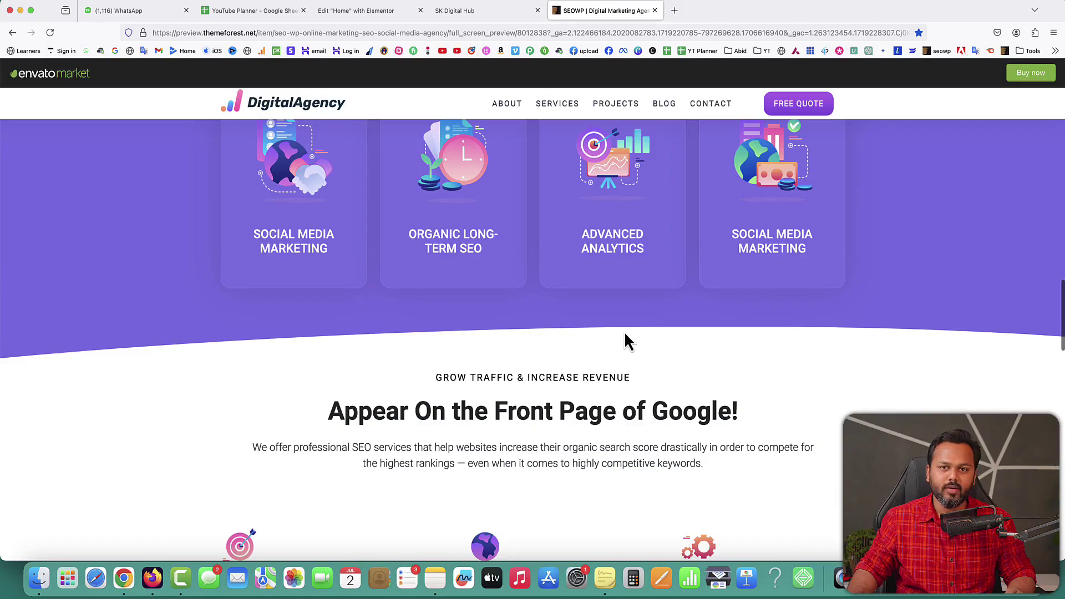
scroll(610, 160, "up", 2)
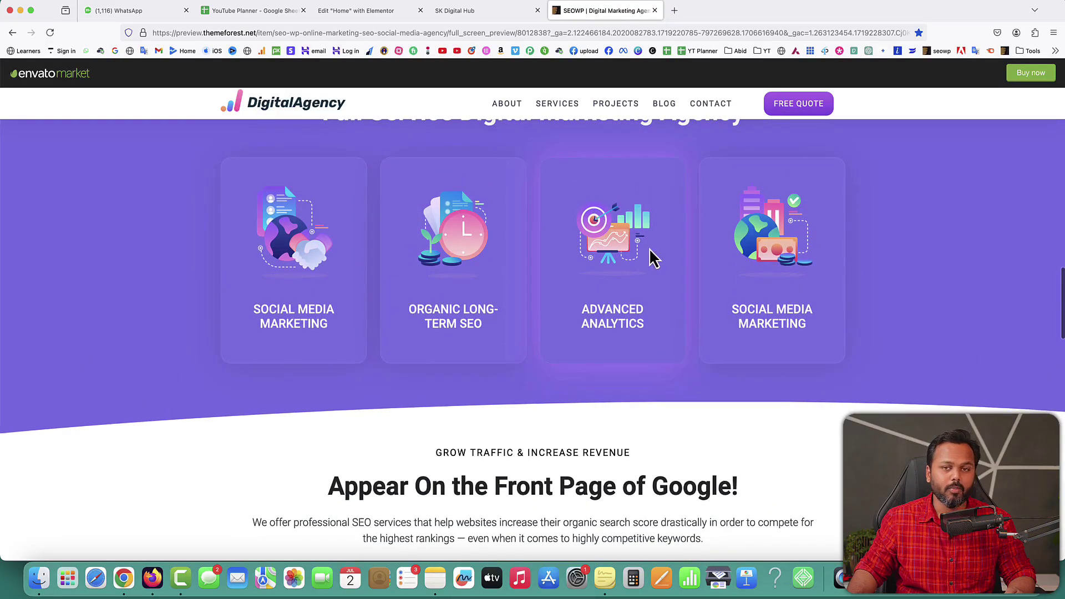
scroll(649, 249, "up", 3)
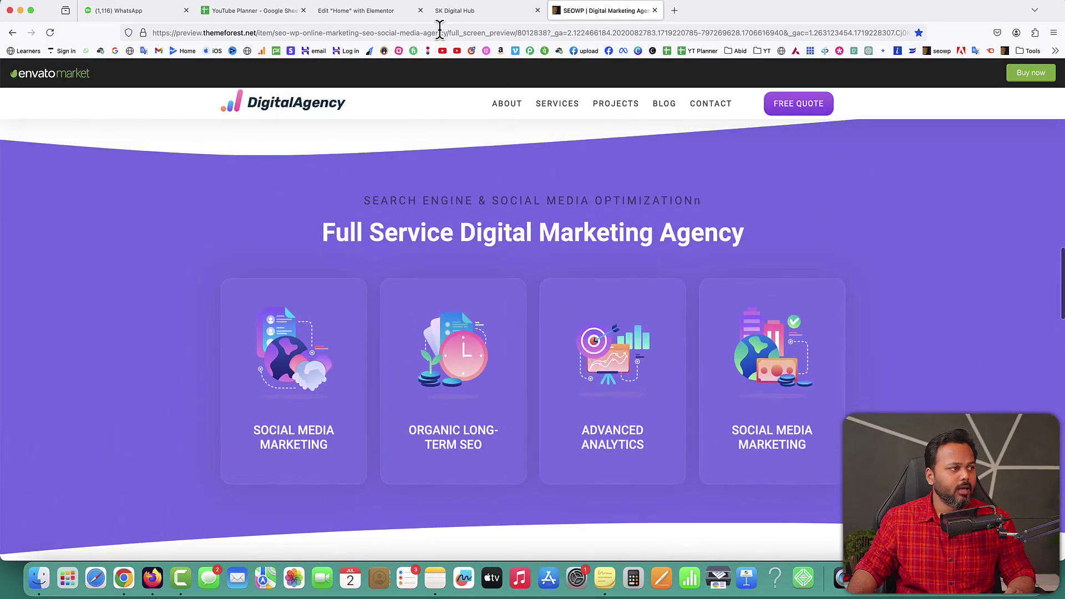
left_click(377, 12)
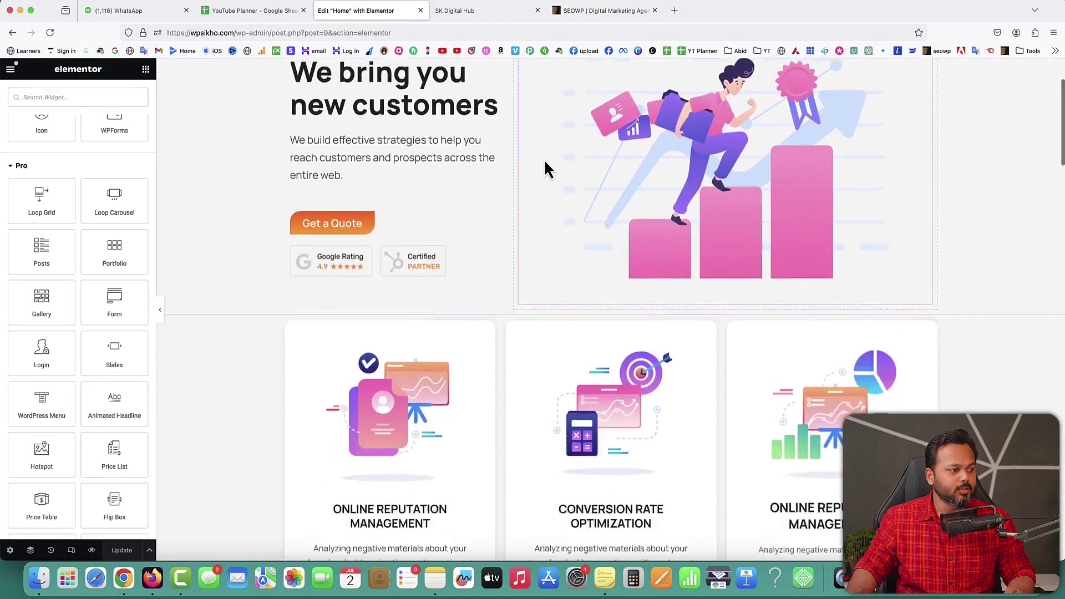
Step: Edit the purple services container's Style settings with Background collapsed
scroll(543, 158, "down", 15)
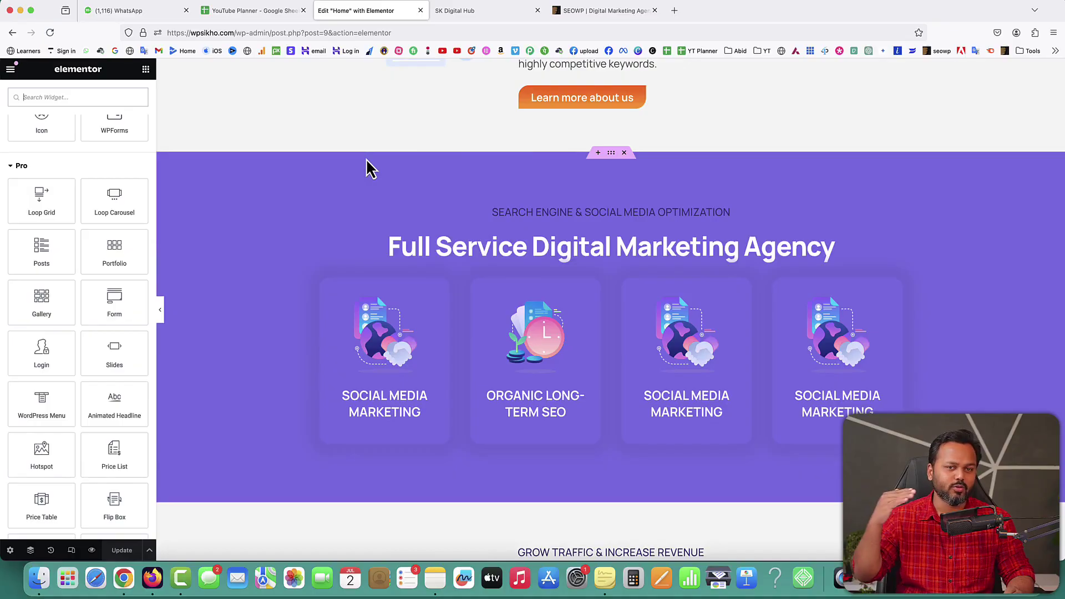
right_click(611, 156)
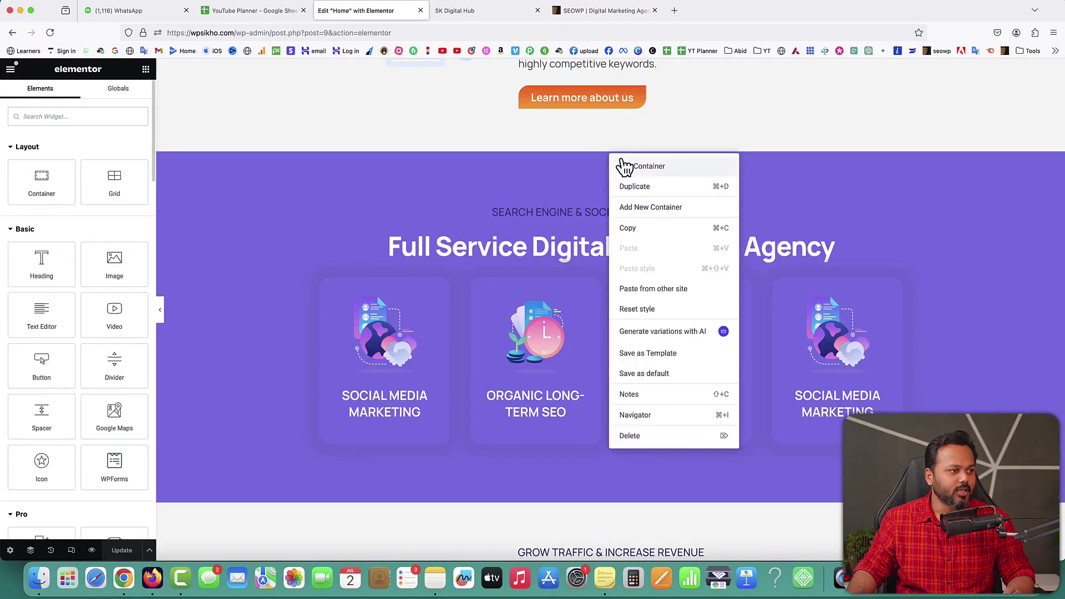
left_click(623, 166)
left_click(83, 102)
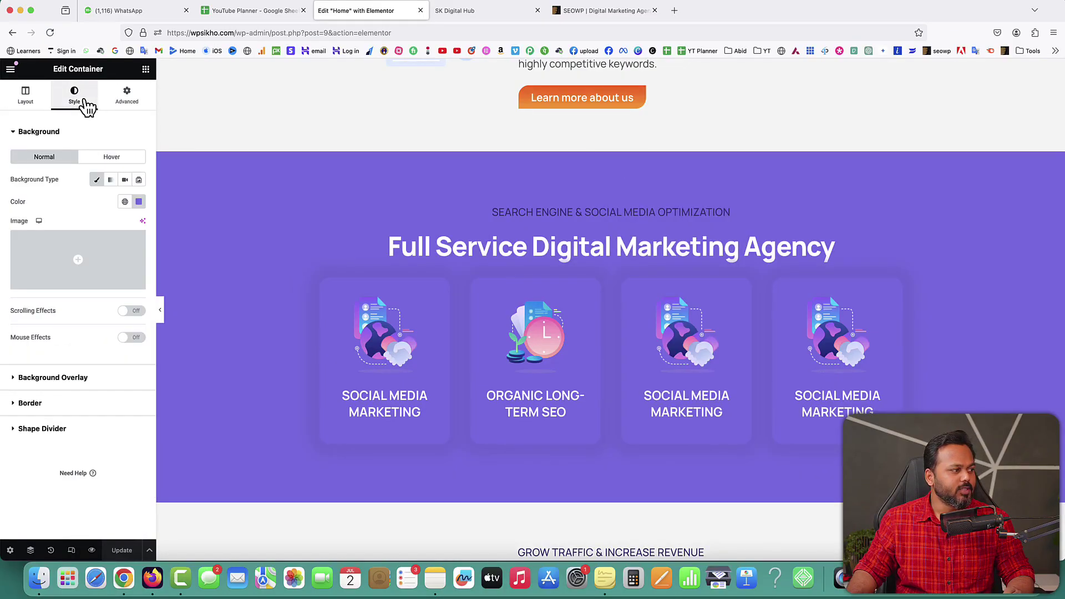
left_click(39, 133)
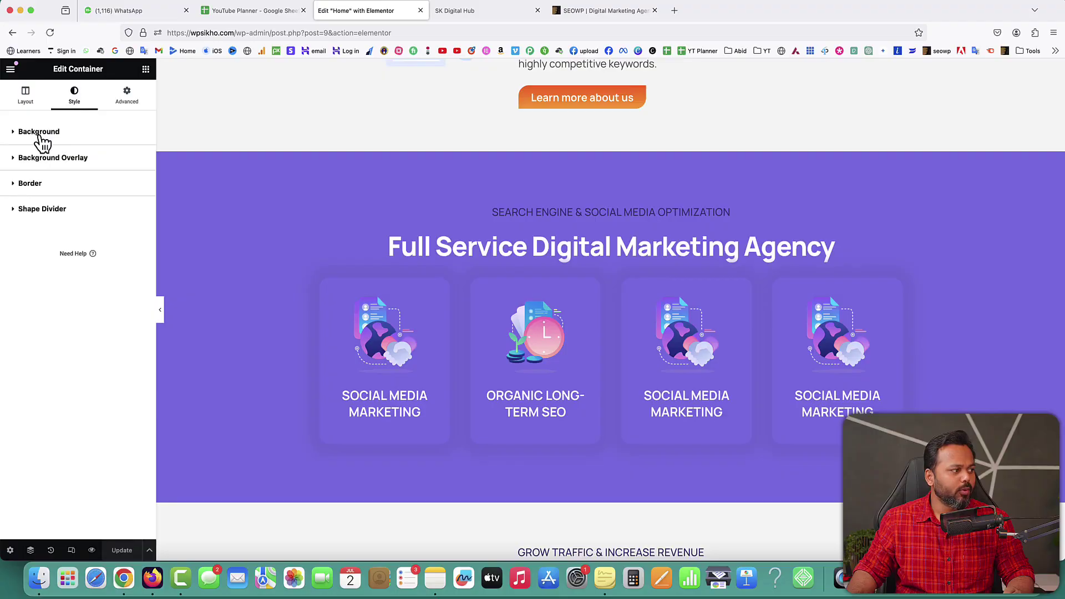
Step: Expand Shape Divider, compare Bottom and Top, and list the top divider types
left_click(34, 211)
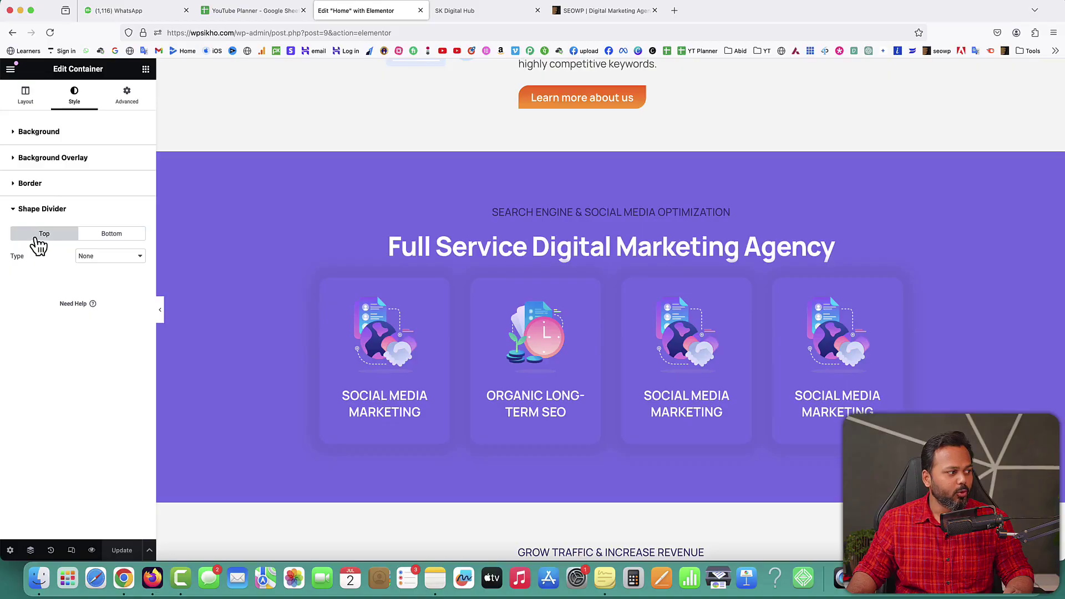
left_click(105, 237)
left_click(50, 237)
left_click(111, 236)
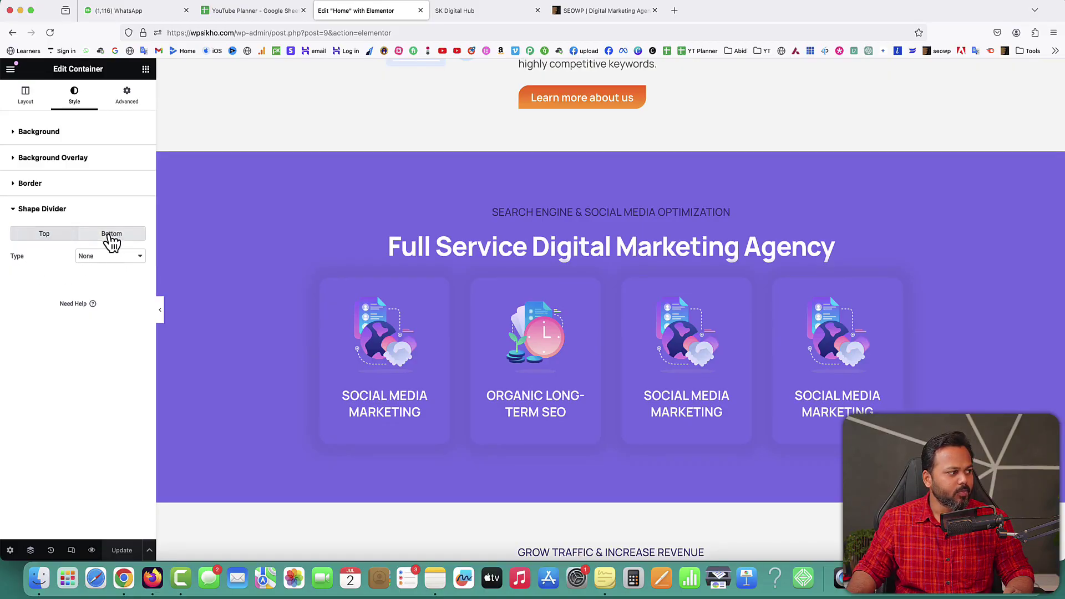
left_click(40, 237)
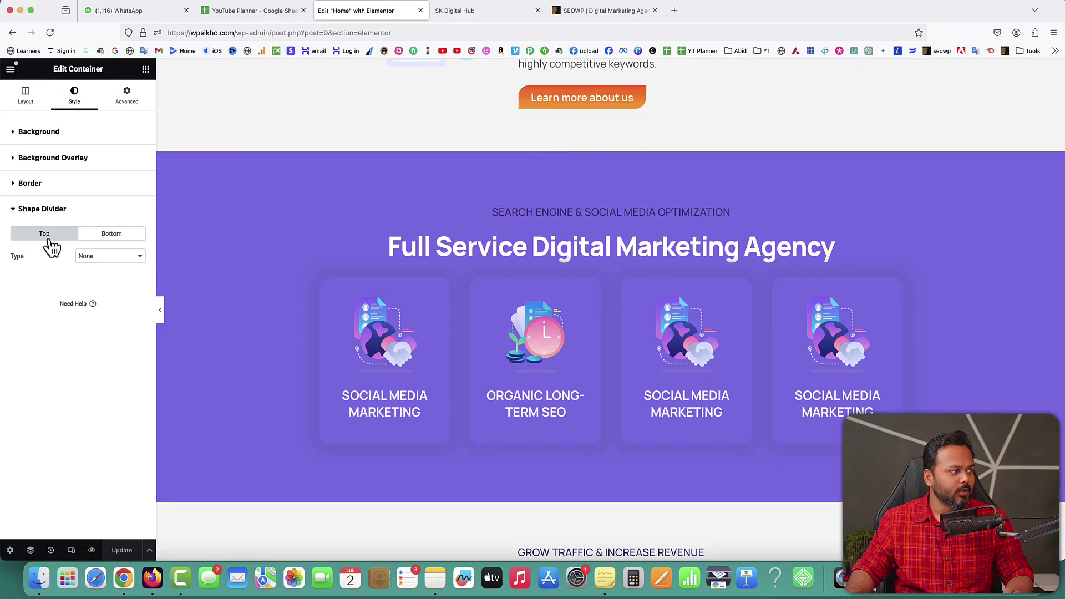
left_click(95, 255)
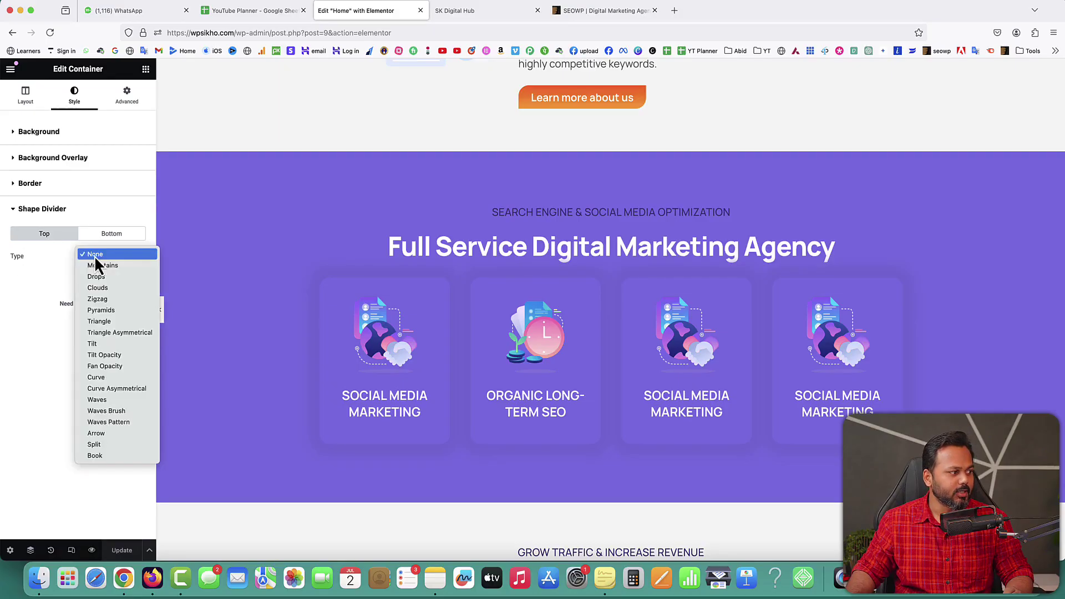
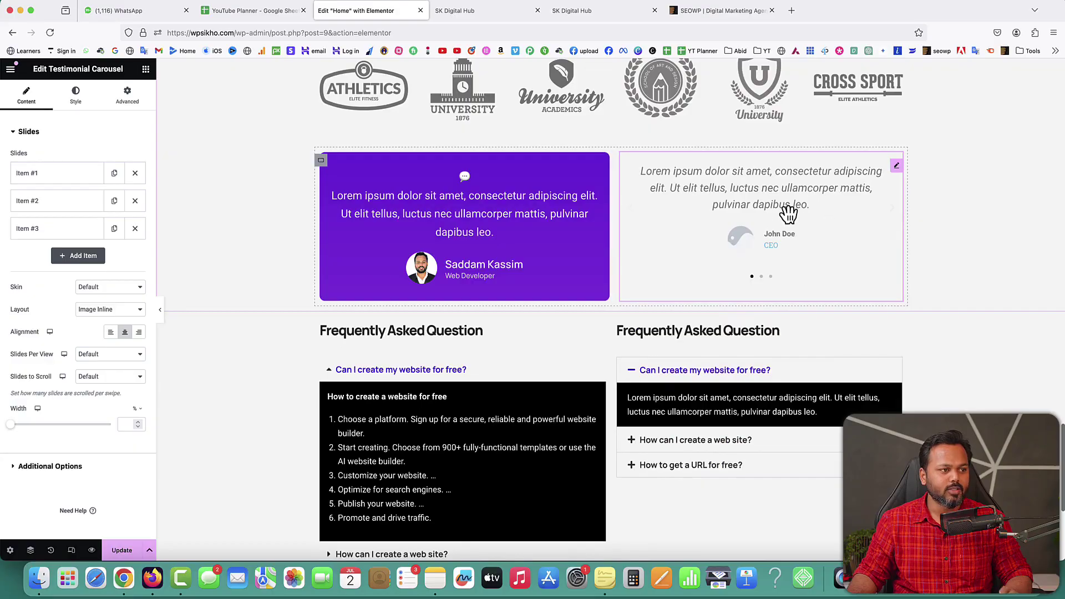
Step: Expand Item #1 in the second testimonial carousel's Slides list
right_click(897, 167)
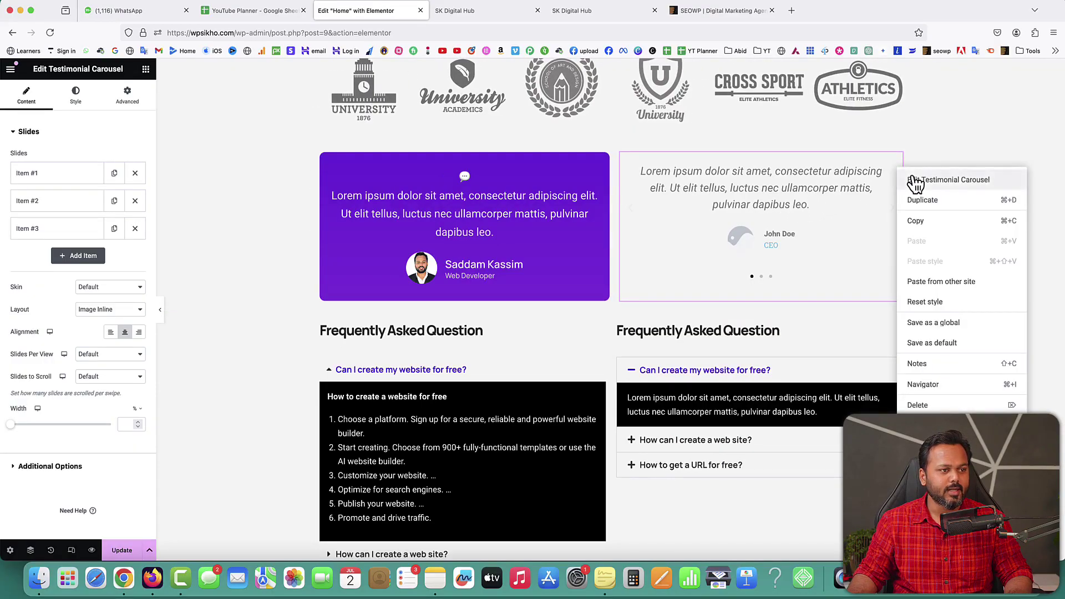
left_click(915, 186)
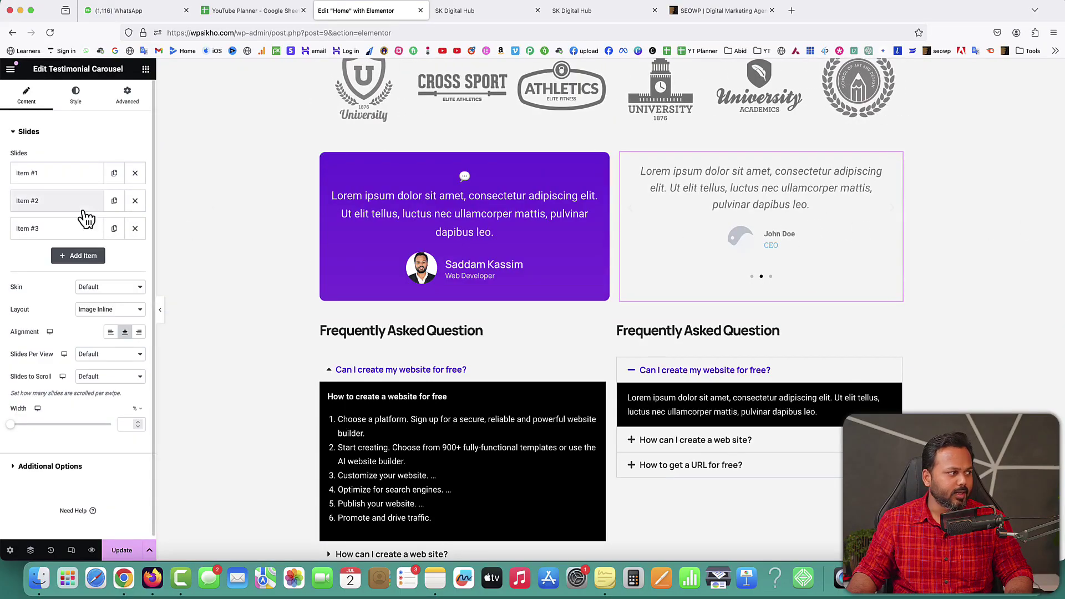
left_click(69, 179)
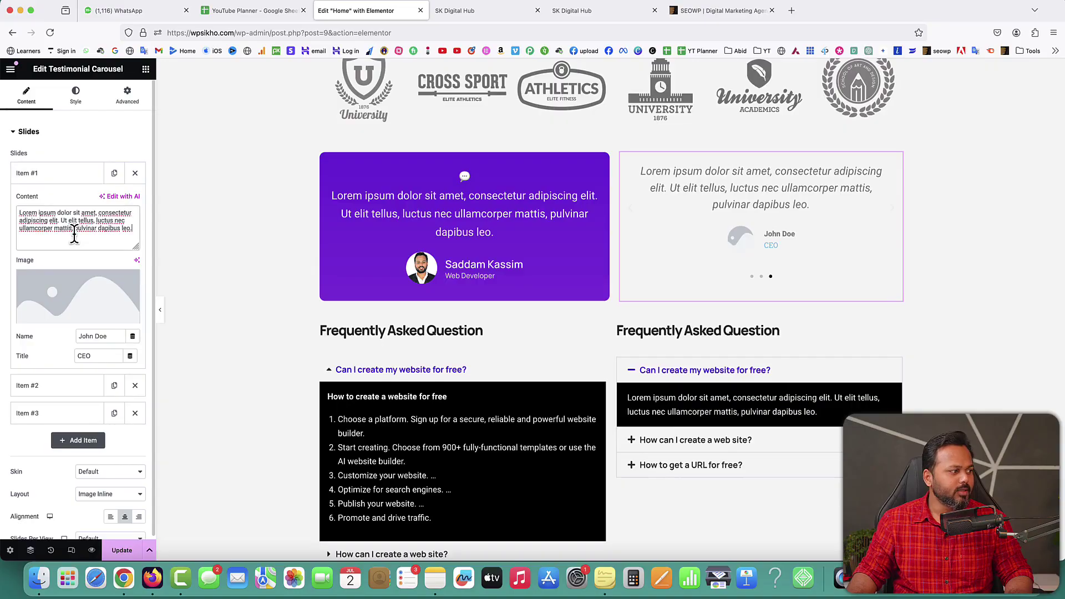
Step: In a new tab, go to the /review address and open all Google reviews
left_click(799, 12)
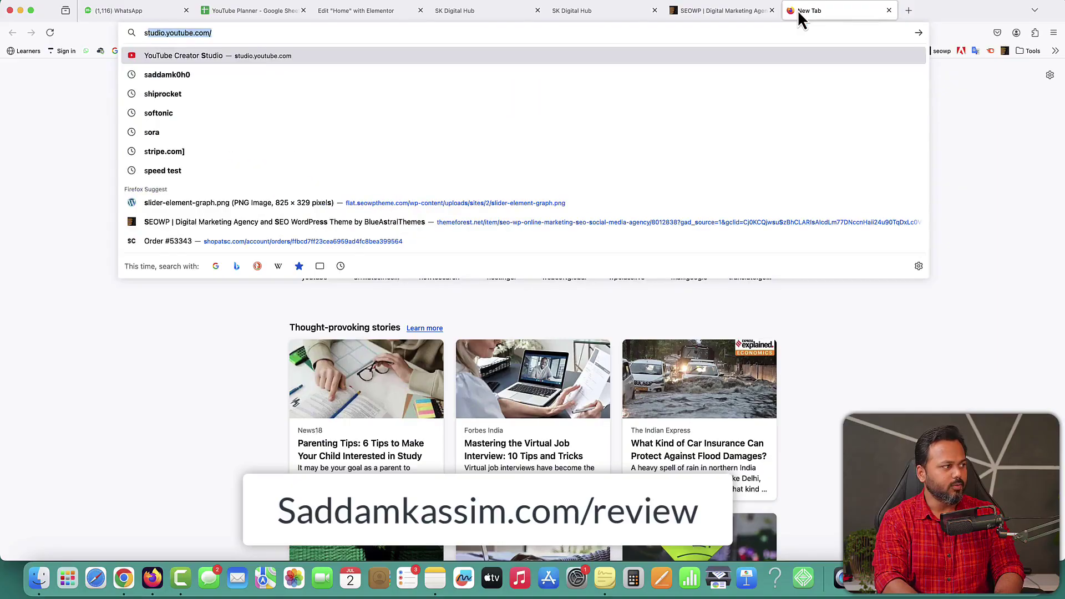
type("sadd")
key("Right")
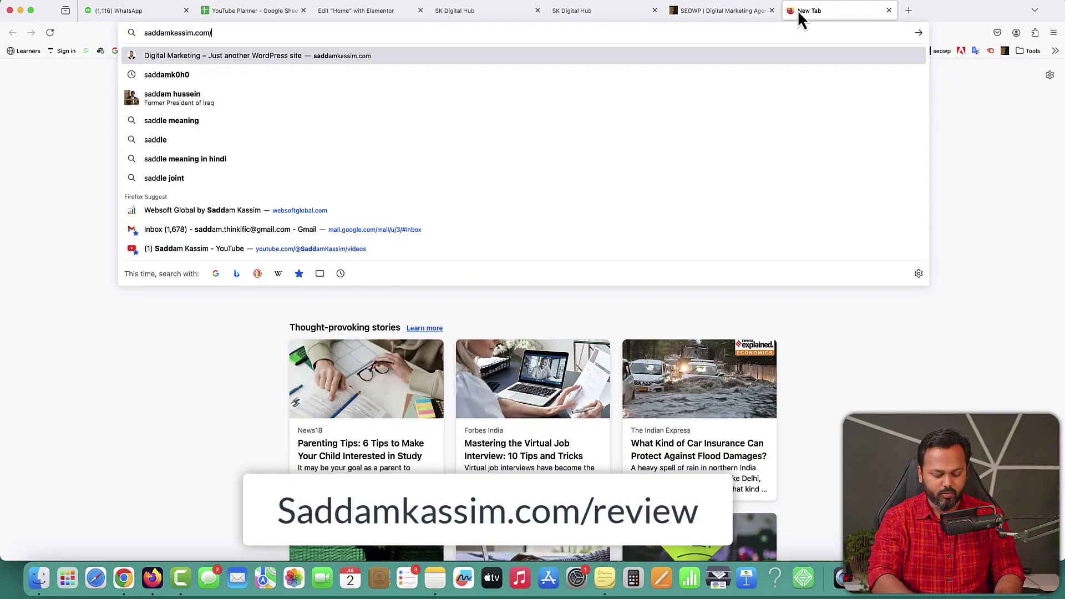
type("revi")
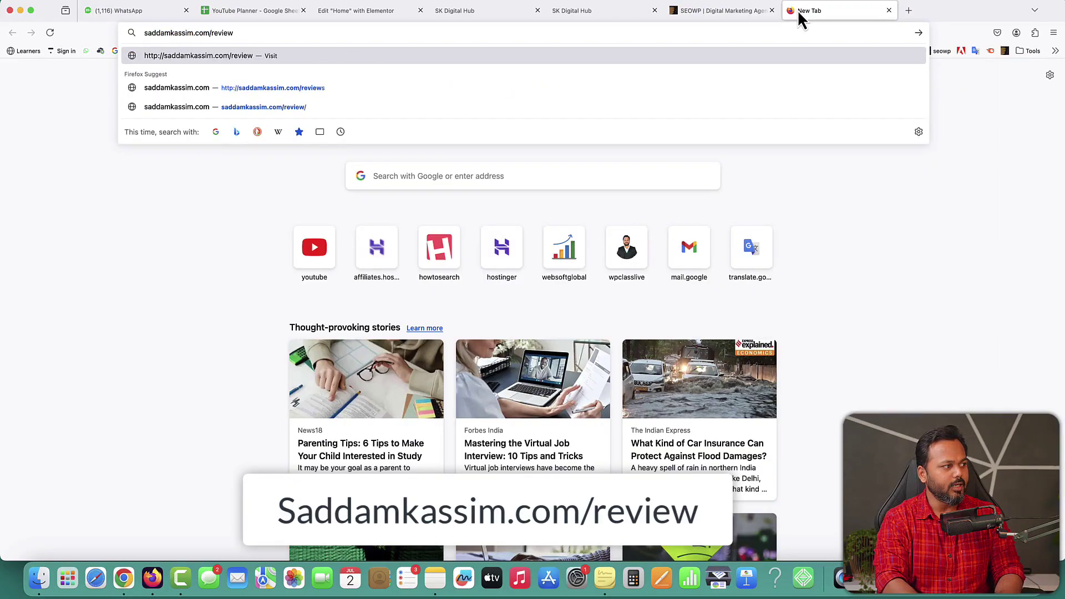
type("ew")
key("Return")
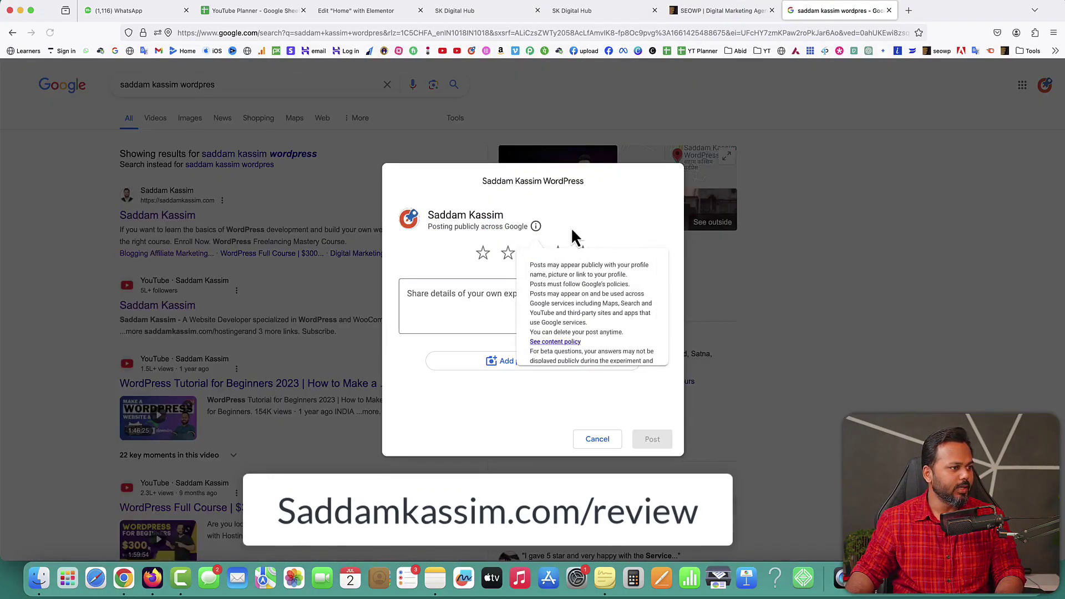
left_click(711, 396)
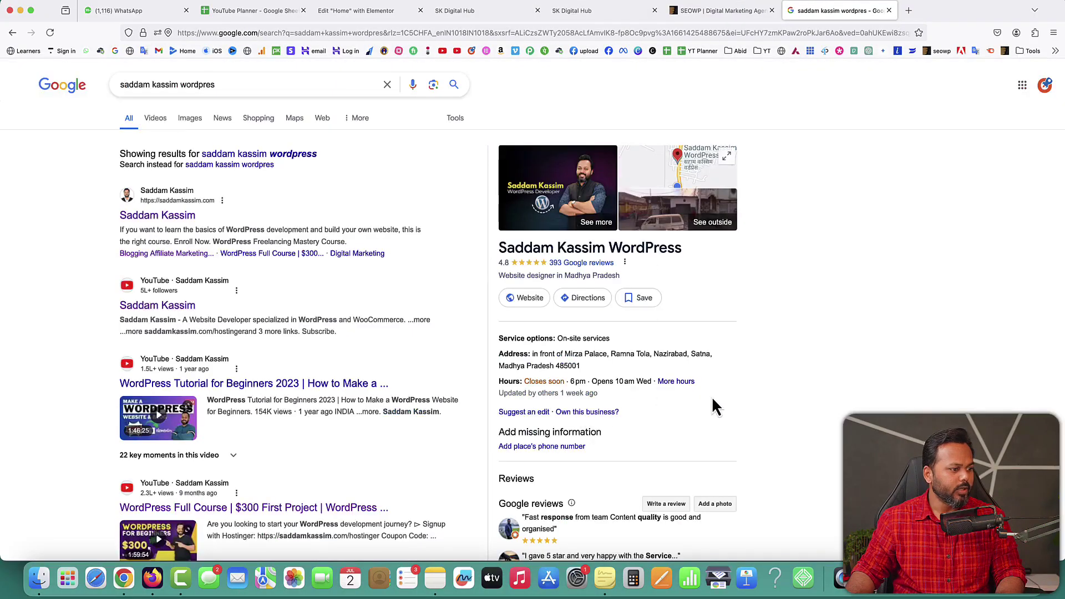
scroll(711, 396, "down", 5)
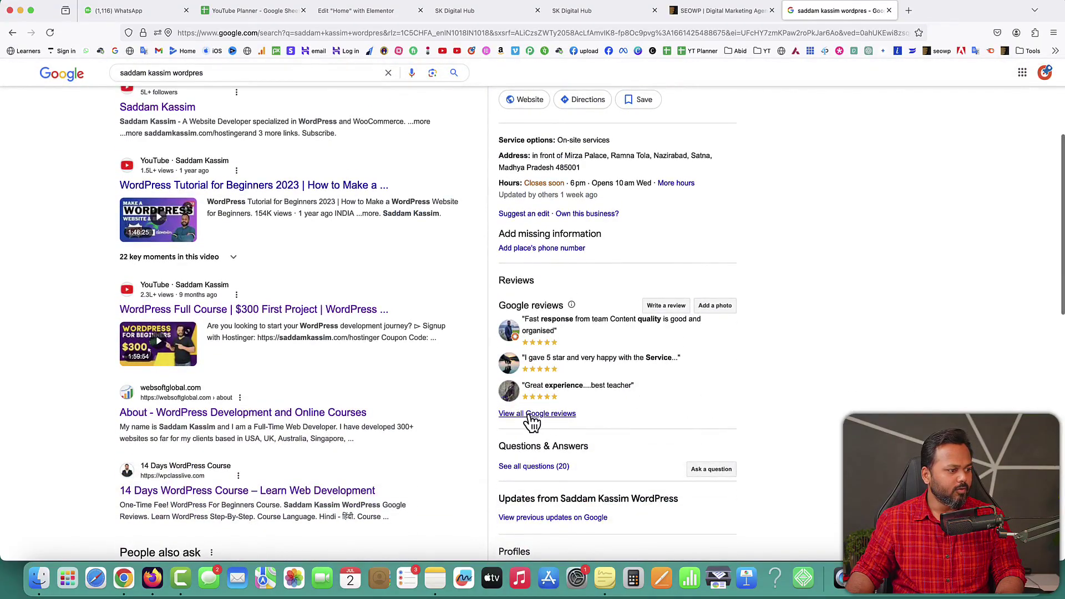
left_click(531, 420)
Step: Scroll the reviews and copy a student's review praising the WordPress teaching
scroll(520, 300, "down", 1)
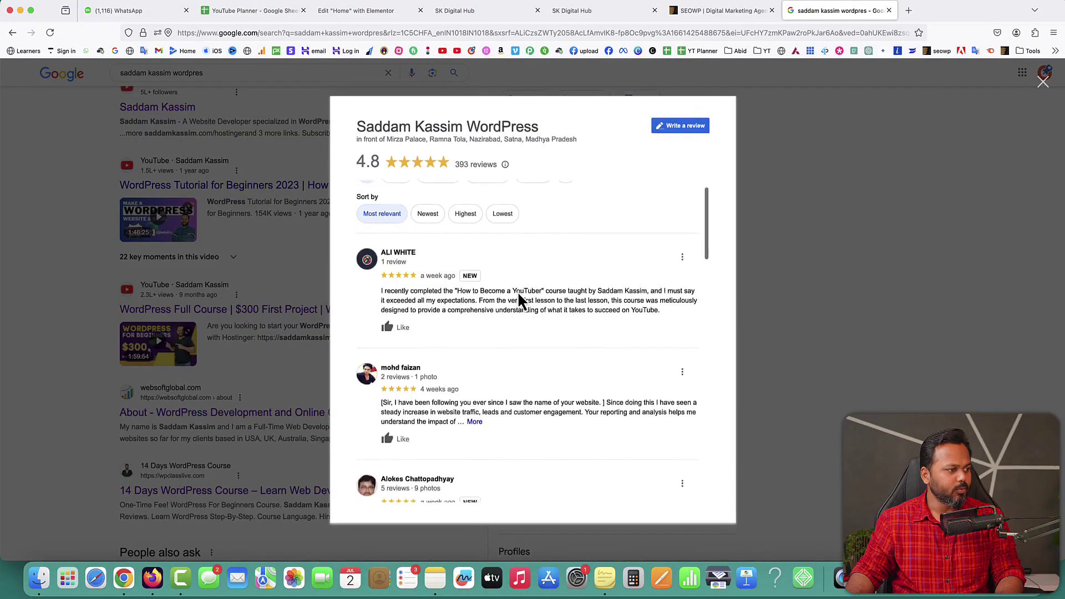
scroll(400, 301, "down", 2)
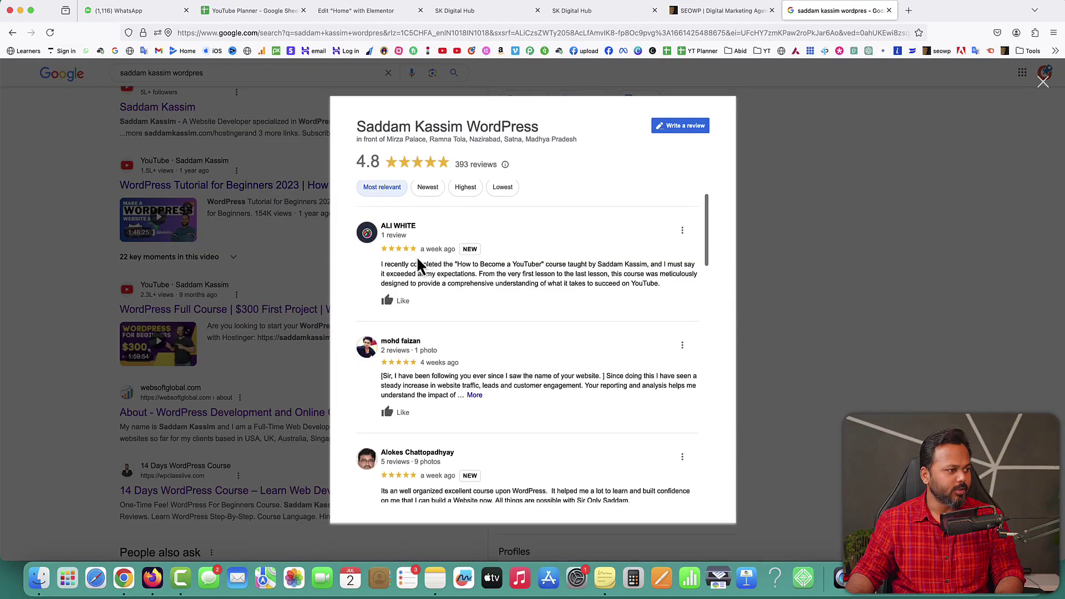
scroll(468, 285, "down", 5)
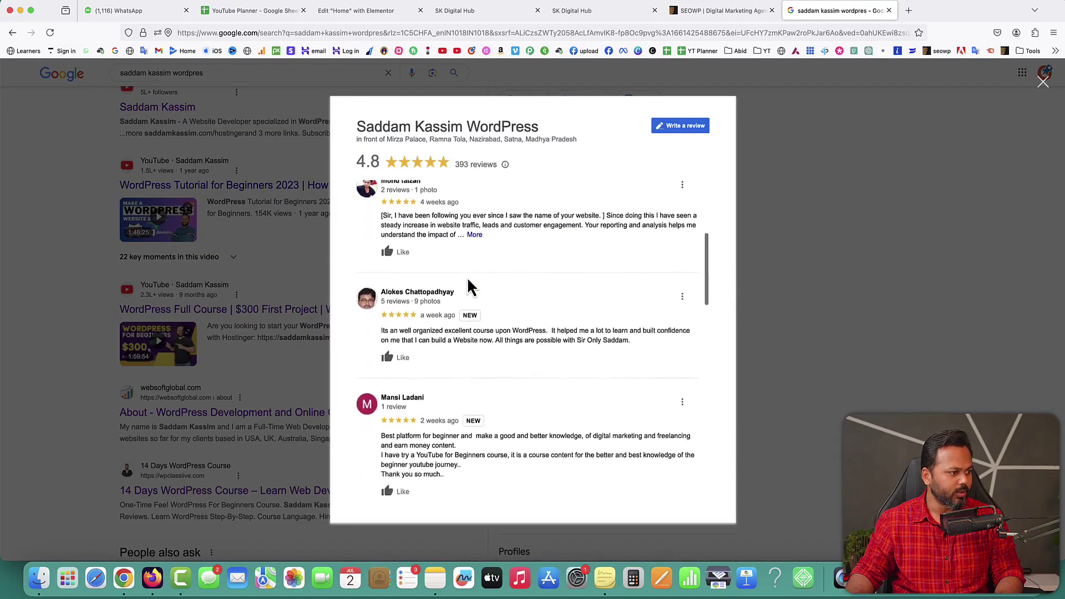
scroll(469, 284, "down", 6)
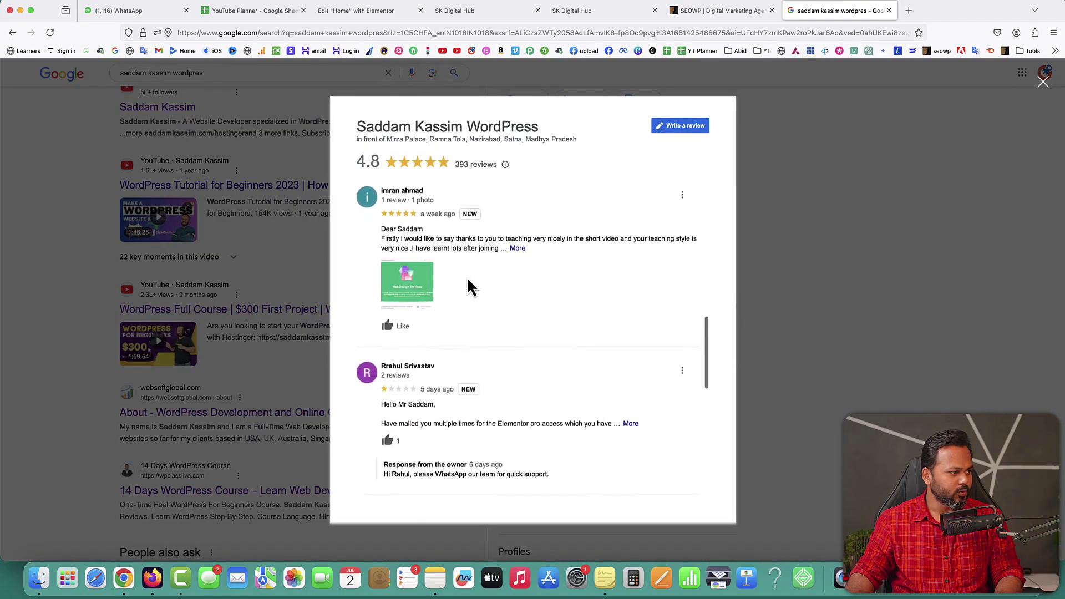
scroll(469, 286, "down", 5)
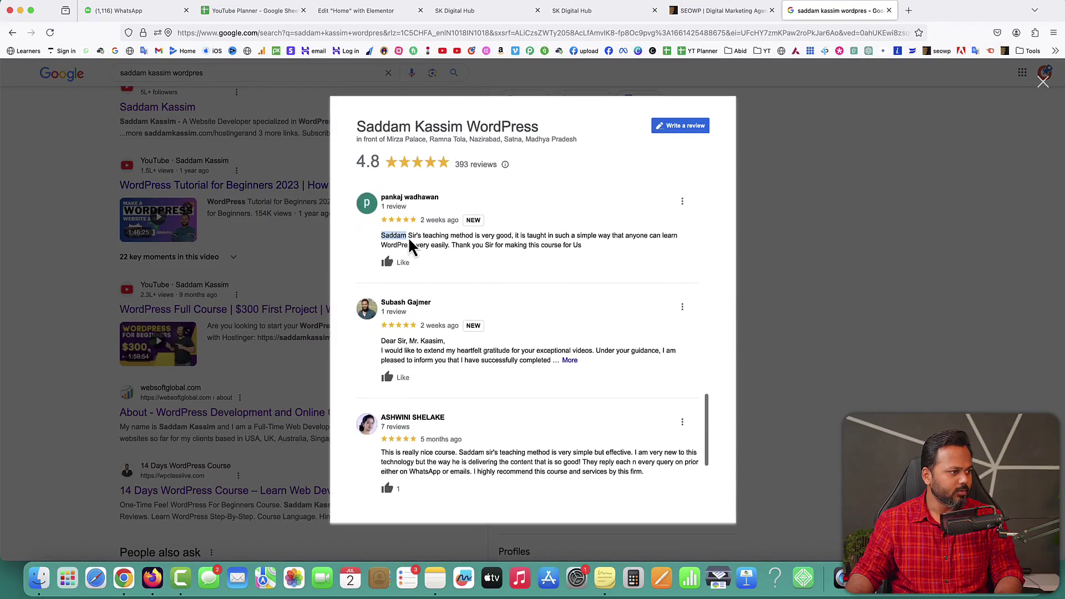
left_click_drag(490, 249, 555, 255)
key("super+c")
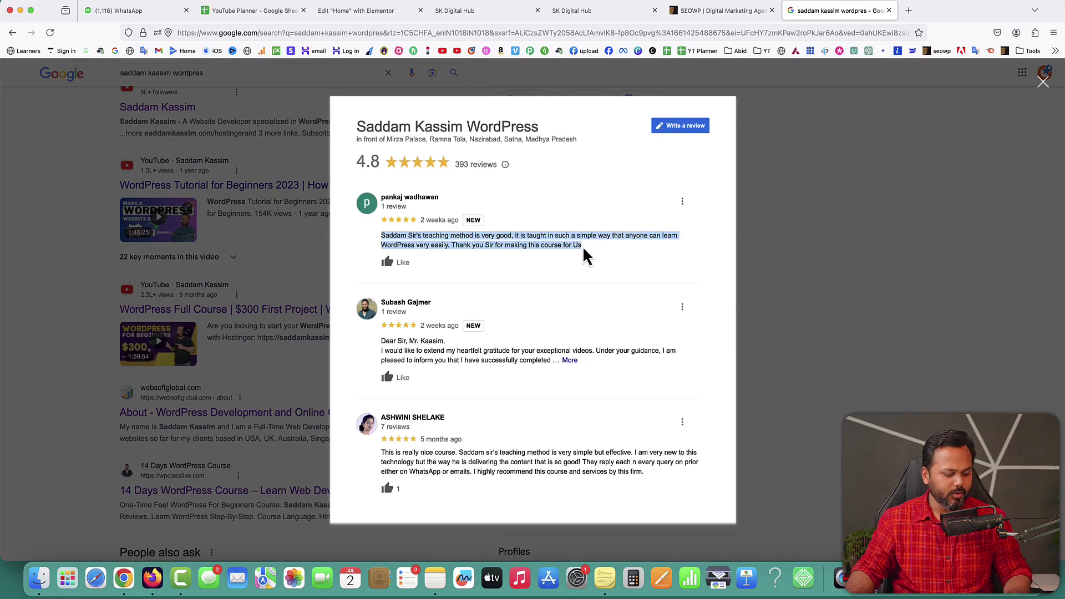
left_click(375, 12)
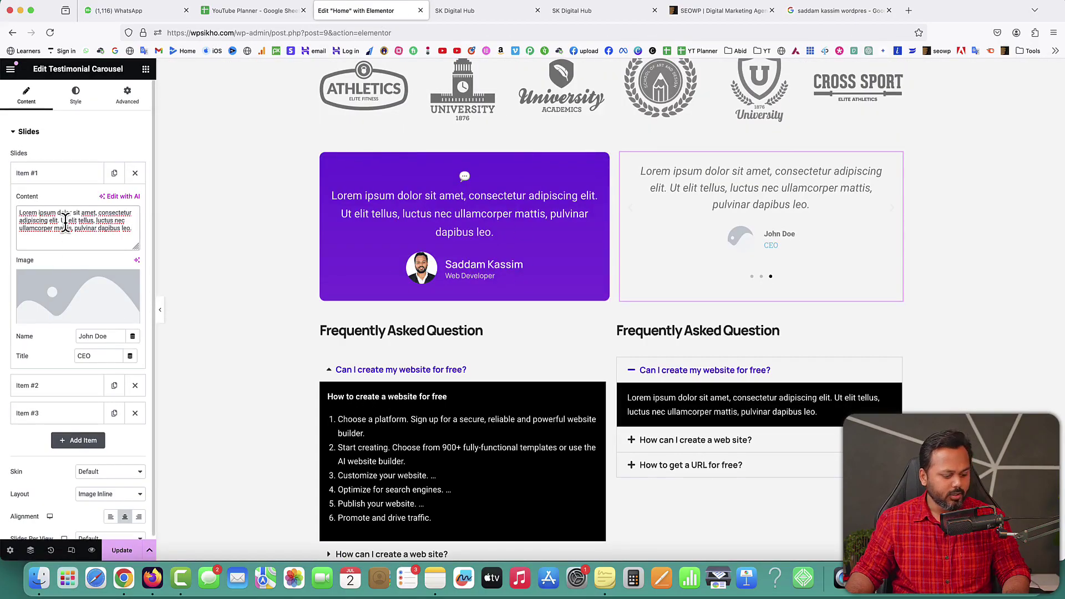
Step: Paste the copied review as slide 1's Content, with the reviewer's name and title Student
key("super+a")
key("super+v")
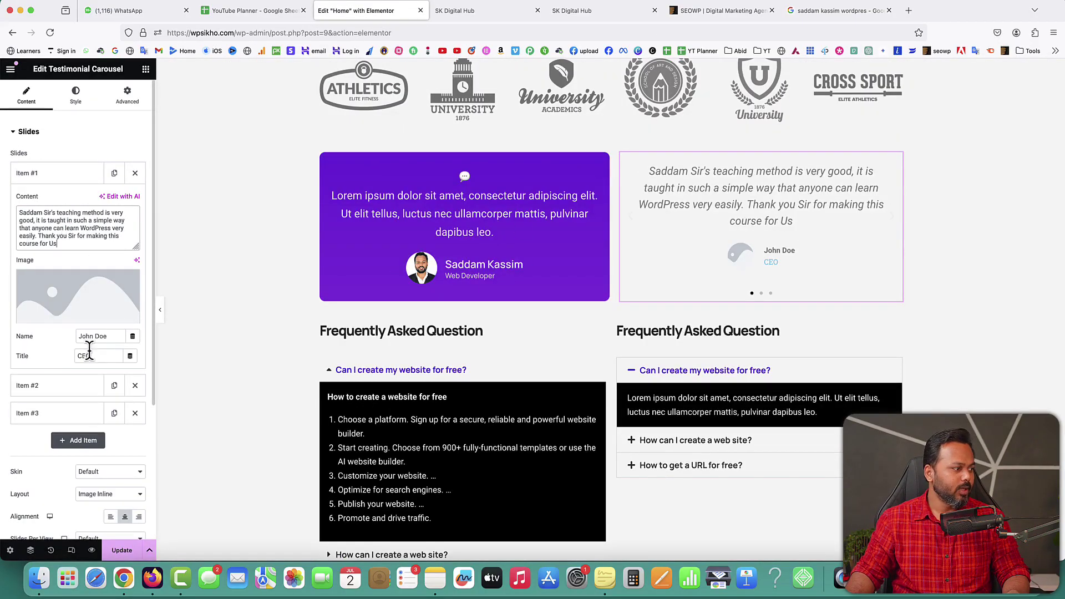
left_click_drag(106, 335, 78, 336)
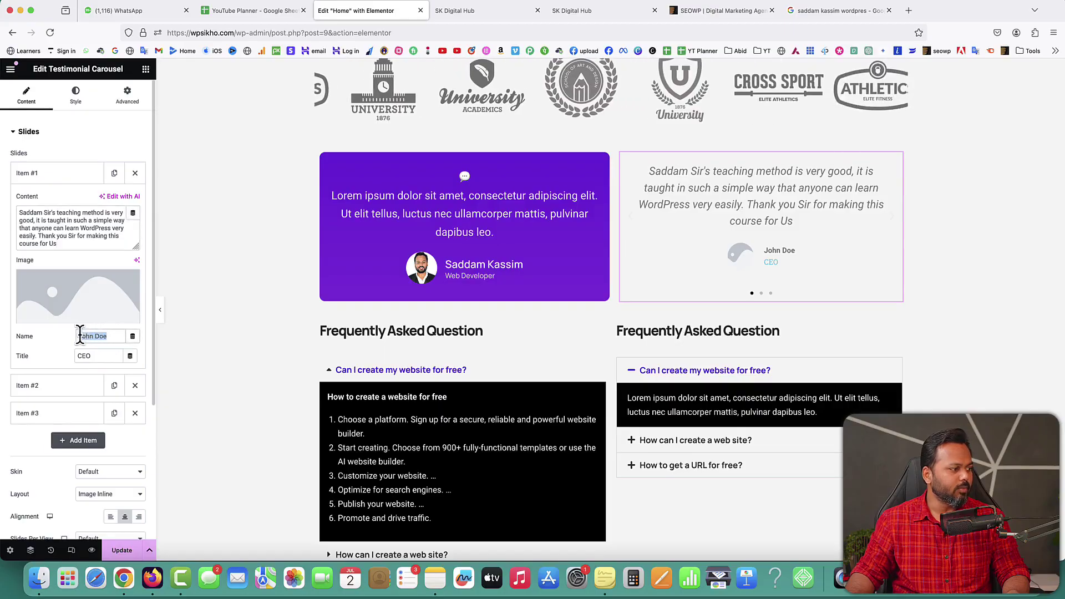
type("Pankaj")
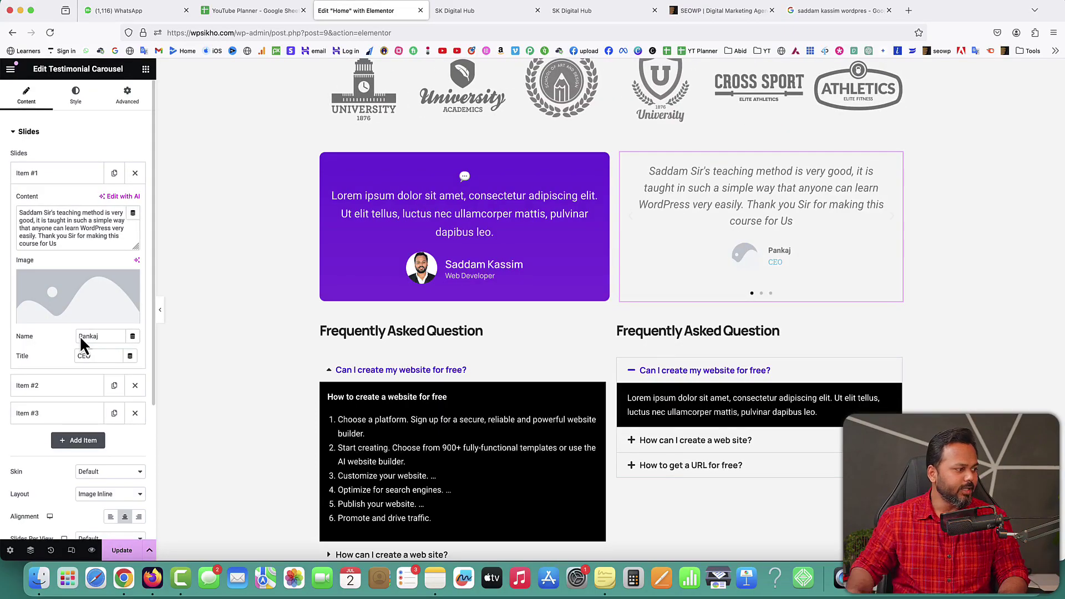
left_click_drag(93, 356, 66, 358)
type("Student")
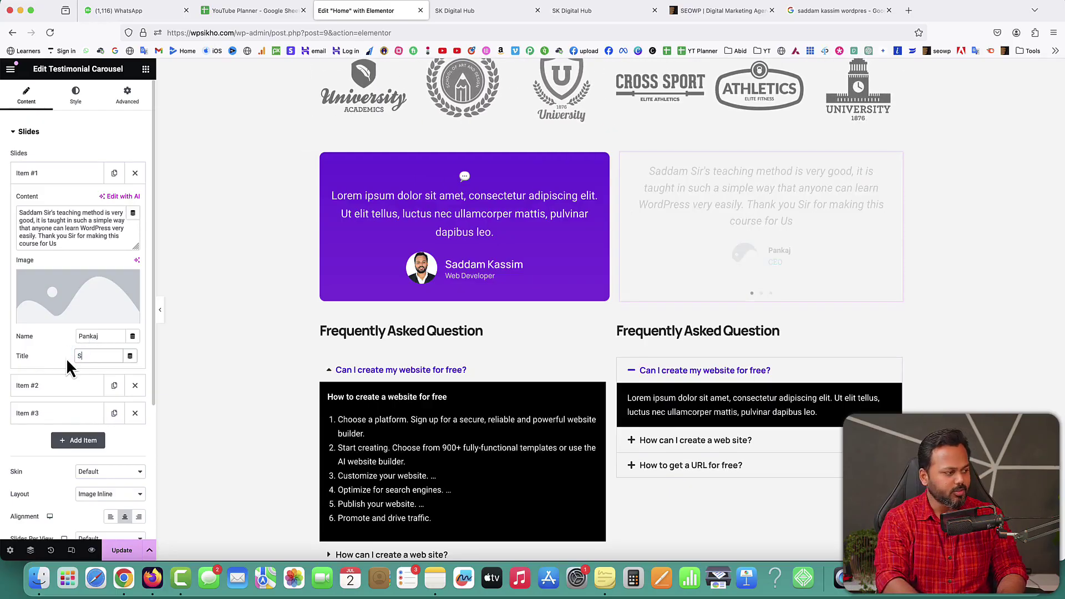
Step: Set slide 1's image to the cartoon avatar on a green background
mouse_move(66, 326)
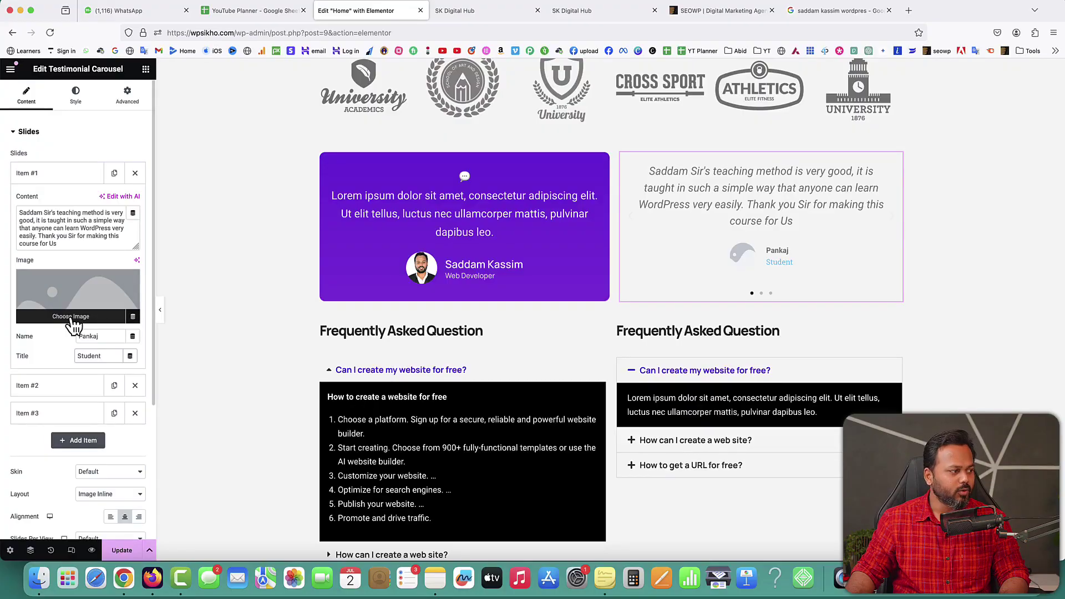
left_click(72, 321)
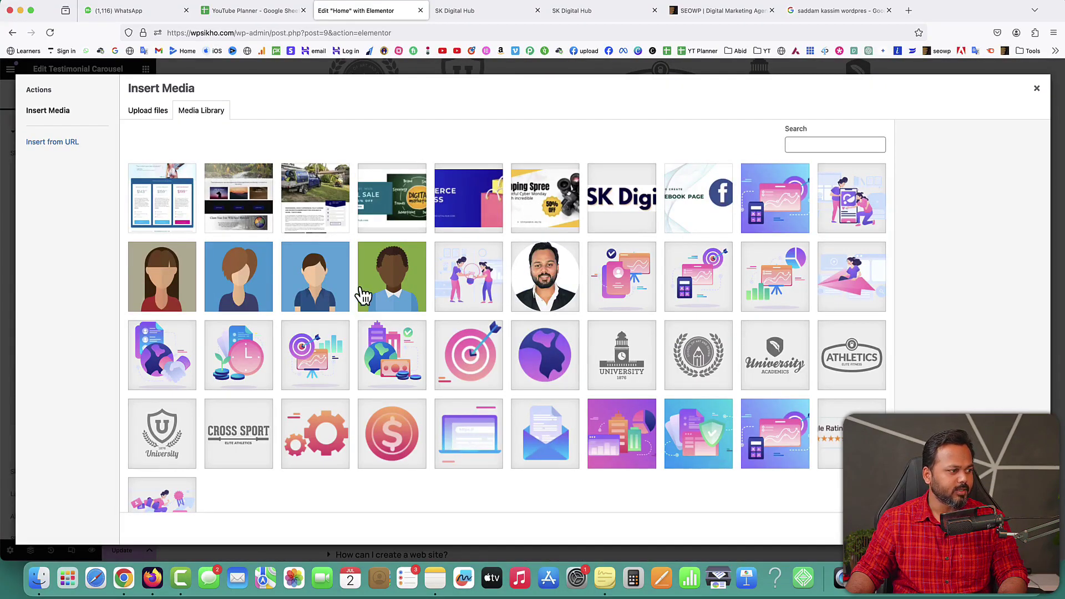
left_click(404, 286)
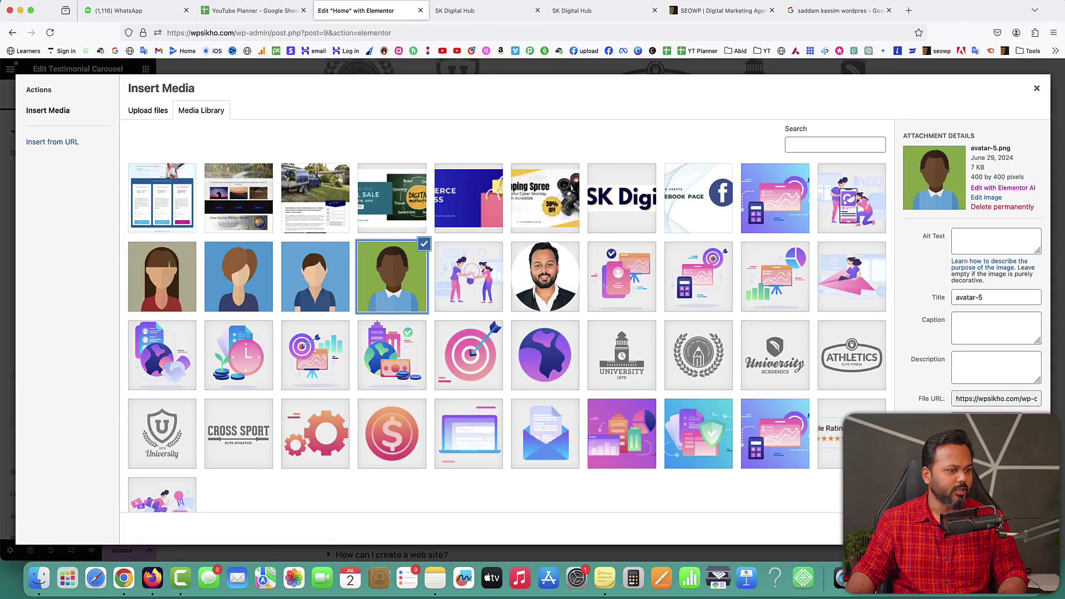
left_click(1015, 529)
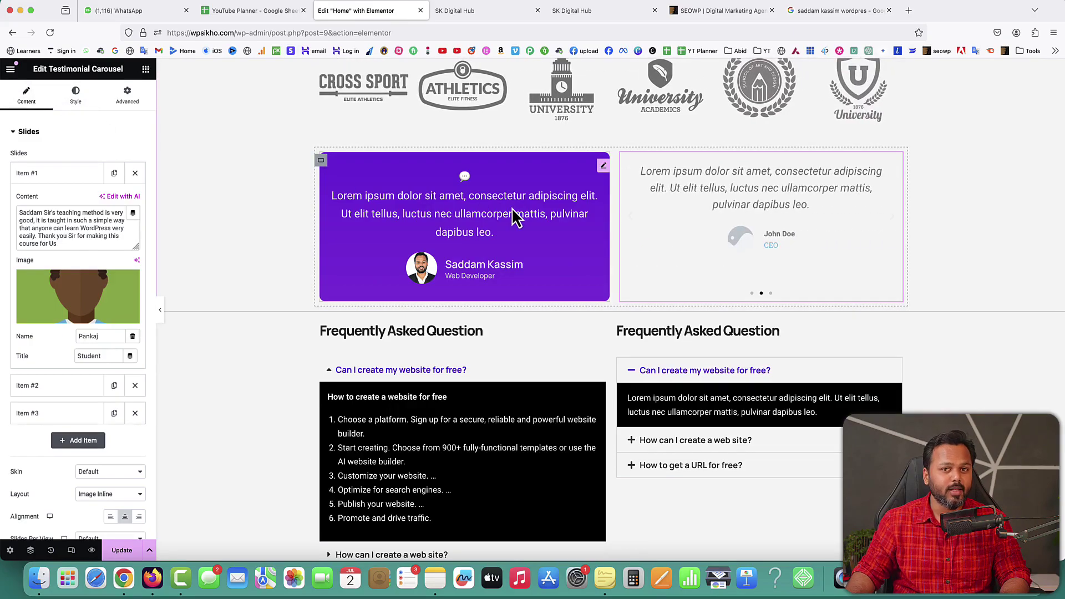
Step: Copy the purple testimonial and paste its style onto the second carousel
left_click(75, 93)
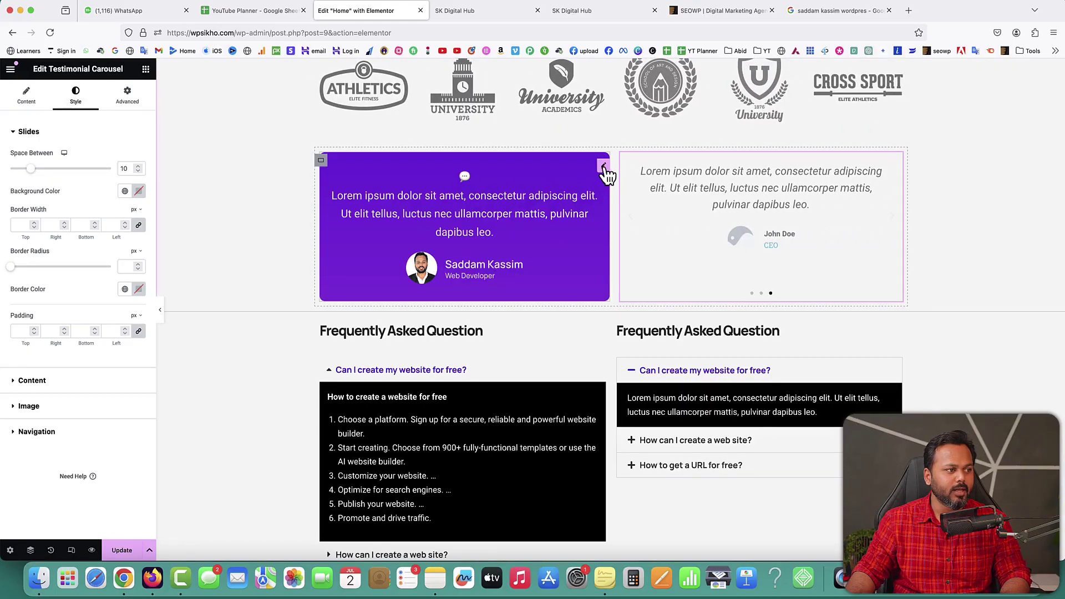
right_click(606, 174)
left_click(626, 229)
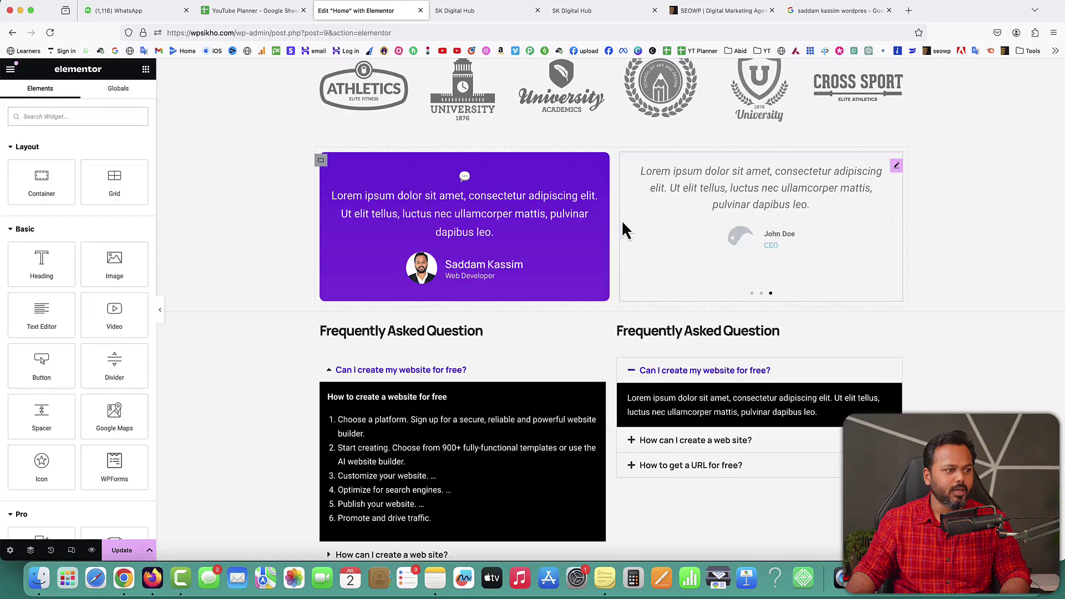
right_click(898, 168)
left_click(921, 260)
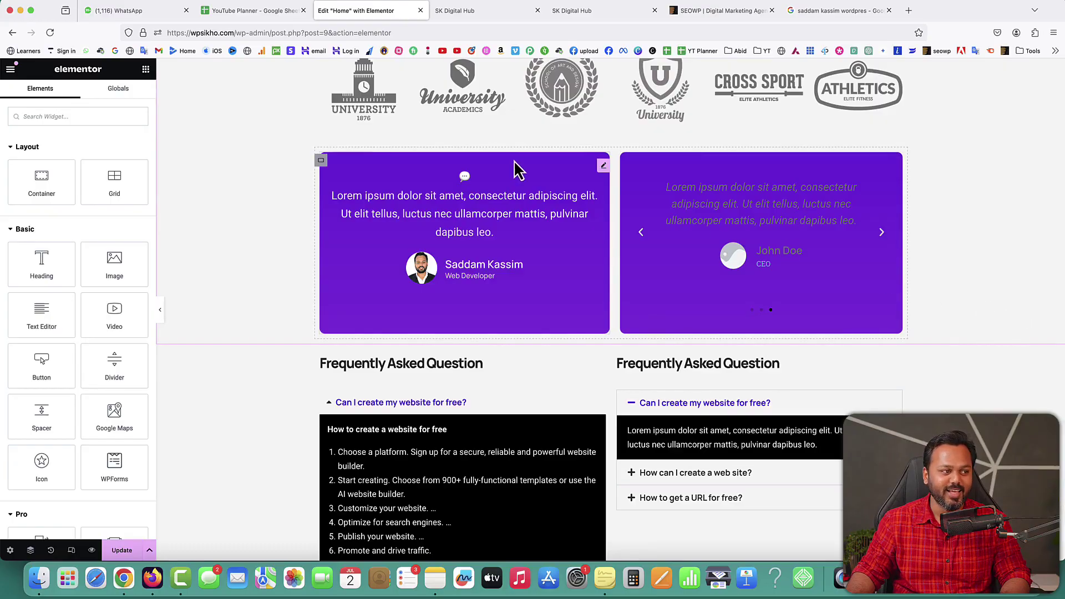
left_click(770, 212)
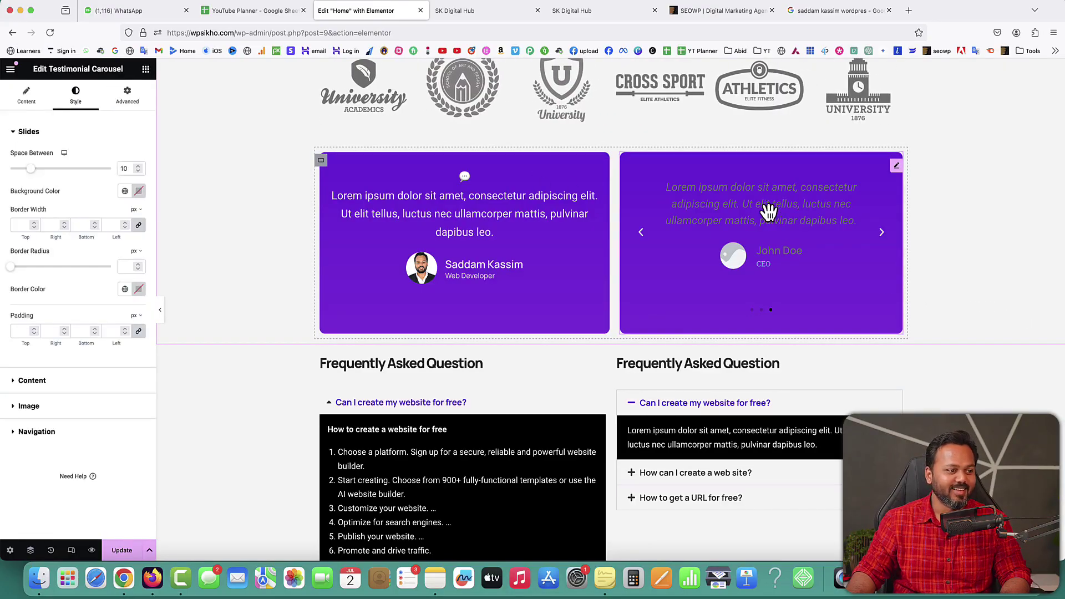
Step: Delete Items #2 and #3 and duplicate Item #1, leaving two review slides
left_click(26, 94)
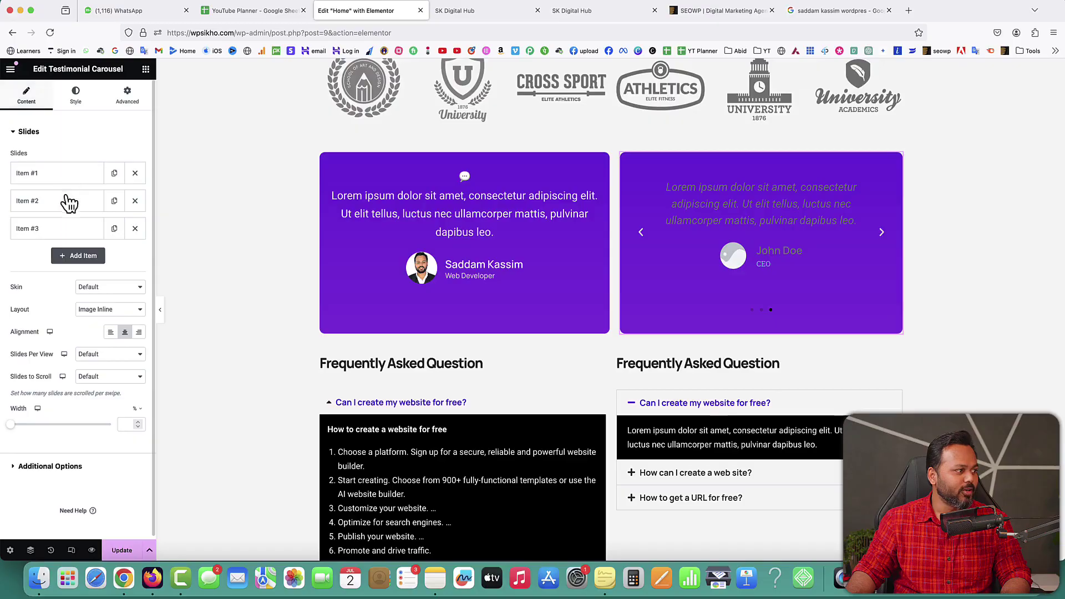
left_click(135, 200)
left_click(134, 201)
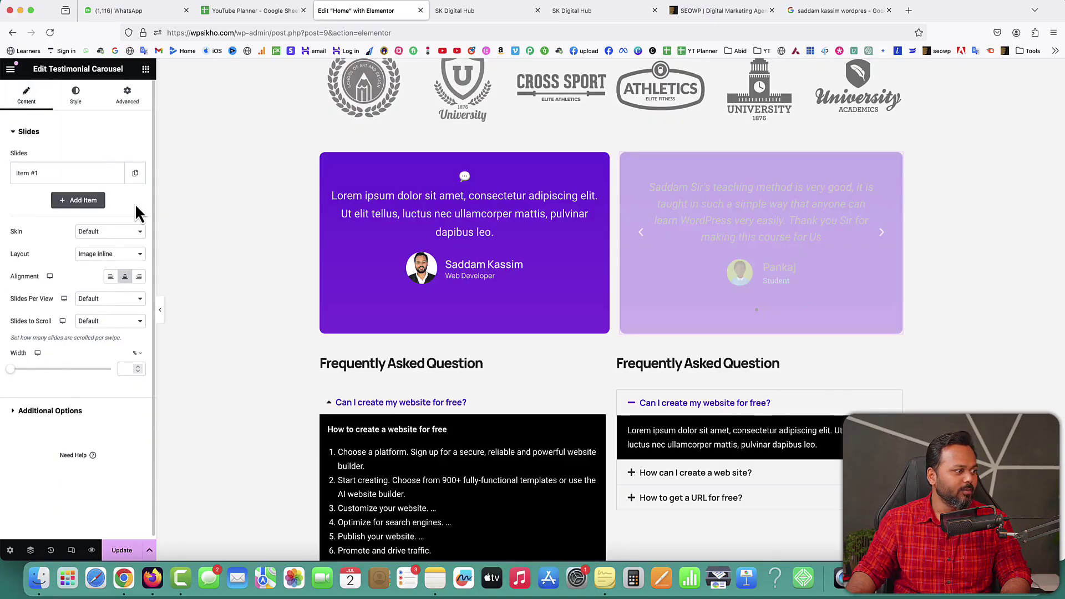
left_click(135, 176)
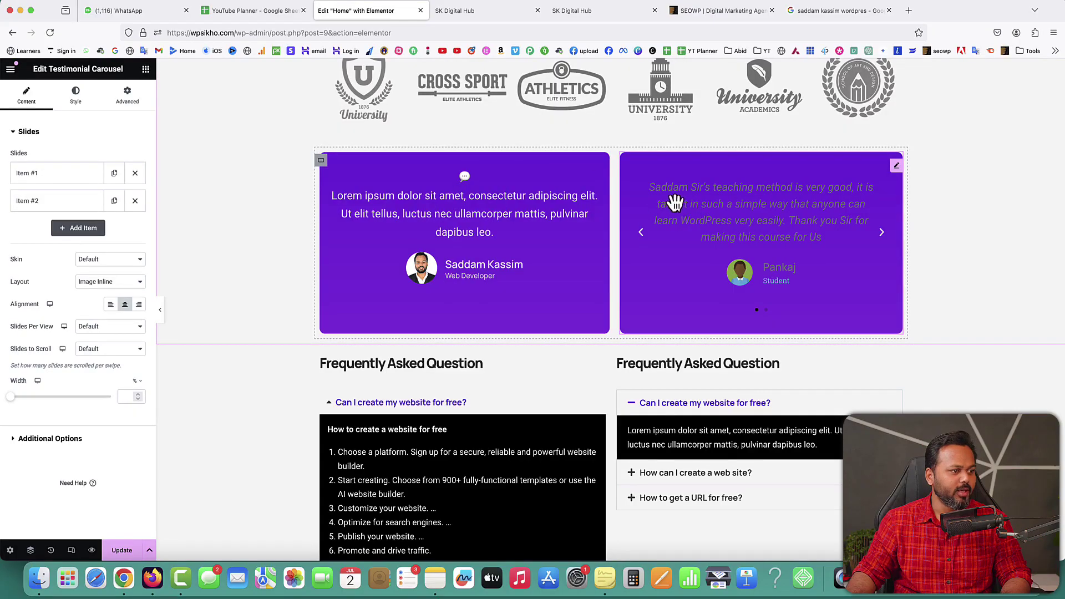
left_click(79, 101)
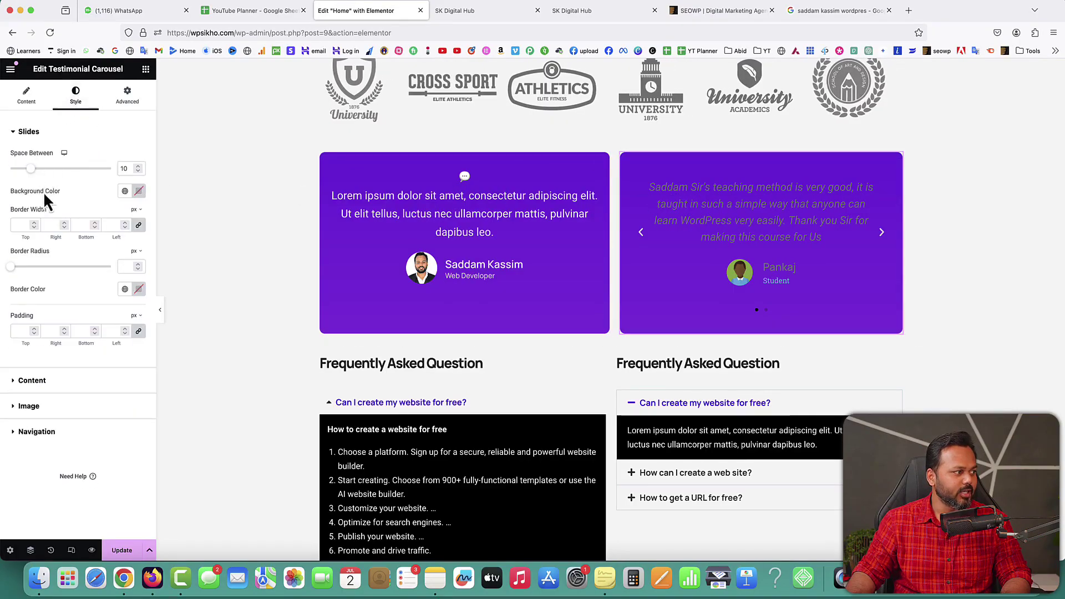
Step: Make the testimonial text and name colours white and the title colour light grey
left_click(27, 380)
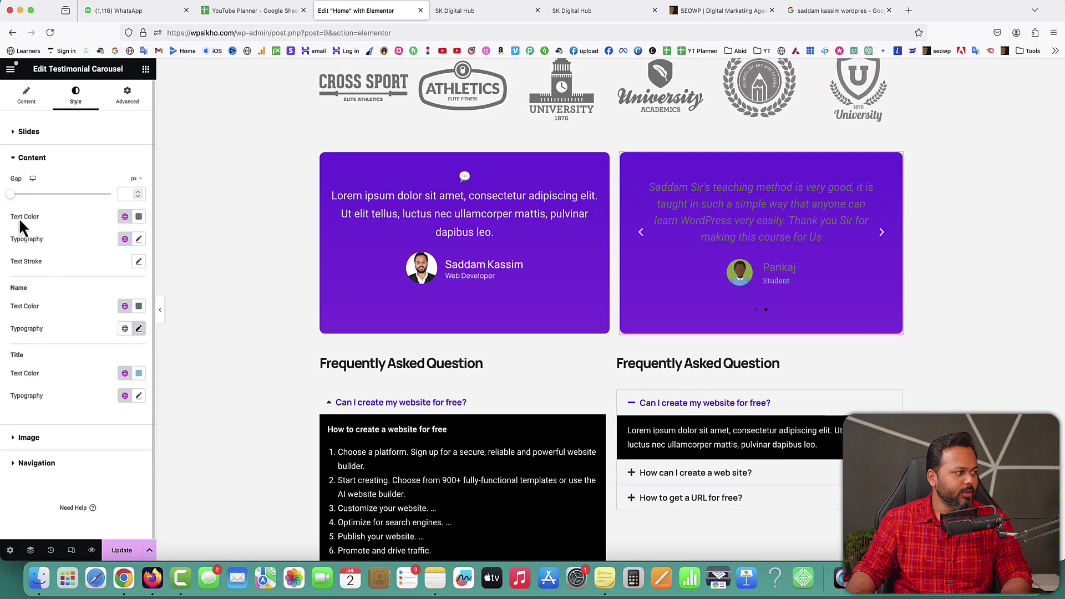
left_click(139, 217)
left_click_drag(100, 297, 64, 248)
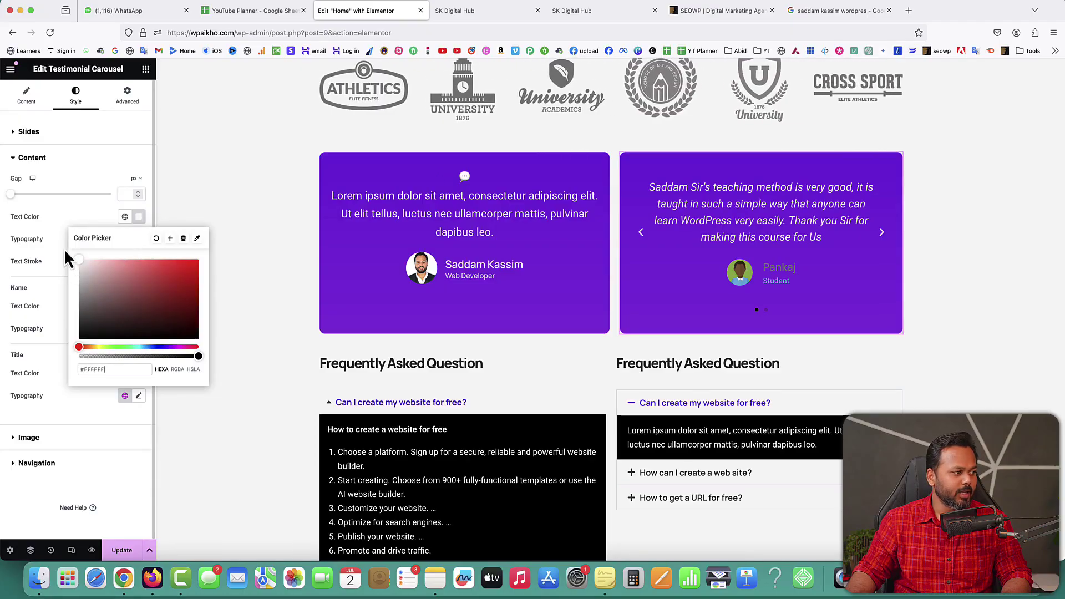
left_click(25, 294)
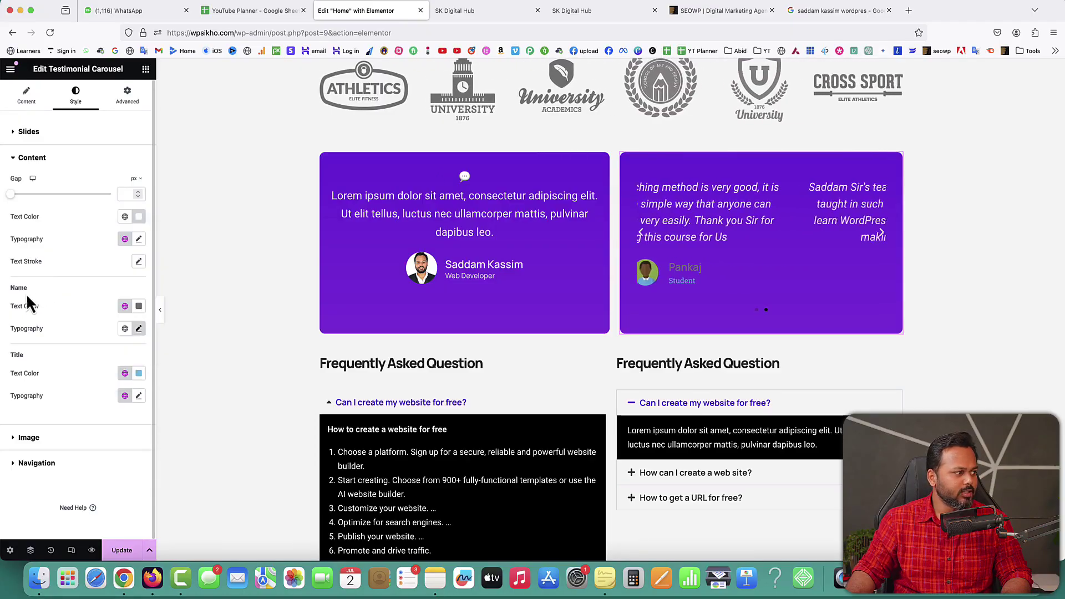
left_click(139, 306)
left_click_drag(109, 361, 65, 308)
left_click(65, 308)
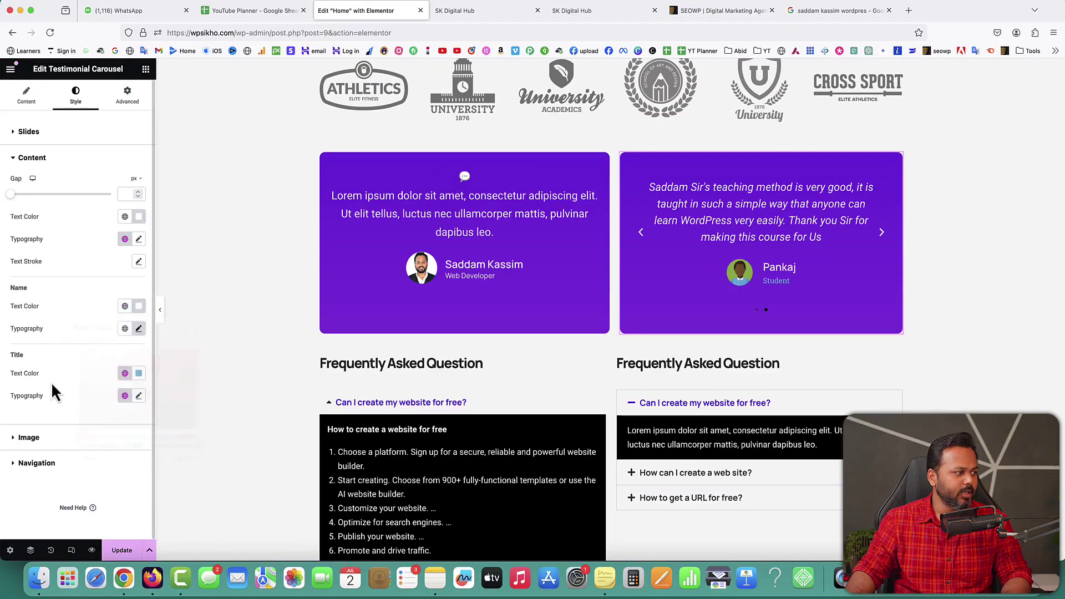
left_click(139, 373)
left_click_drag(111, 441, 83, 440)
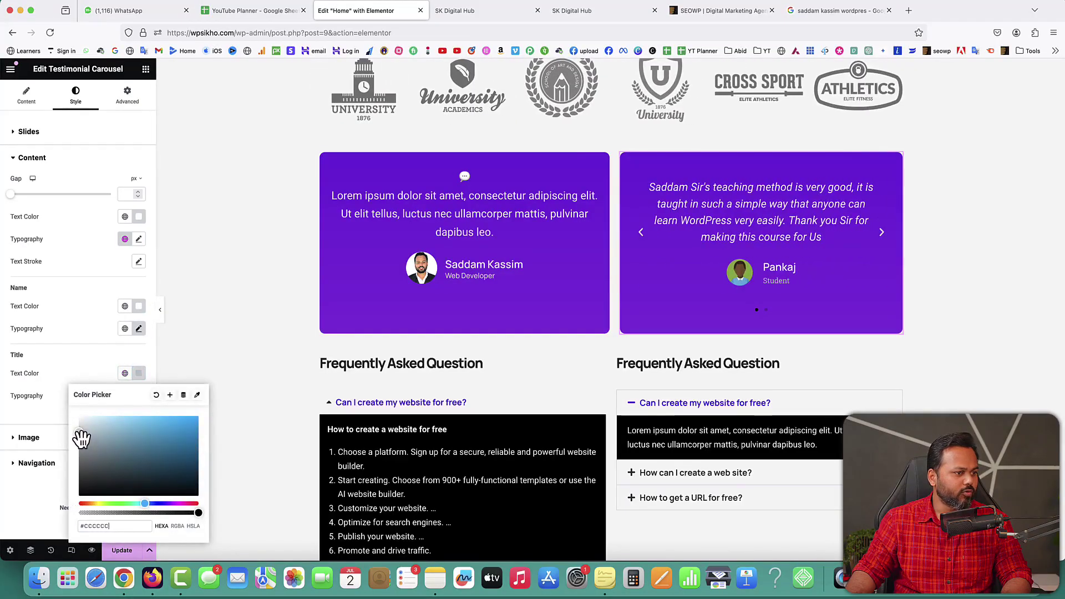
left_click(77, 328)
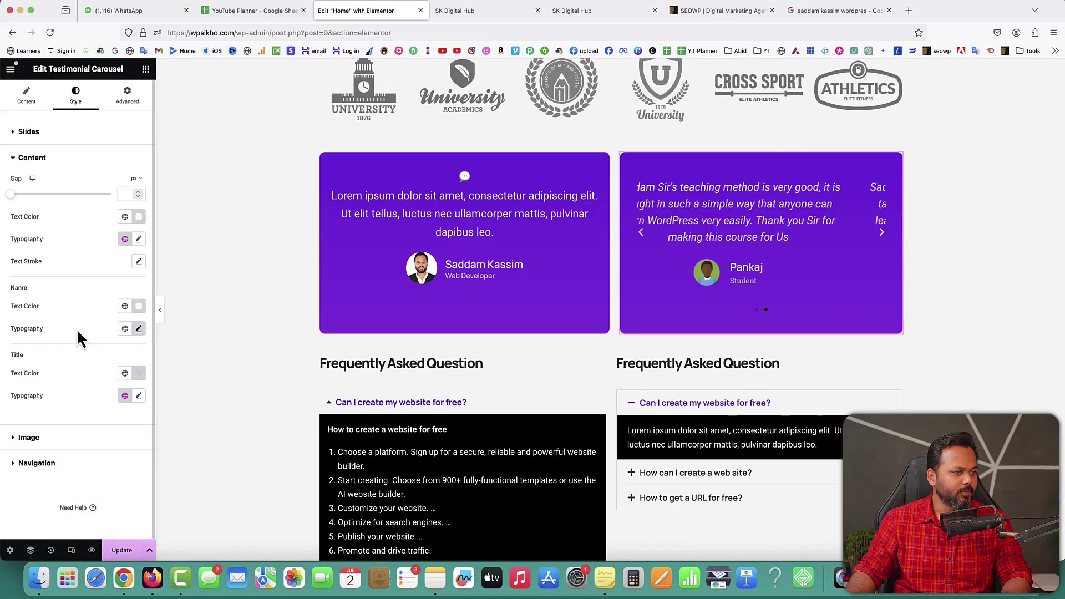
Step: Set the title typography family to Manrope and expand slide Item #2
left_click(139, 396)
left_click(111, 447)
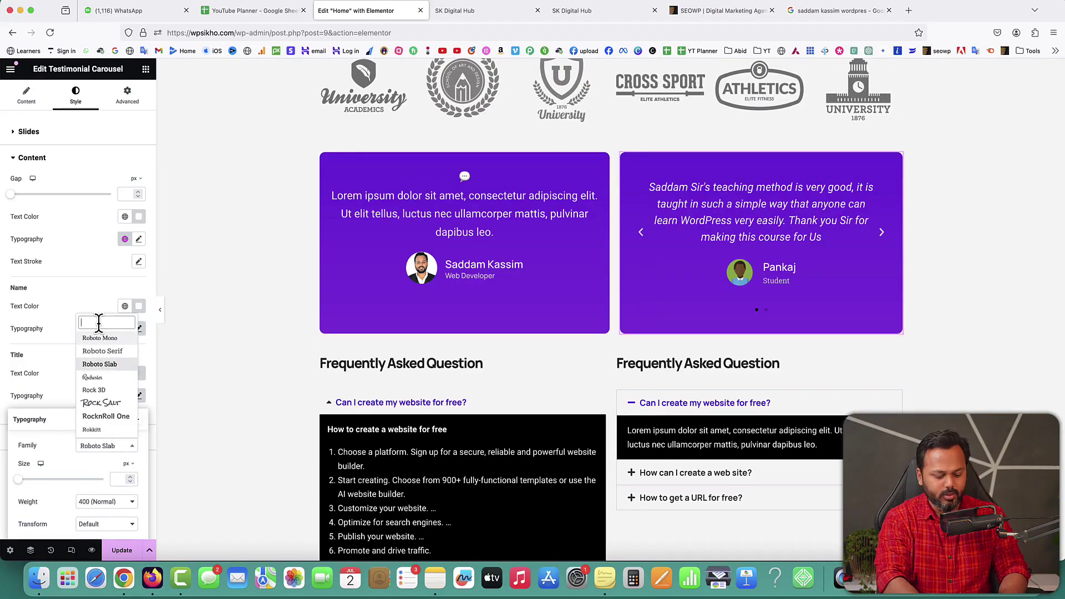
type("manrope")
key("Return")
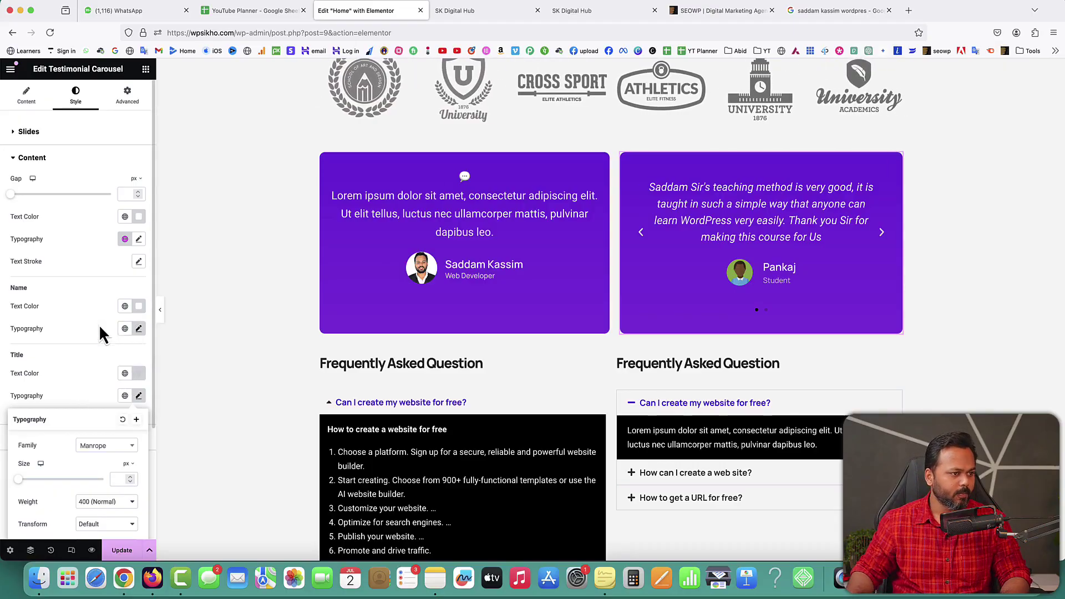
left_click(26, 95)
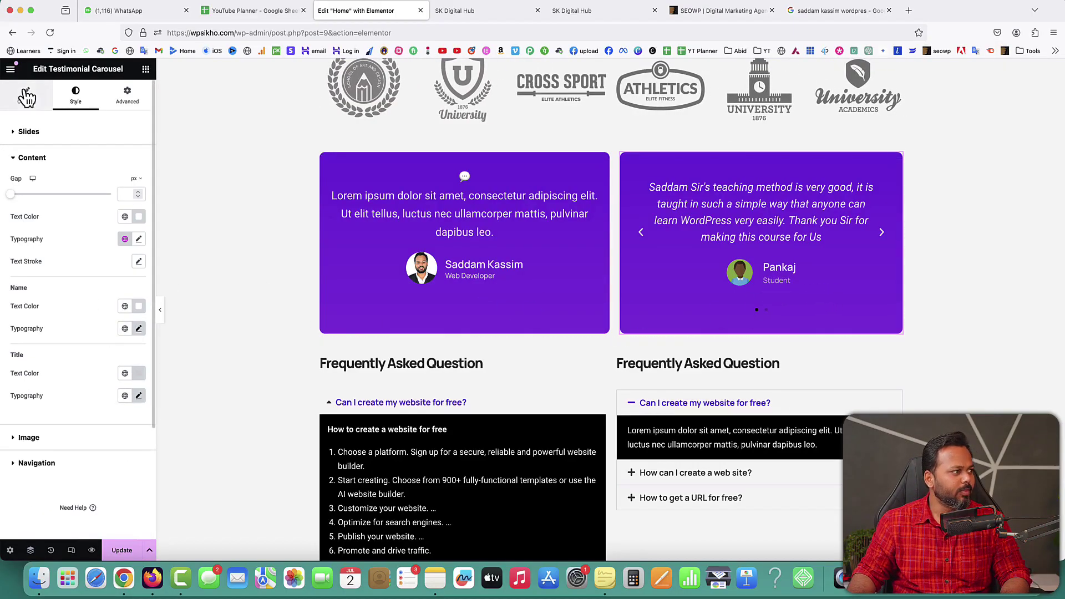
left_click(26, 94)
left_click(76, 200)
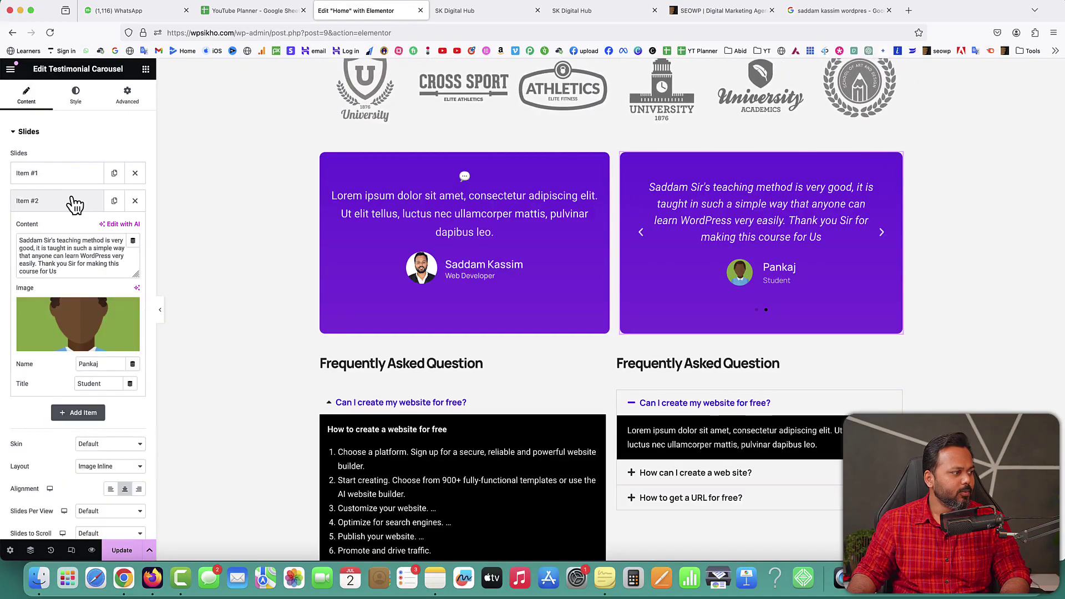
Step: Copy another Google review and paste it as slide 2's Content
left_click(828, 17)
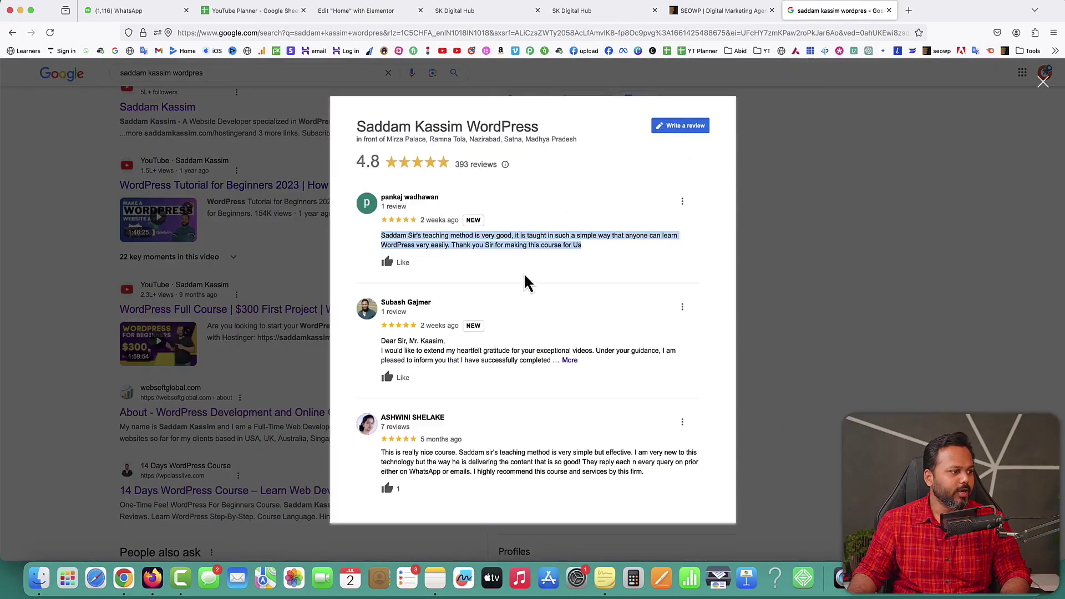
scroll(530, 341, "down", 1)
left_click_drag(382, 323, 507, 346)
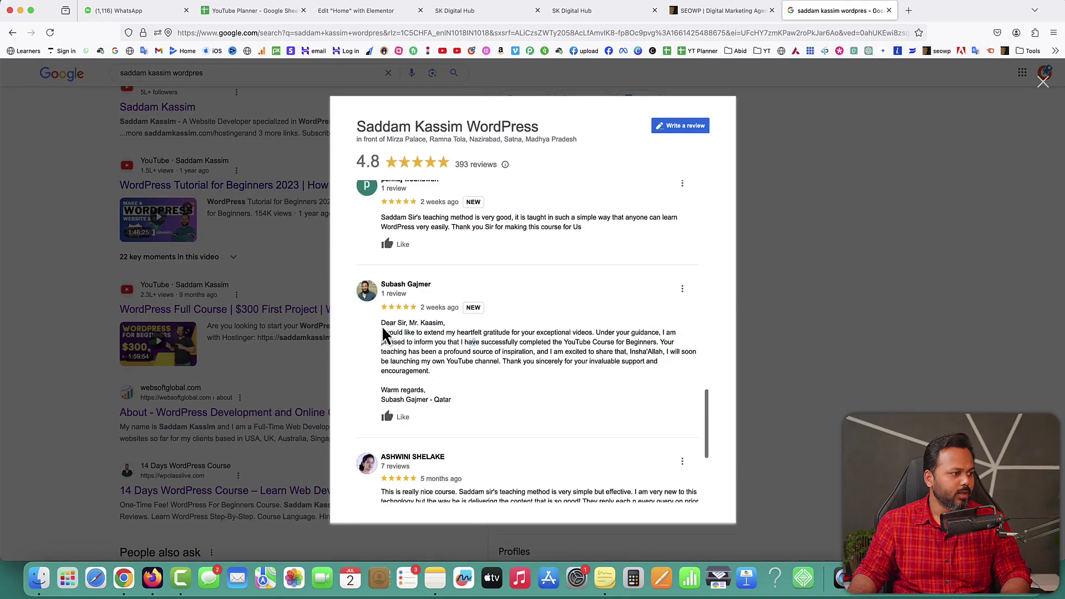
left_click_drag(383, 324, 450, 401)
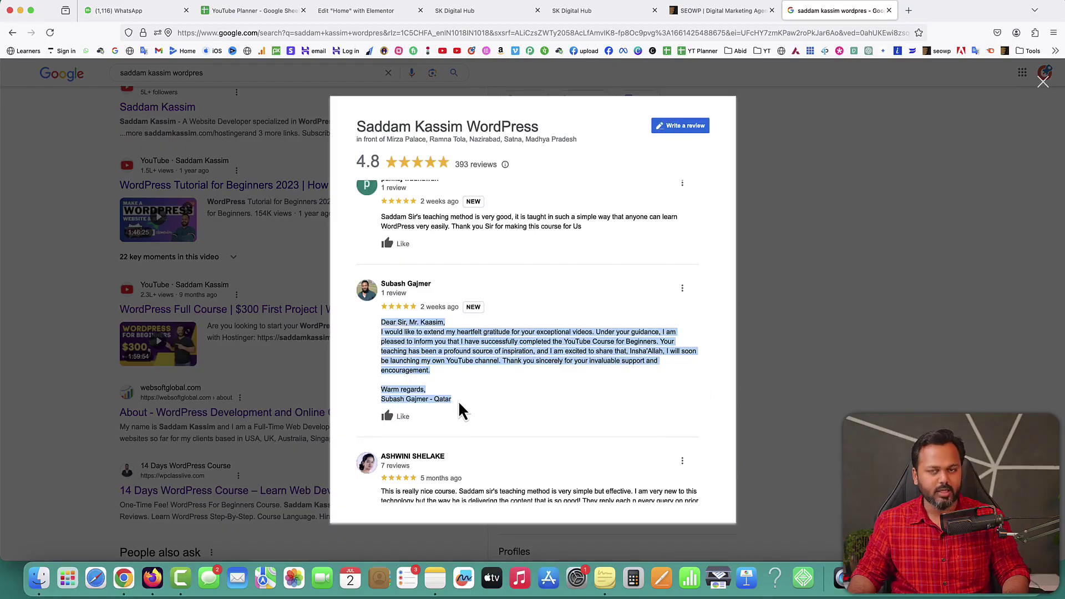
left_click(364, 21)
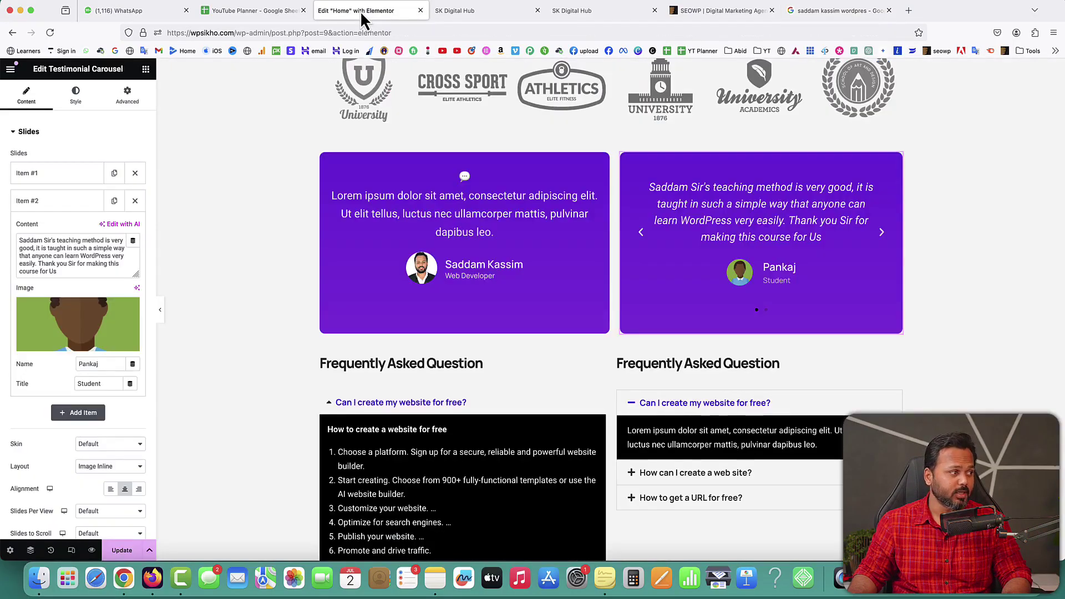
left_click(82, 255)
key("ctrl+a")
key("ctrl+v")
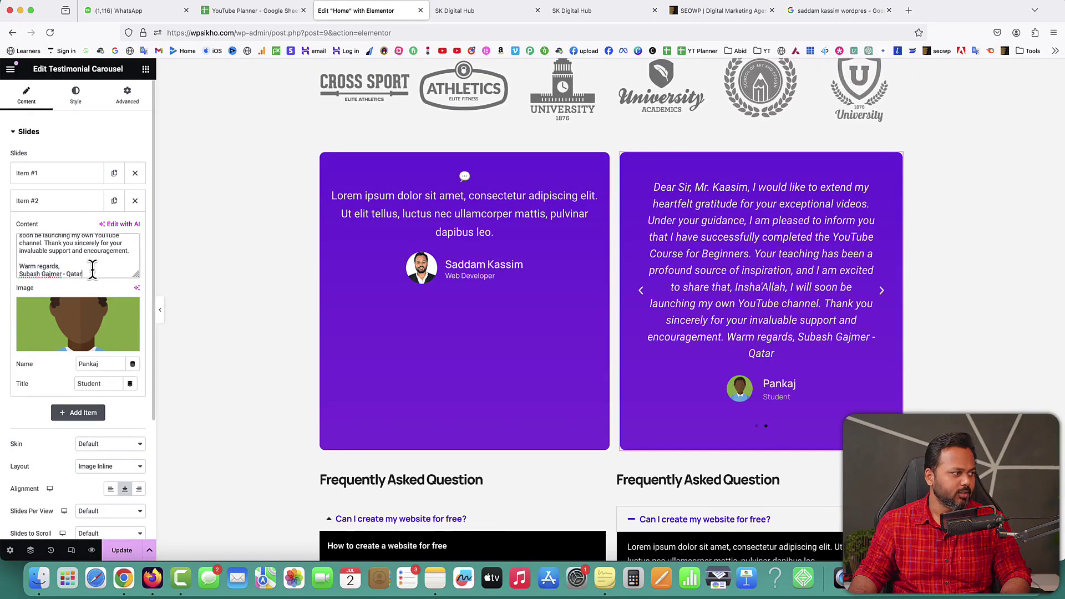
Step: Enter the second reviewer's name and give slide 2 a different avatar image
left_click(843, 11)
scroll(481, 335, "down", 3)
scroll(464, 355, "down", 3)
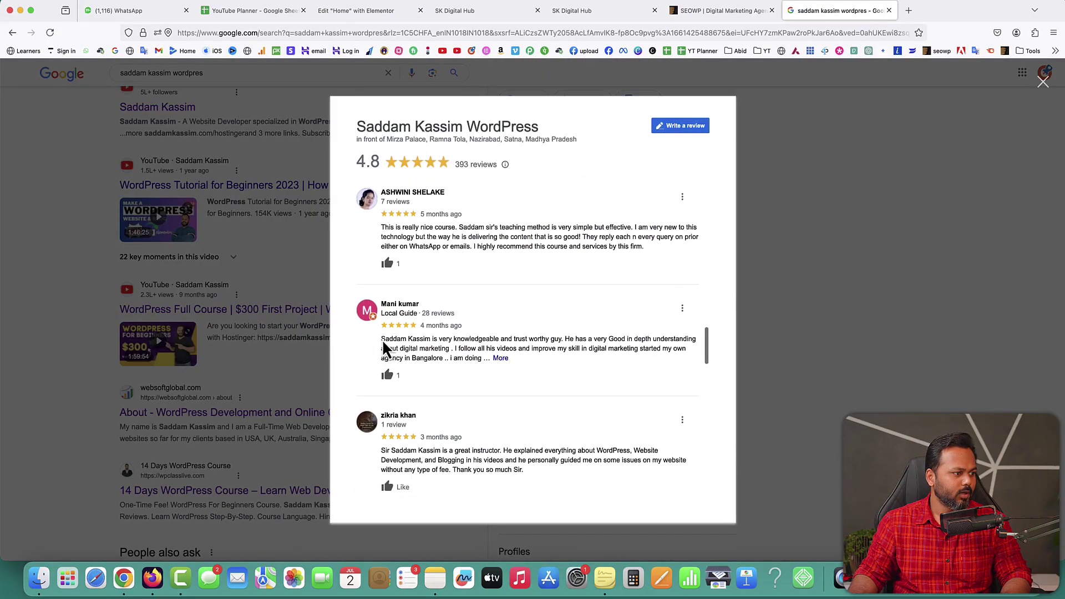
left_click_drag(382, 343, 430, 351)
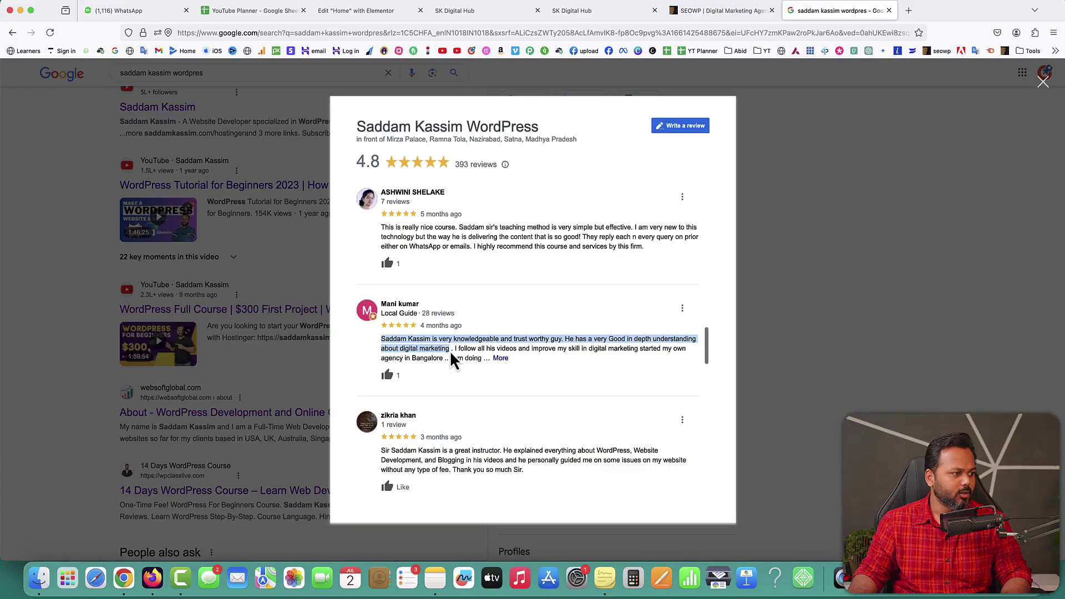
left_click(452, 360)
left_click(404, 11)
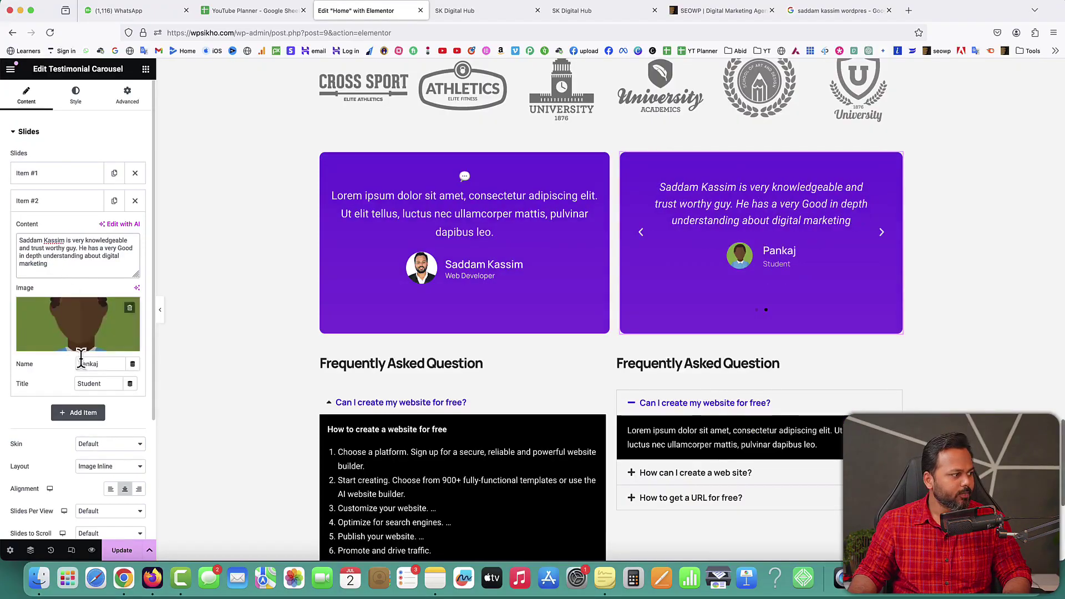
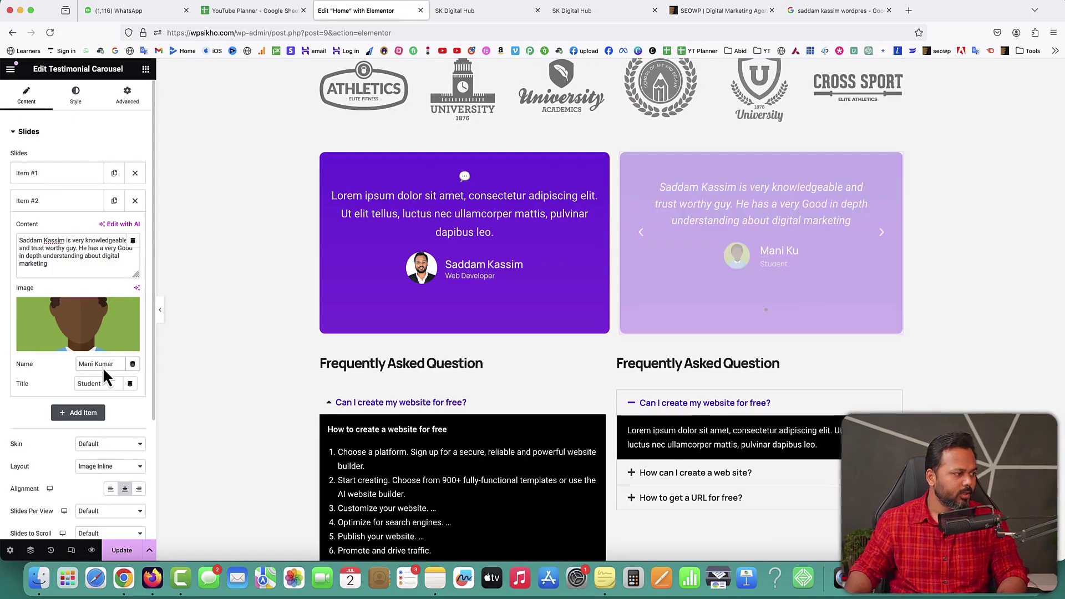
left_click(68, 340)
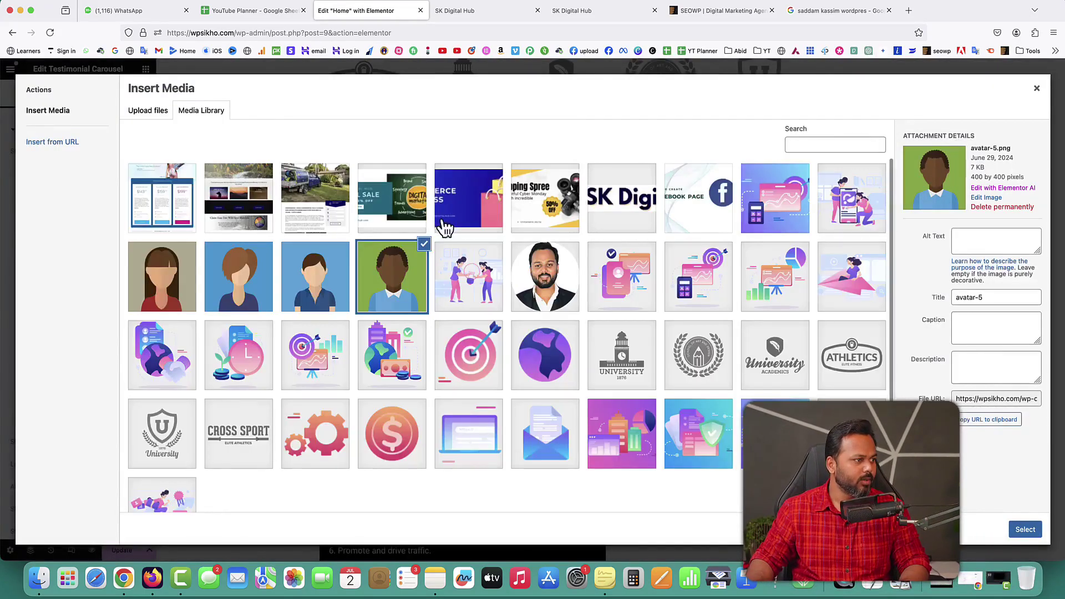
left_click(312, 299)
left_click(1023, 531)
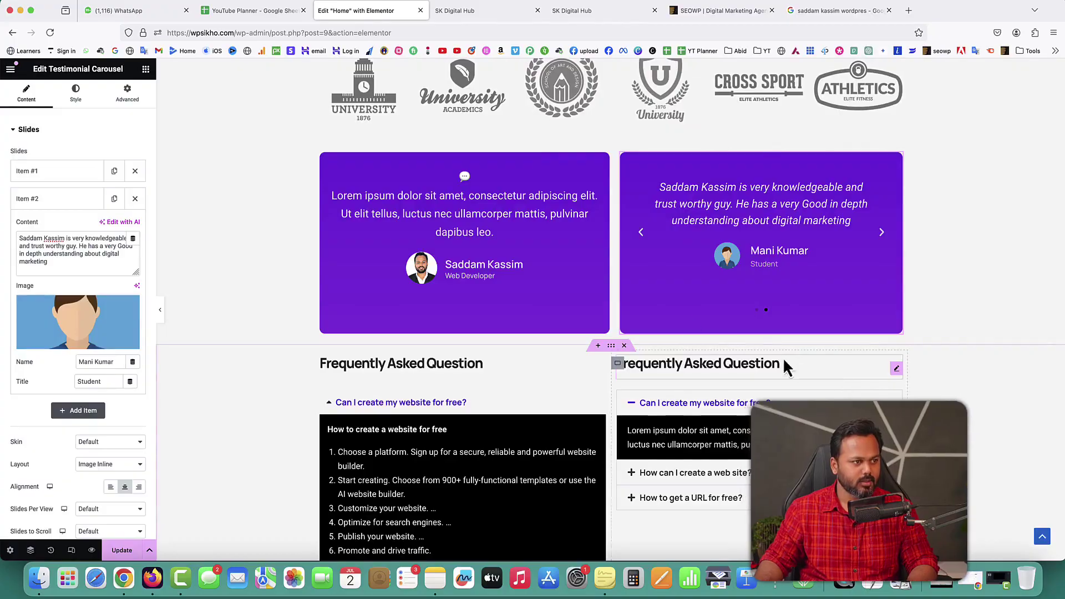
Step: Try the Bubble skin and several layouts, settling on Default skin with Image Above
left_click(51, 201)
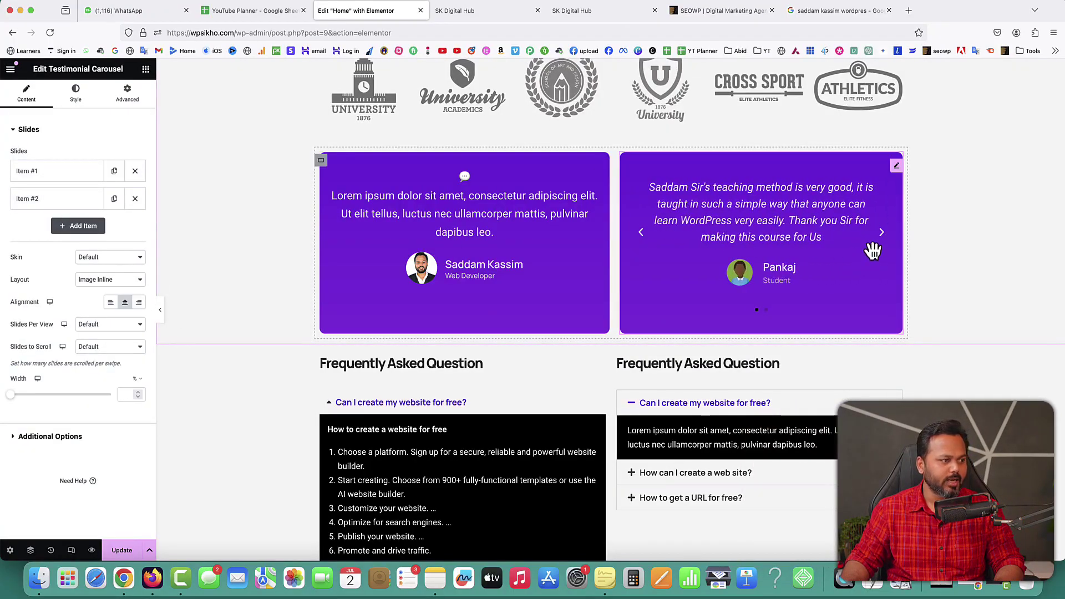
left_click(110, 259)
left_click(108, 266)
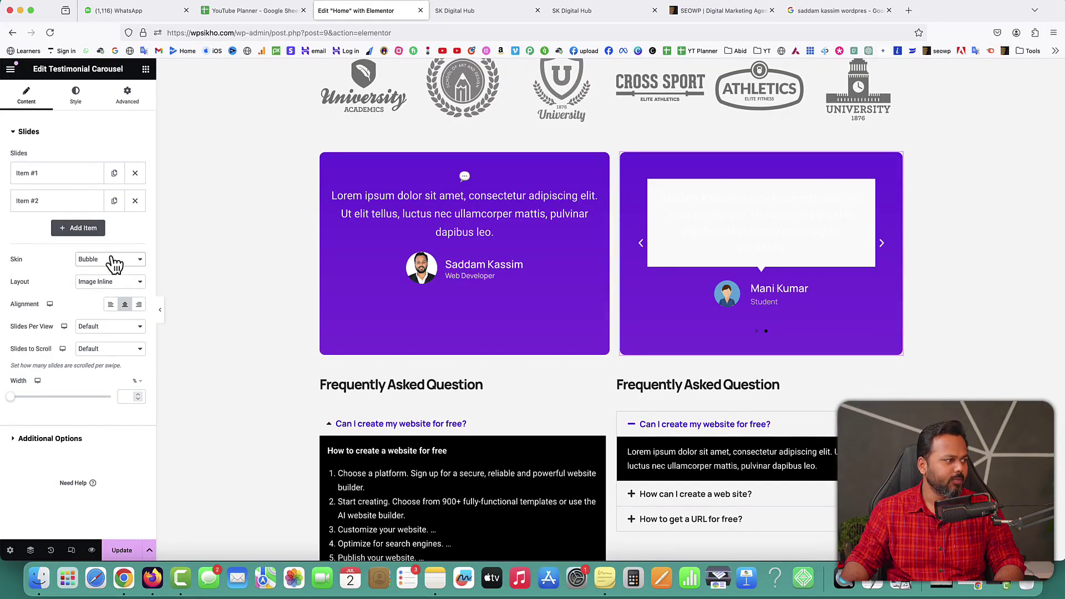
left_click(111, 257)
left_click(104, 248)
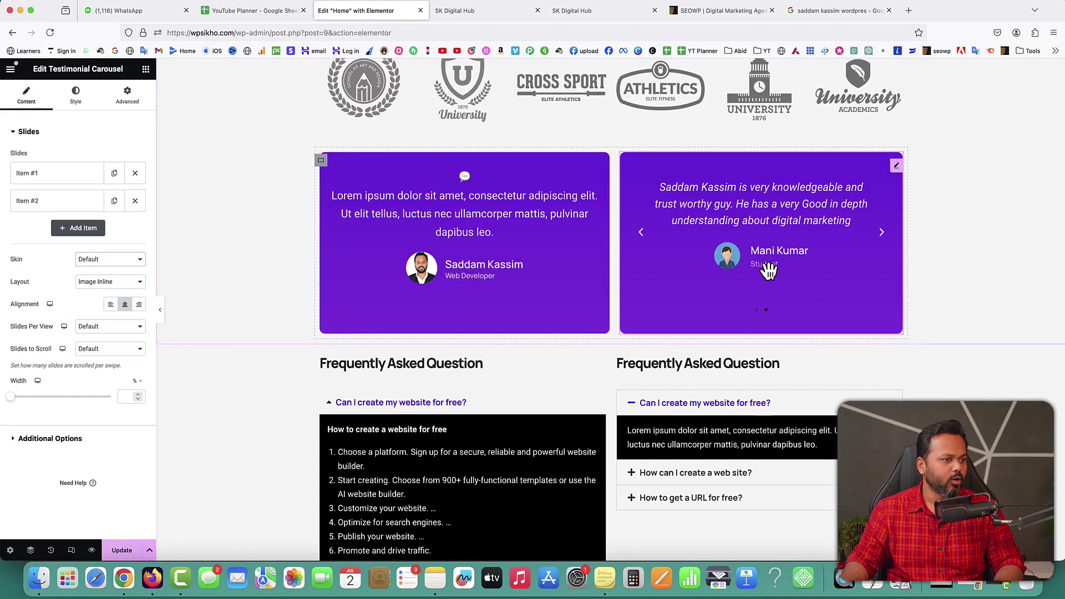
left_click(92, 282)
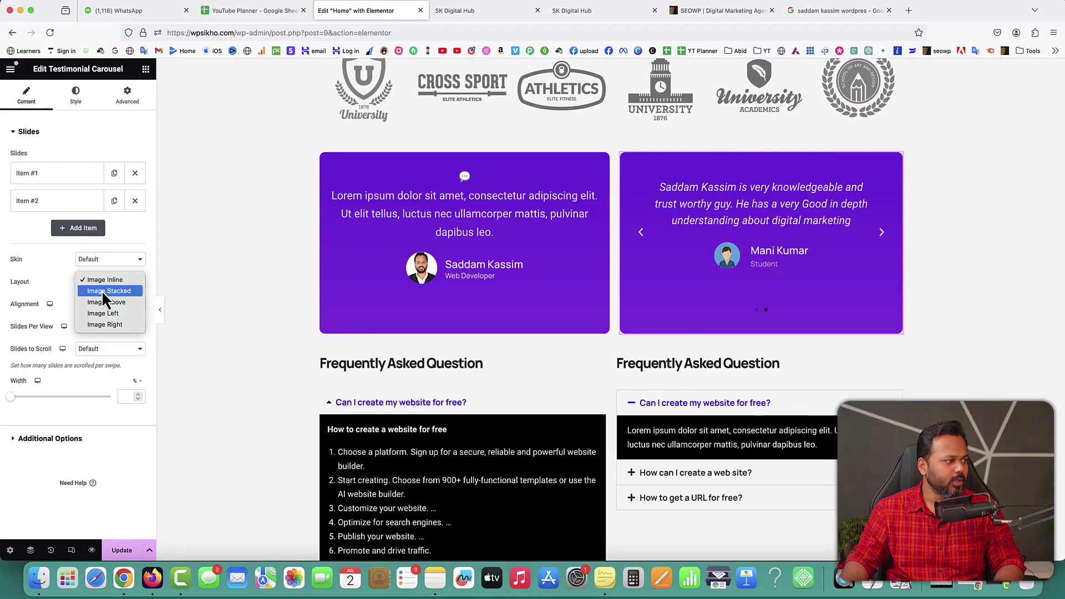
left_click(104, 294)
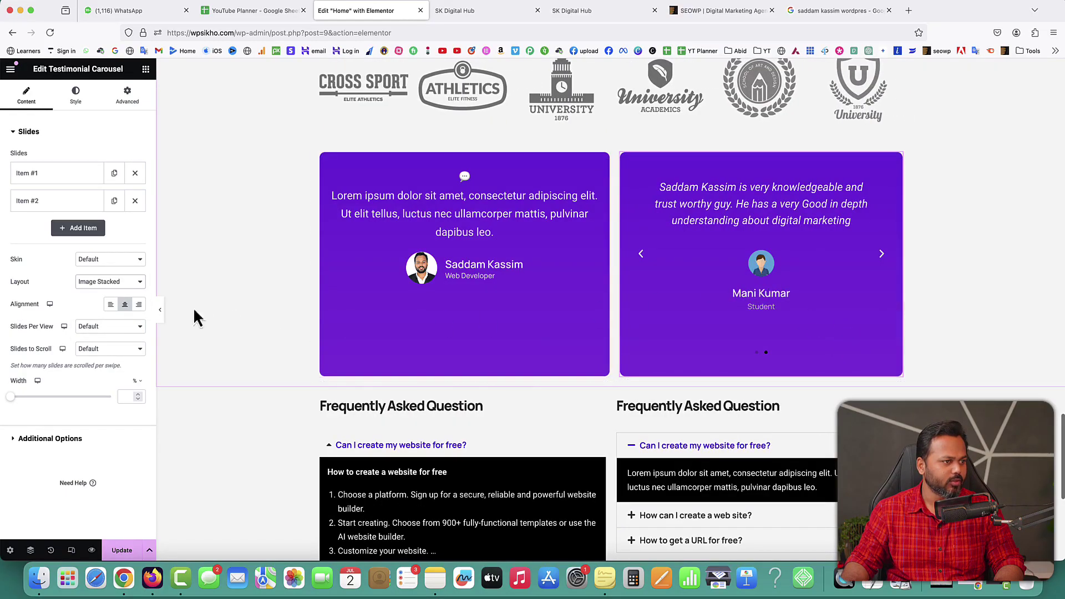
left_click(117, 291)
left_click(104, 294)
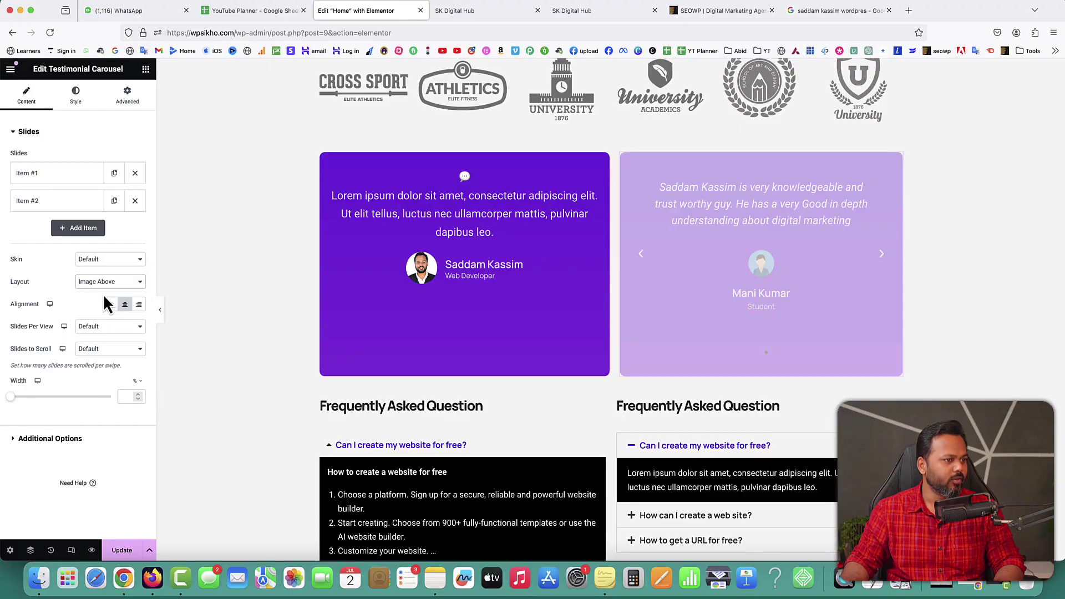
left_click(108, 281)
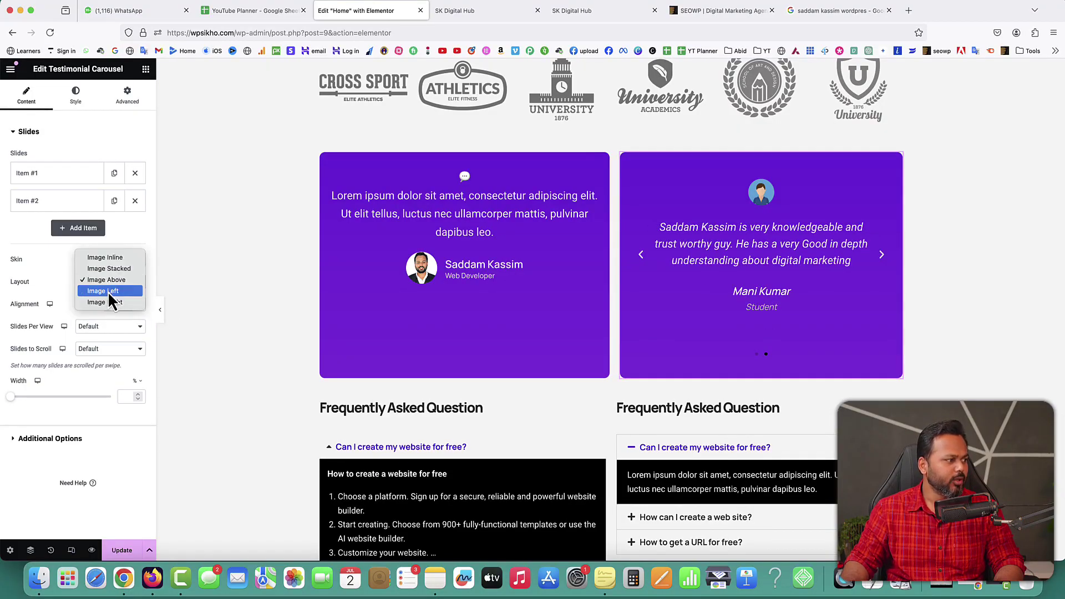
left_click(108, 292)
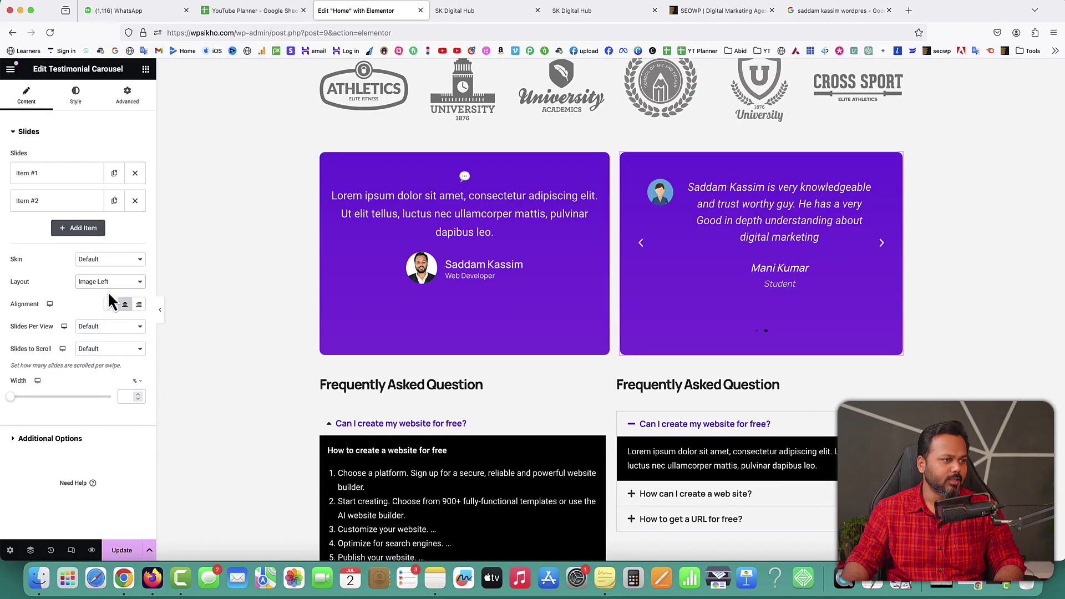
left_click(108, 283)
left_click(109, 294)
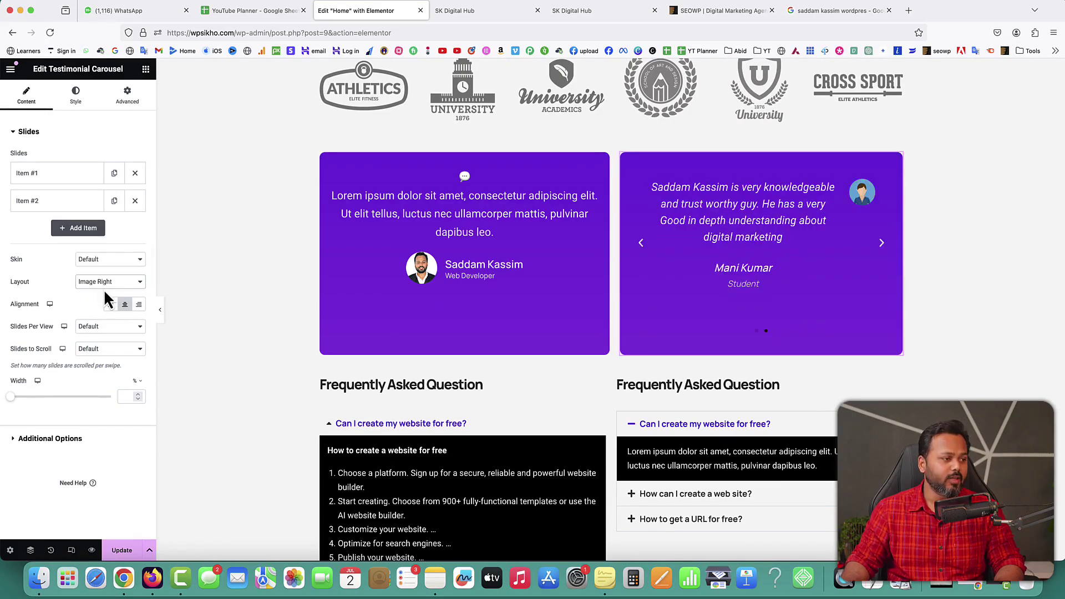
left_click(106, 284)
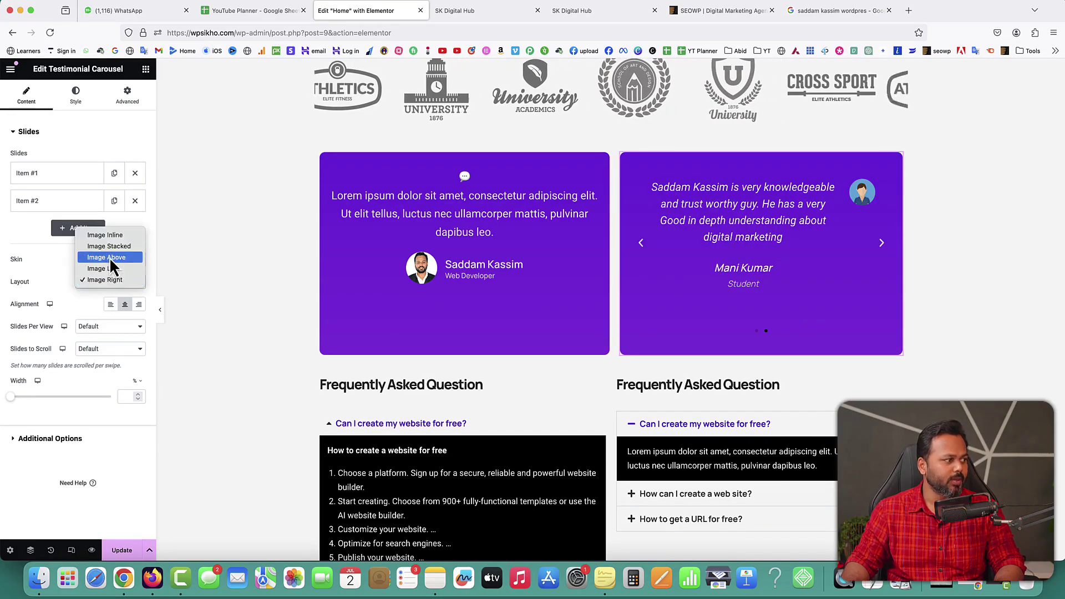
left_click(111, 259)
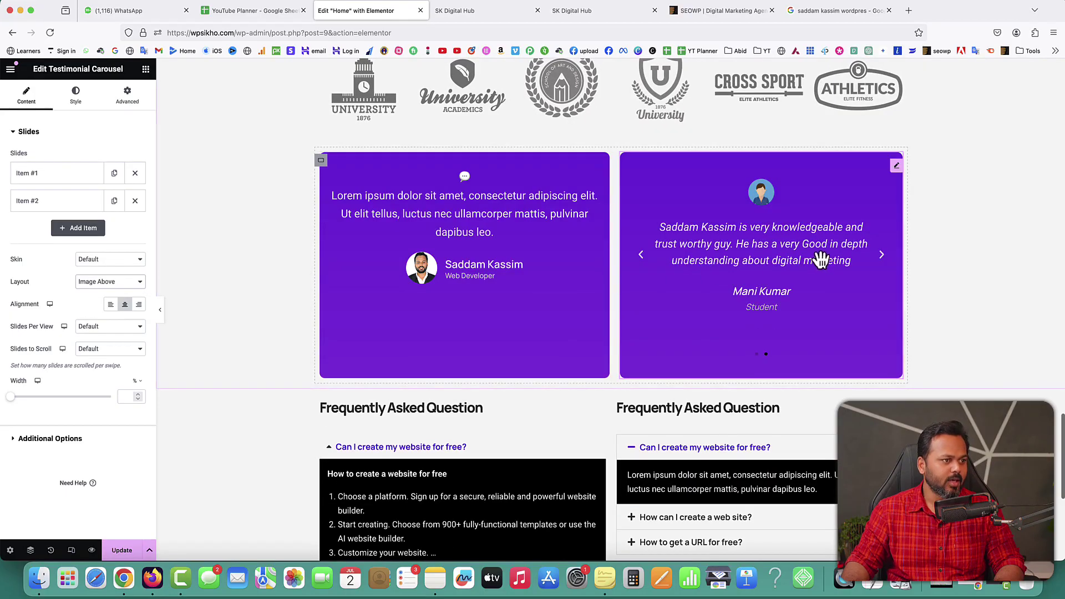
Step: Centre the content and set Slides Per View and Slides to Scroll to 1
left_click(110, 304)
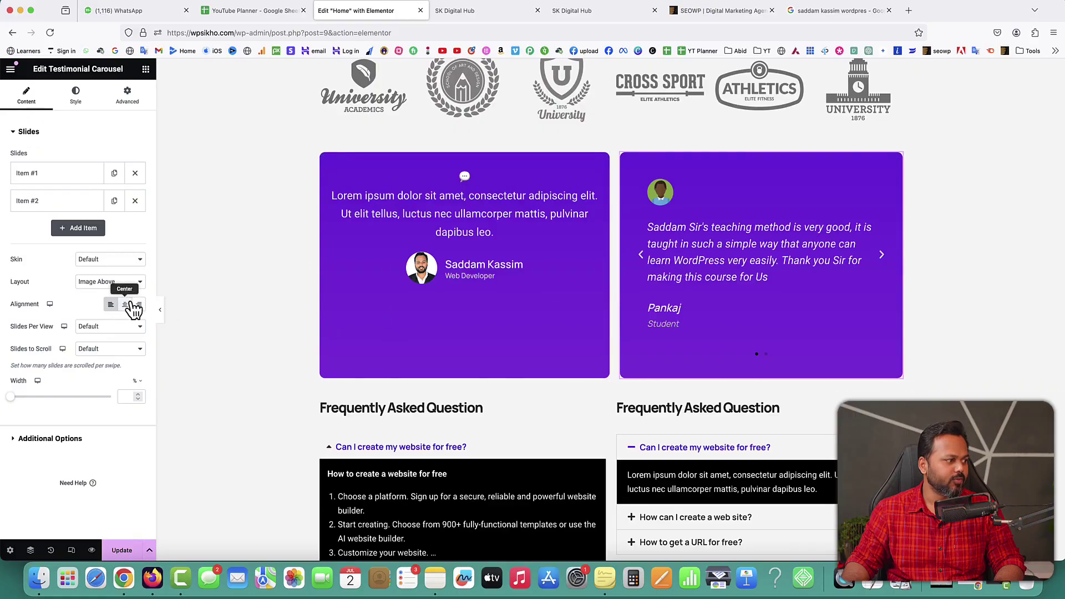
left_click(125, 304)
left_click(139, 305)
left_click(125, 304)
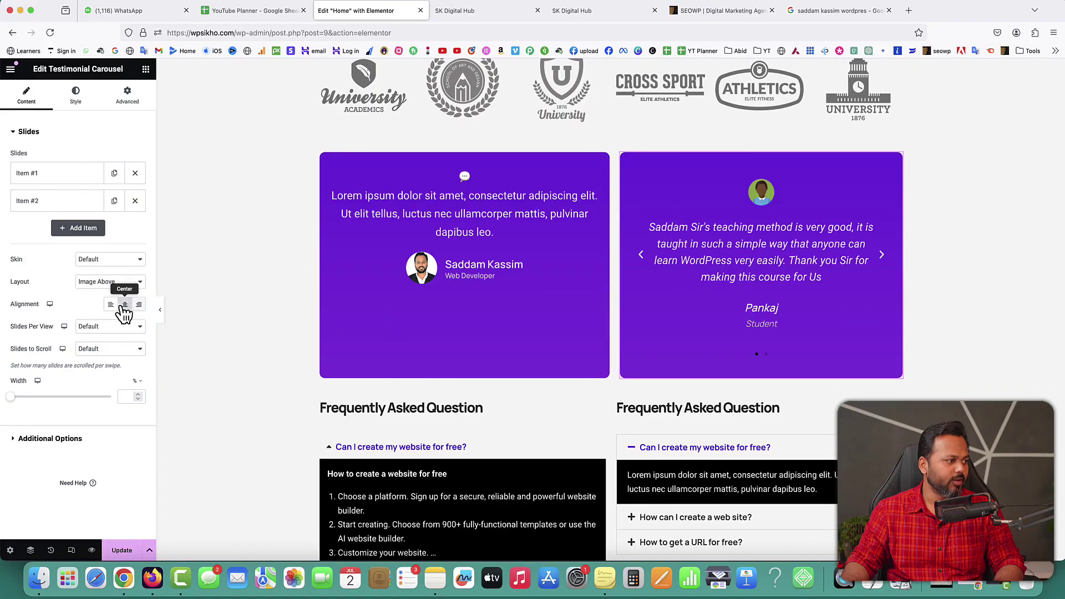
left_click(106, 328)
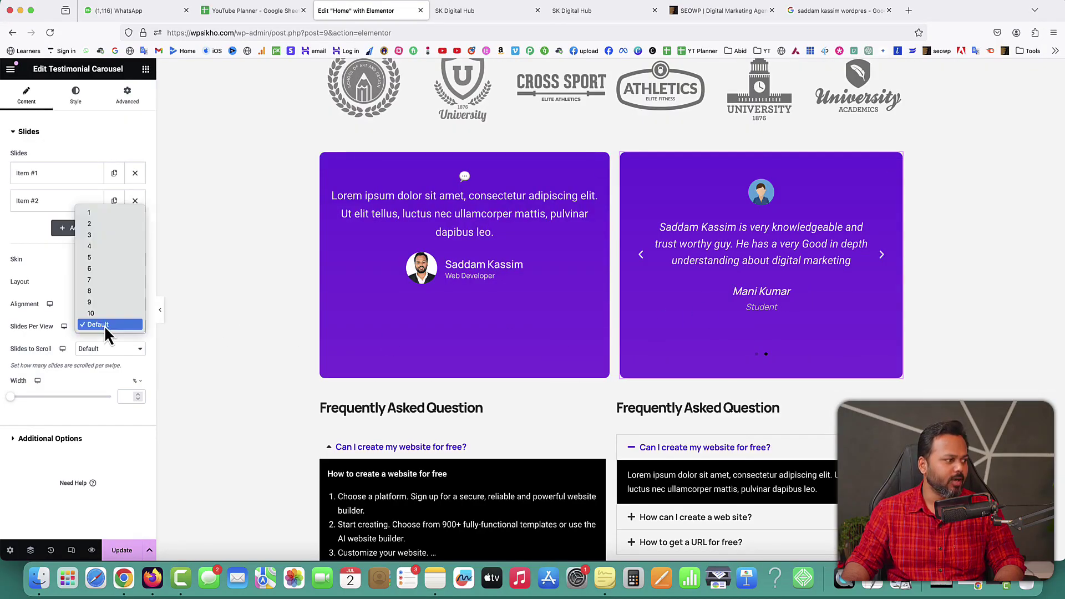
left_click(101, 224)
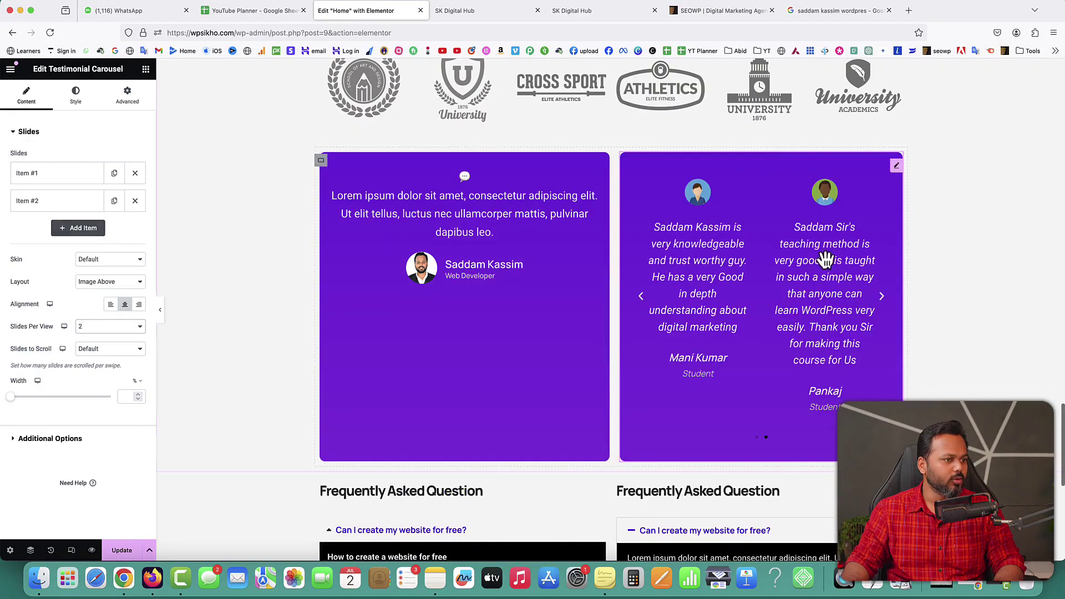
left_click(97, 327)
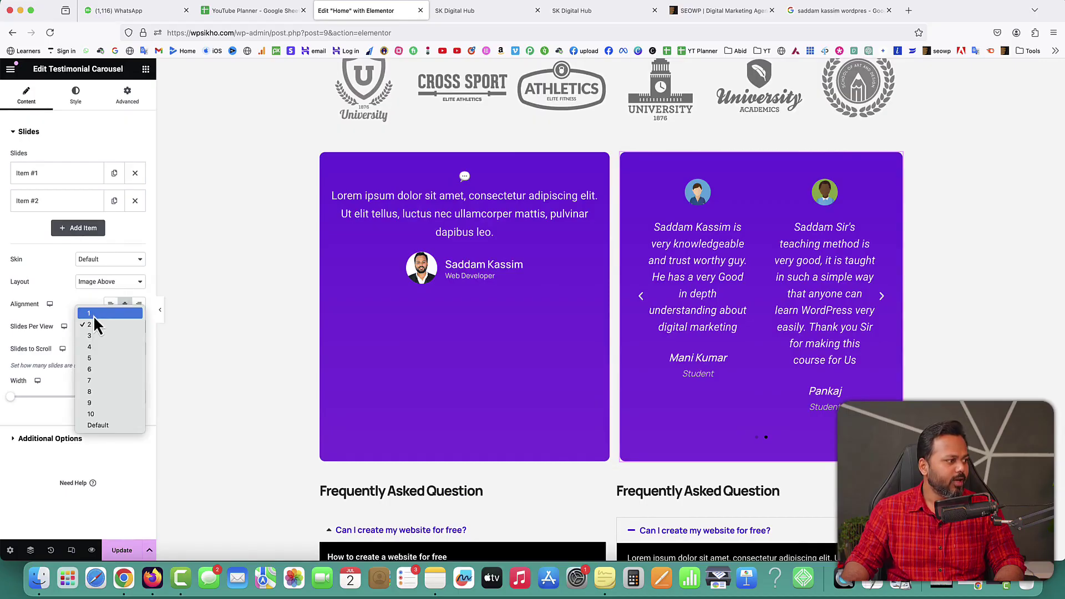
left_click(93, 314)
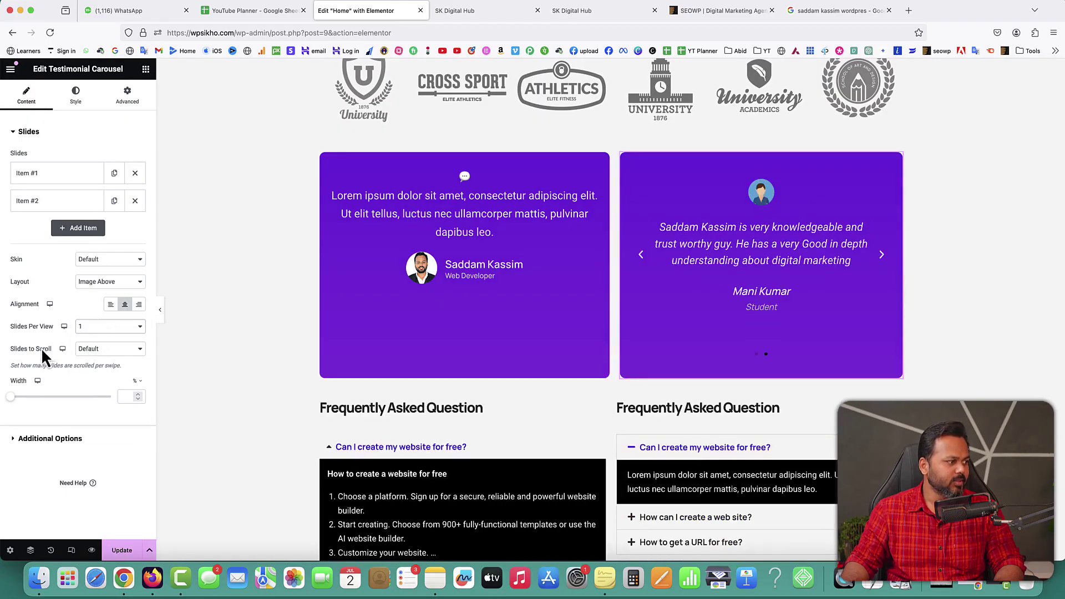
left_click(110, 353)
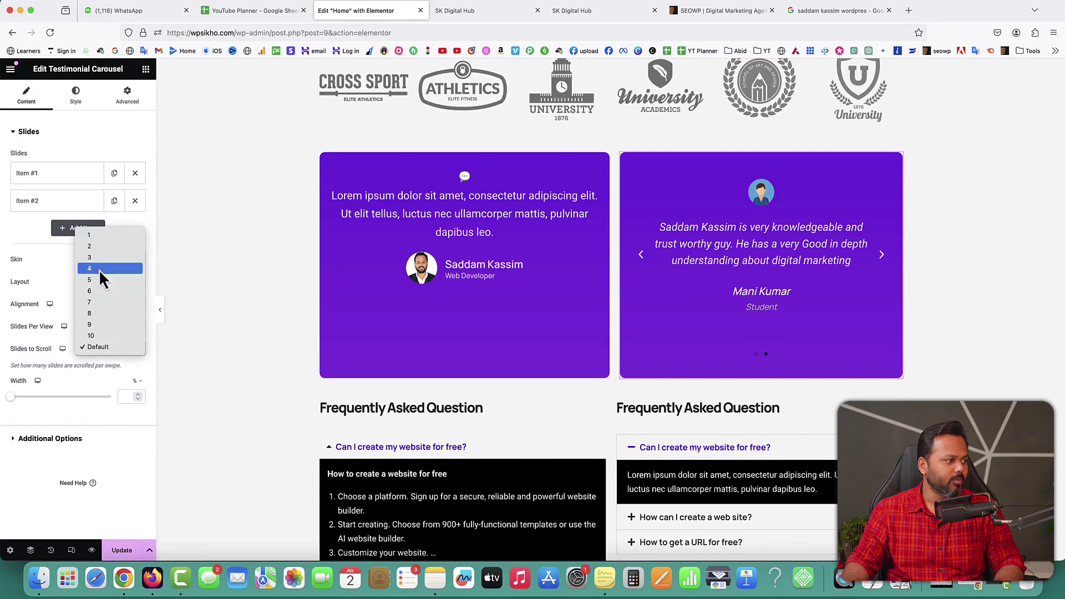
left_click(95, 237)
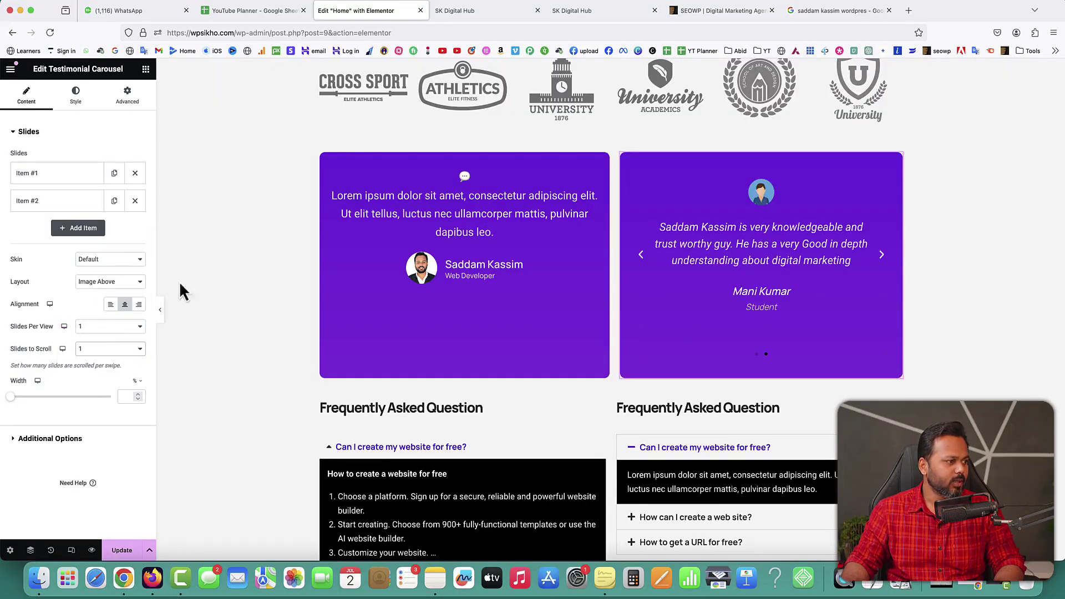
Step: Delete the left testimonial widget and set the carousel's Slides Per View to 2
right_click(605, 172)
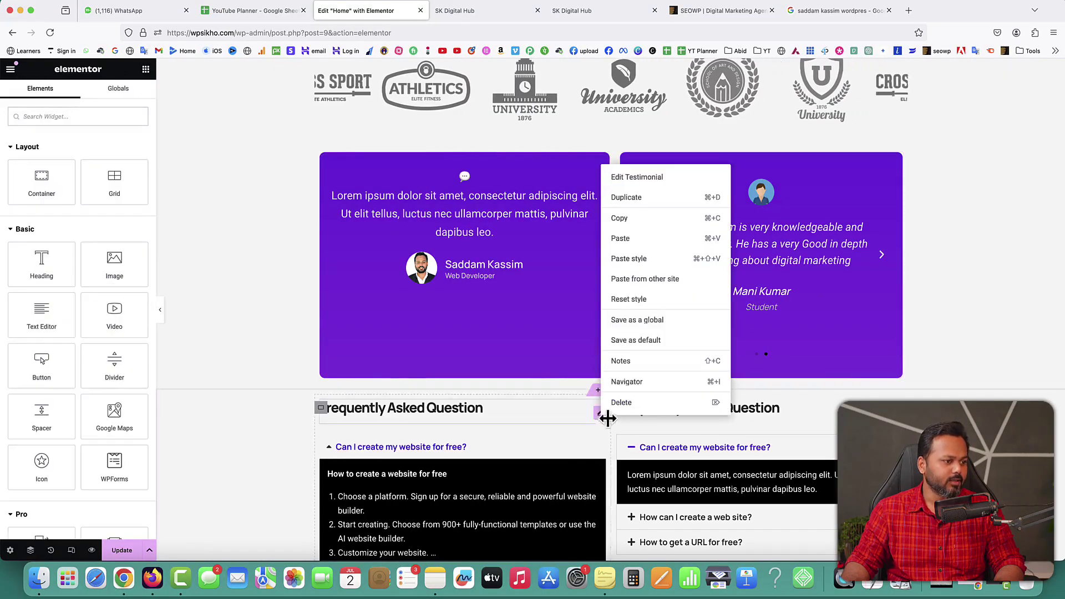
left_click(614, 404)
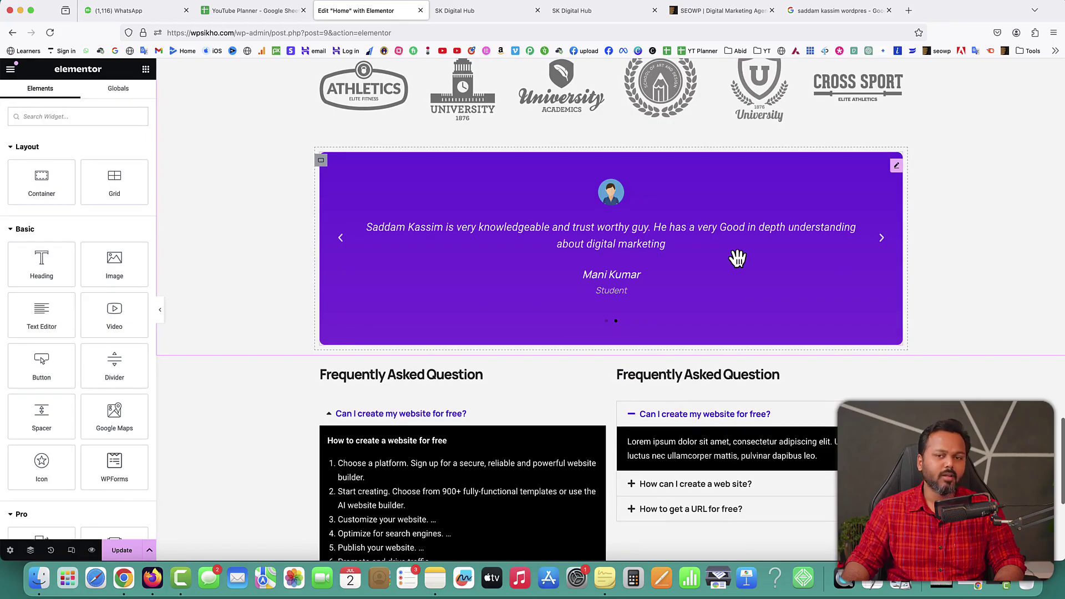
left_click(897, 166)
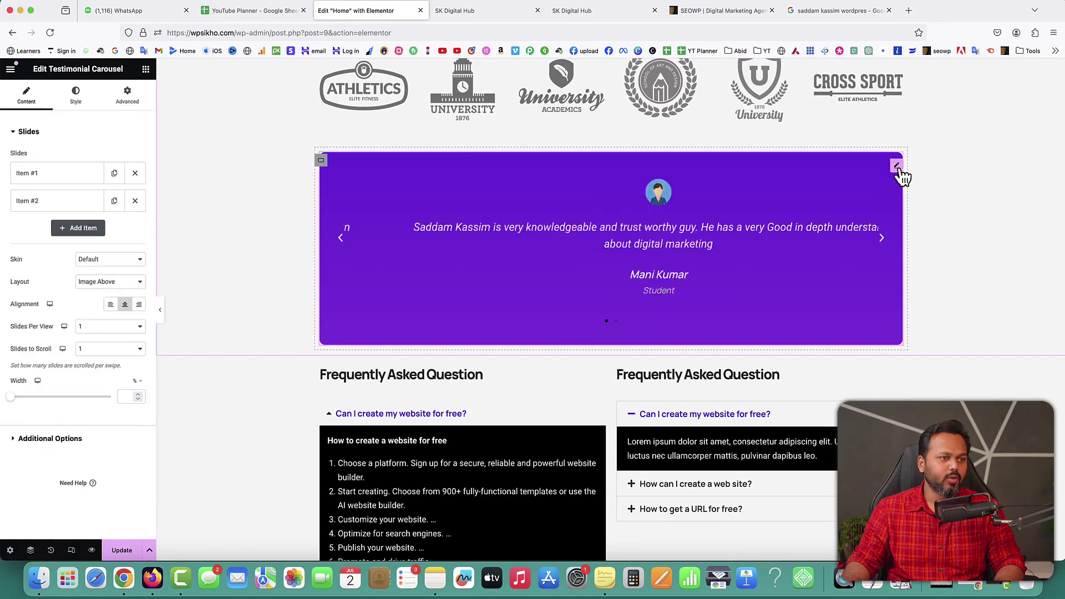
left_click(92, 332)
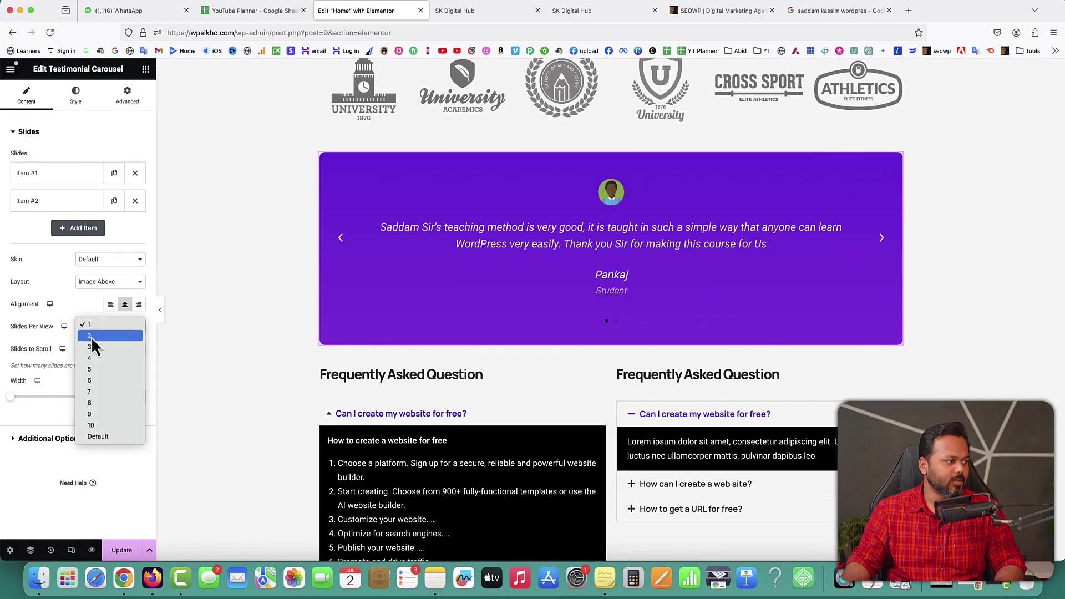
left_click(91, 336)
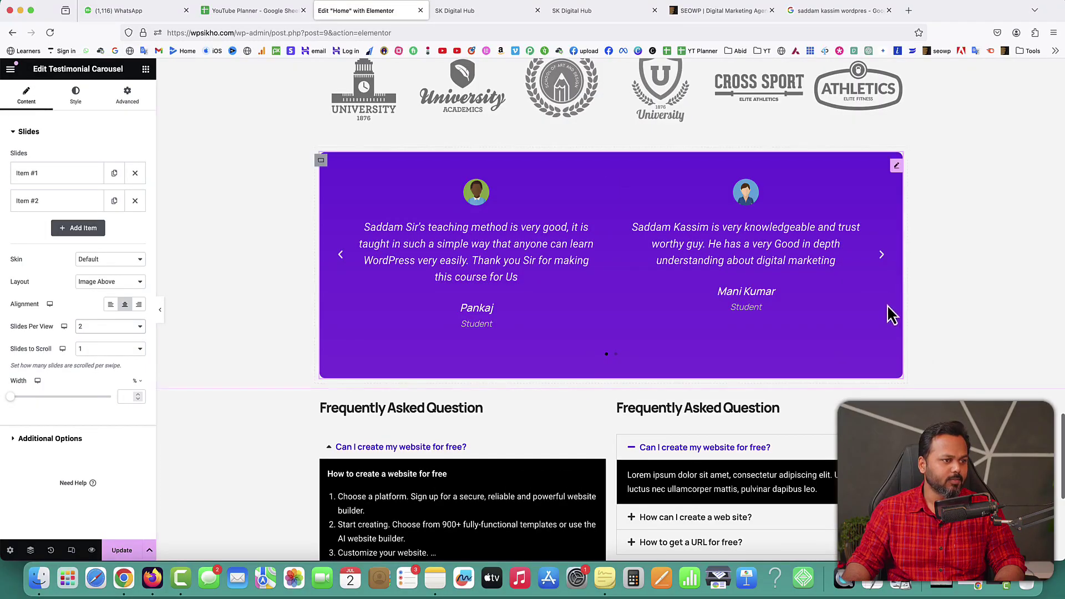
Step: Step through the carousel with its arrow and save the page with Update
left_click(882, 256)
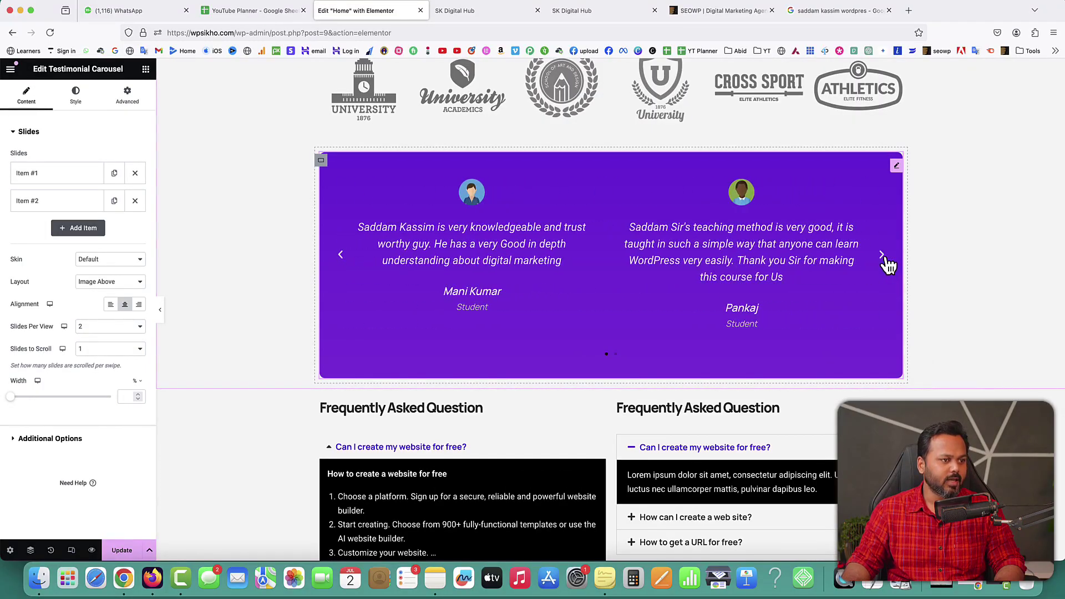
left_click(882, 256)
left_click(882, 257)
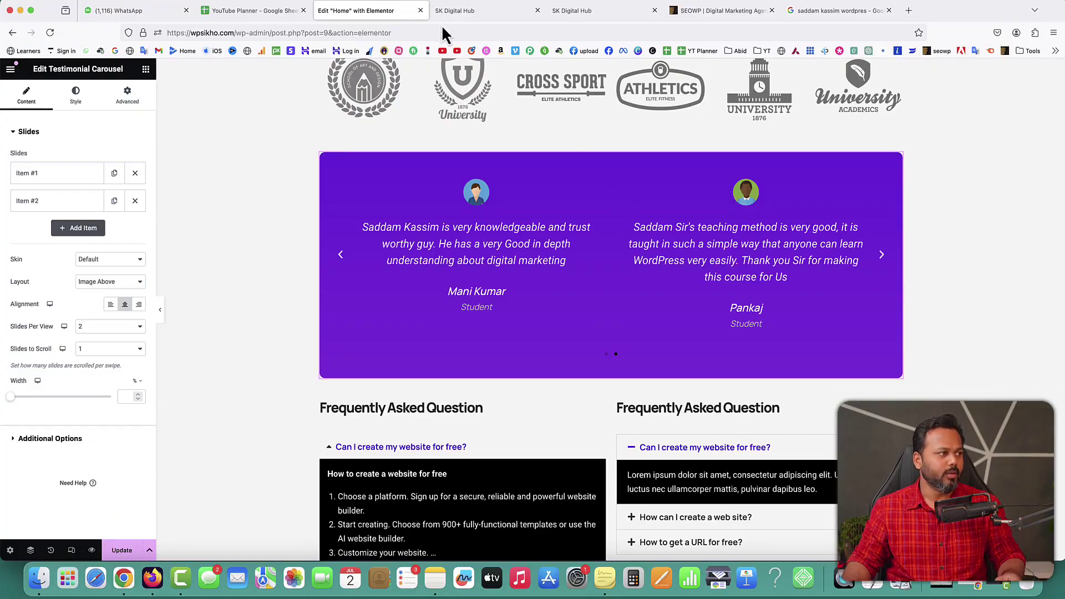
left_click(123, 549)
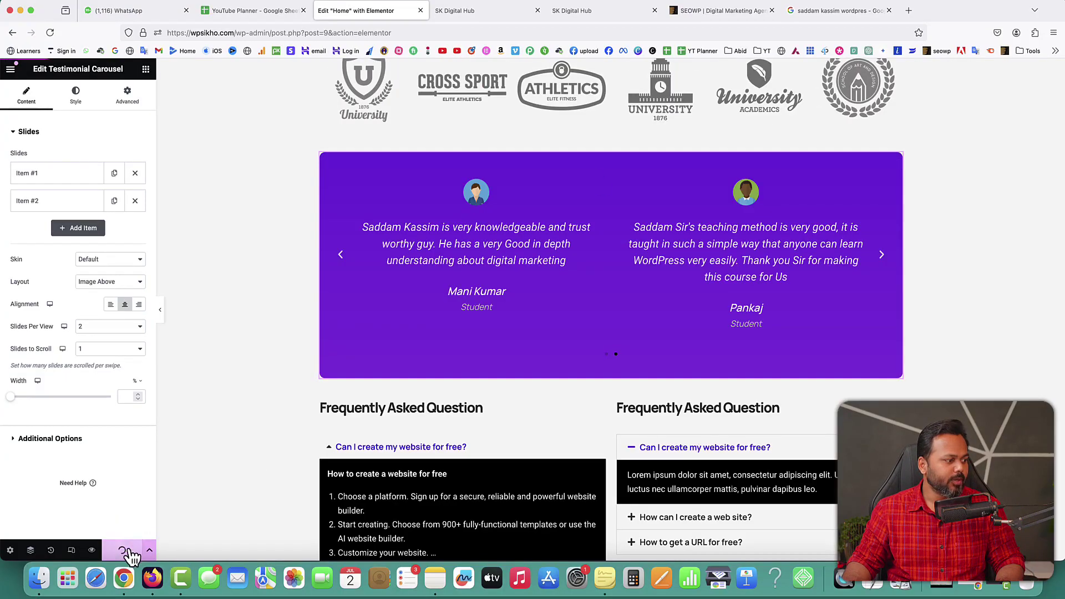
Step: Close the editor, visit the site's Blog page and launch Edit with Elementor
left_click(420, 11)
scroll(624, 107, "up", 15)
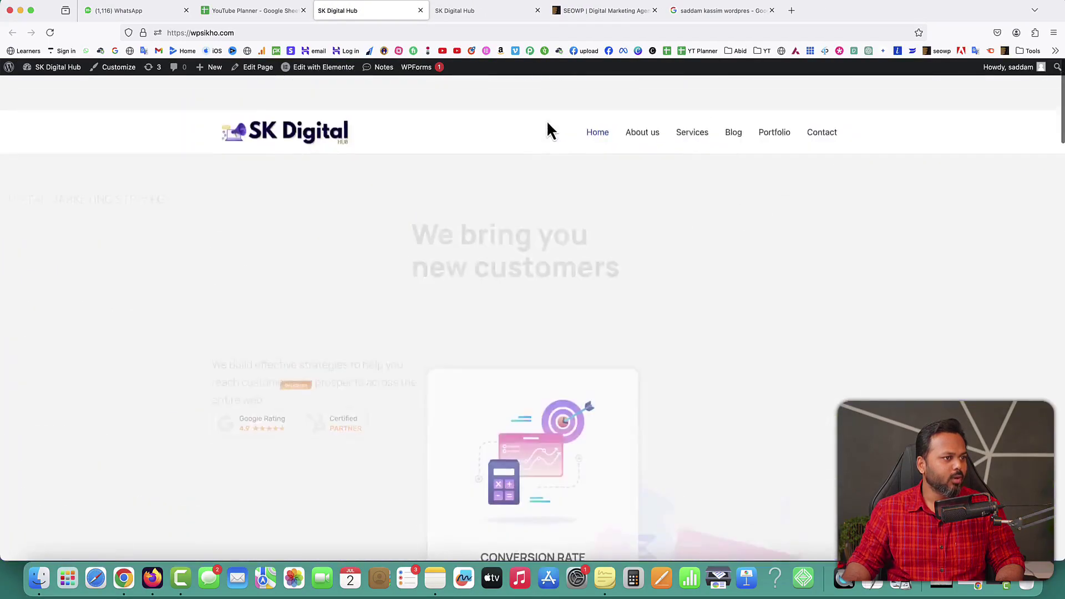
left_click(733, 100)
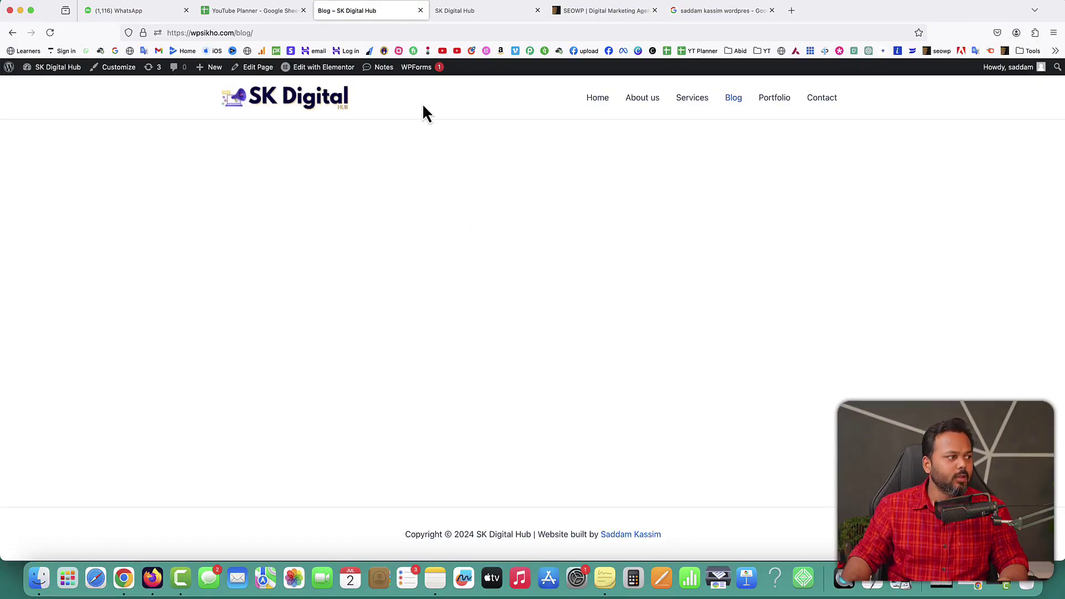
left_click(325, 68)
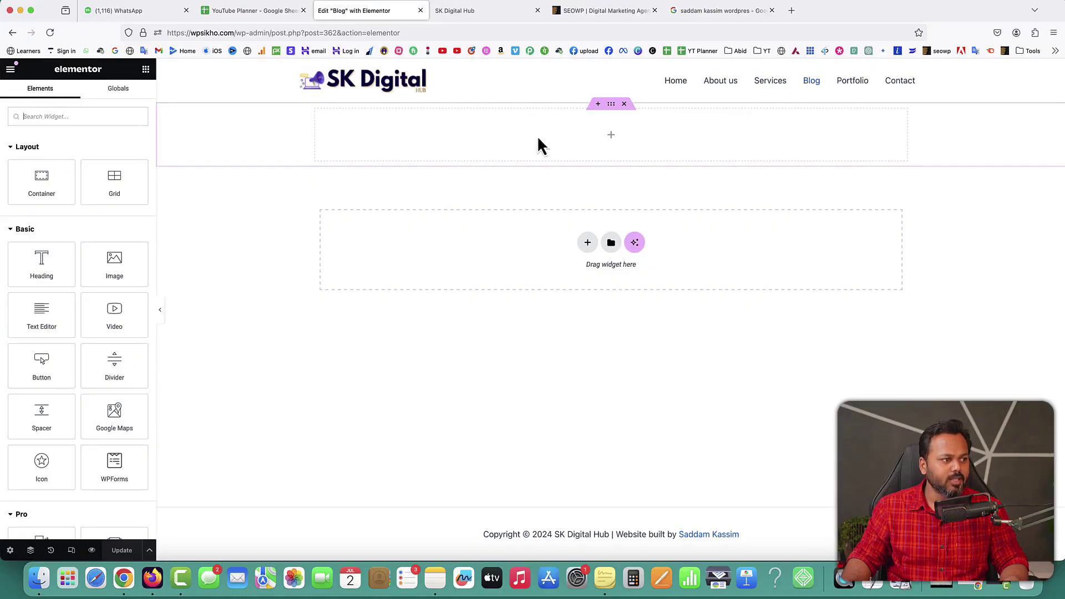
Step: Search widgets for 'pos' and drop a Posts widget into the Blog page's top section
left_click(113, 118)
type("post")
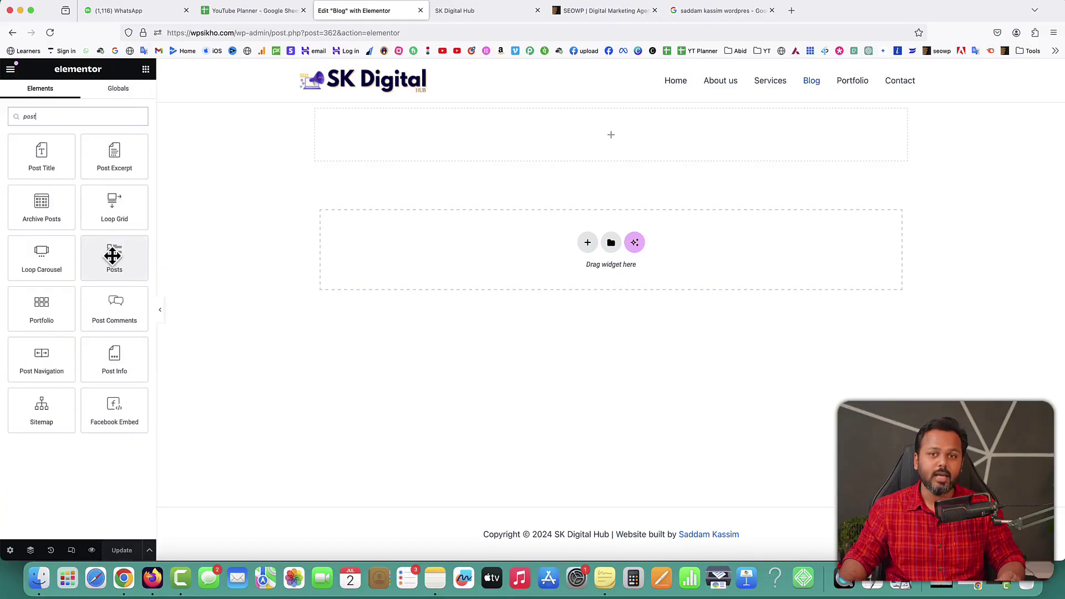
left_click_drag(112, 255, 449, 138)
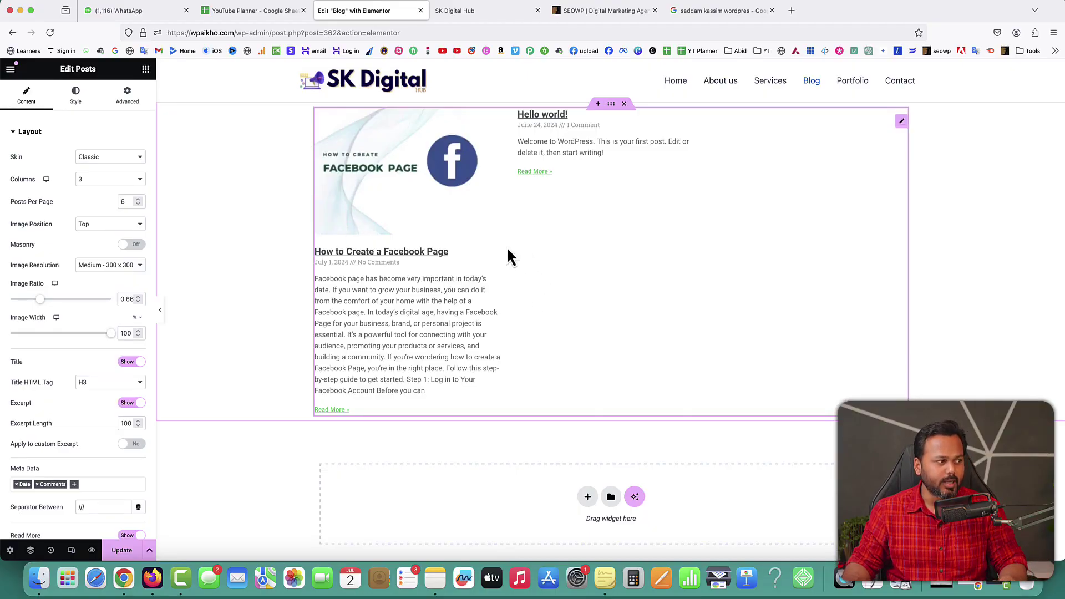
Step: Switch the post grid to the Cards skin with Medium 300 x 300 images
left_click(105, 159)
left_click(96, 166)
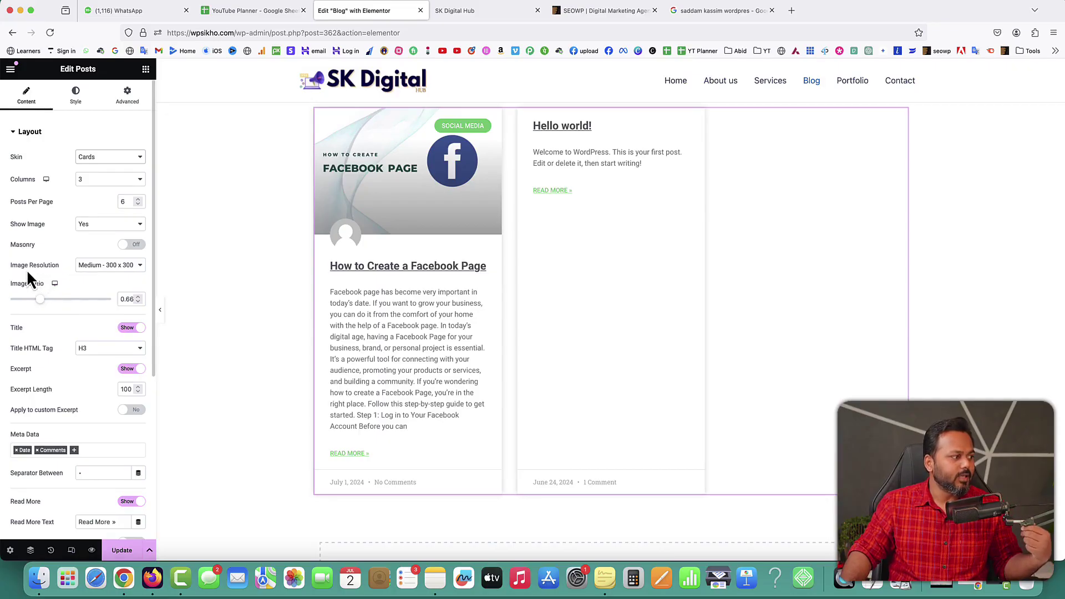
left_click(100, 268)
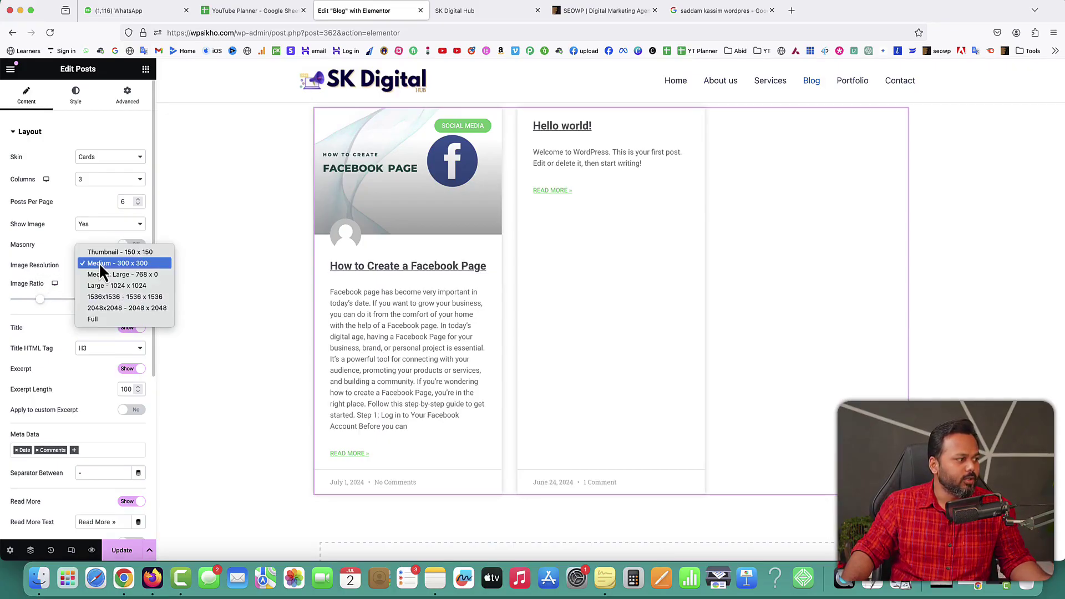
left_click(111, 286)
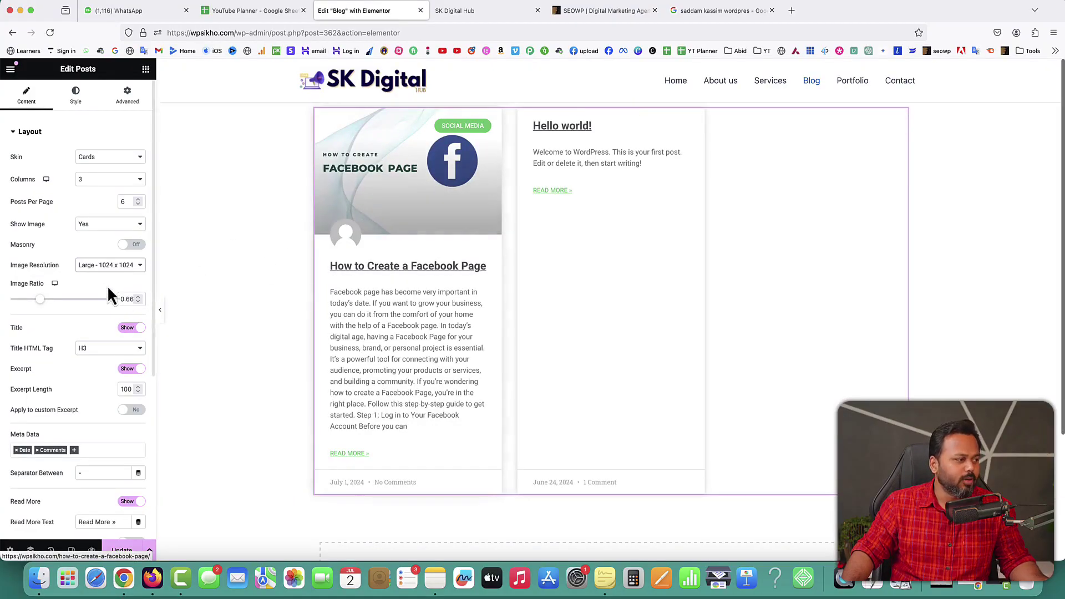
left_click(104, 263)
left_click(115, 231)
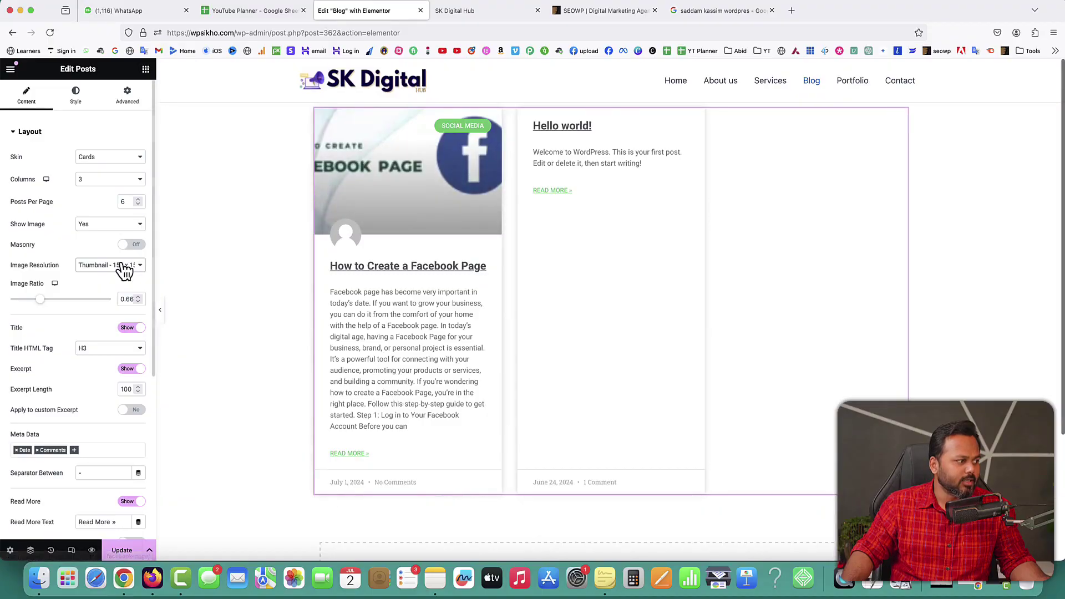
left_click(121, 263)
left_click(120, 273)
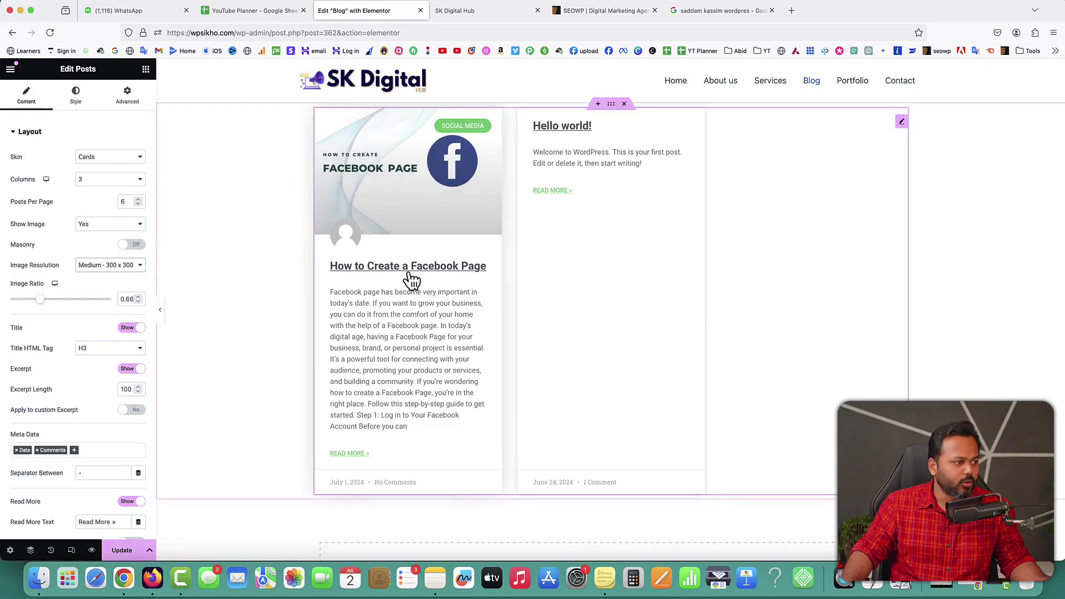
Step: Keep post titles shown and change the read-more text to 'Learn More »'
left_click(130, 330)
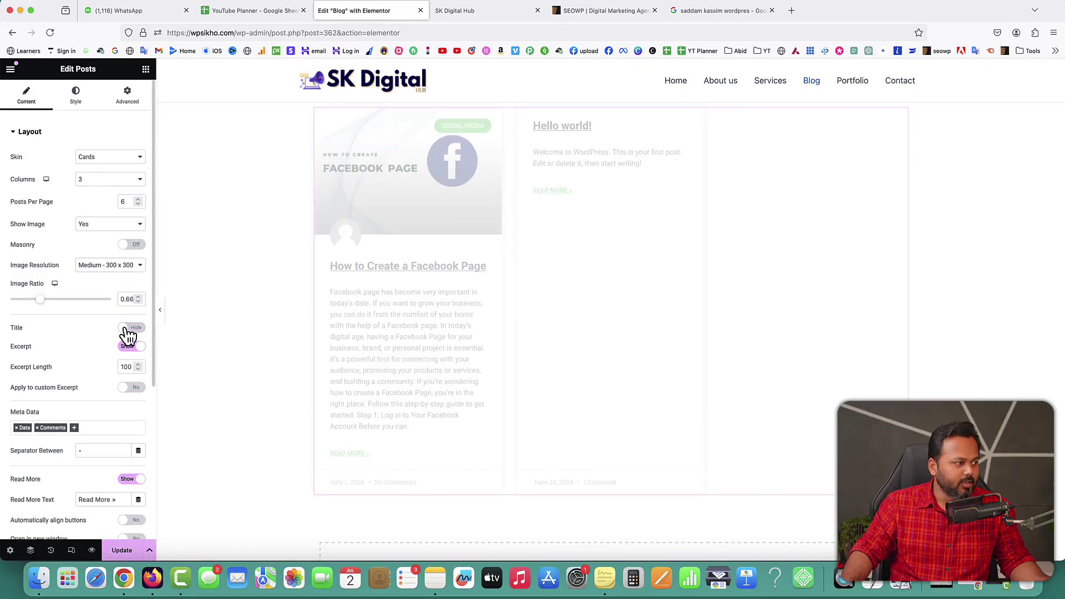
left_click(139, 329)
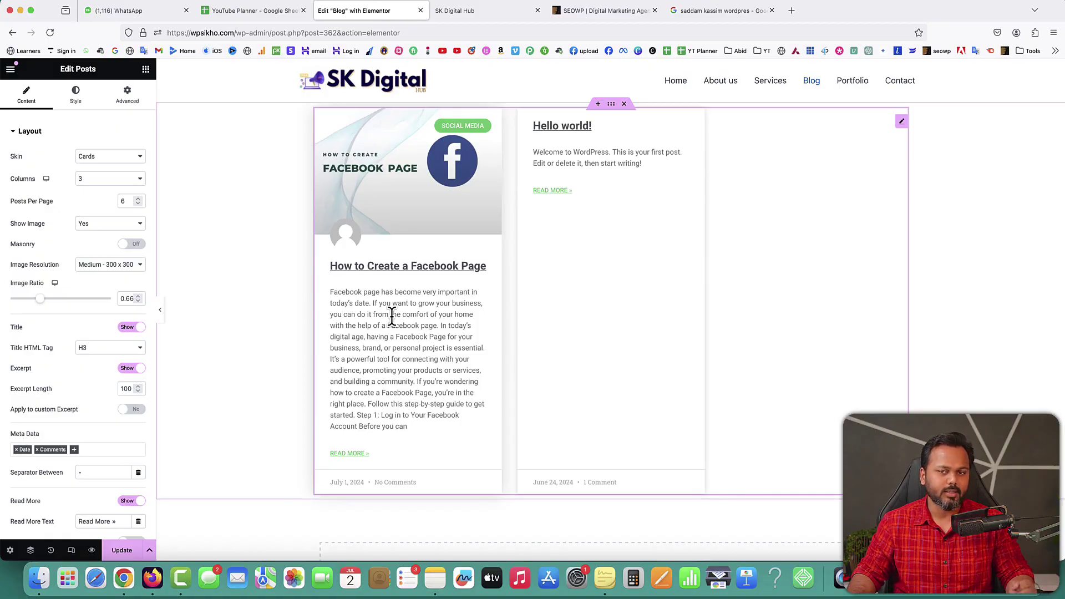
scroll(99, 408, "down", 5)
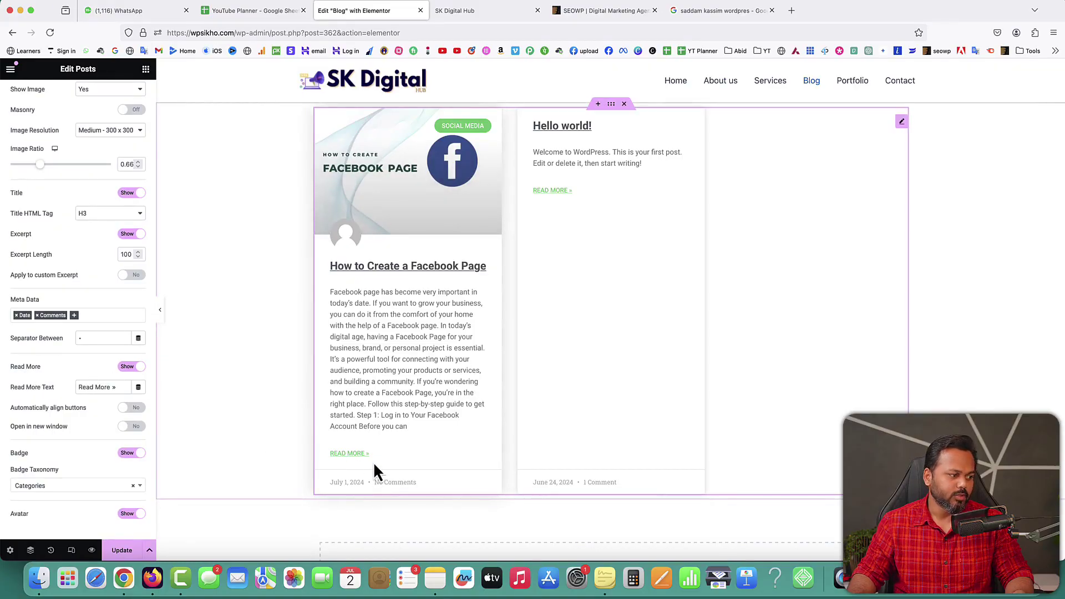
double_click(93, 387)
type("Lear")
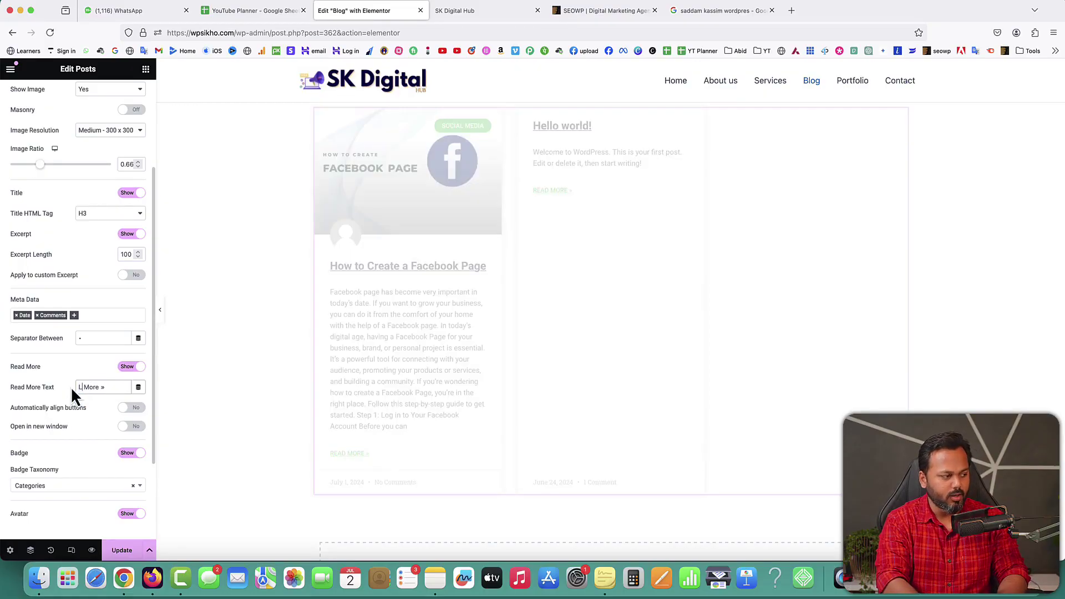
type("n")
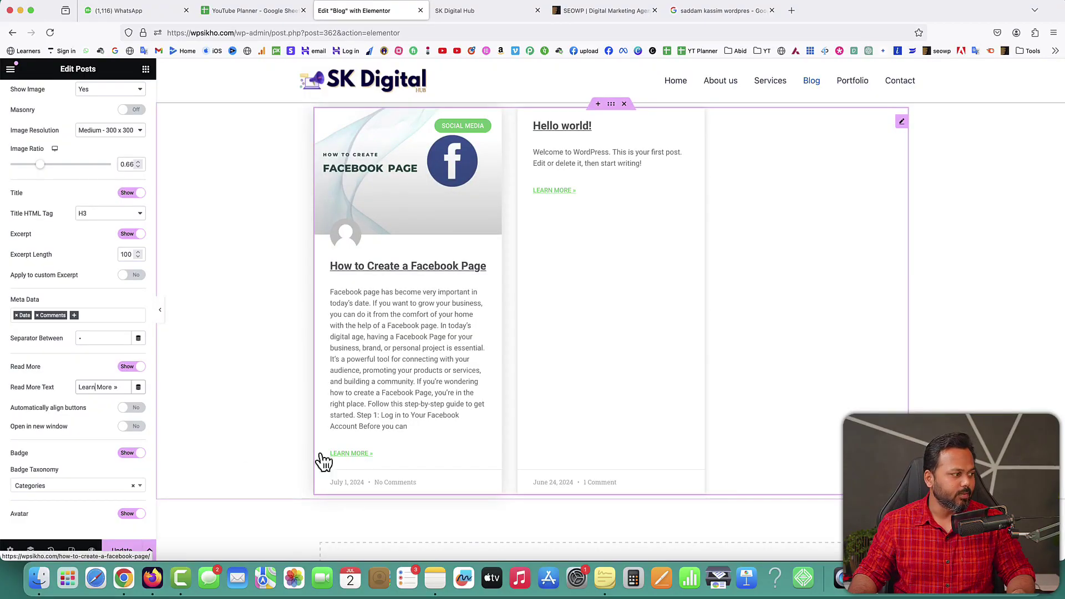
scroll(87, 432, "down", 2)
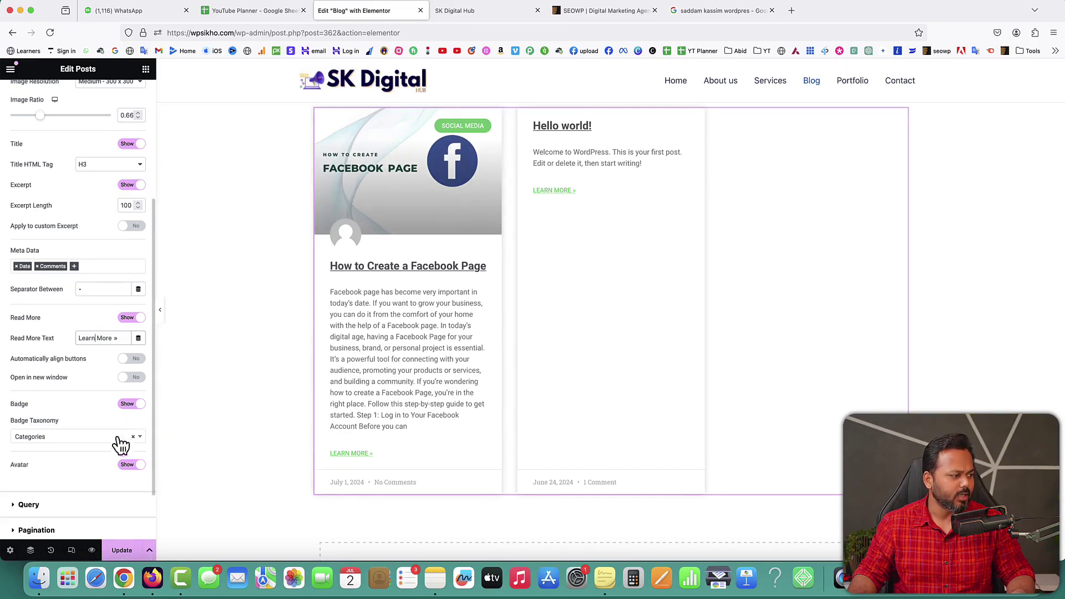
scroll(119, 464, "down", 2)
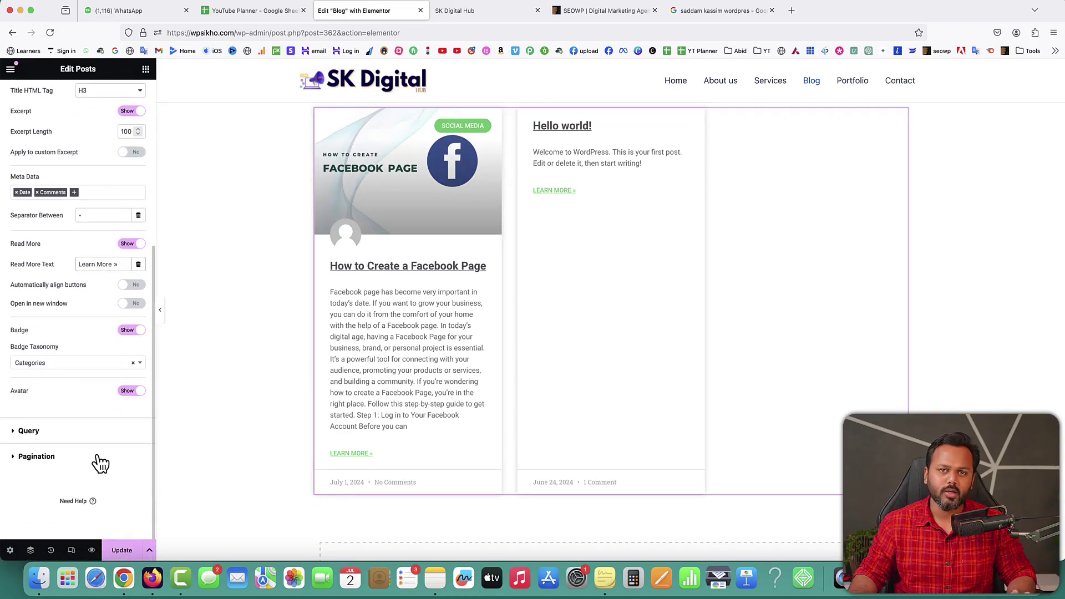
Step: Reload the live site, view the Blog page and Facebook post, then close the Blog editor
left_click(125, 552)
left_click(453, 11)
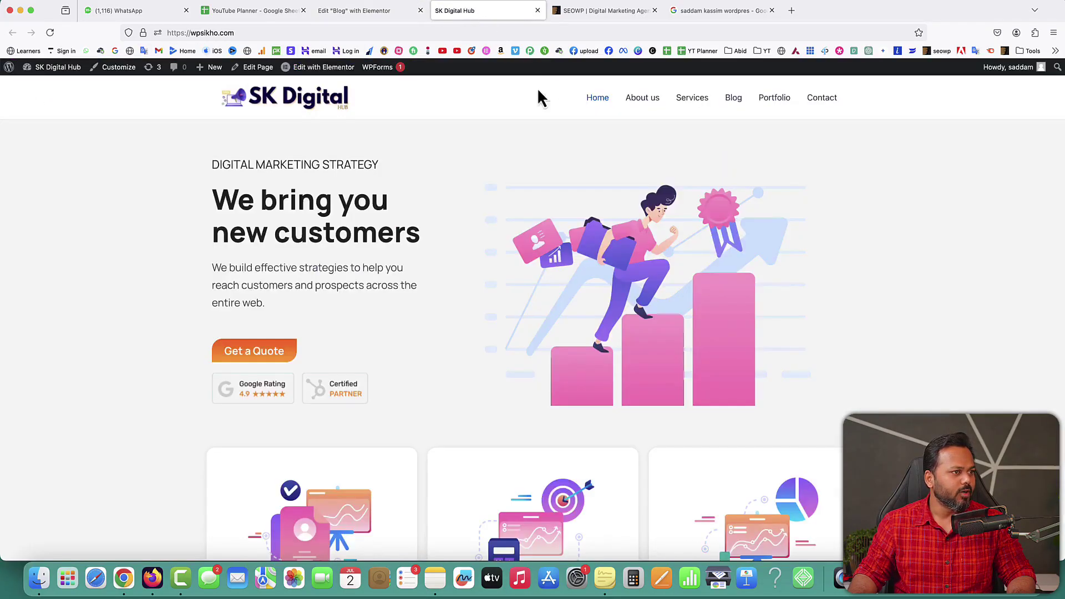
left_click(50, 33)
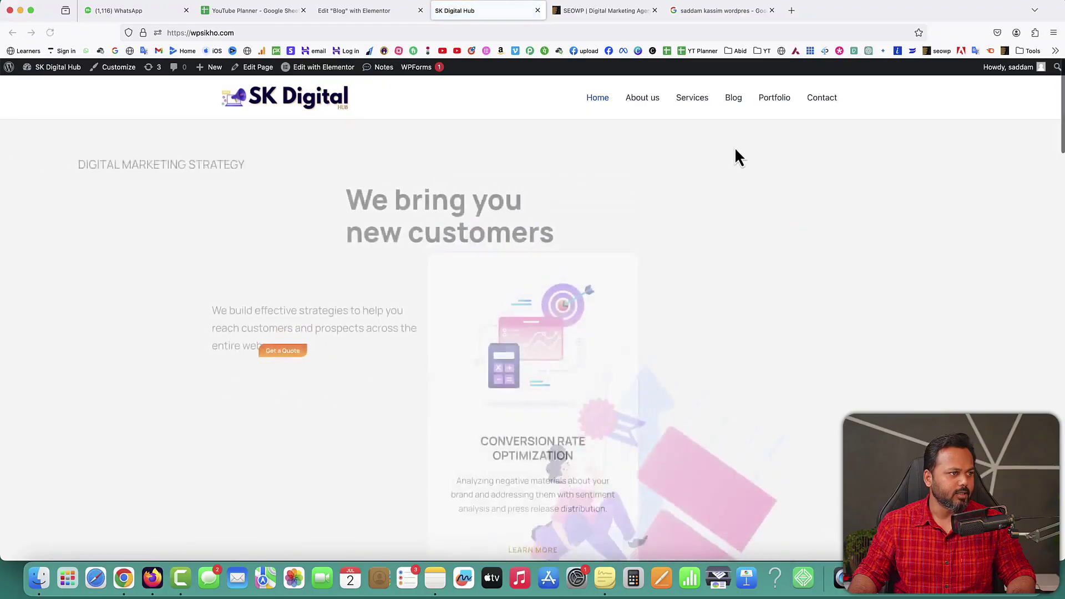
left_click(733, 99)
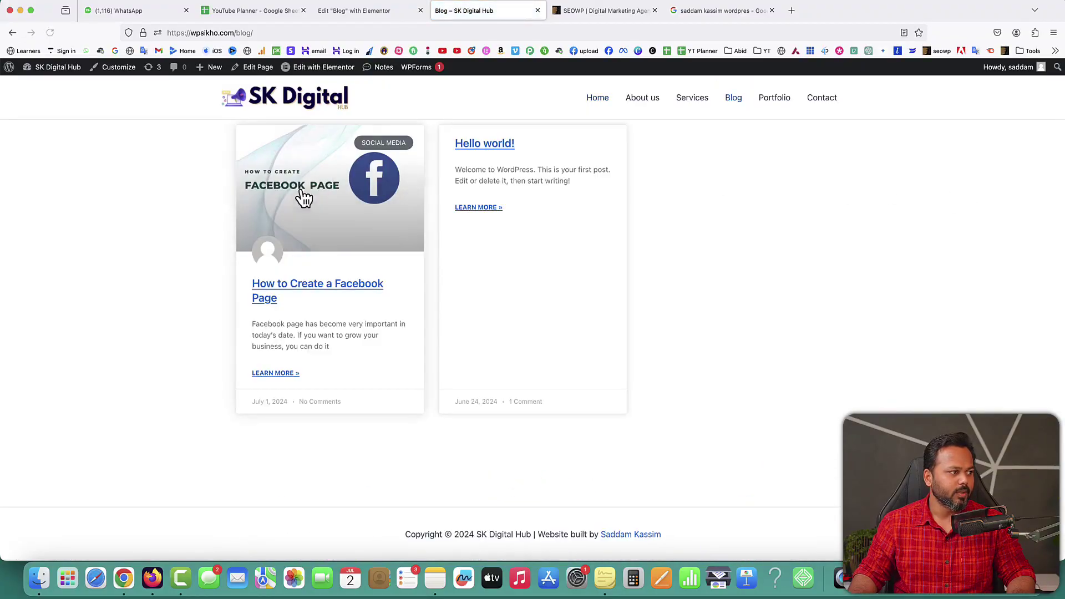
left_click(323, 294)
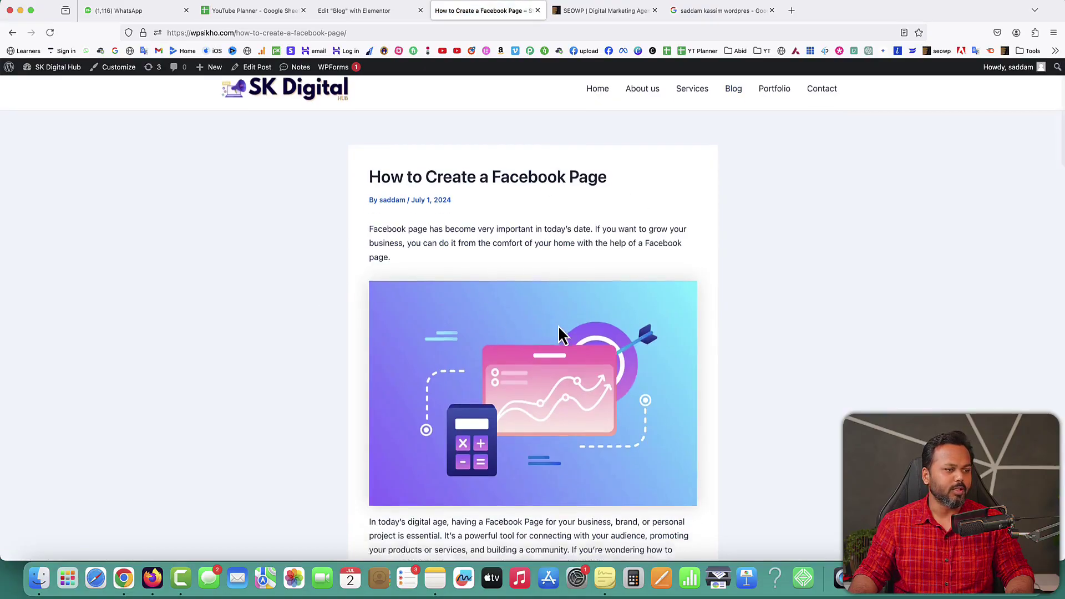
left_click(12, 33)
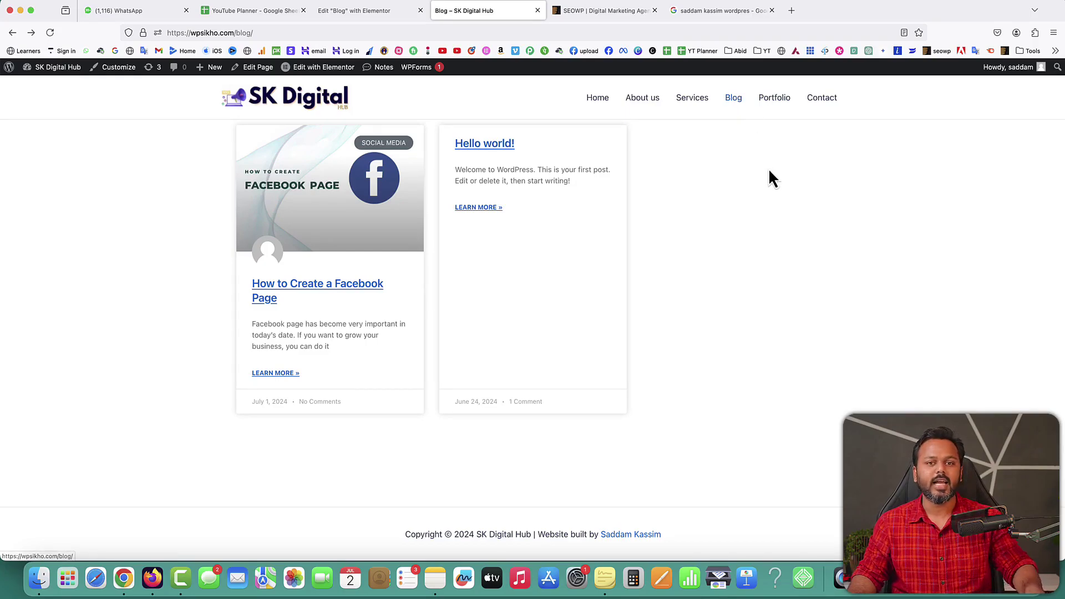
left_click(361, 13)
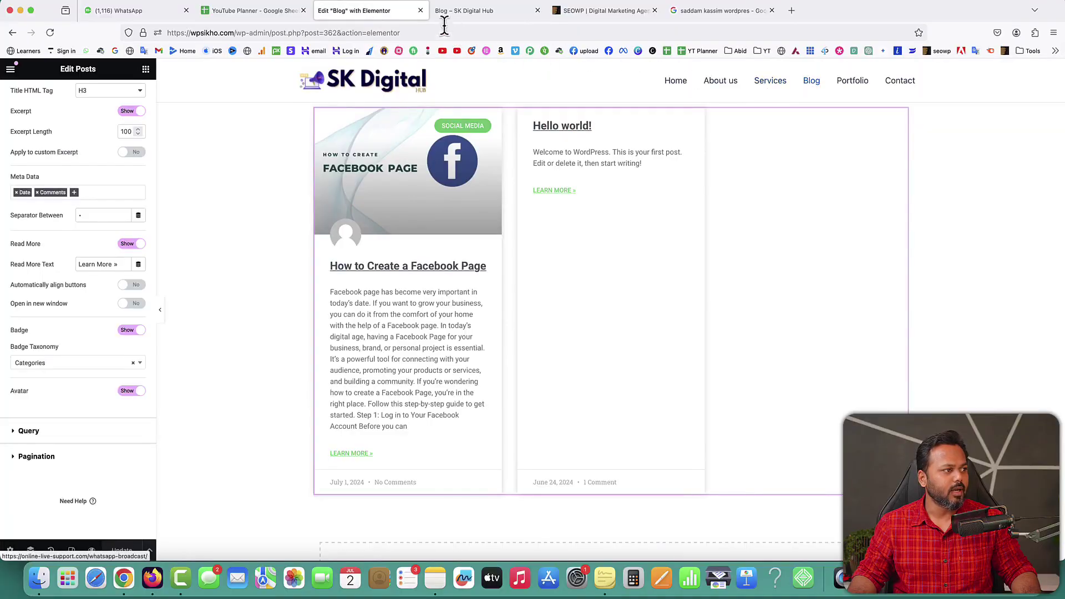
left_click(420, 10)
Step: Open the Contact page in Elementor and delete its old shortcode form widget
left_click(826, 98)
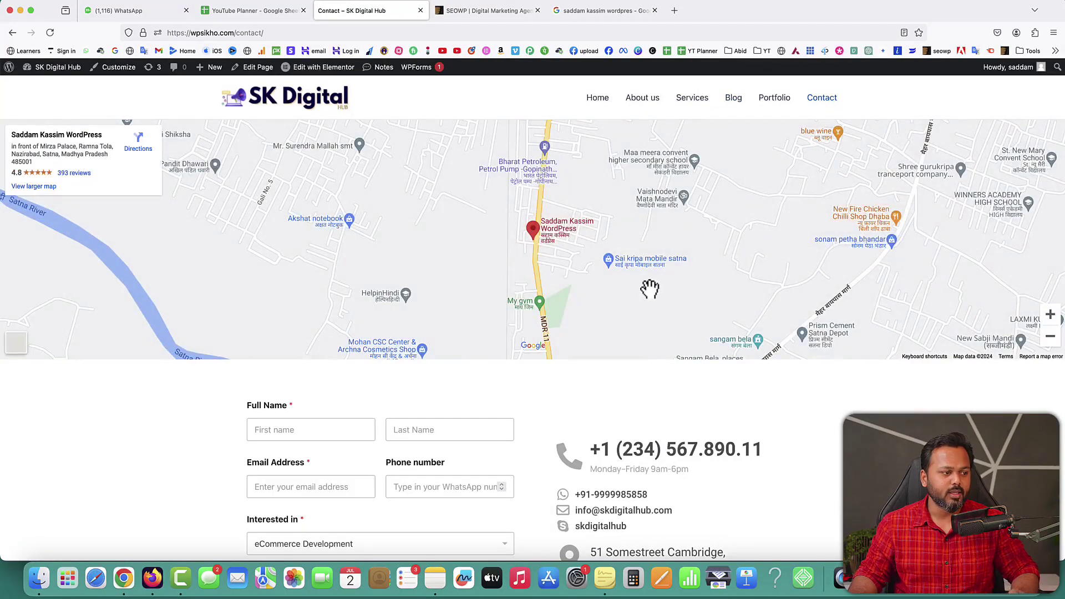
scroll(648, 288, "down", 3)
scroll(387, 438, "down", 3)
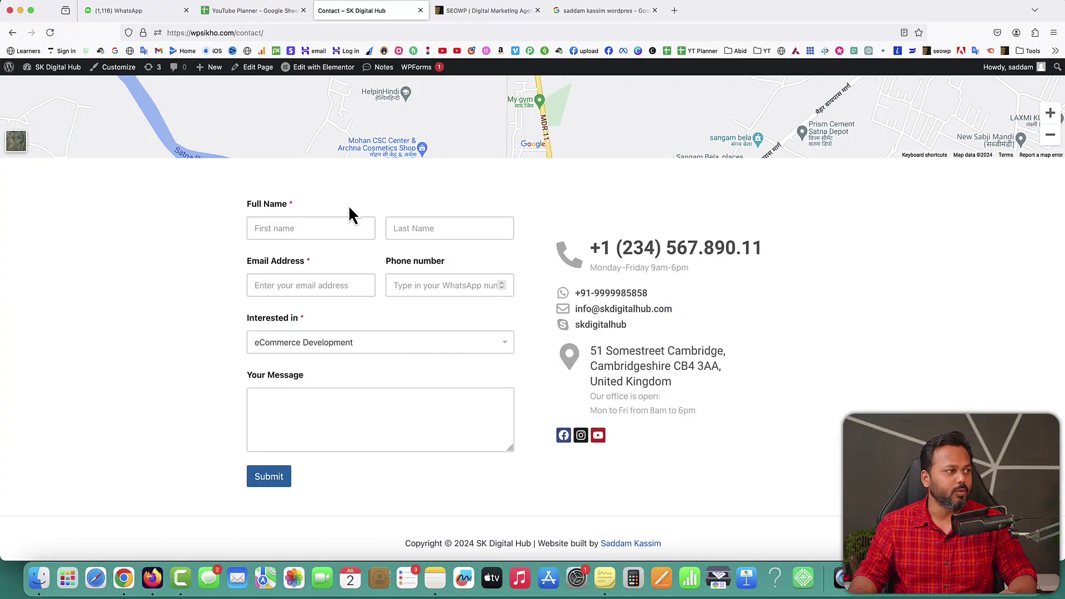
left_click(316, 68)
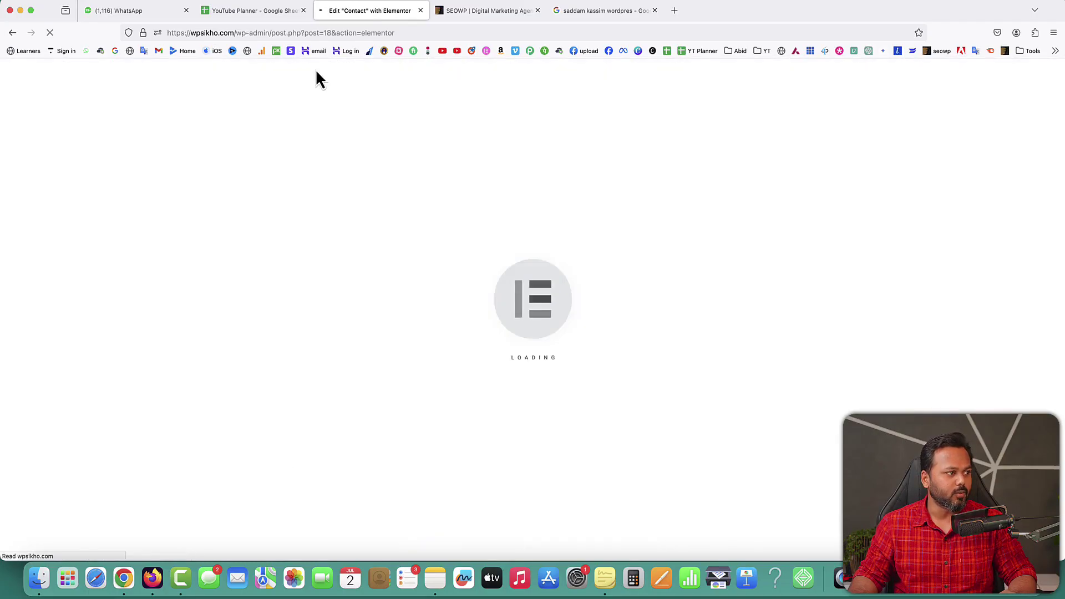
scroll(557, 399, "down", 2)
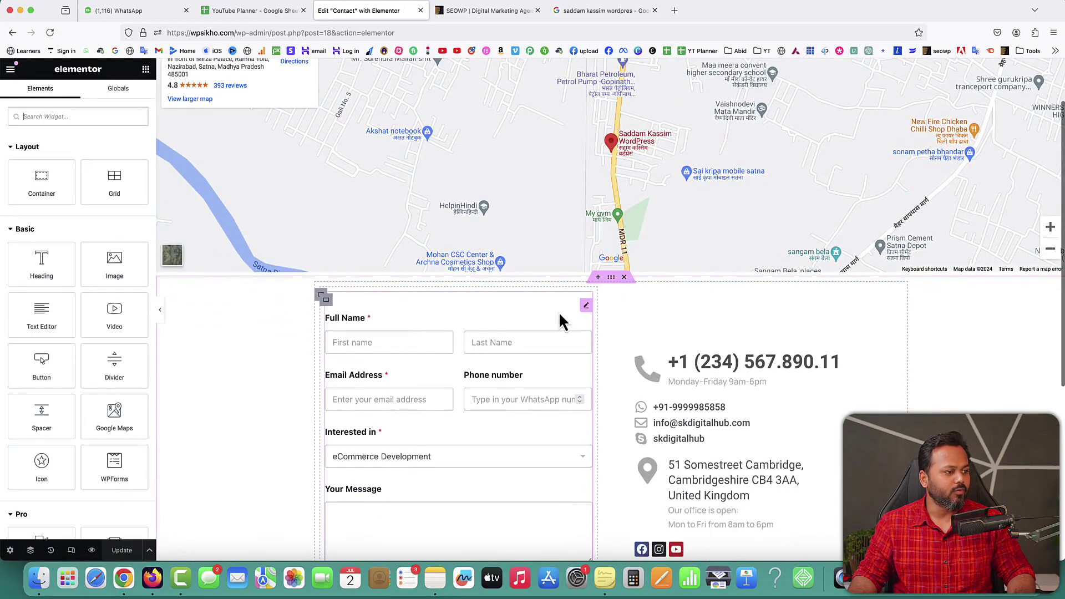
right_click(587, 310)
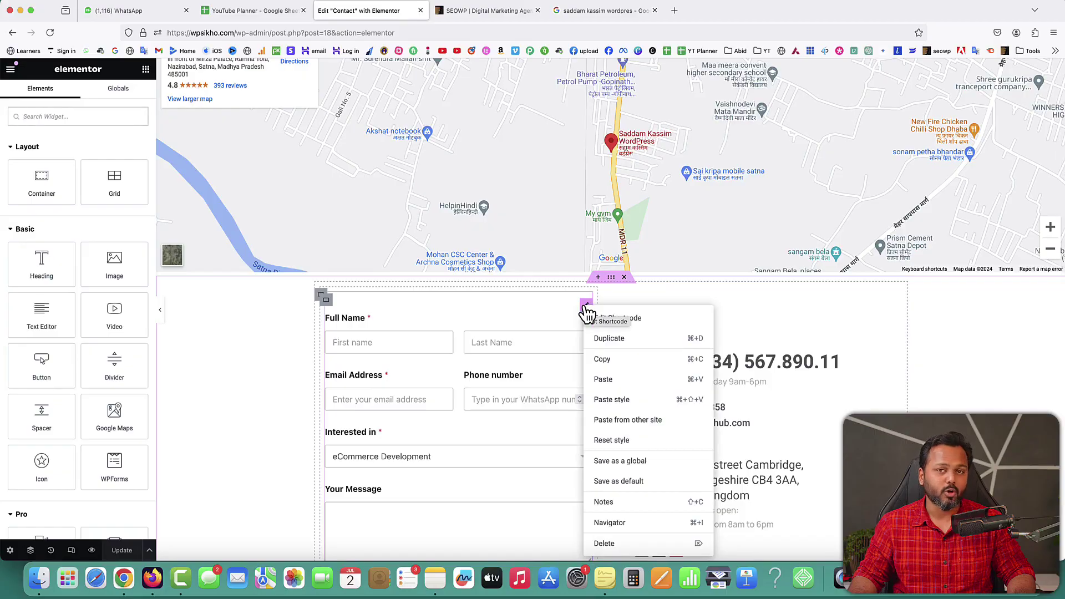
left_click(609, 543)
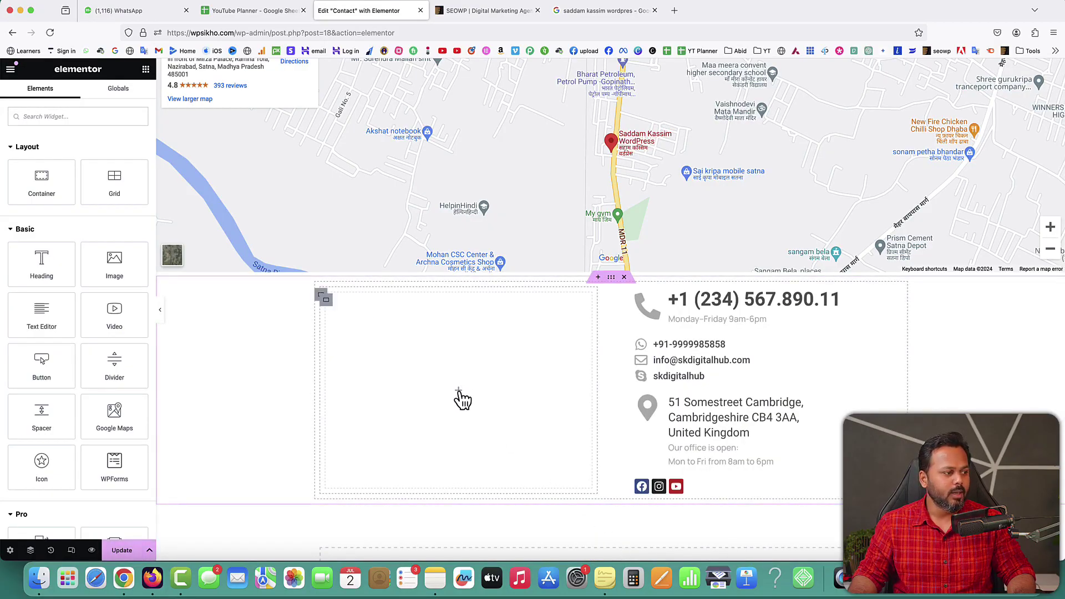
Step: Drag a Form widget into the empty column and set its field labels to Hide
left_click(41, 116)
type("form")
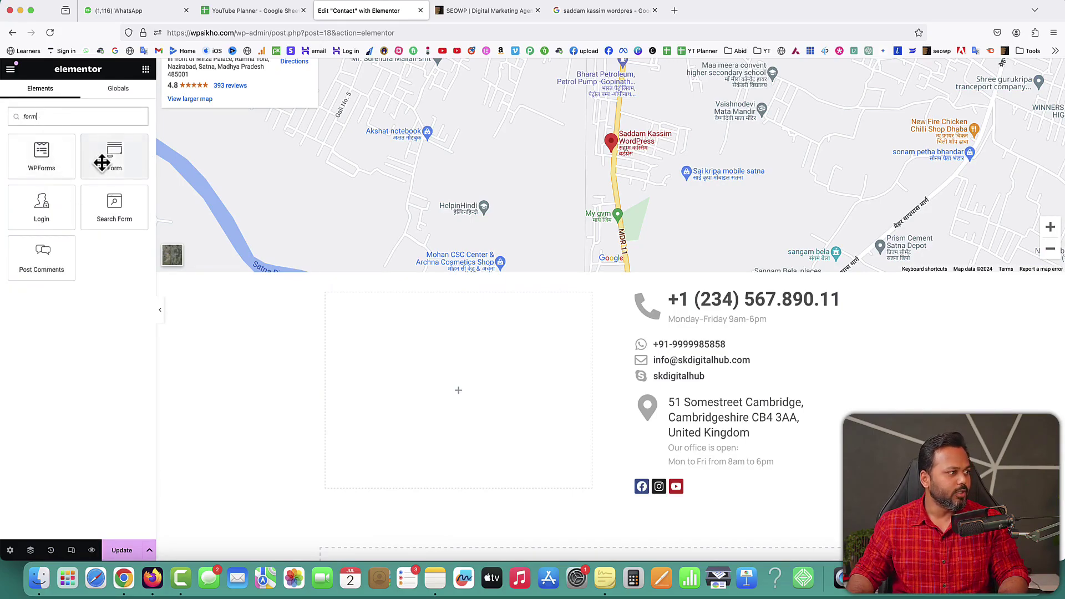
left_click_drag(107, 159, 395, 381)
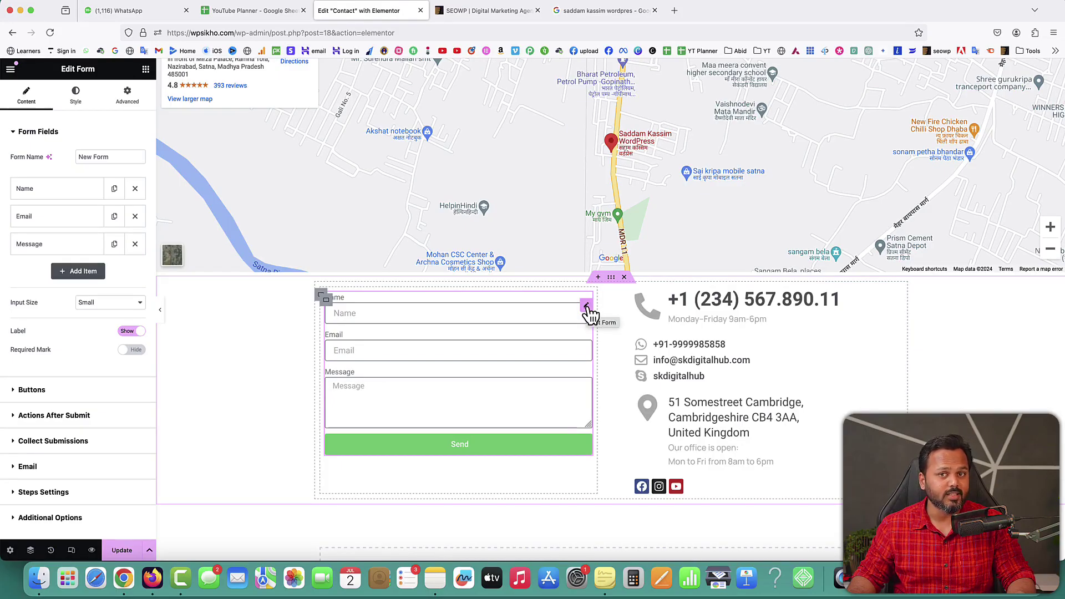
right_click(591, 315)
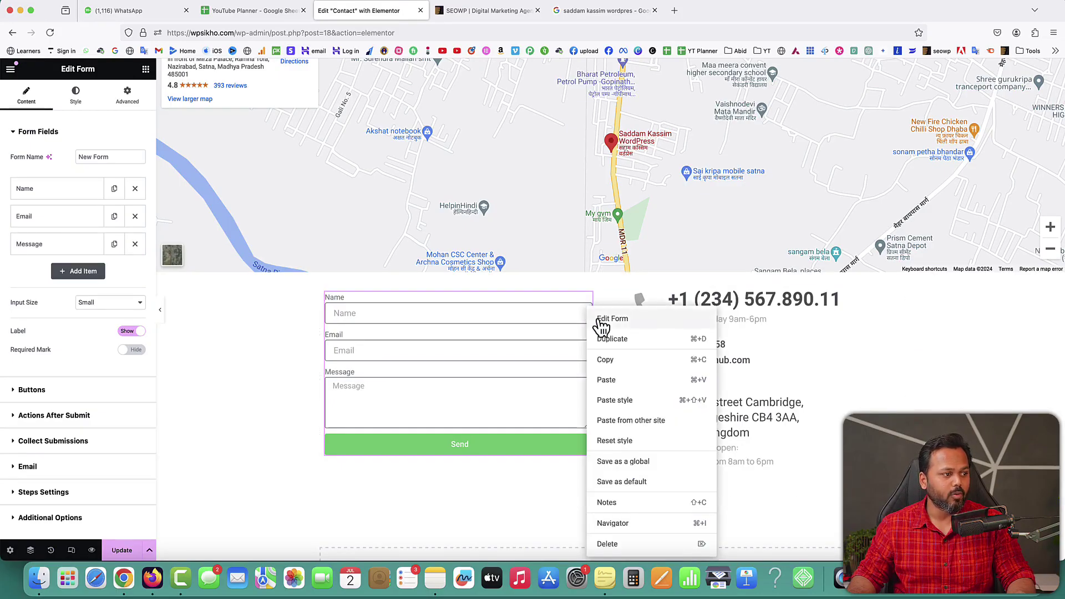
left_click(597, 327)
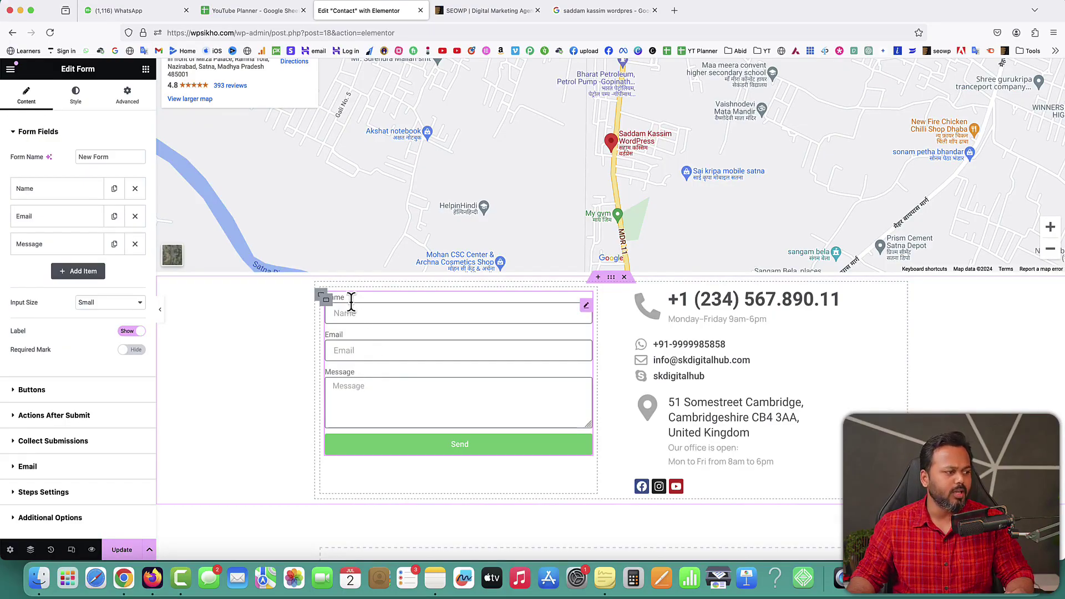
left_click(126, 333)
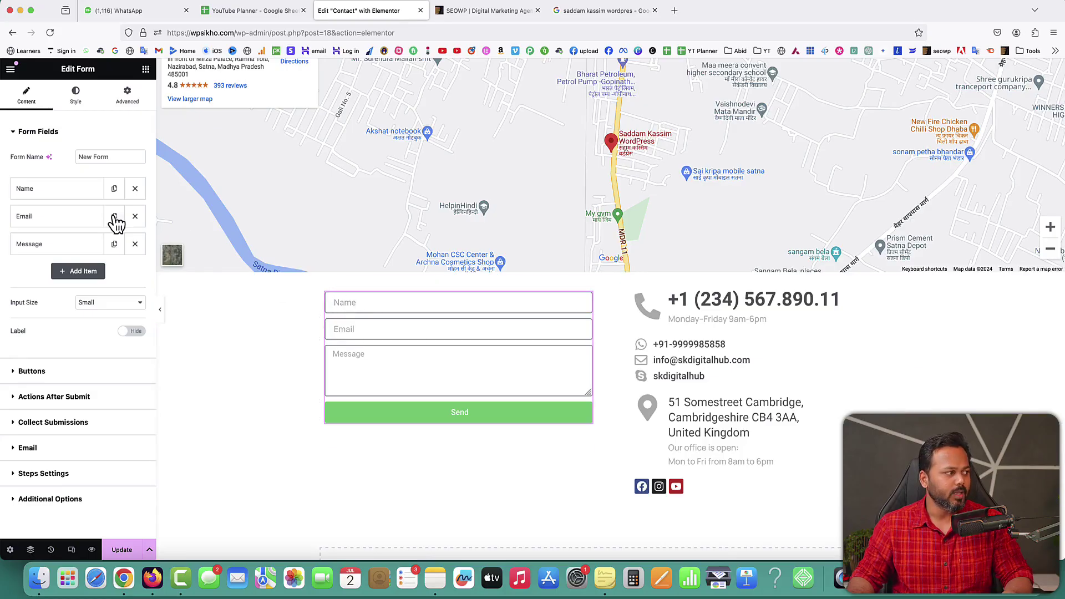
Step: Change the Name field's placeholder to 'First Name' and set its width to 50%
left_click(59, 198)
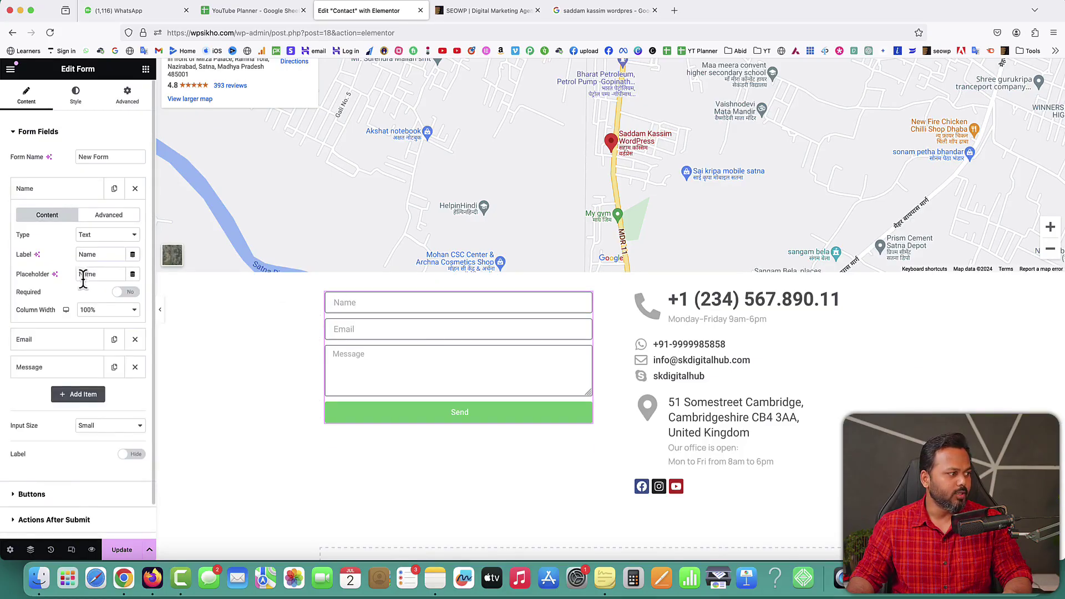
left_click_drag(108, 275, 77, 274)
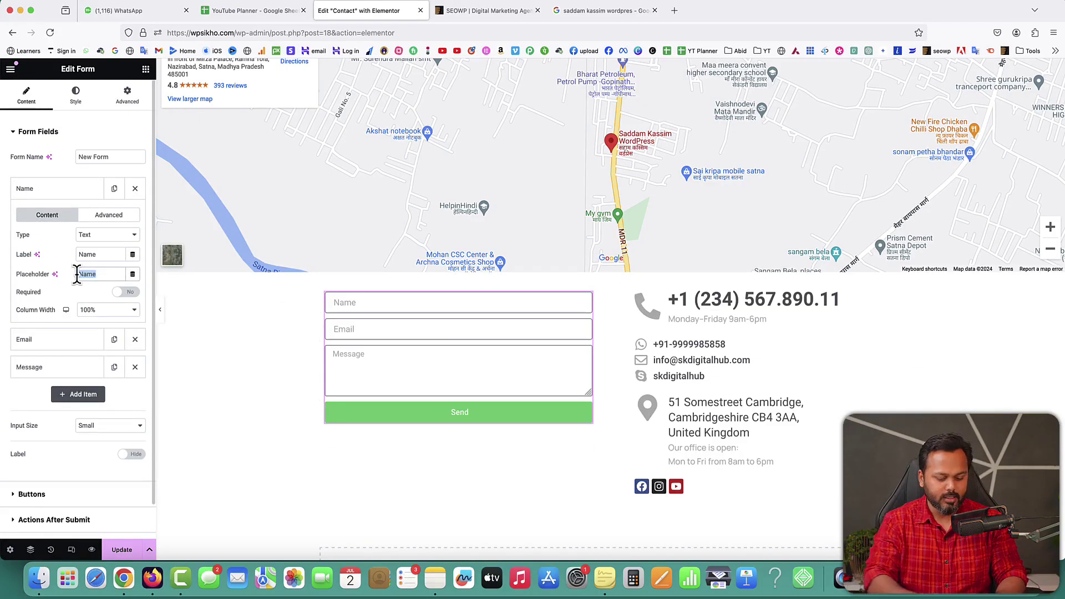
type("First Name")
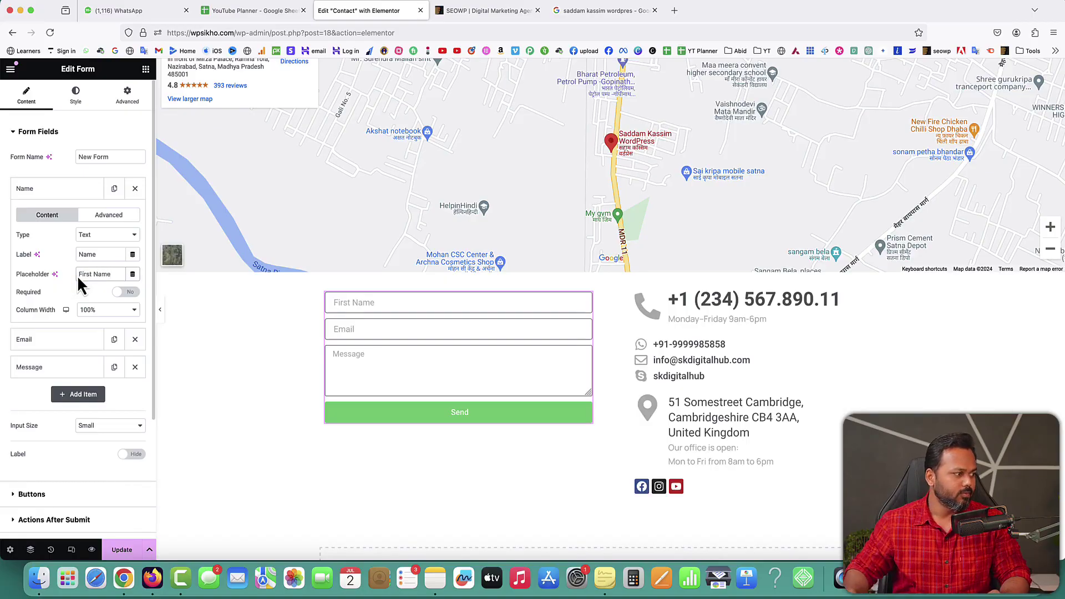
left_click(103, 311)
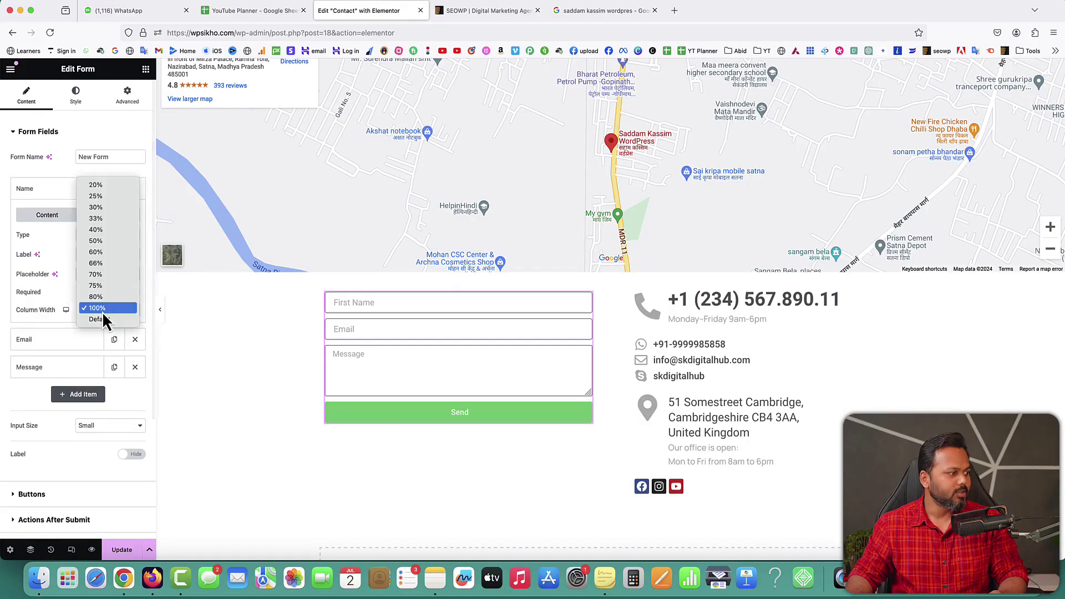
left_click(95, 241)
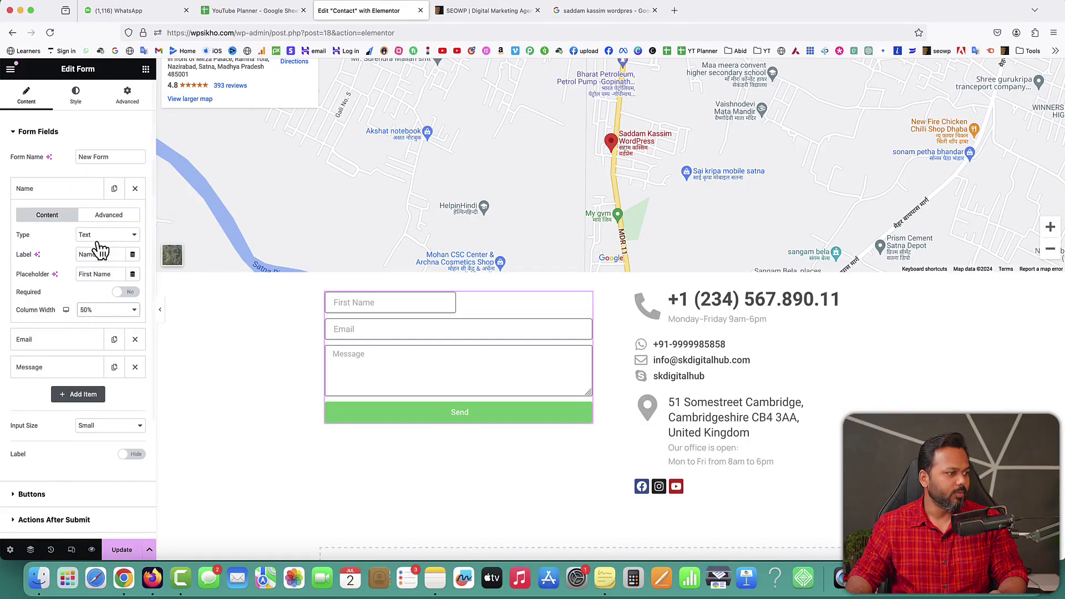
left_click(39, 195)
Step: Add a 'Last Name' text field at 50% width and move it up beside First Name
left_click(79, 271)
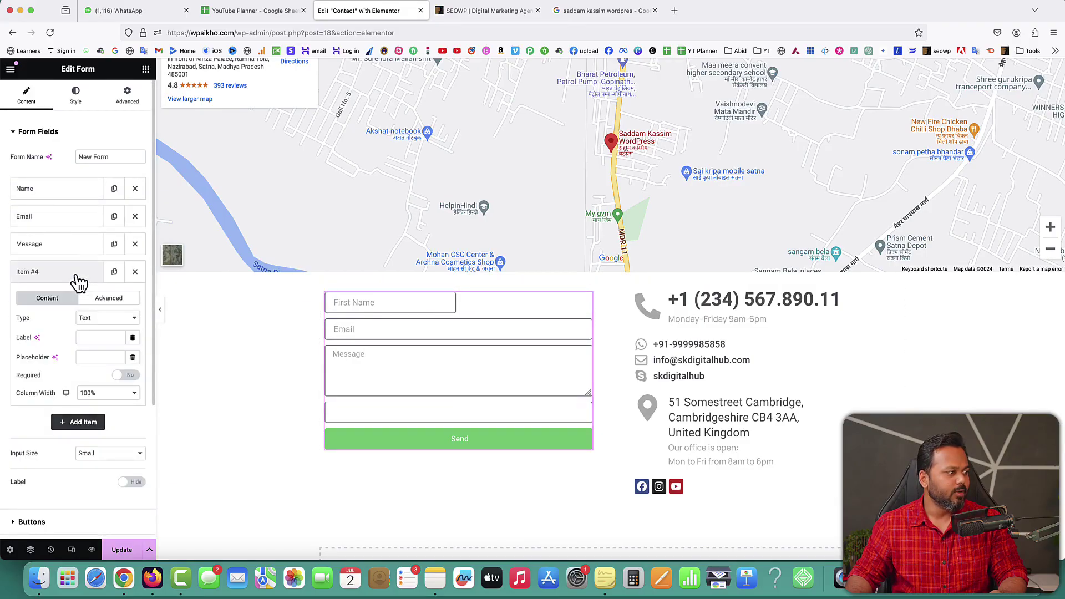
left_click(106, 338)
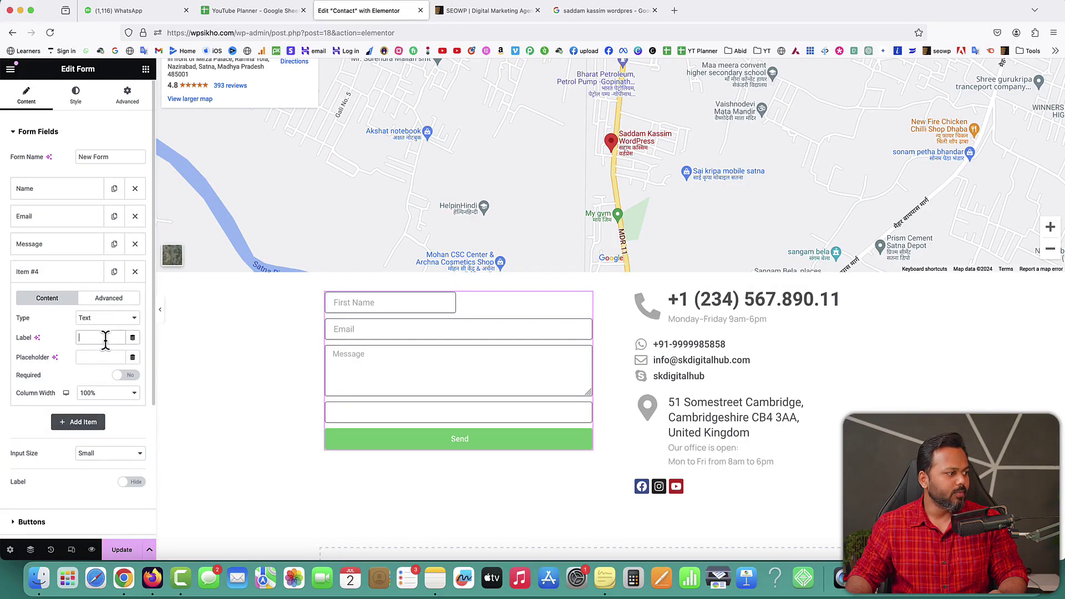
type("Last")
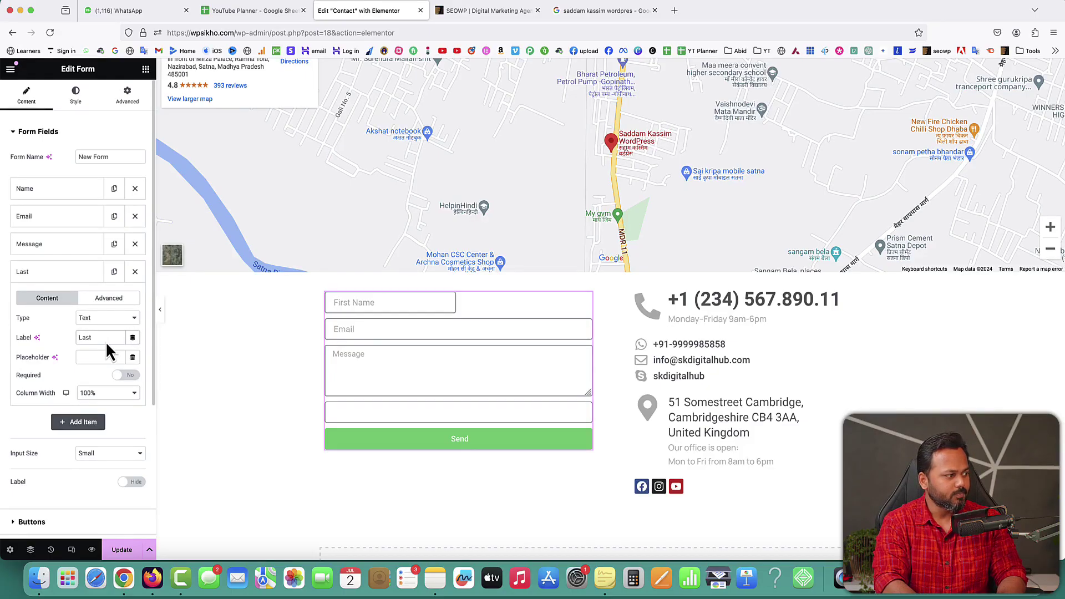
type(" Name")
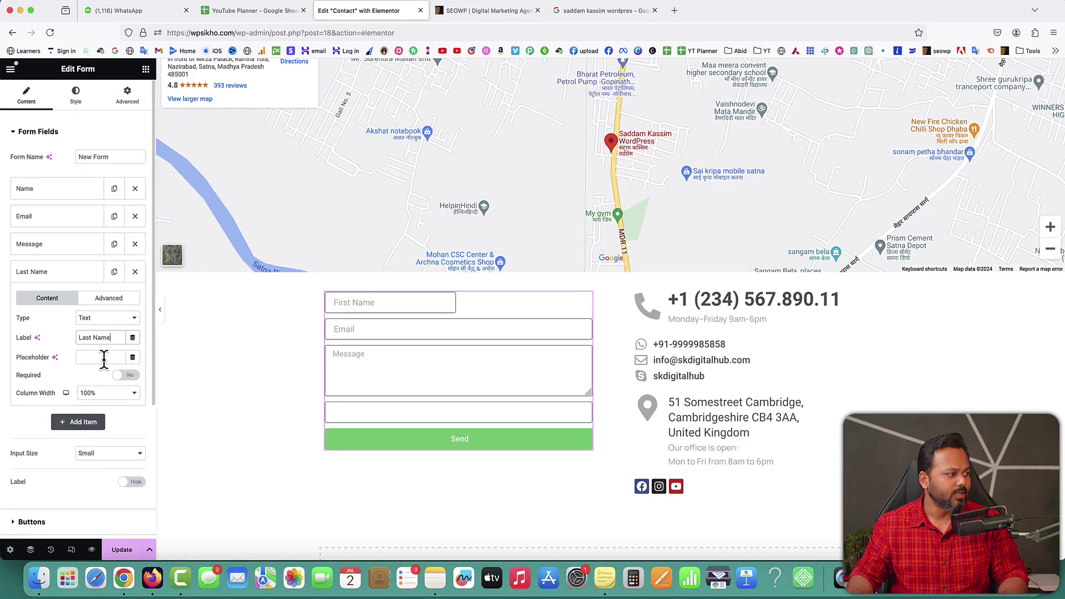
type("L")
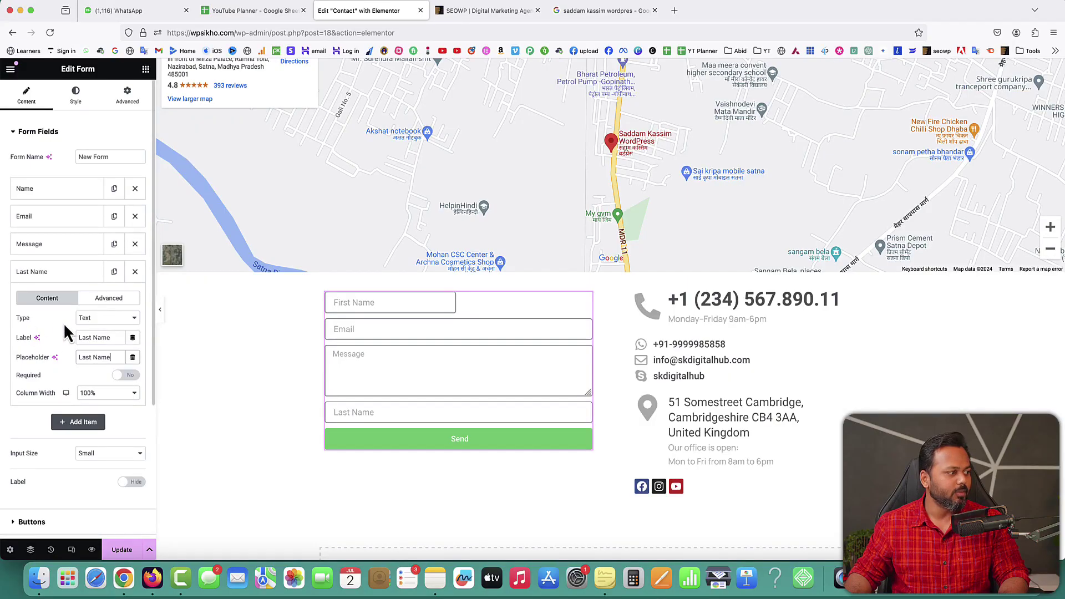
left_click(81, 319)
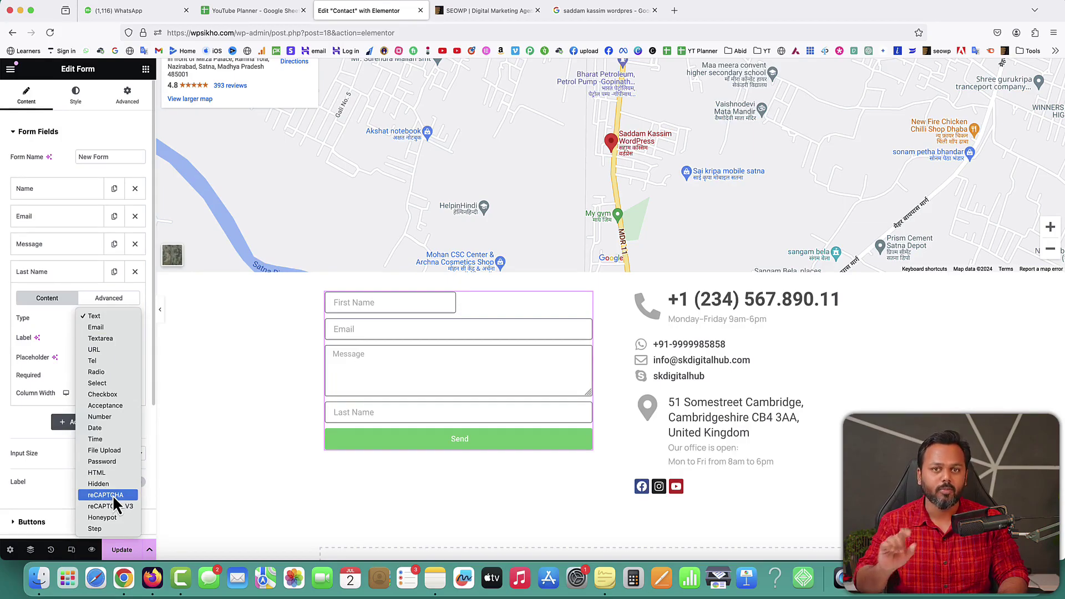
left_click(45, 321)
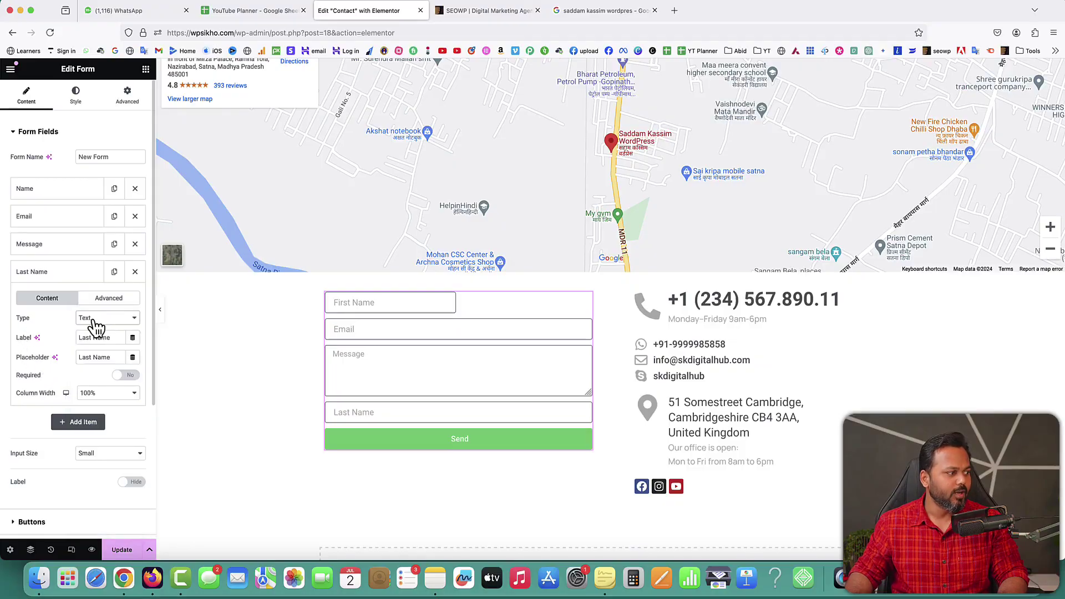
left_click(97, 395)
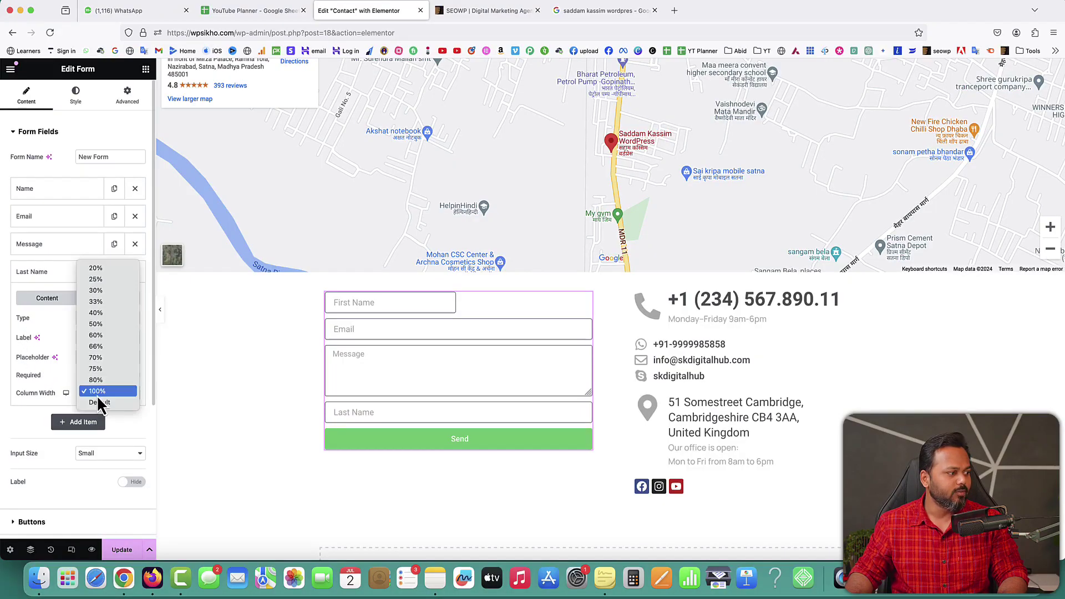
left_click(97, 326)
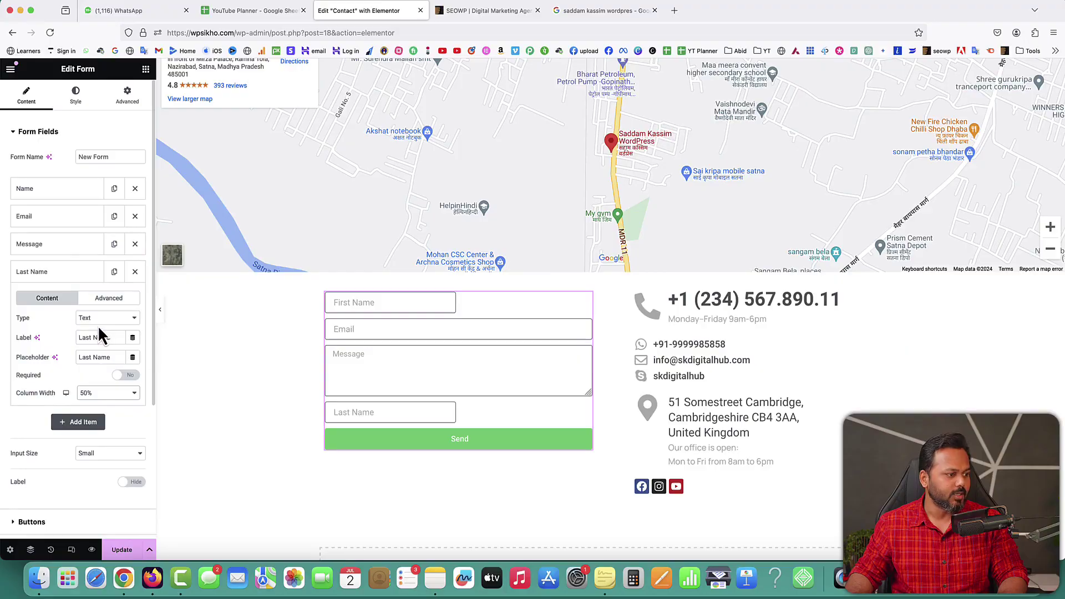
left_click(83, 284)
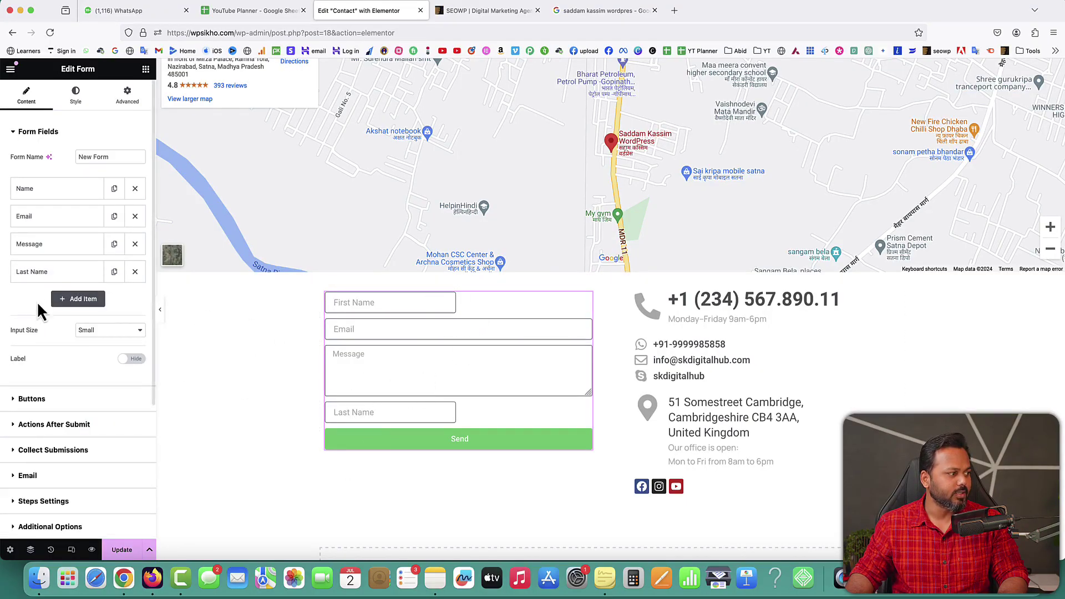
left_click_drag(45, 276, 48, 216)
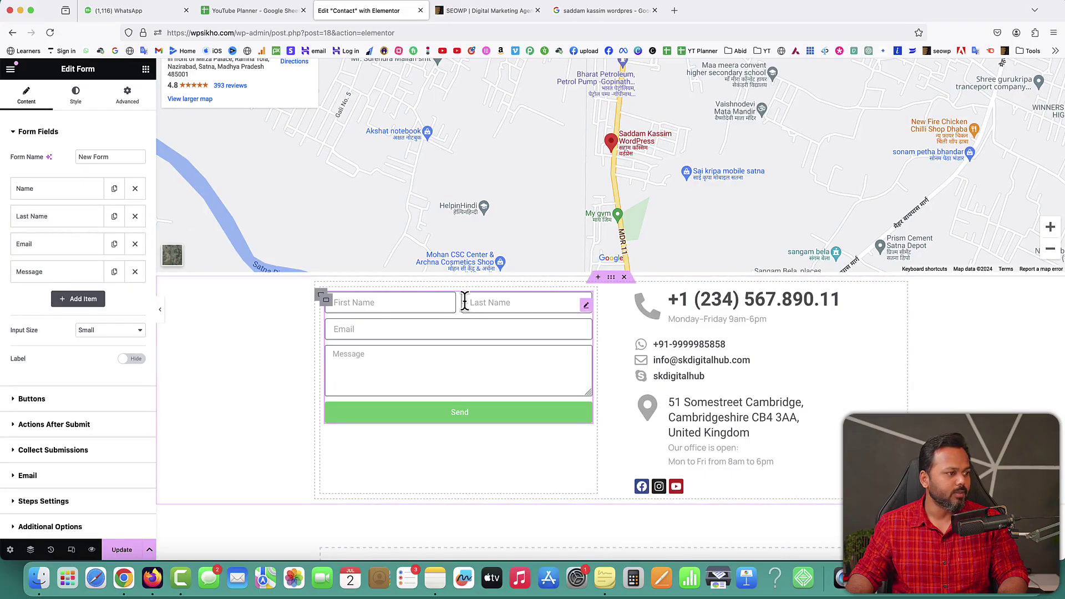
Step: Relabel the Name field 'First Name' and make the Last Name field required
left_click(47, 189)
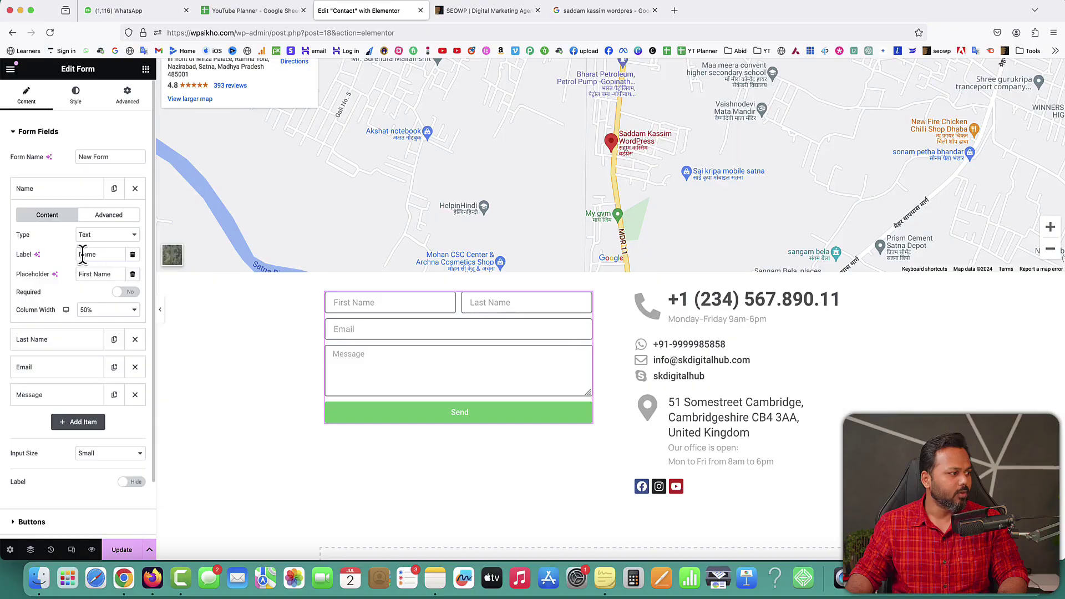
left_click(79, 254)
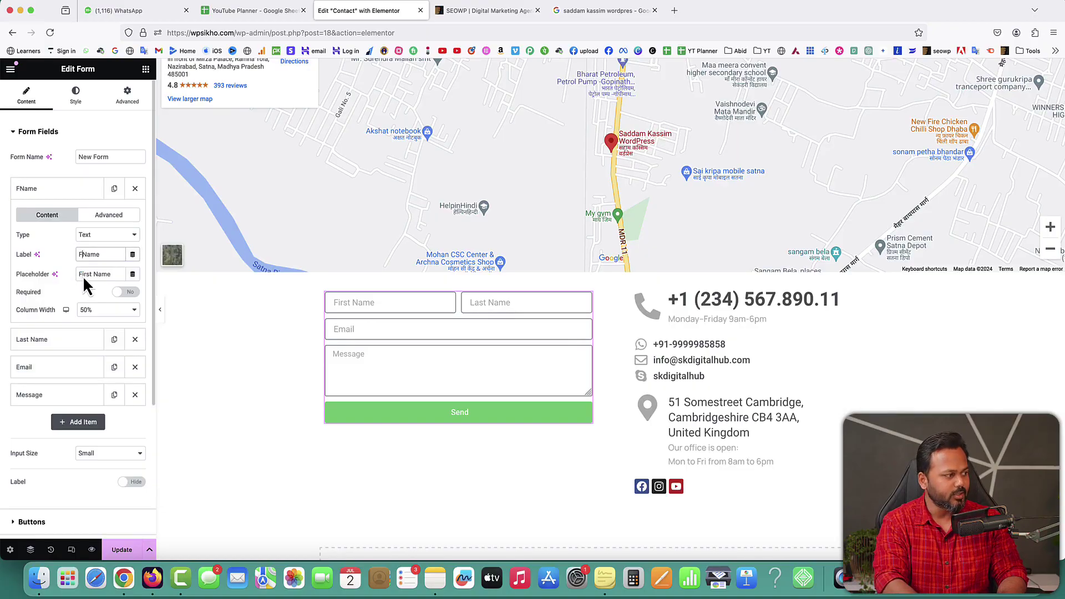
type("First")
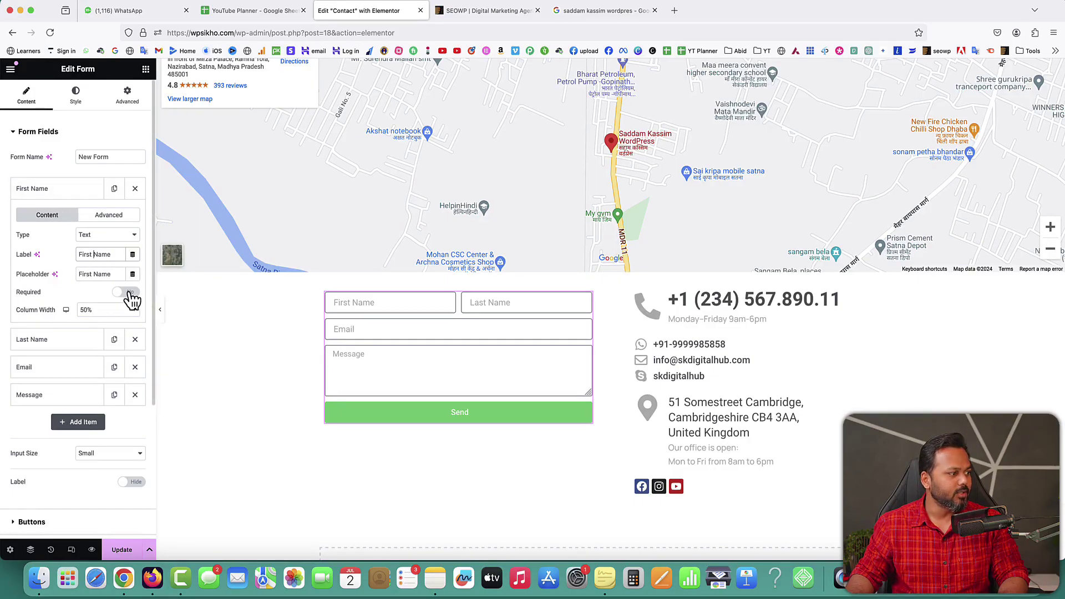
left_click(33, 189)
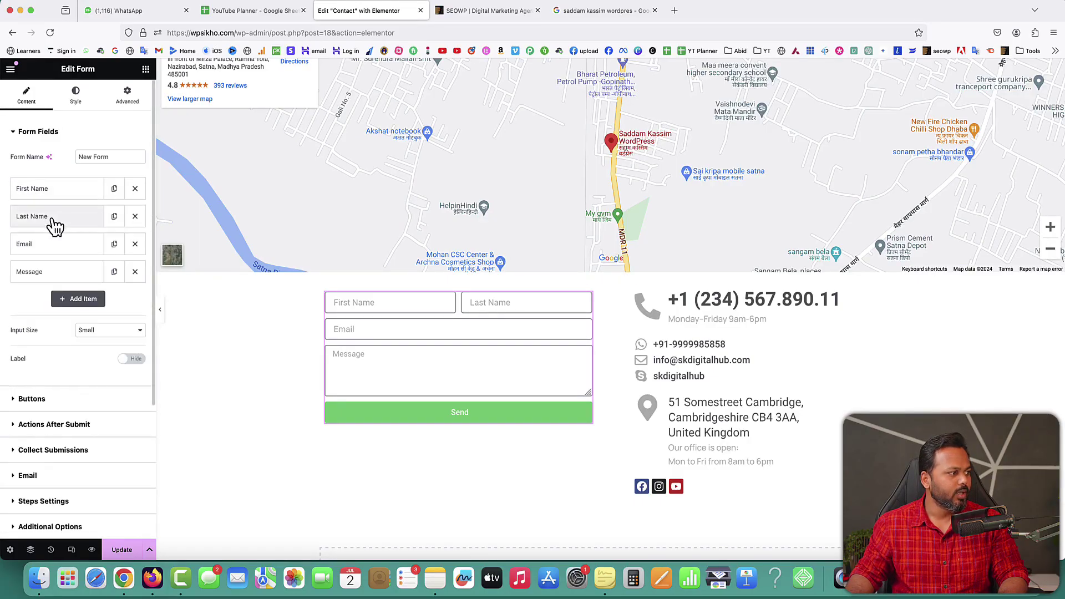
left_click(50, 217)
left_click(127, 320)
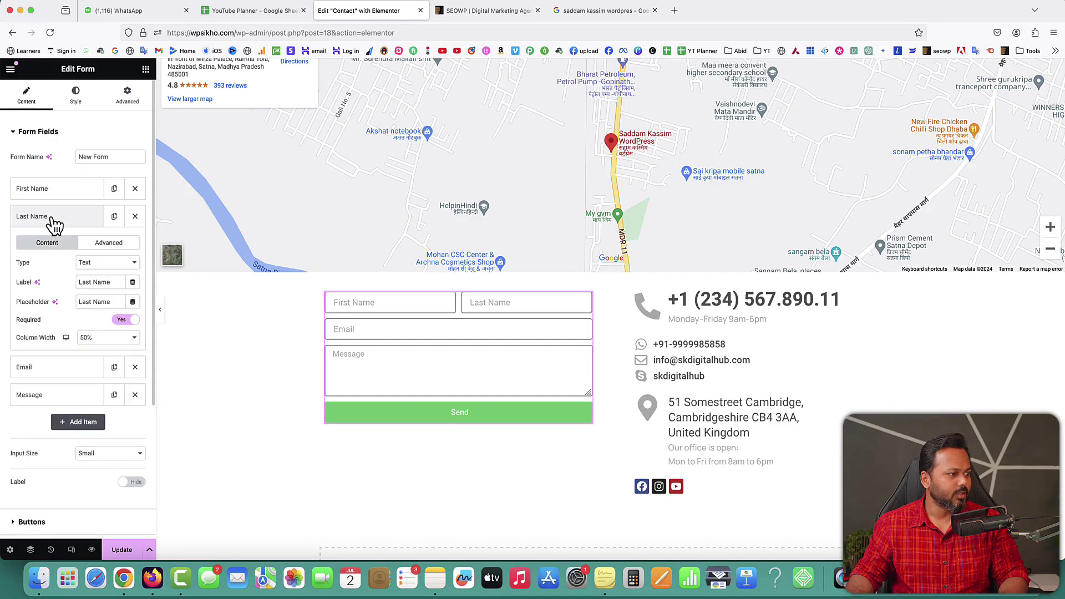
left_click(52, 219)
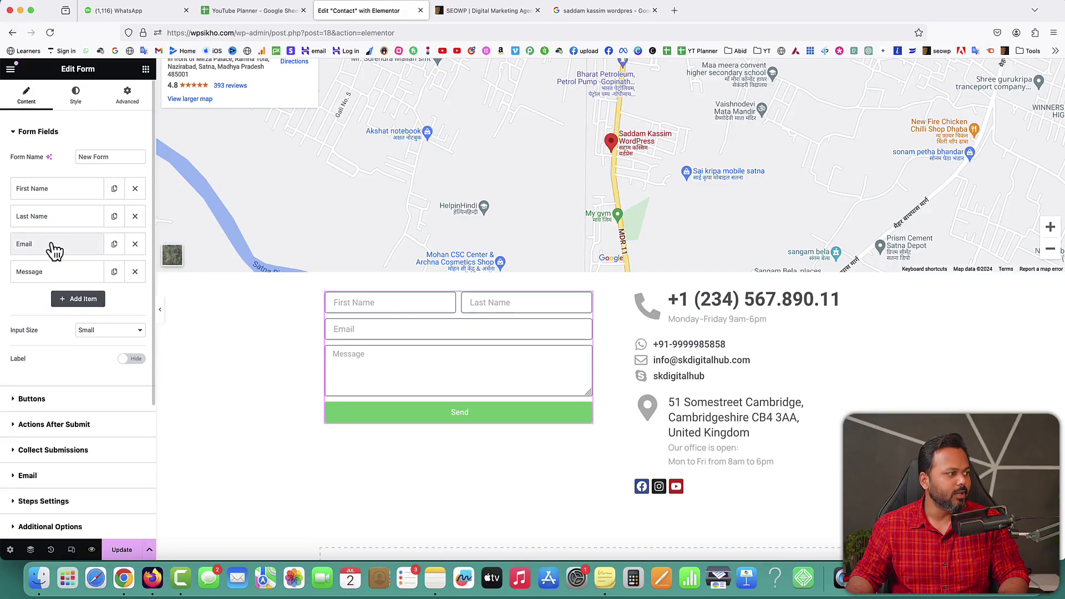
Step: Add a Number field 'WhatsApp' with placeholder 'WhatsApp Number' below Last Name, plus a blank item
left_click(83, 299)
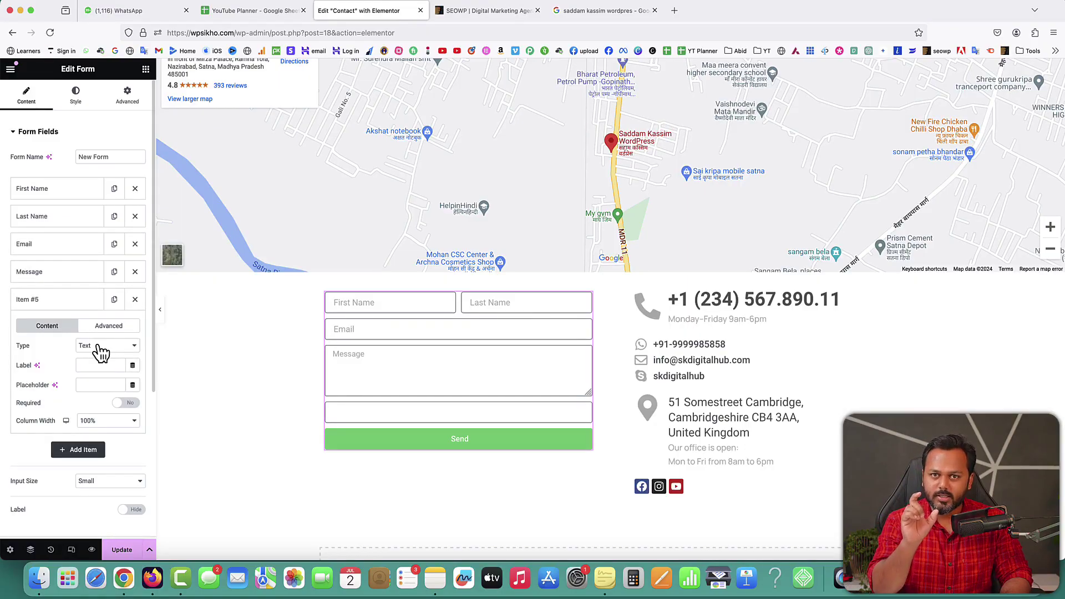
left_click(98, 347)
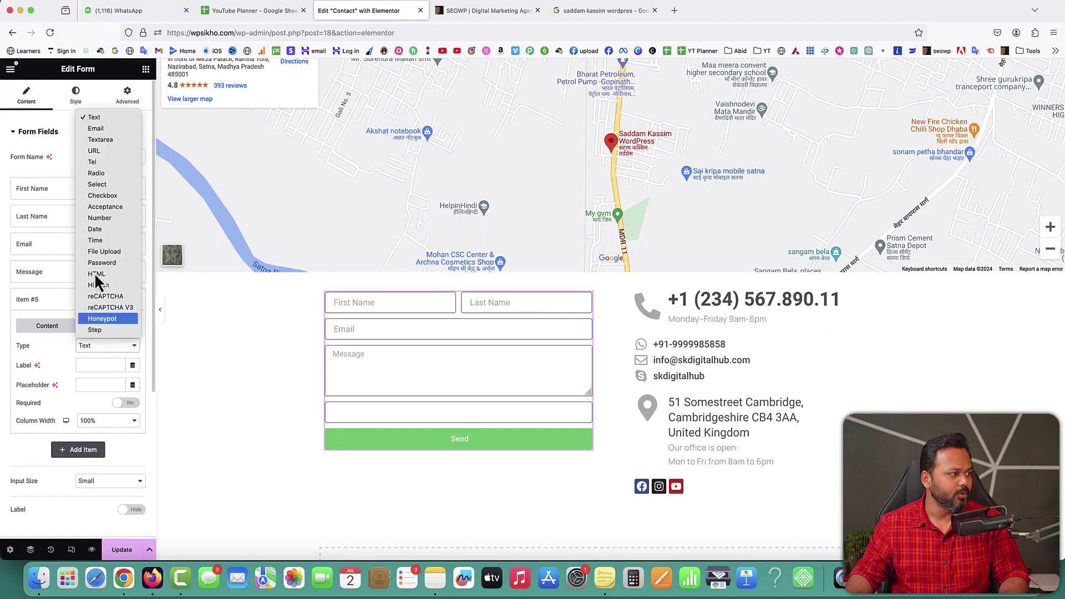
left_click(100, 219)
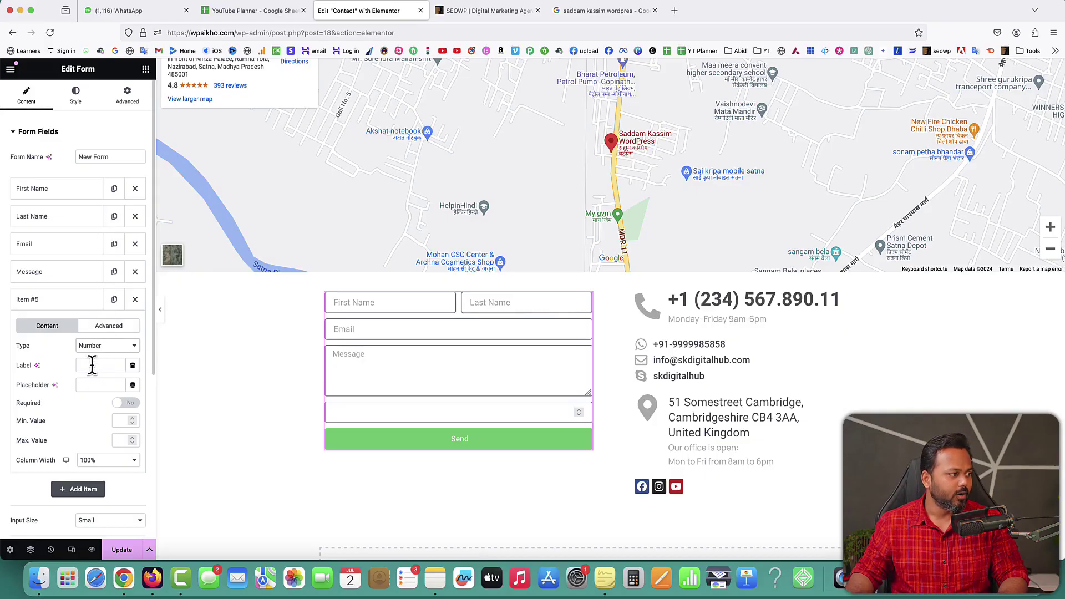
type("WhatsApp")
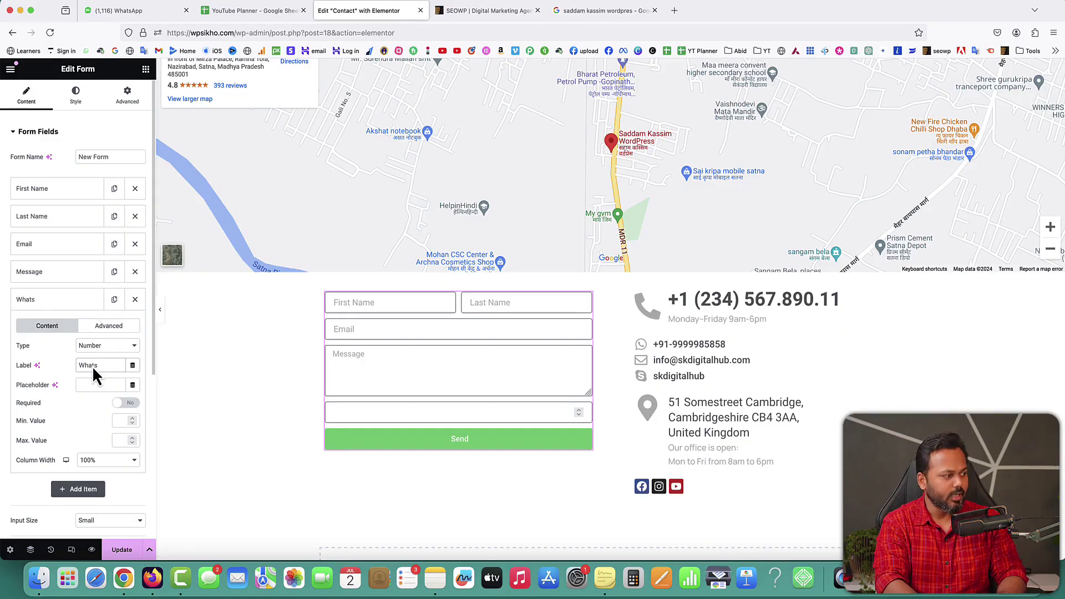
key("super+a")
key("super+c")
left_click(98, 386)
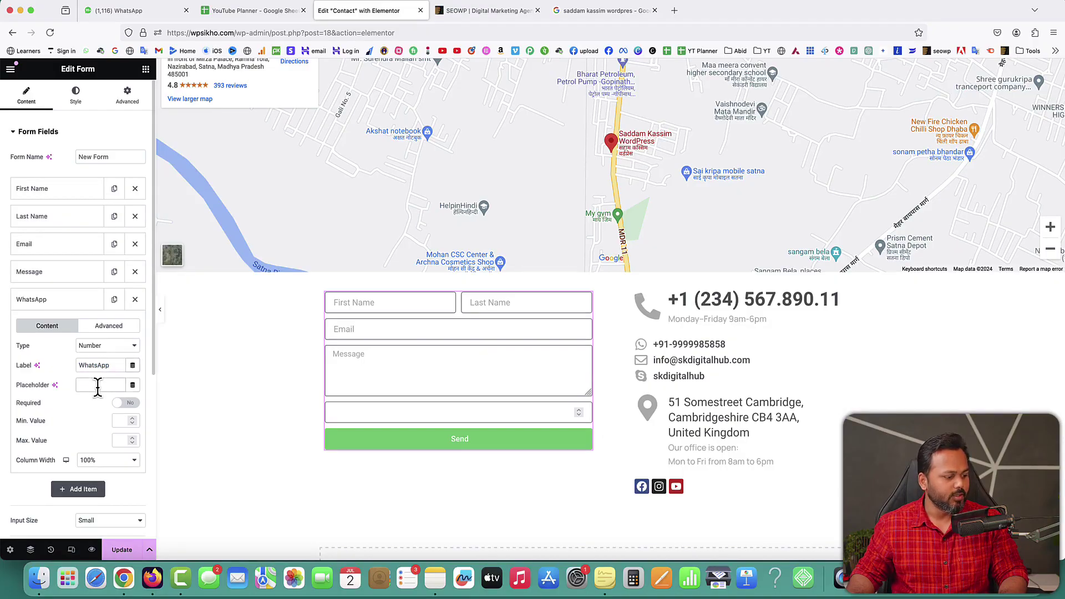
key("super+v")
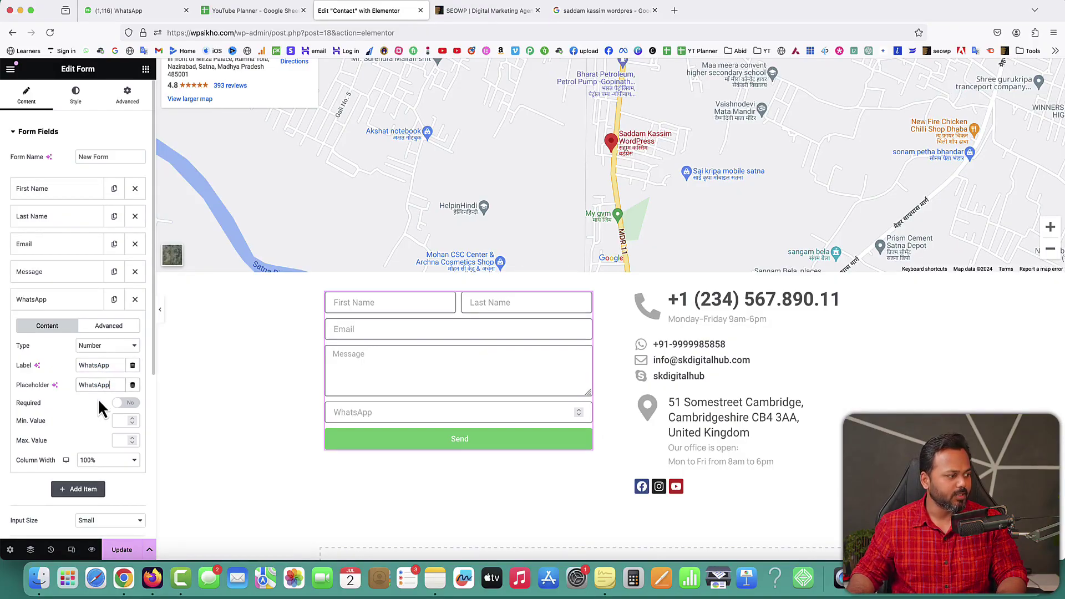
type("Number")
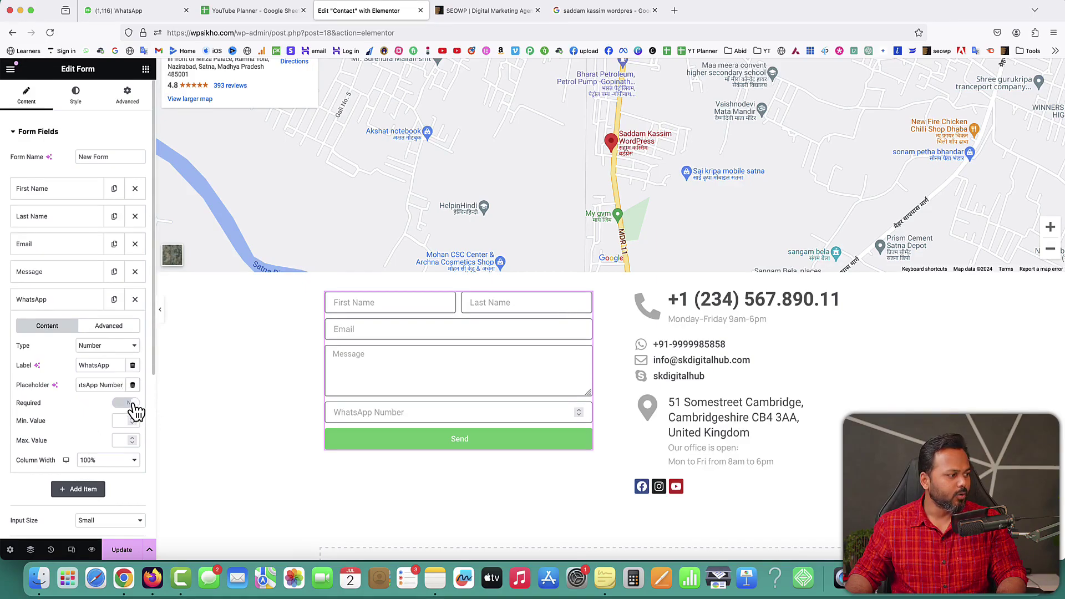
left_click(56, 307)
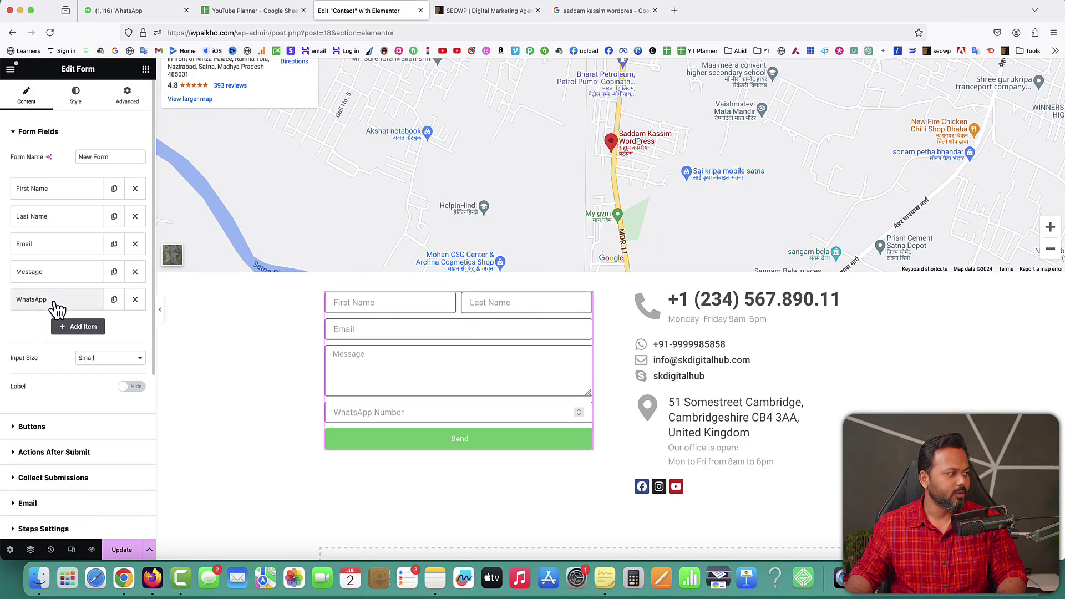
left_click_drag(57, 308, 55, 244)
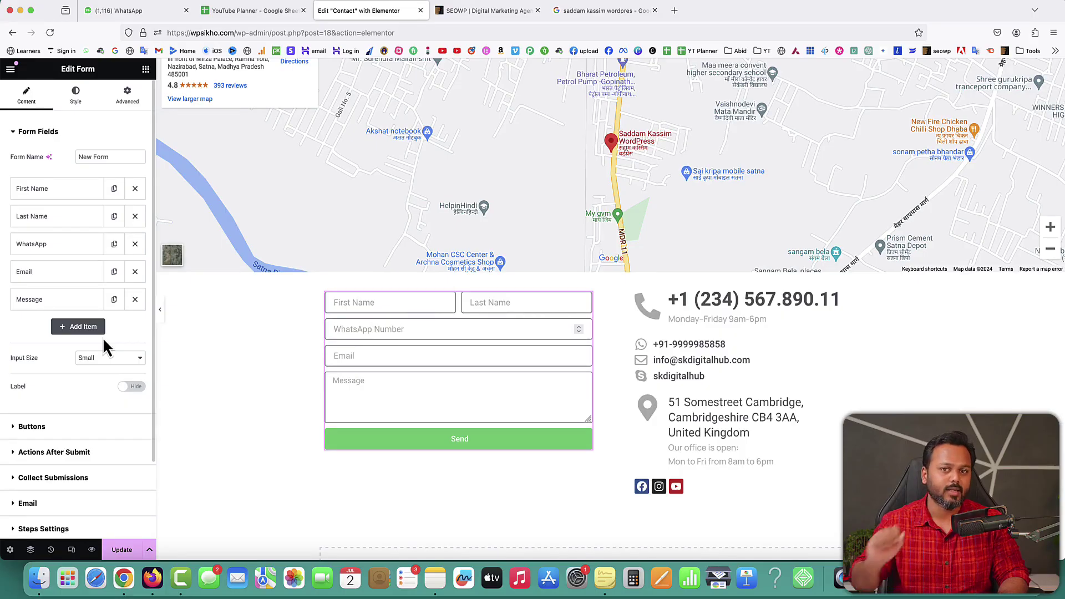
left_click(82, 327)
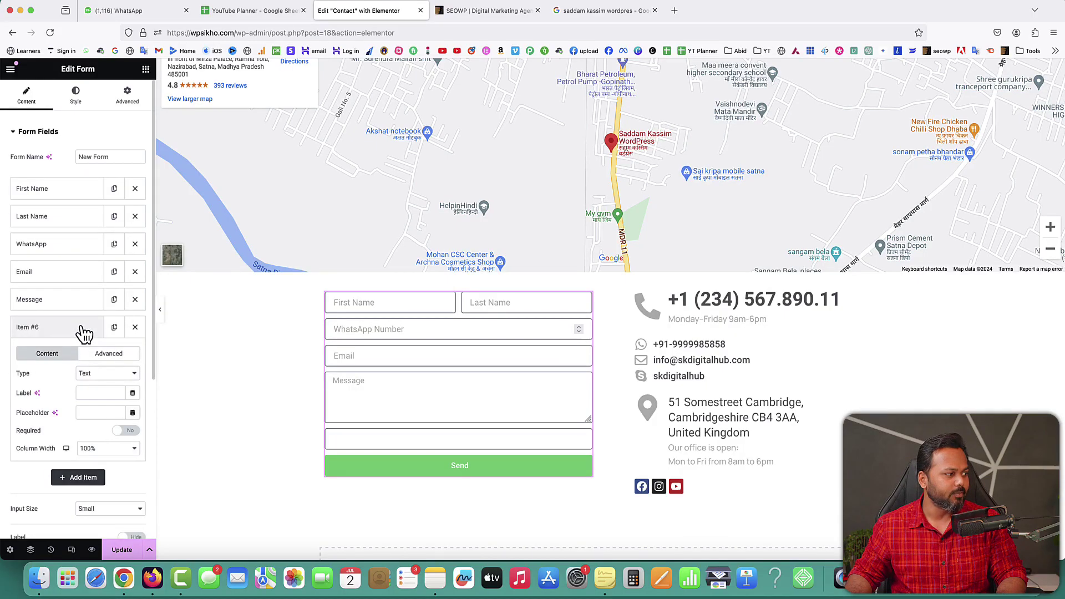
Step: Make it a Radio field 'Services Interested In': WordPress Development, ECommerce Development, SEO, Graphics Designing
left_click(99, 376)
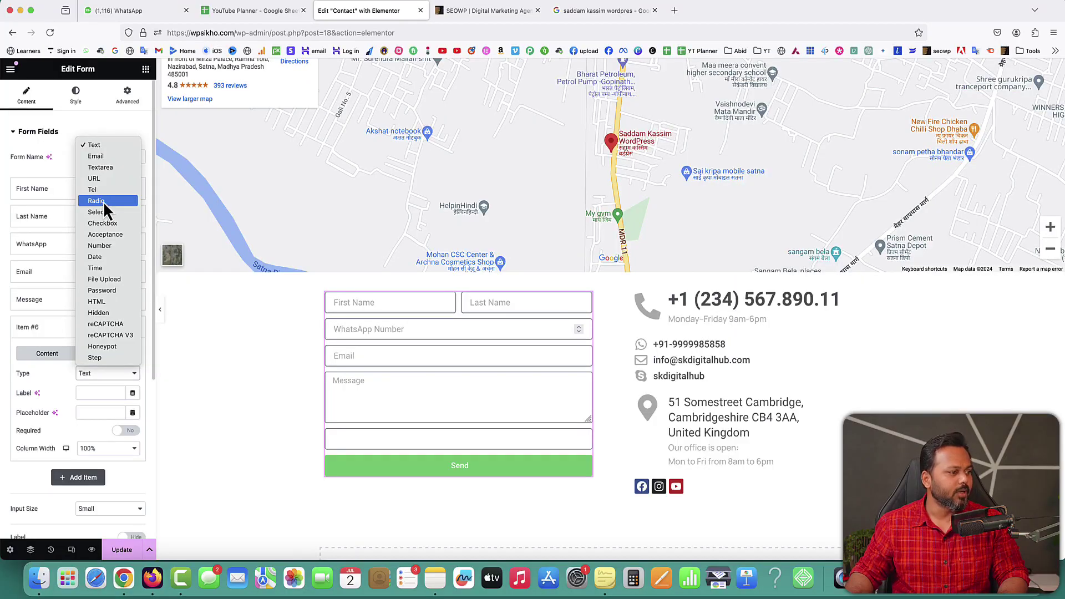
left_click(103, 201)
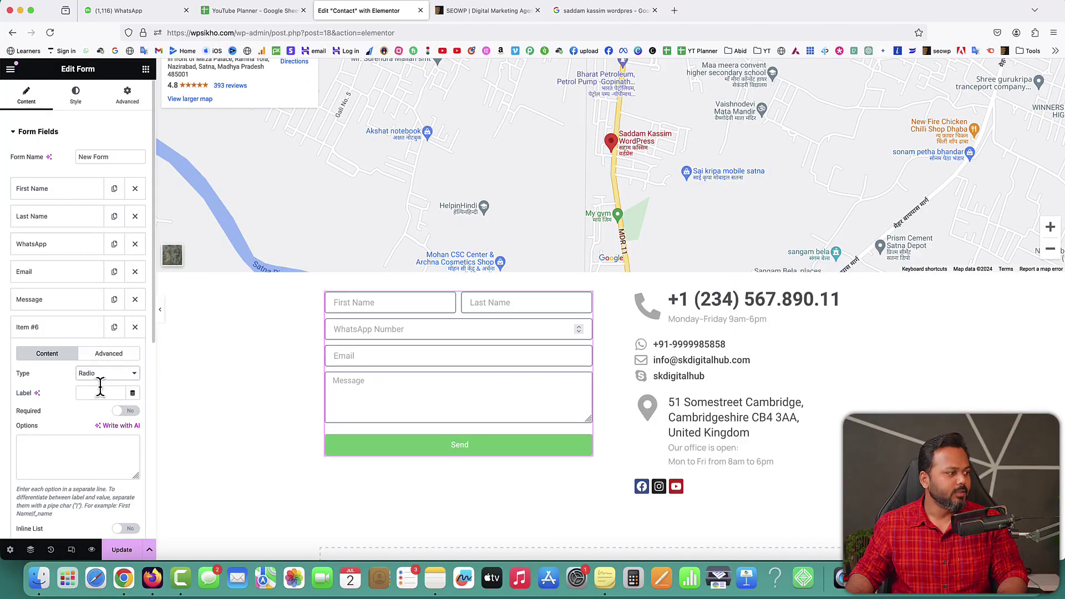
scroll(59, 380, "down", 1)
scroll(59, 381, "down", 1)
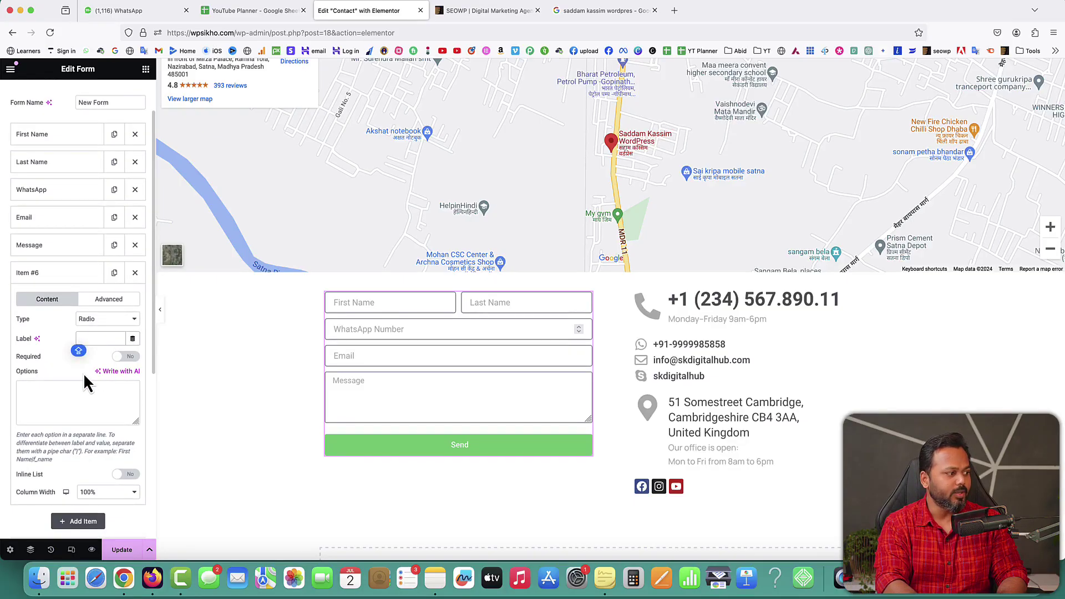
type("Servi")
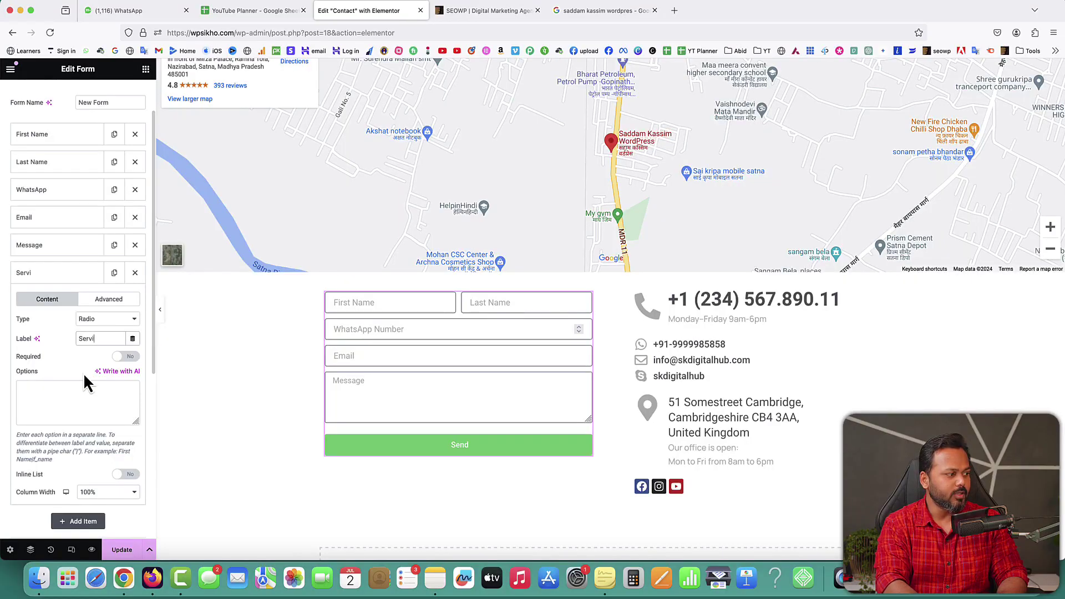
type("ces Interested In")
left_click(55, 394)
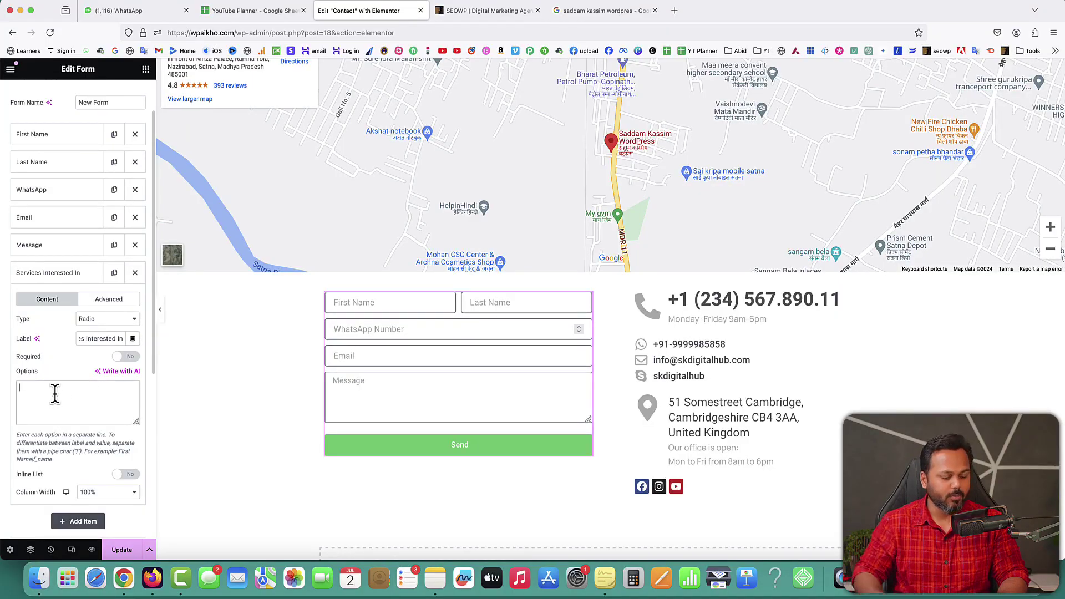
type("WordPress")
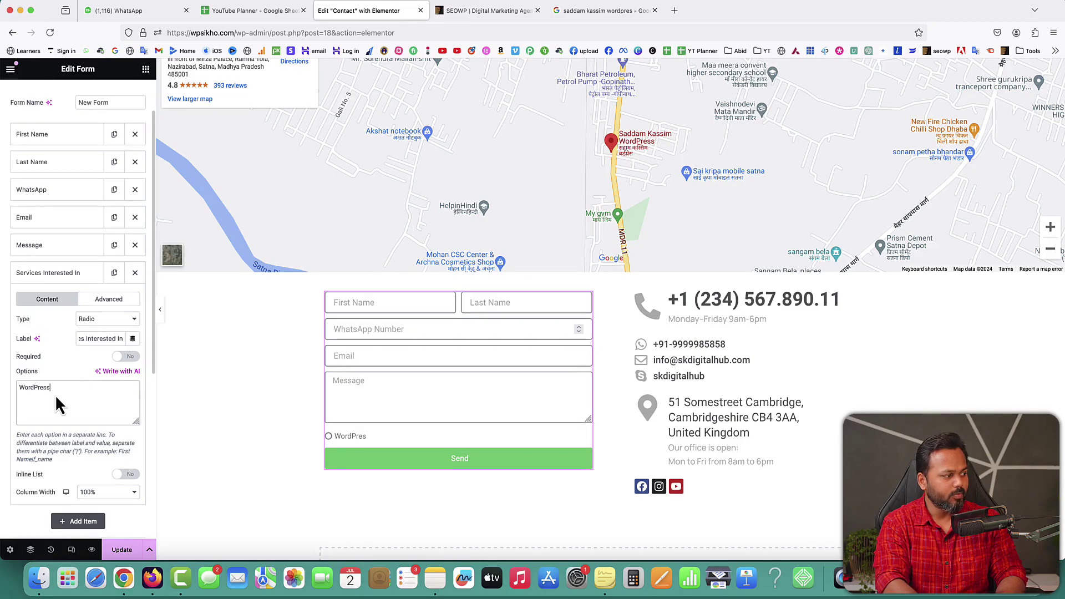
type(" Development")
key("Return")
type("E")
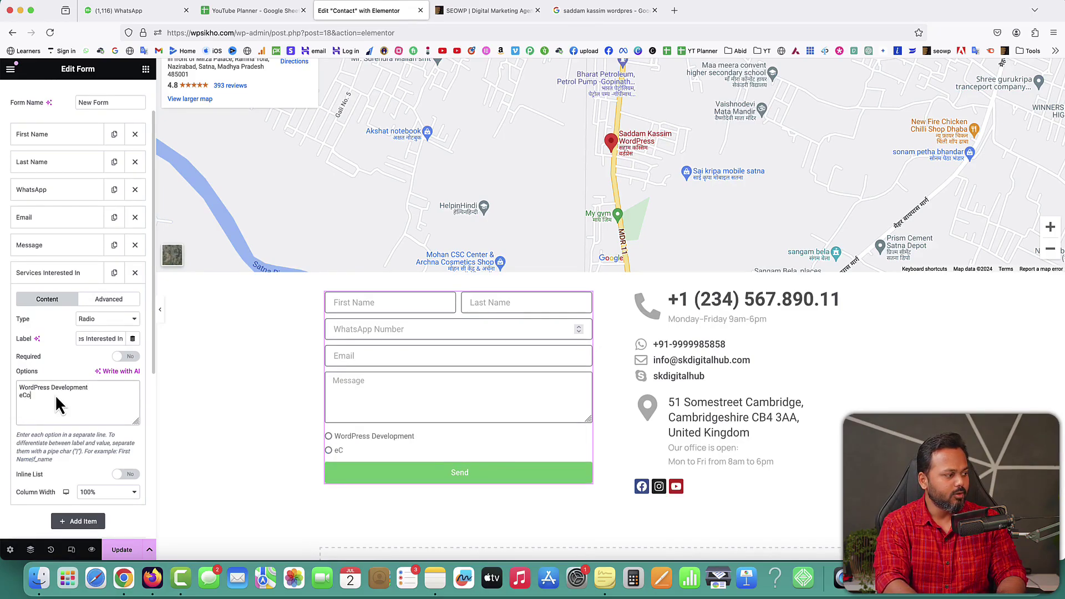
type("Commerce Development")
key("Return")
type("SEO")
key("Return")
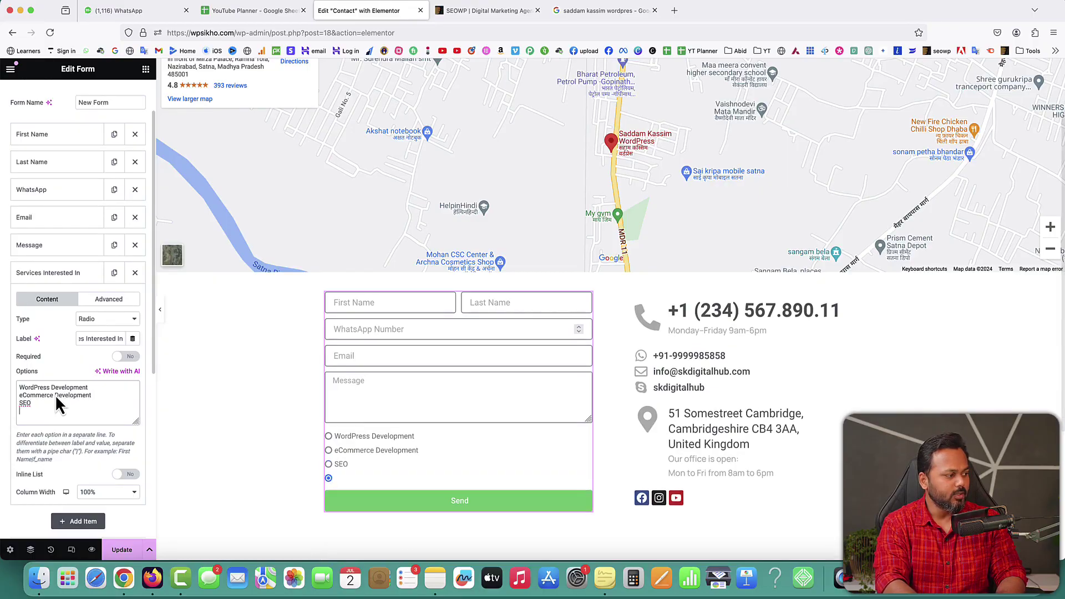
type("Graphics")
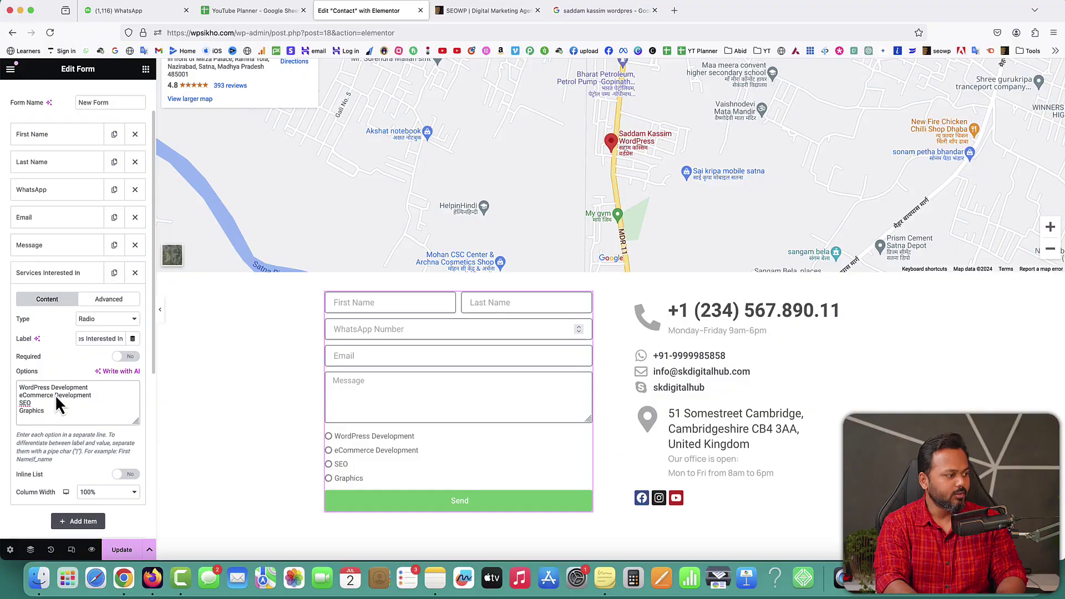
type(" Designing")
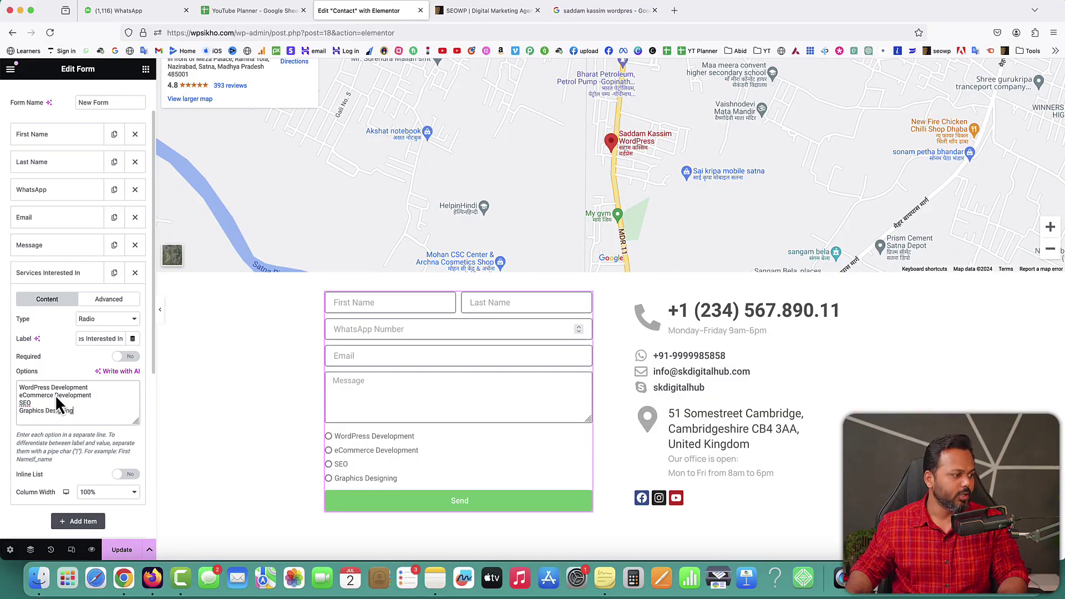
Step: Move Services Interested In above Message, show its options inline, and add a new item
left_click(65, 272)
left_click_drag(64, 271, 66, 248)
left_click(64, 245)
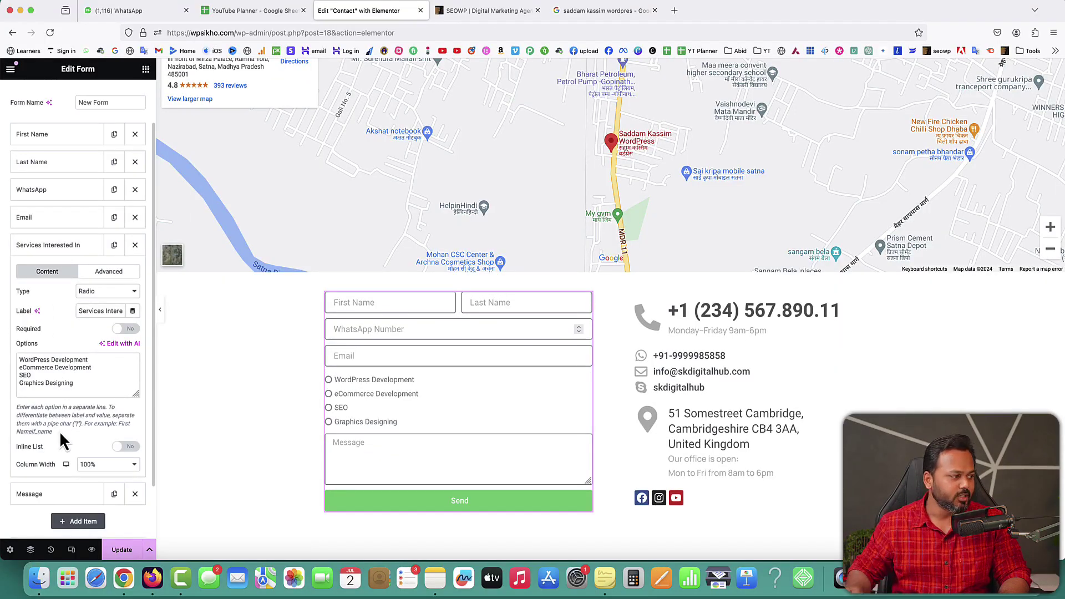
left_click(119, 449)
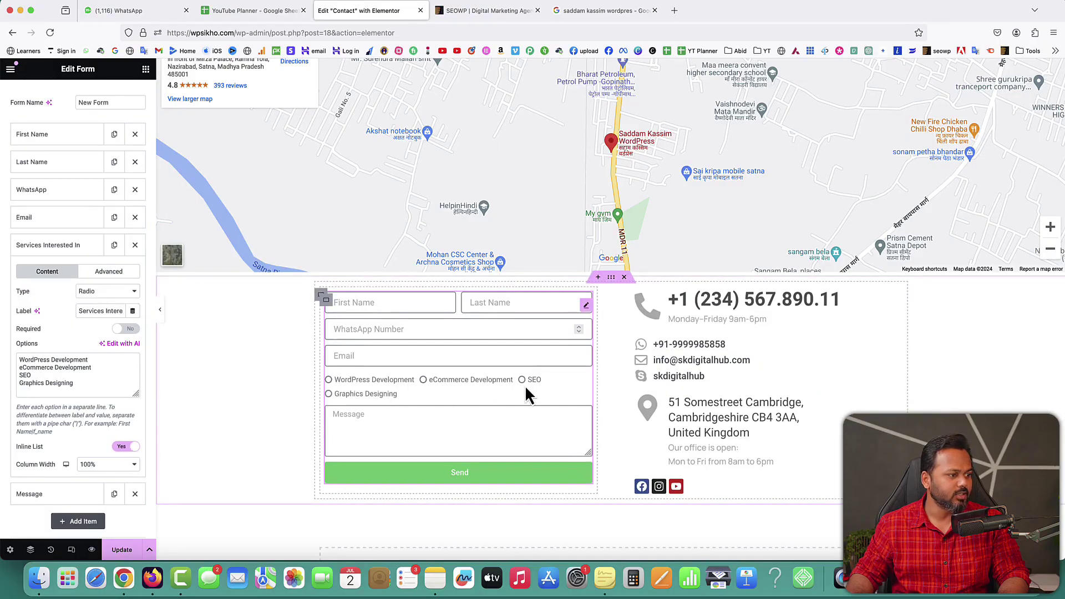
left_click(58, 250)
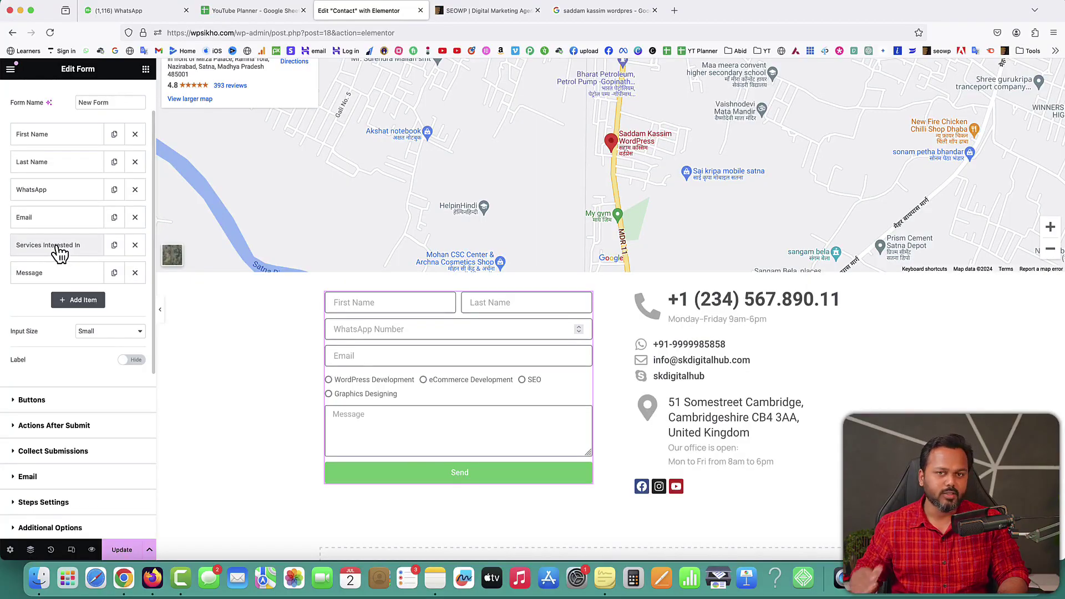
left_click(78, 300)
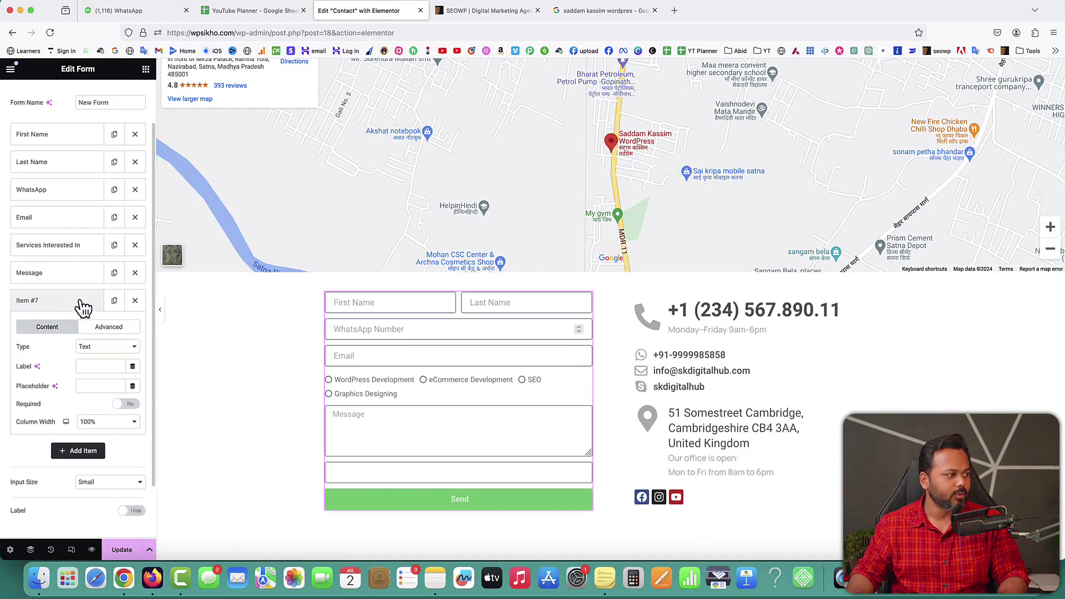
Step: Make a required Date field labelled and placeholdered 'Date of Birth' above Message, then Update
left_click(96, 347)
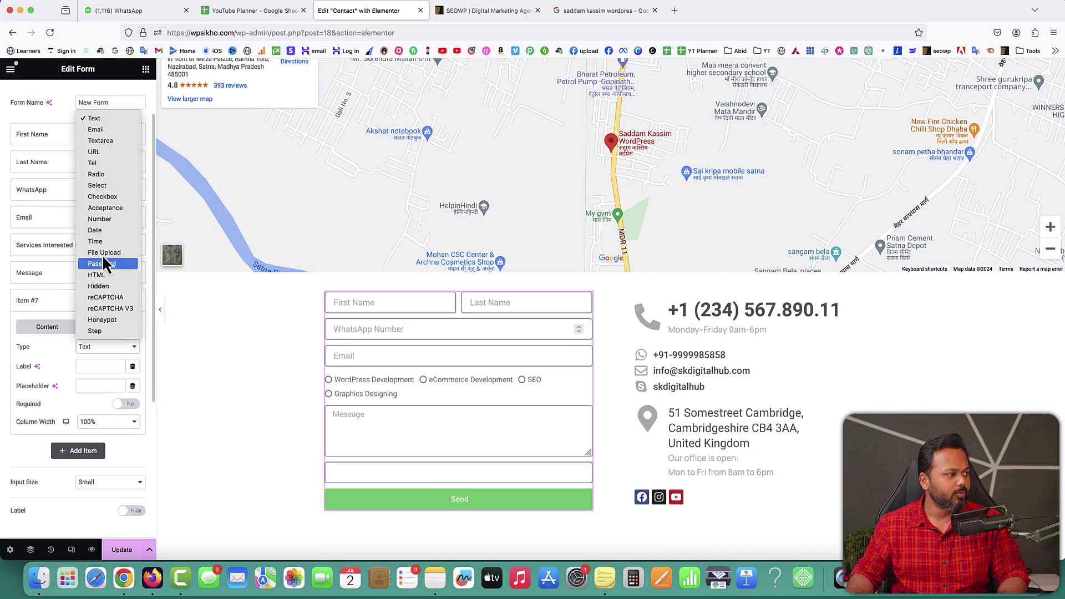
left_click(99, 230)
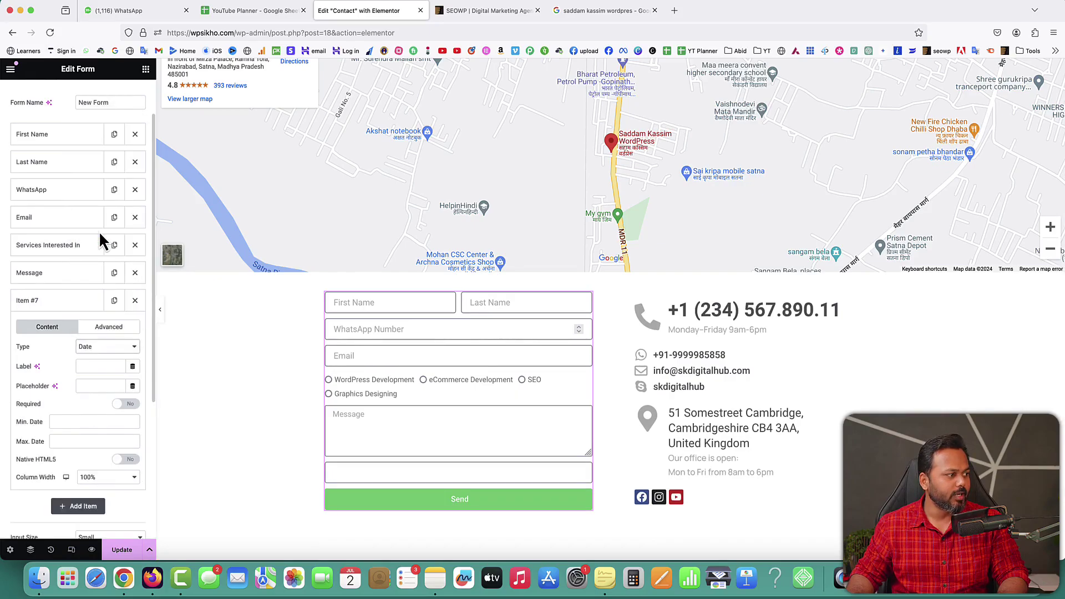
left_click(96, 365)
type("Date")
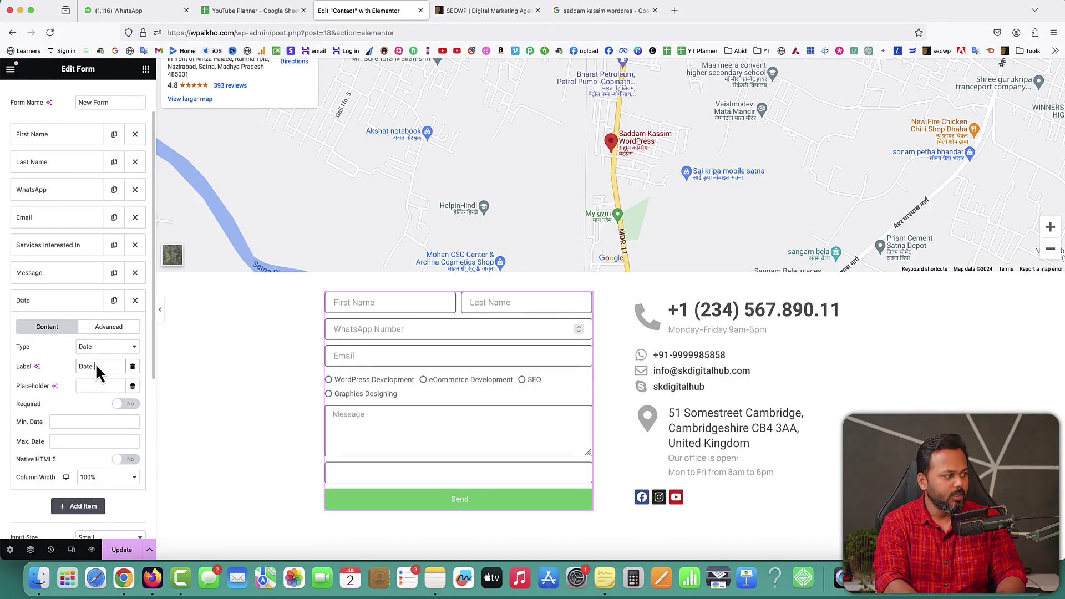
type(" of Birth")
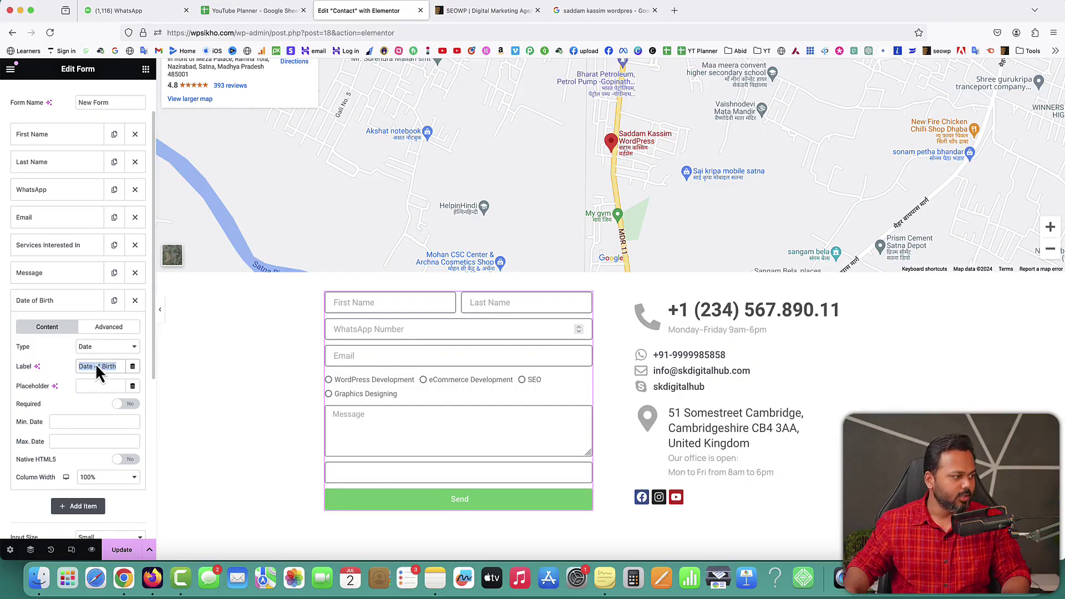
left_click(97, 386)
type("Date of Birth")
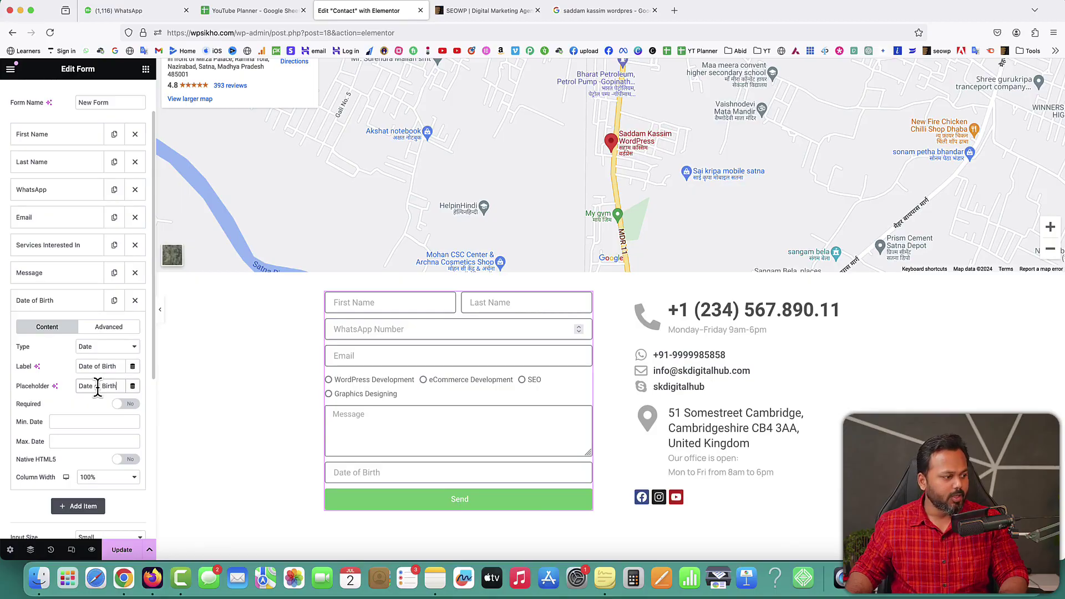
left_click(123, 404)
left_click(56, 303)
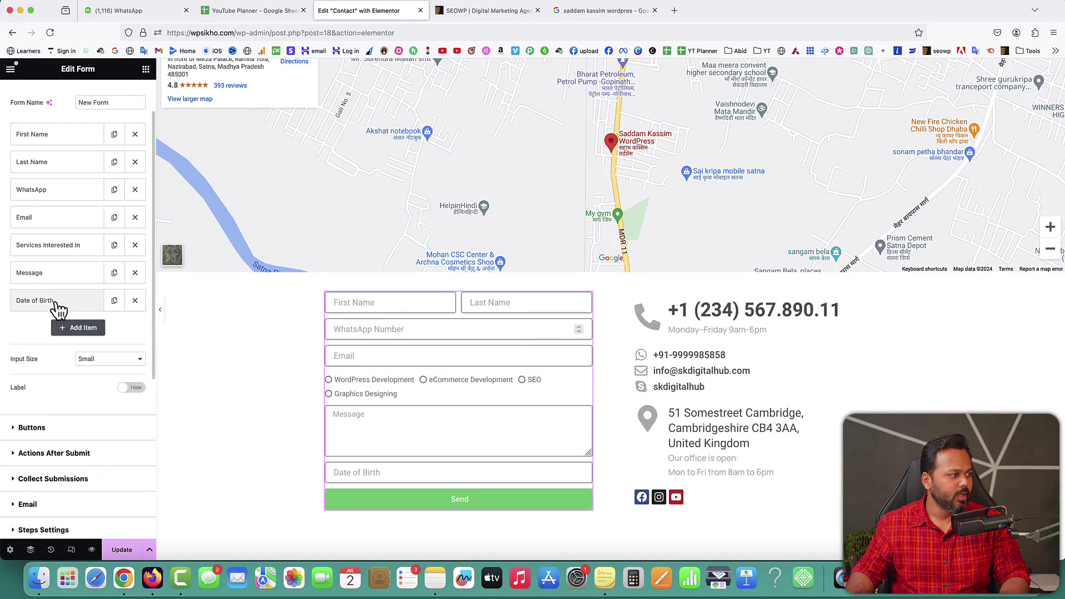
left_click_drag(57, 309, 57, 281)
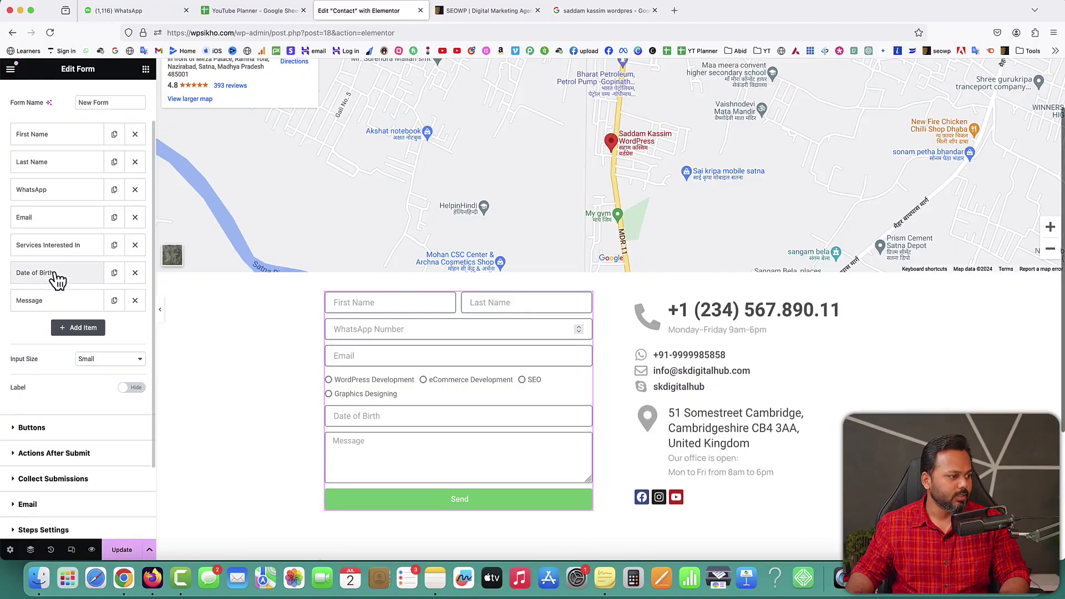
left_click(125, 550)
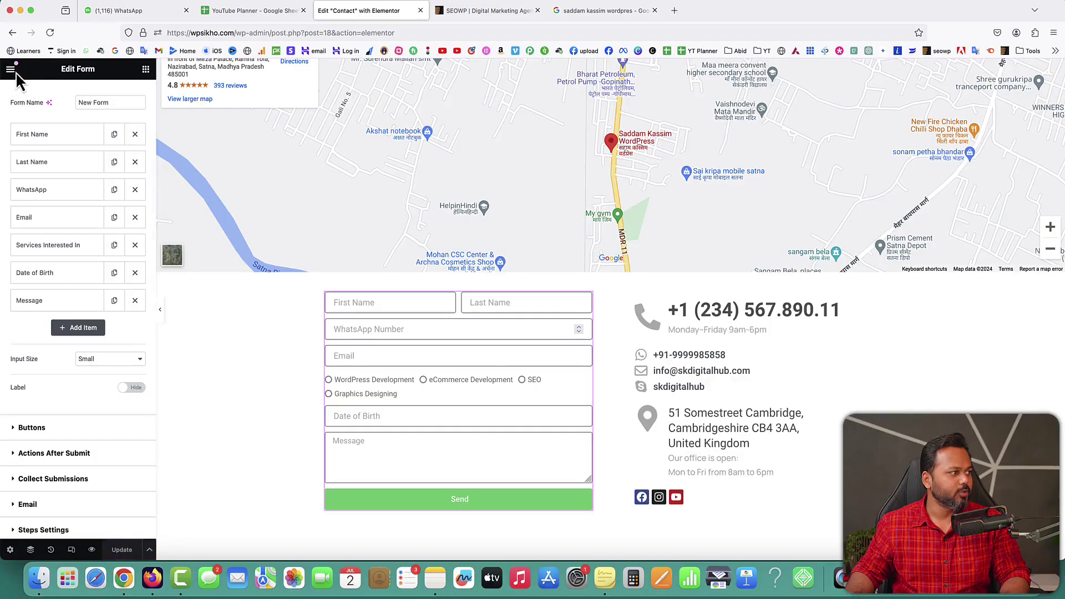
Step: Open the live Contact page in a new tab, check the form, and return to the editor
left_click(10, 70)
right_click(57, 295)
left_click(69, 298)
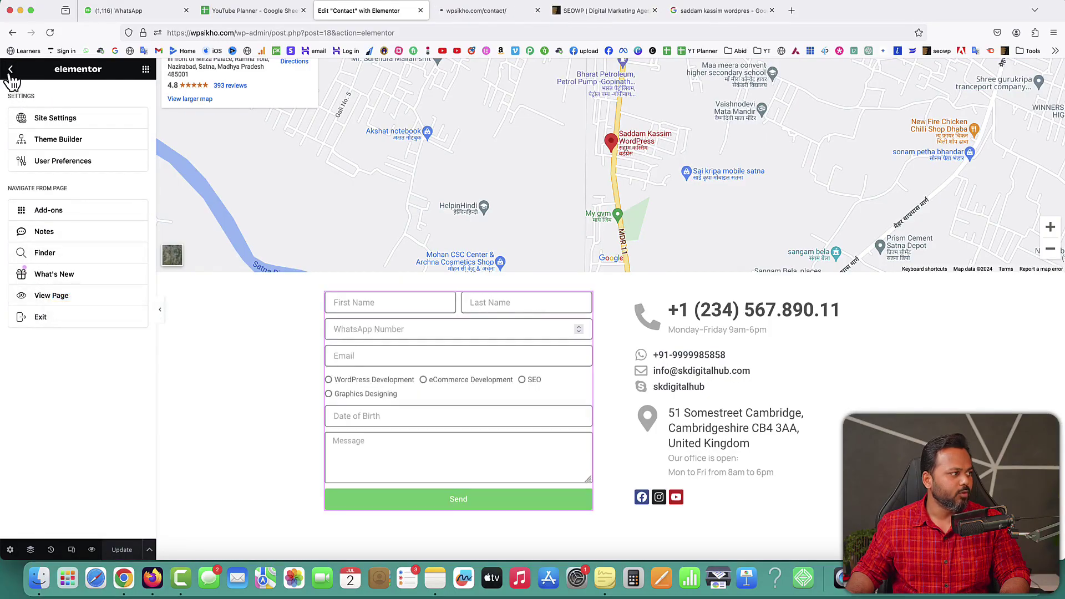
left_click(10, 69)
left_click(480, 11)
scroll(594, 391, "down", 3)
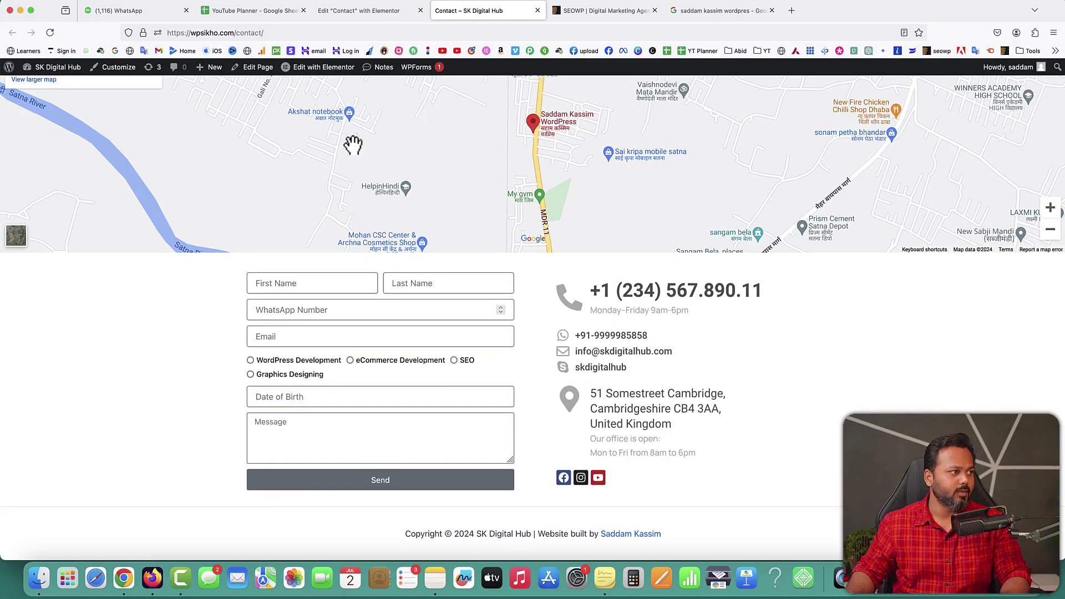
left_click(355, 10)
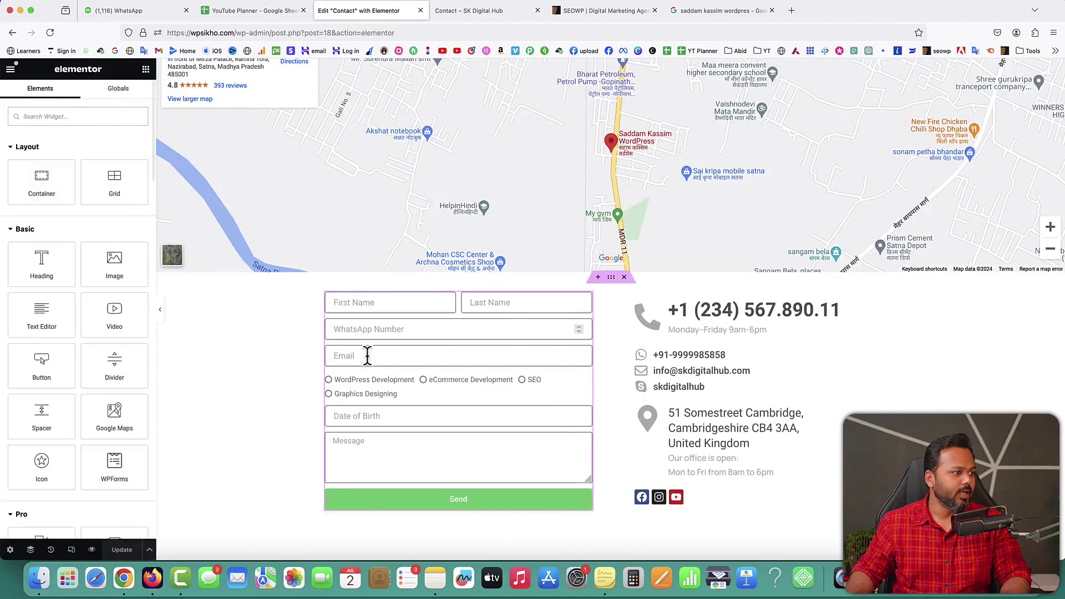
Step: In the form's Style > Form section, set the columns gap to 11 px and expand the Field section
right_click(588, 313)
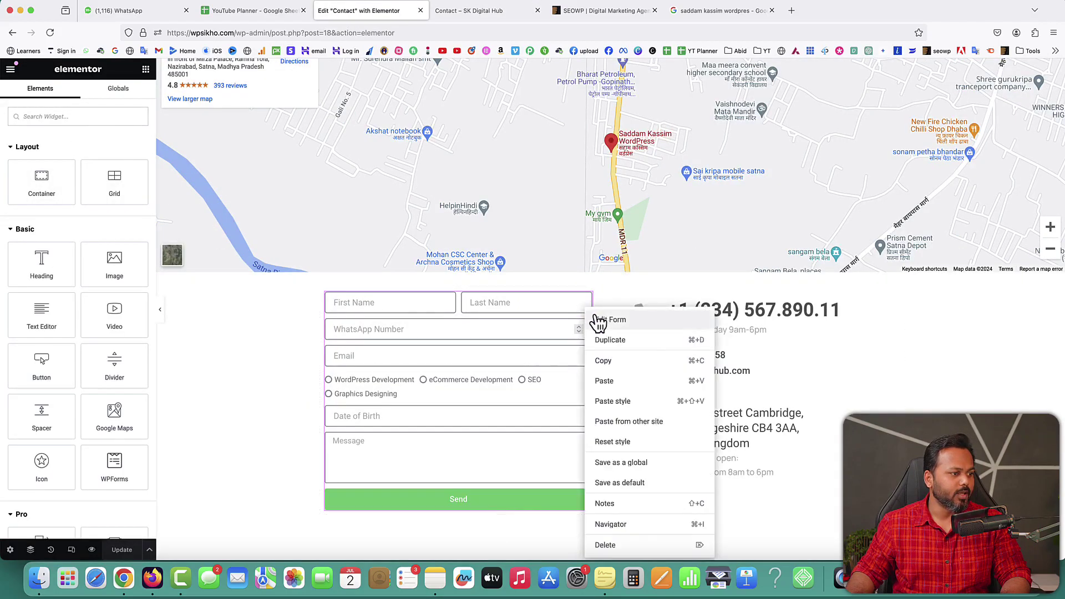
left_click(599, 320)
left_click(78, 98)
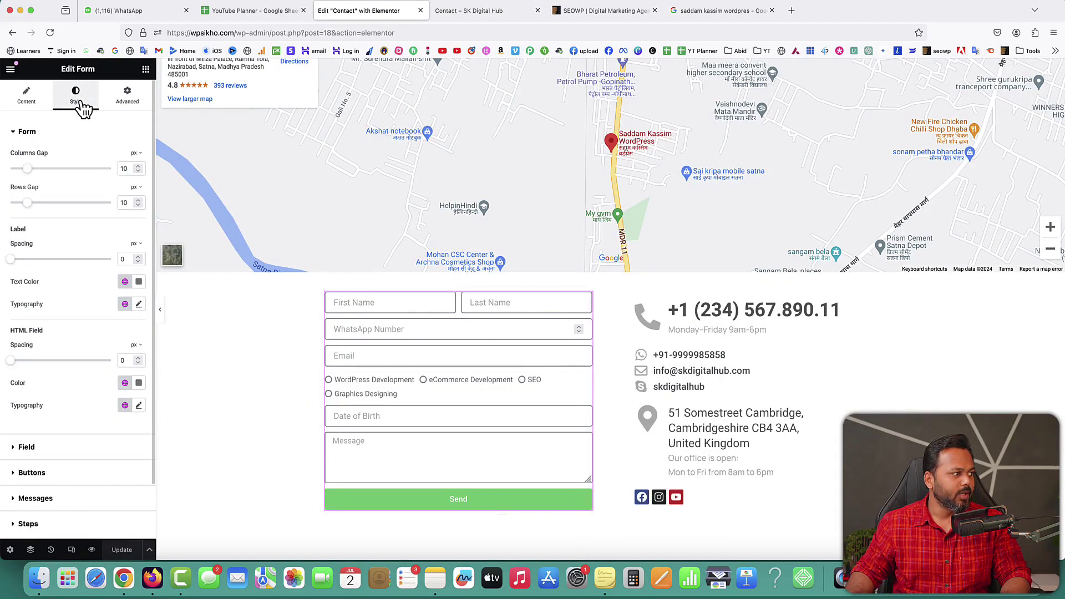
left_click(20, 135)
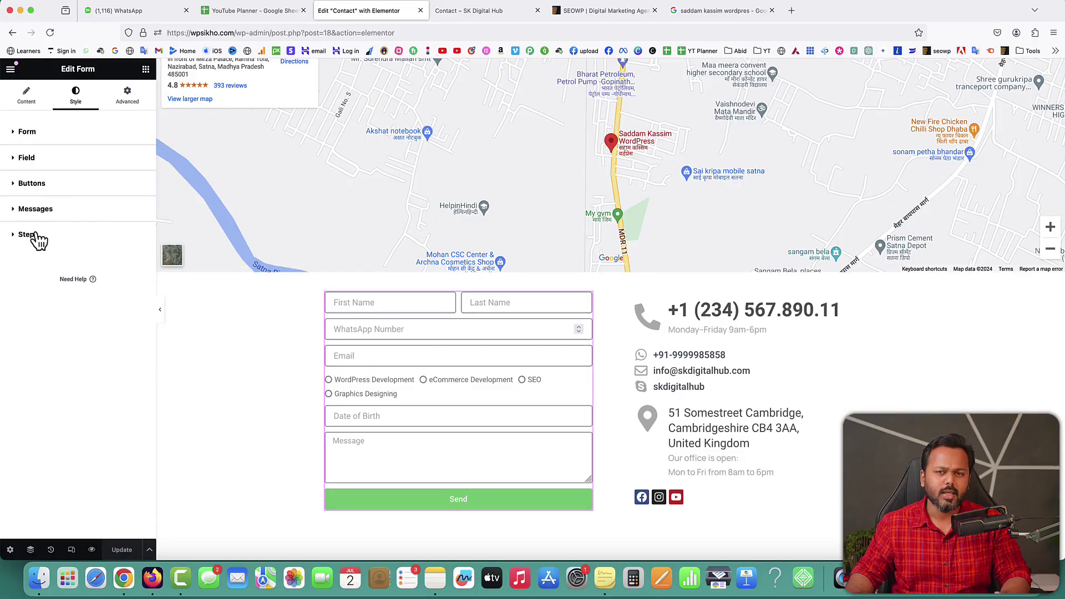
left_click(27, 136)
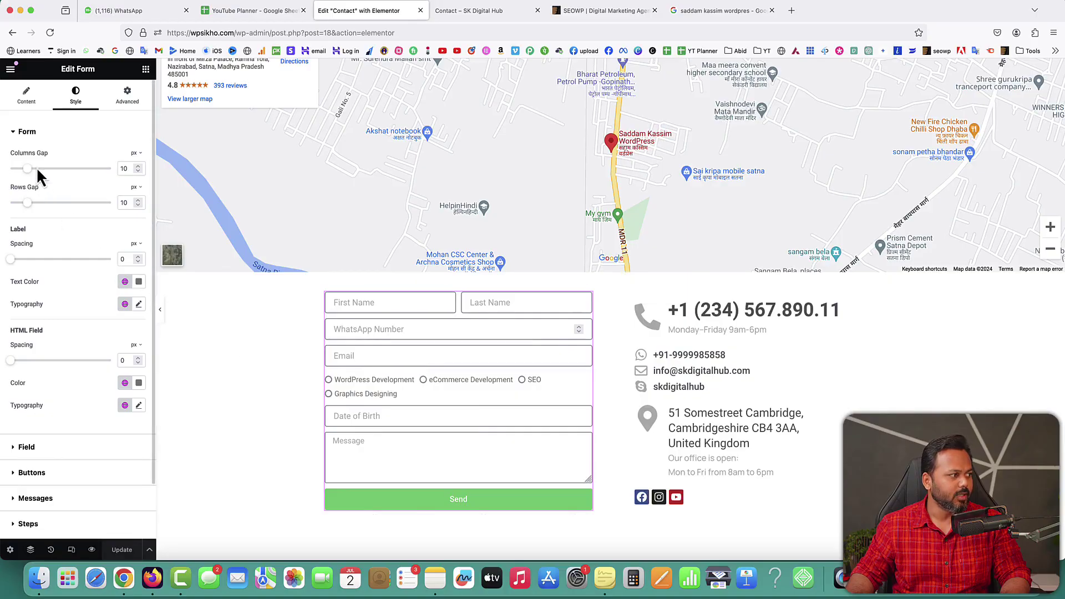
left_click_drag(26, 168, 54, 169)
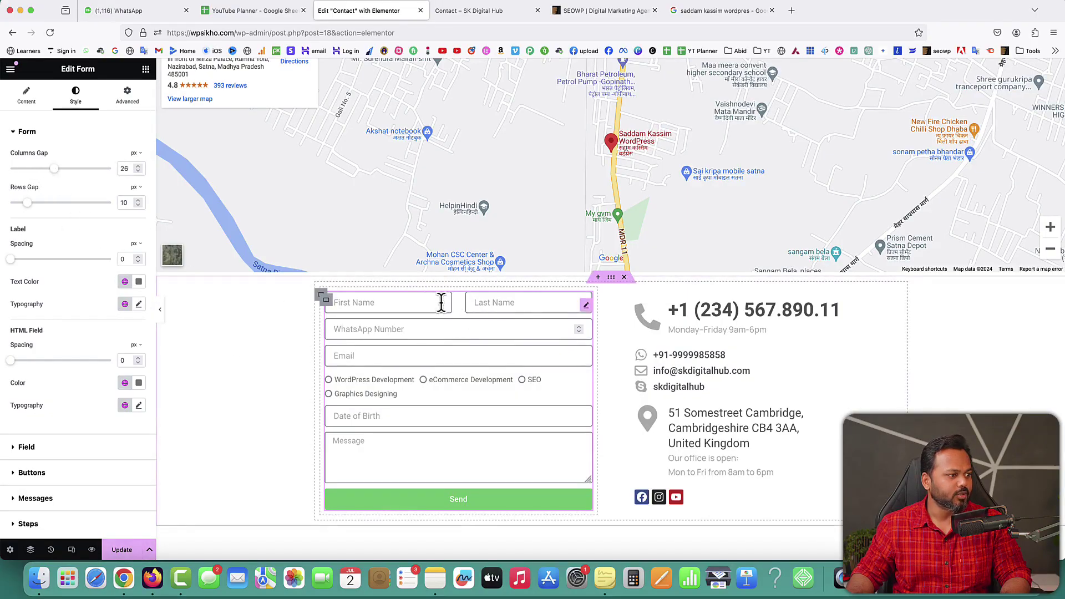
left_click_drag(53, 168, 35, 175)
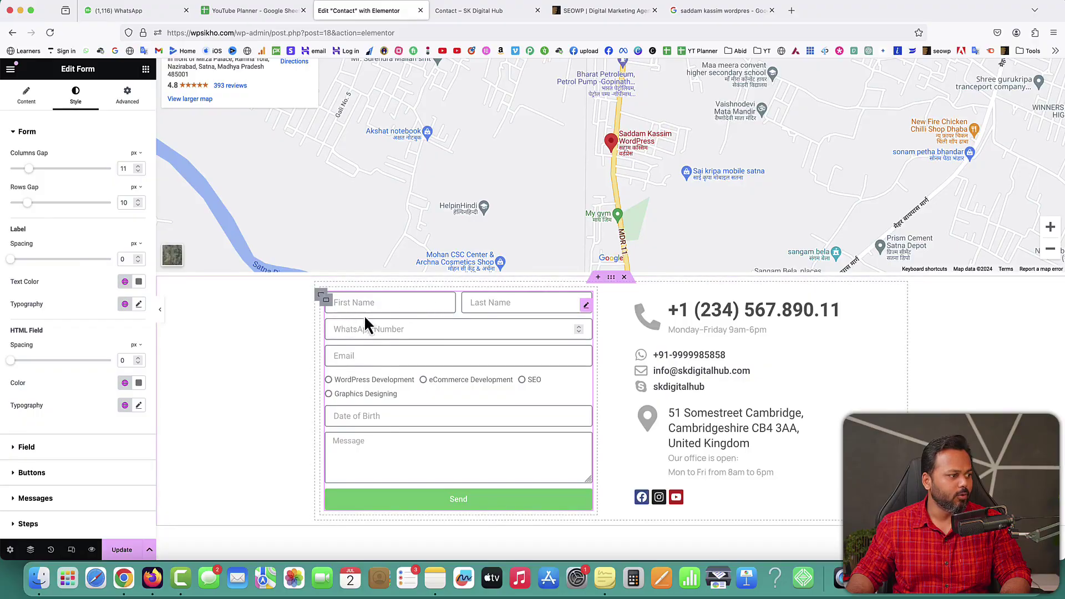
mouse_move(28, 204)
left_mouse_down()
mouse_move(84, 213)
mouse_move(4, 211)
mouse_move(30, 209)
left_mouse_up()
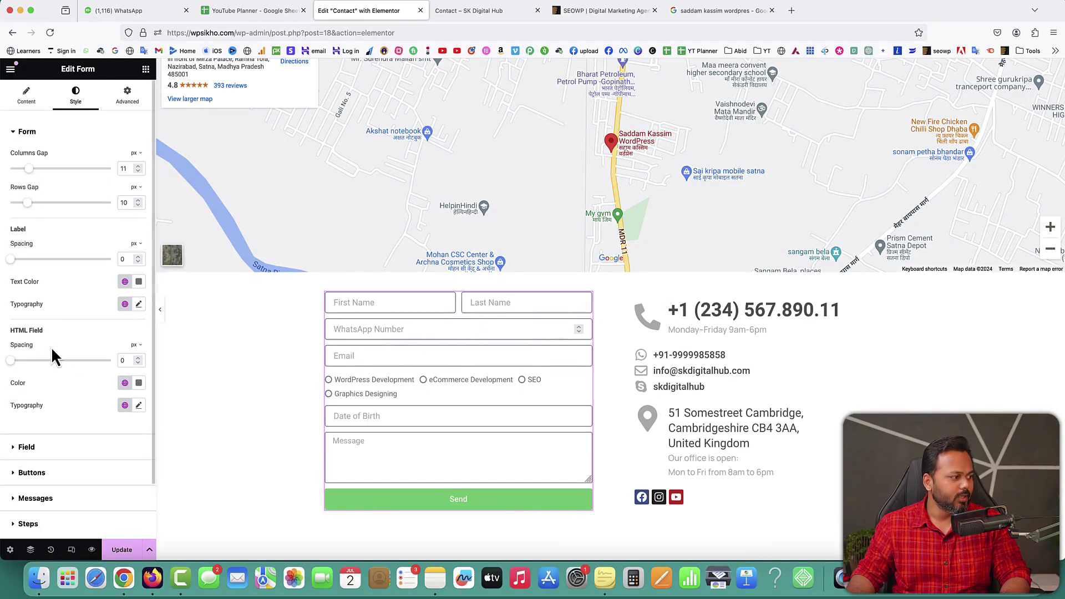
left_click(23, 135)
left_click(24, 159)
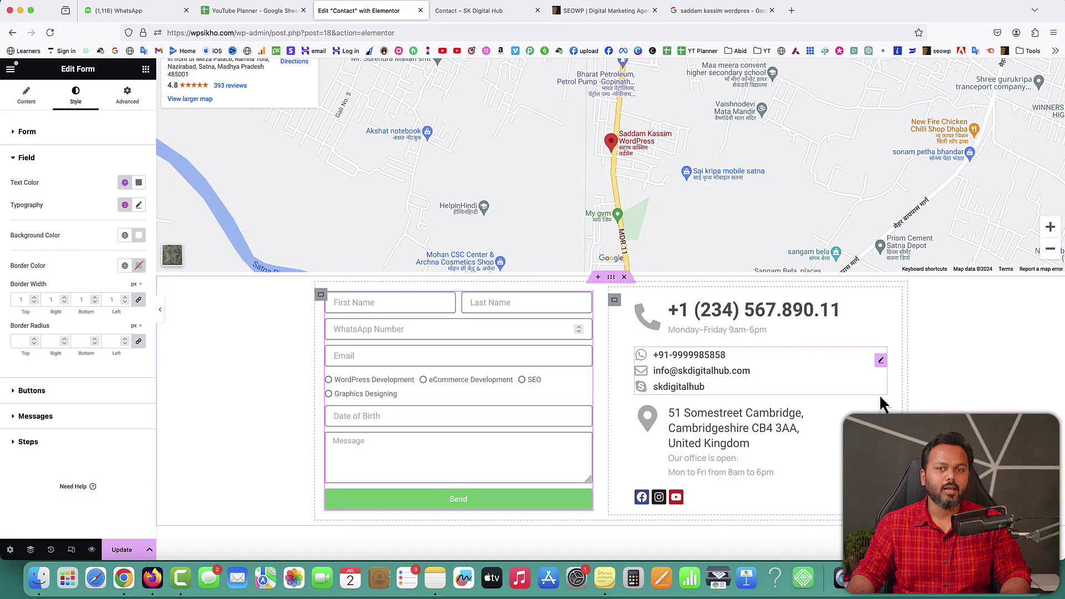
Step: Give the Contact page body a classic #F8F8F8 light grey background in Page Settings
left_click(10, 549)
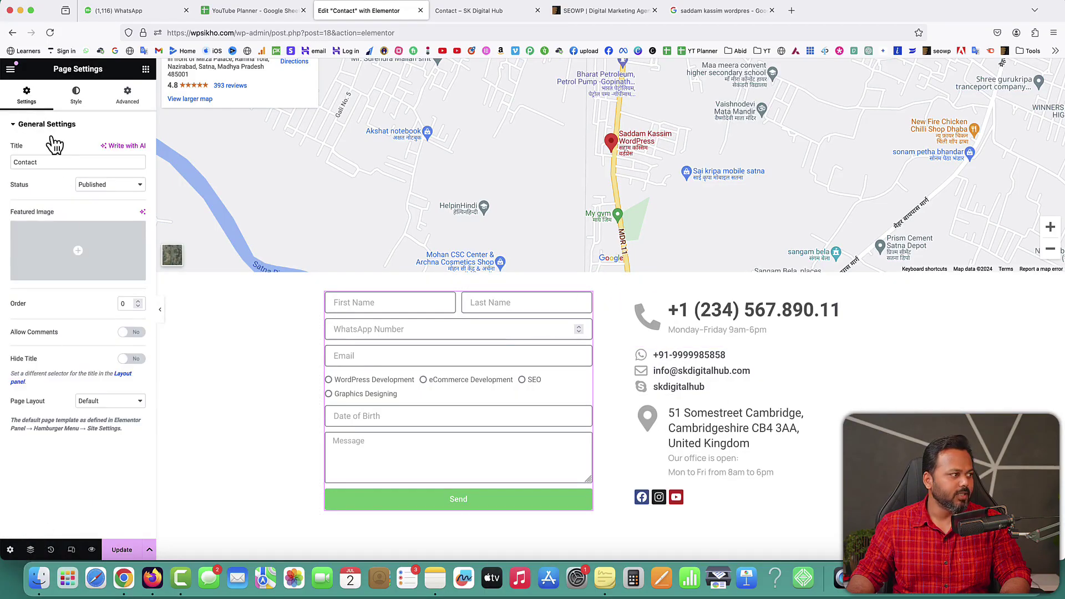
left_click(78, 97)
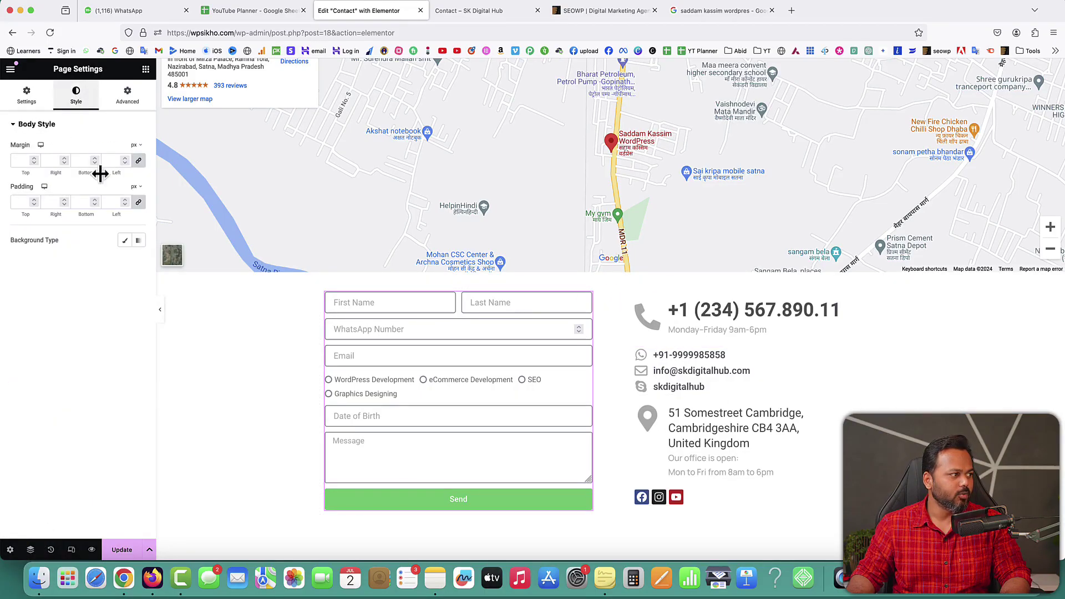
left_click(125, 240)
left_click(139, 262)
left_click_drag(111, 367, 80, 314)
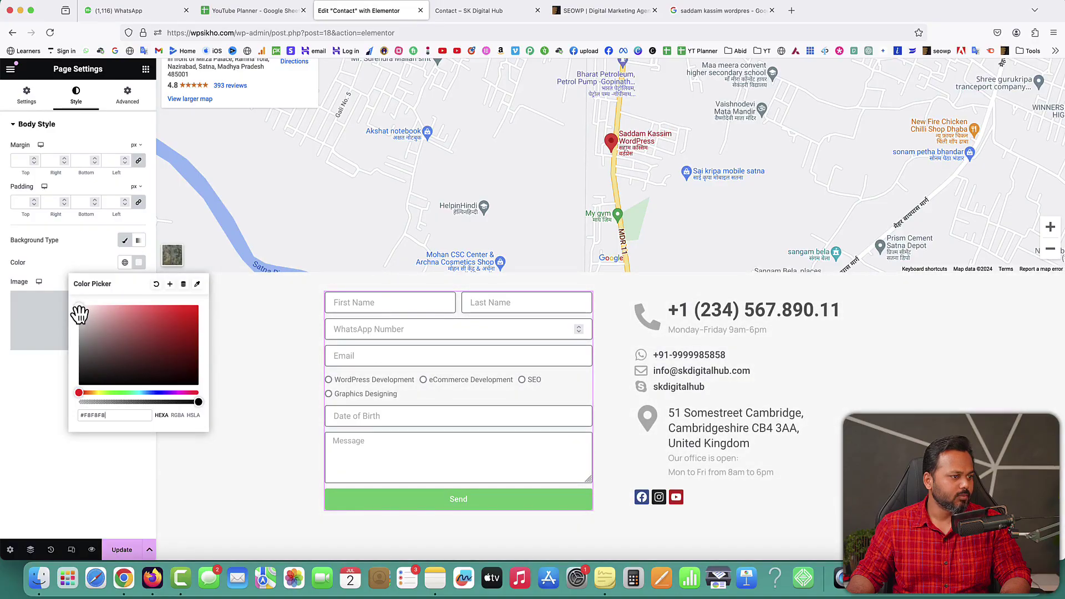
left_click(918, 416)
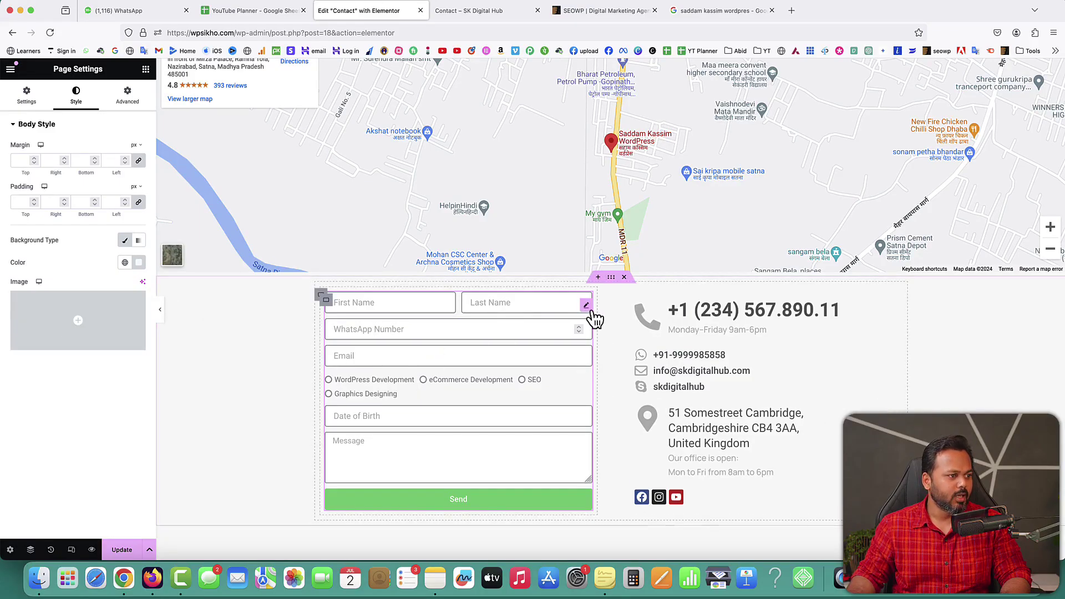
left_click(588, 308)
Step: Expand the Field style section and darken the field text colour
left_click(19, 139)
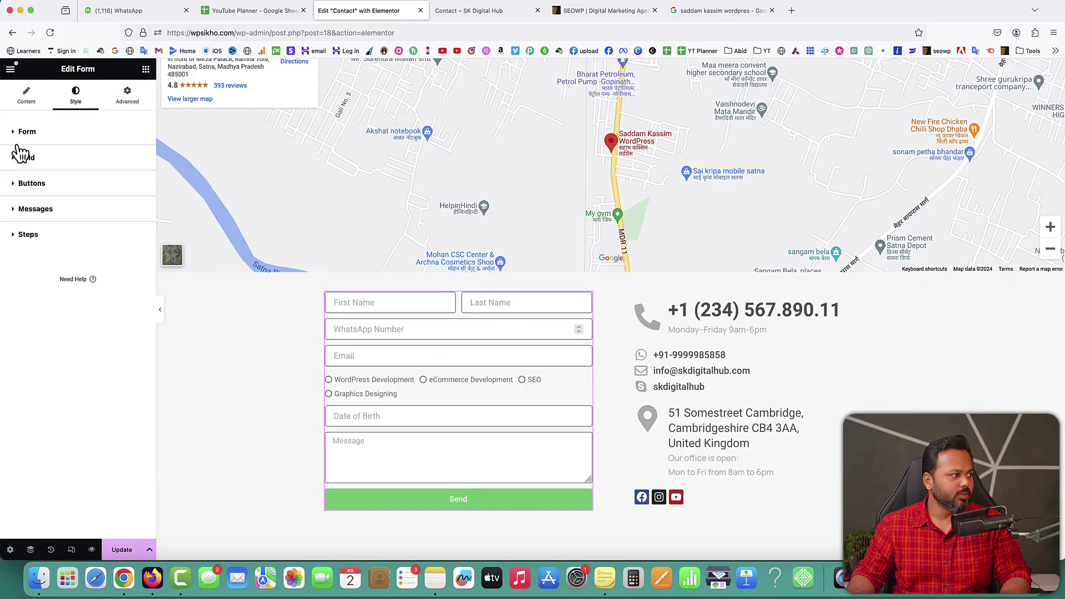
left_click(18, 149)
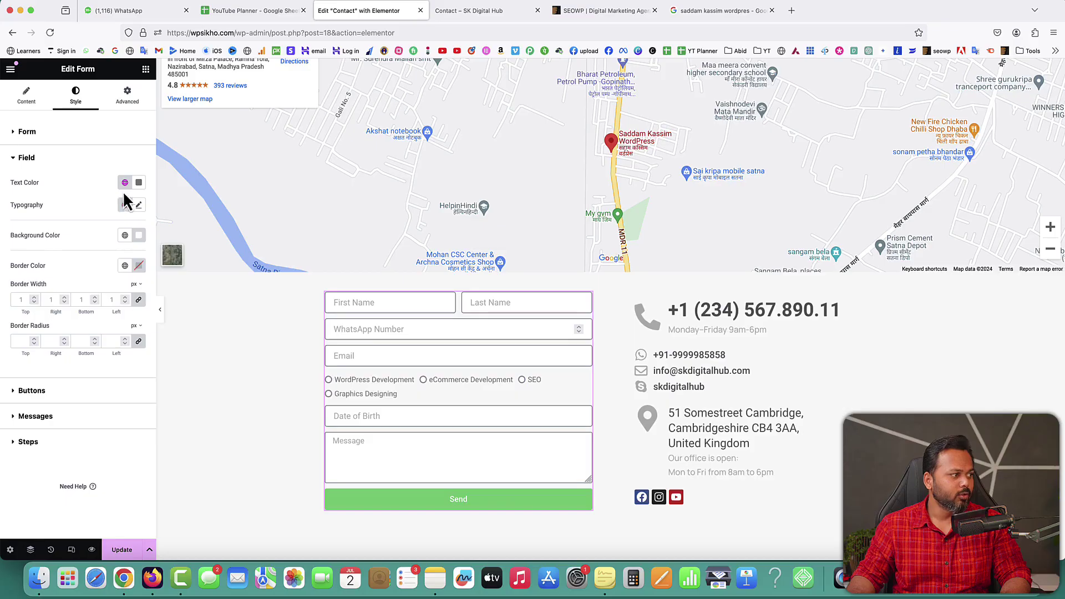
left_click(138, 182)
left_click_drag(79, 268, 76, 293)
left_click(53, 215)
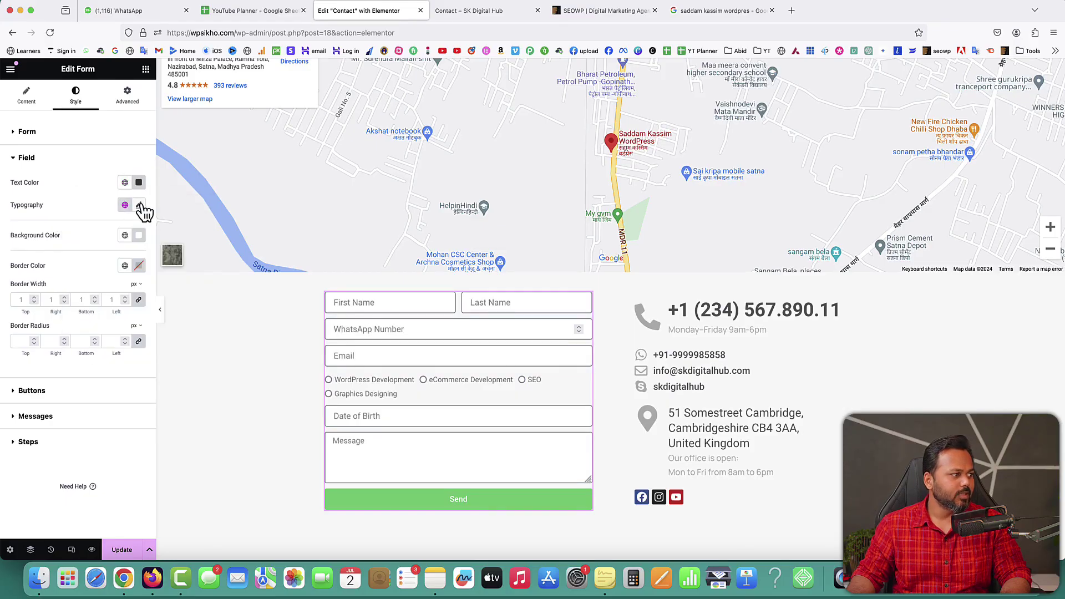
Step: Set the field typography font family to Manrope
left_click(138, 205)
left_click(114, 255)
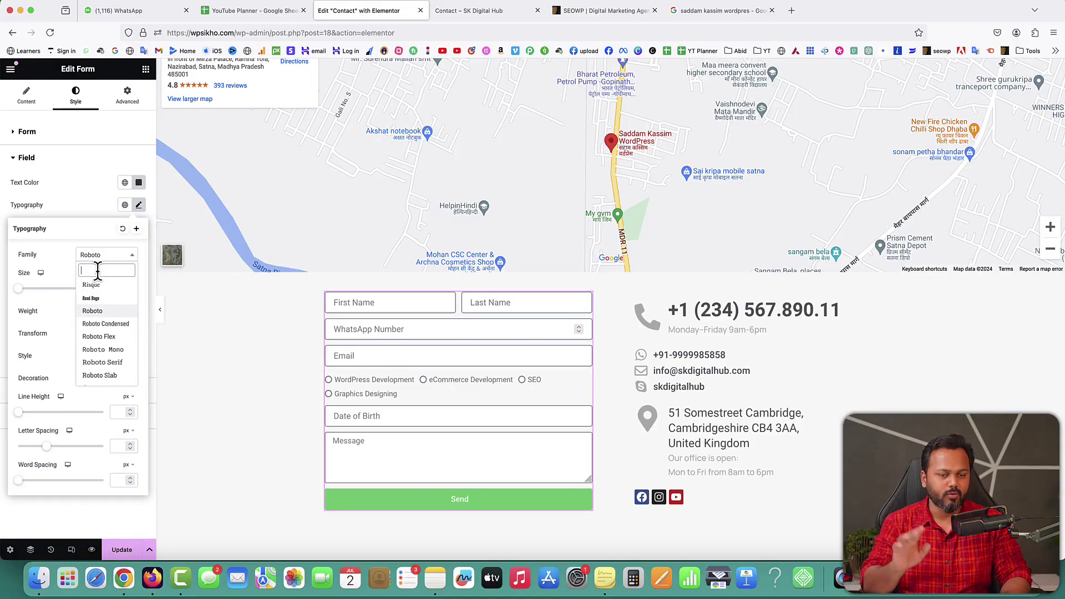
type("manrop")
type("e")
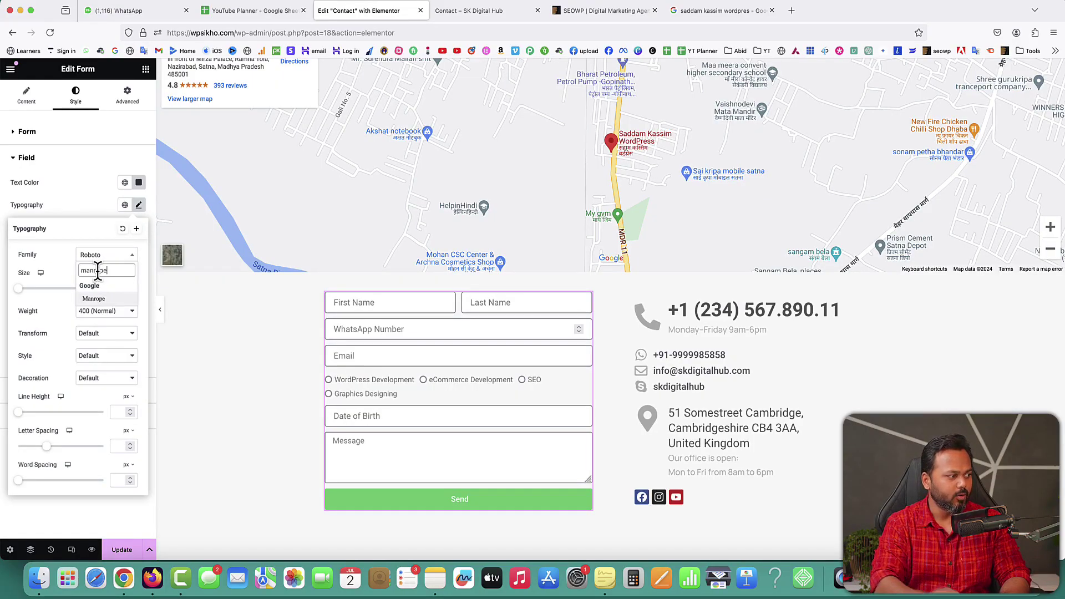
left_click(95, 300)
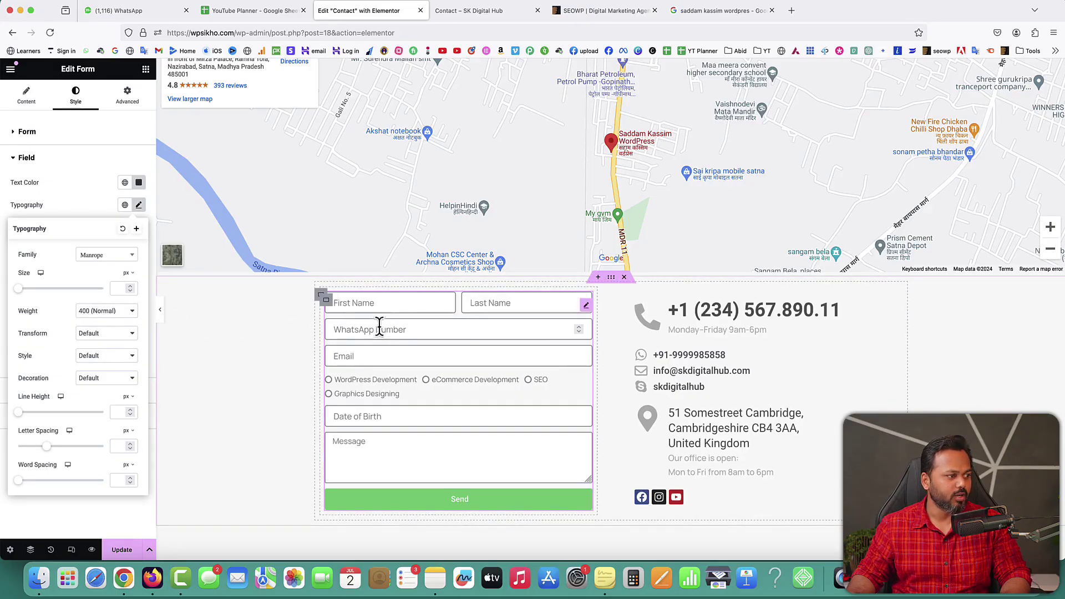
left_click(139, 205)
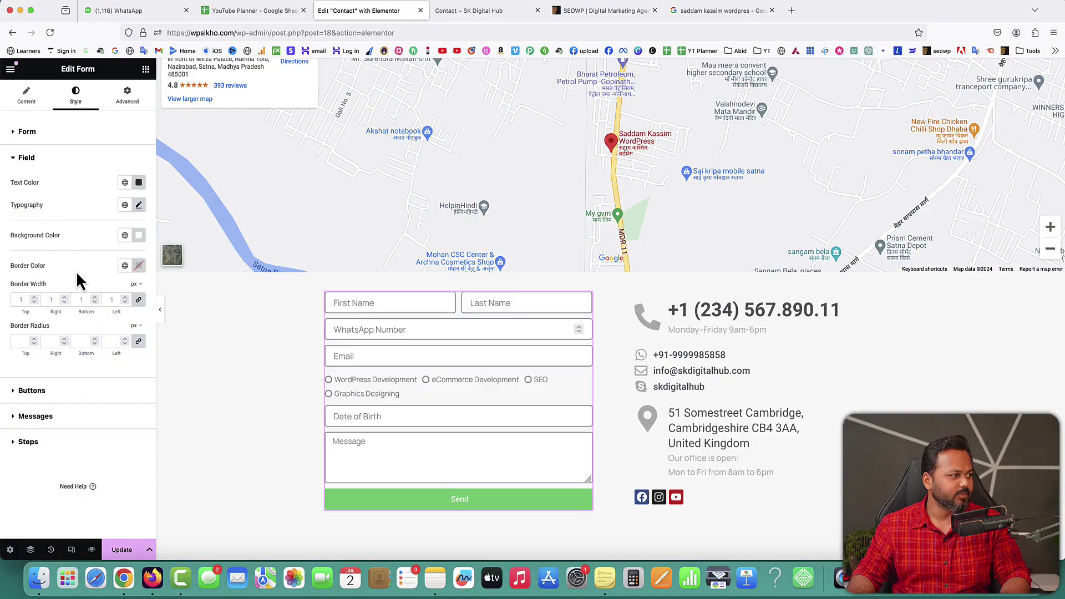
Step: Adjust the field background colour, trying pink, maroon and green shades
left_click(139, 235)
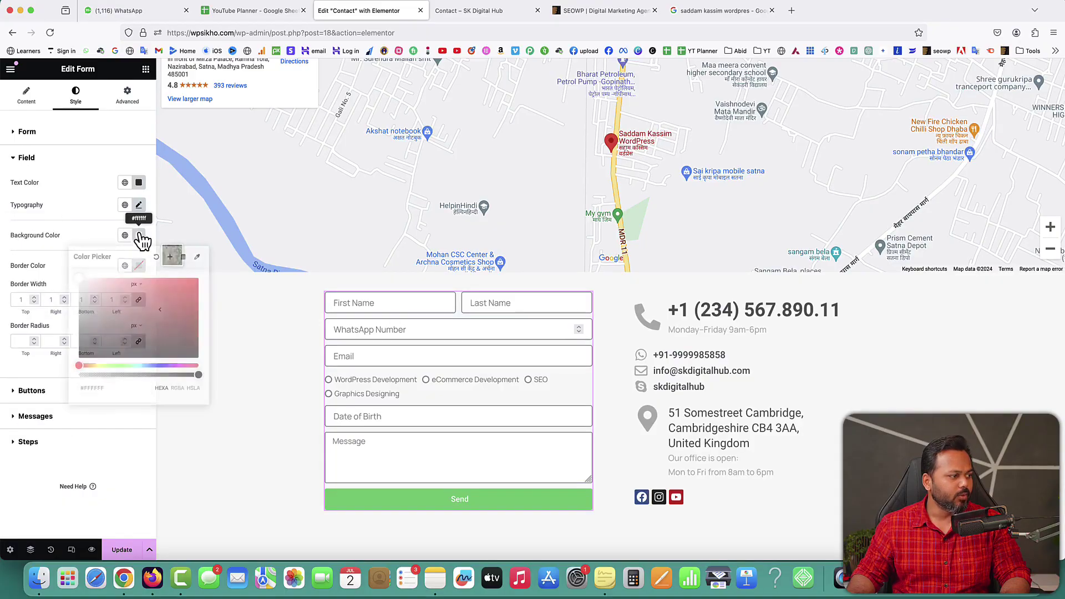
left_click(127, 286)
mouse_move(157, 295)
left_mouse_down()
mouse_move(210, 285)
mouse_move(194, 317)
left_mouse_up()
left_click_drag(92, 367, 122, 368)
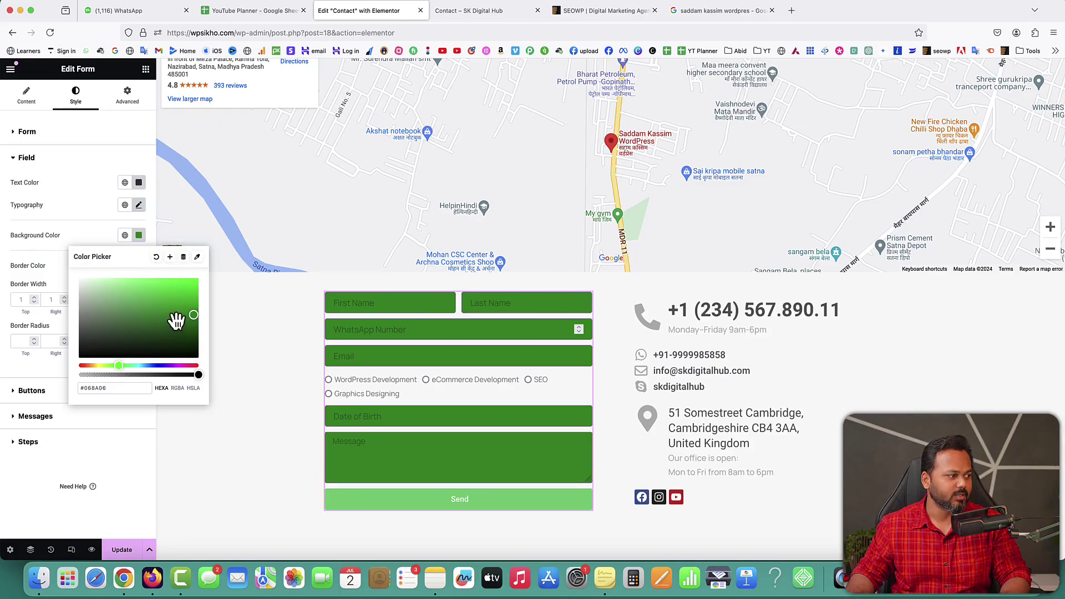
mouse_move(173, 316)
left_mouse_down()
mouse_move(178, 290)
mouse_move(190, 290)
mouse_move(70, 271)
left_mouse_up()
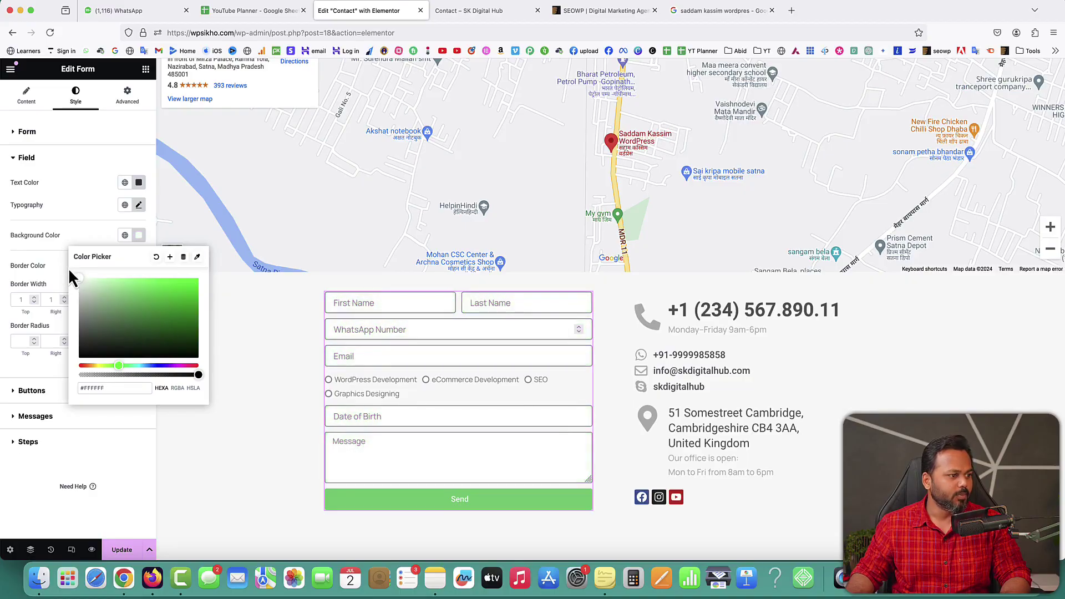
left_click(48, 251)
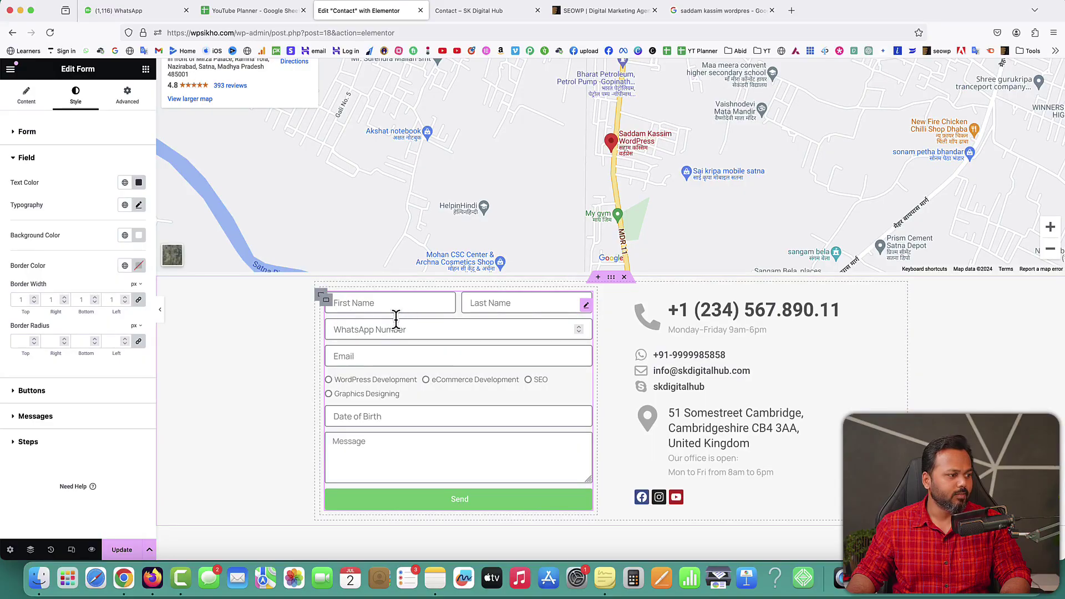
Step: Make the field borders white and clear the border radius for square corners
left_click(139, 266)
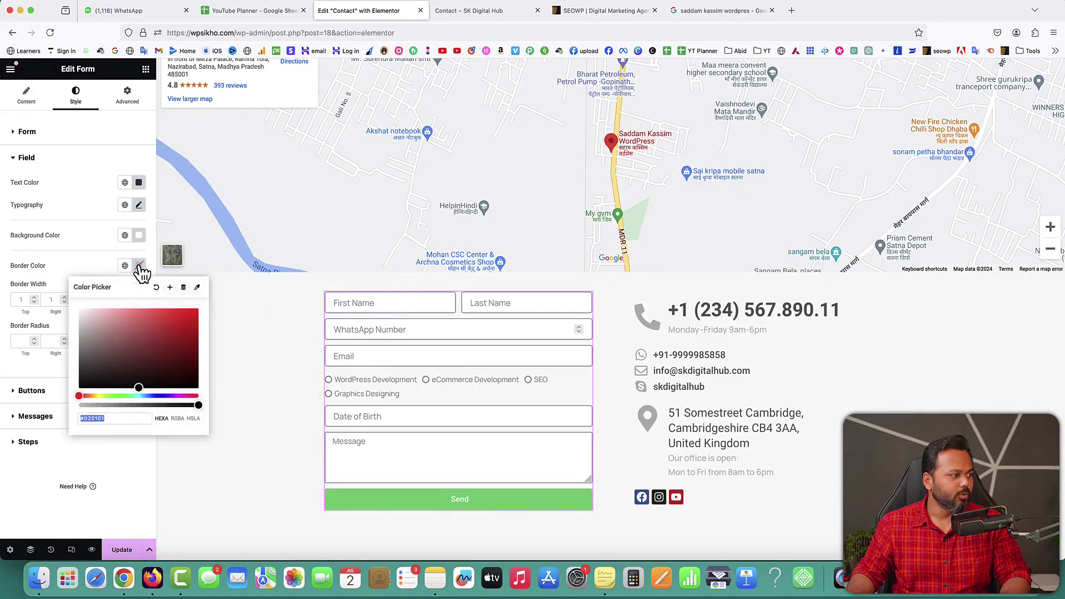
left_click_drag(119, 333, 68, 292)
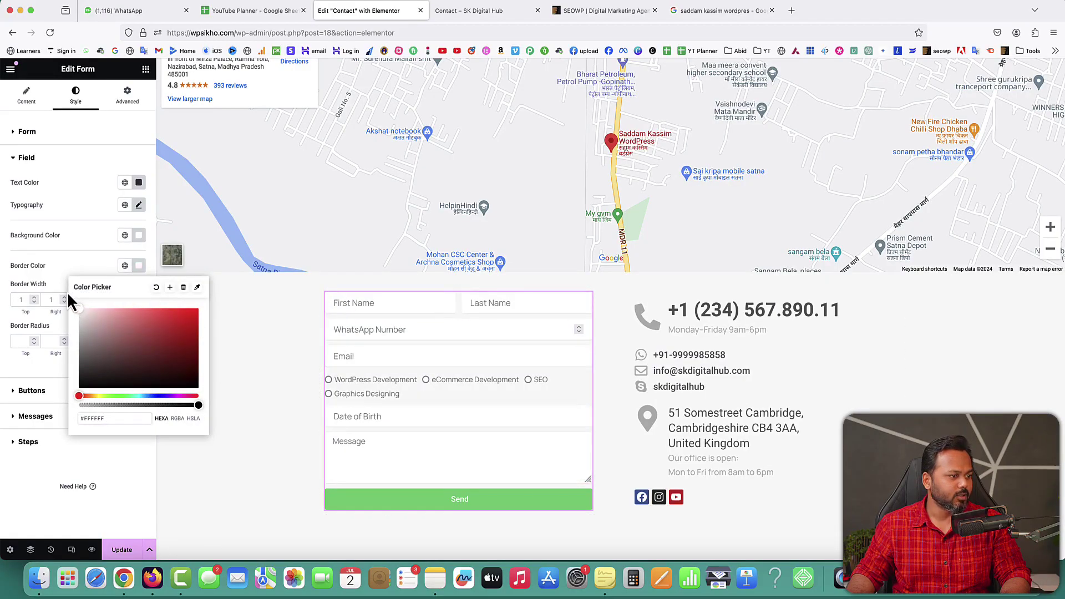
left_click(50, 267)
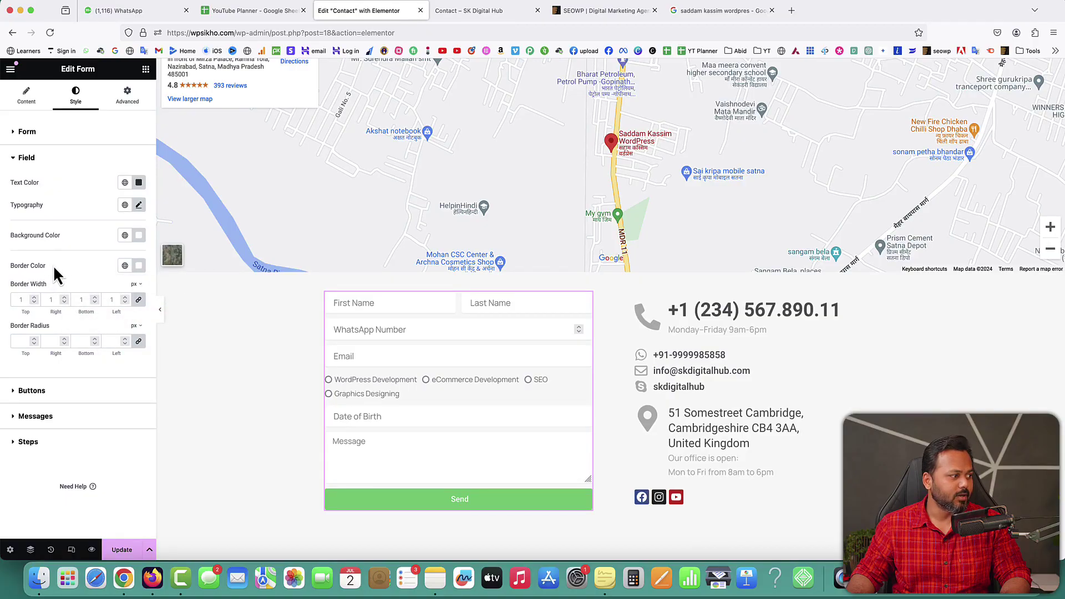
left_click(34, 341)
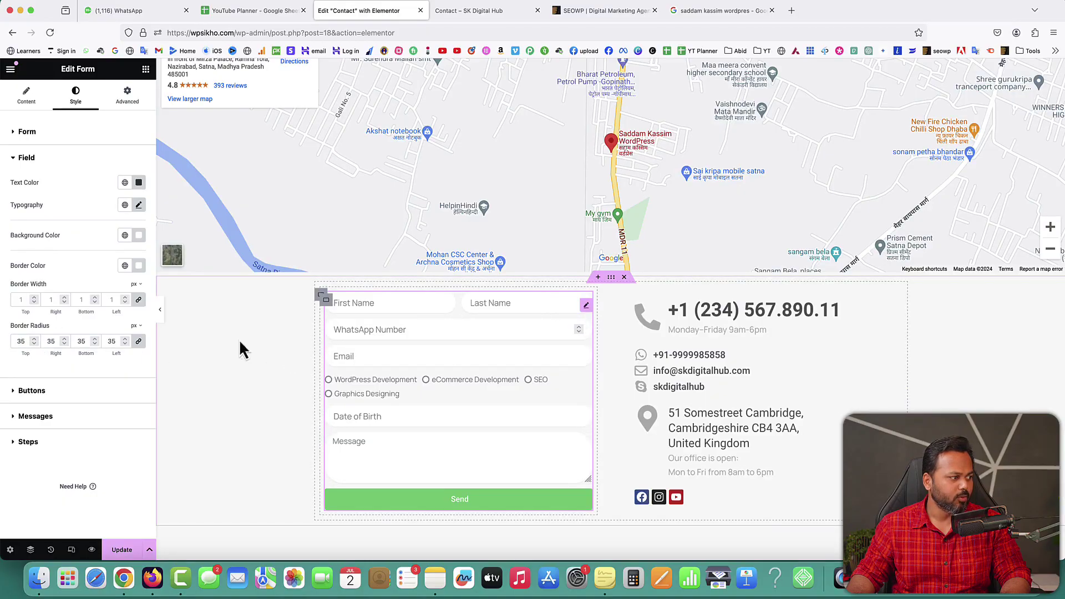
left_click_drag(28, 341, 8, 340)
key("BackSpace")
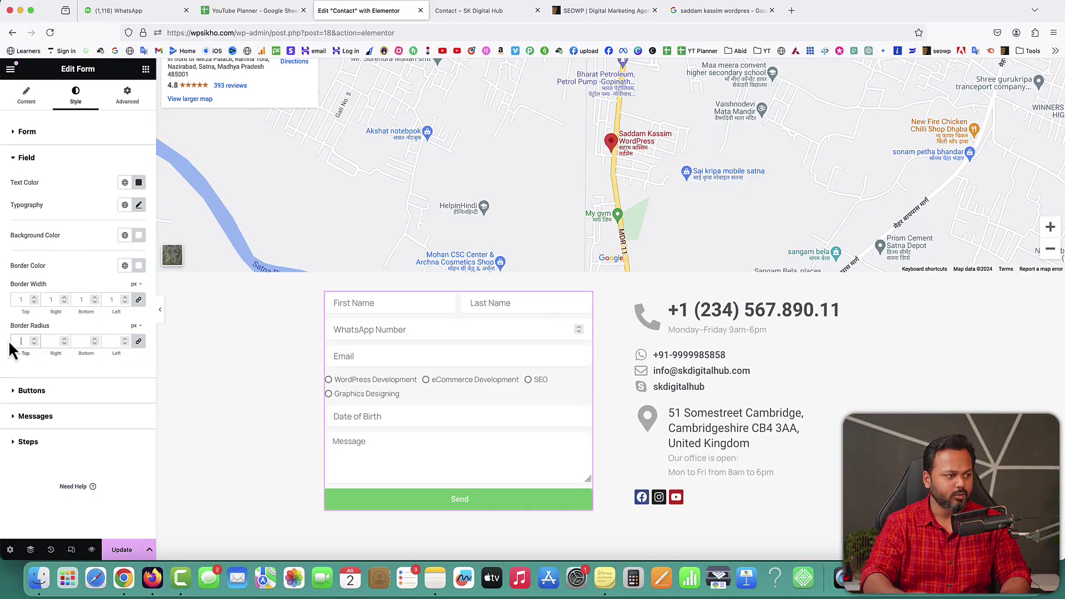
Step: Set the Send button's normal background colour to red-orange #FF6000
left_click(21, 161)
left_click(18, 185)
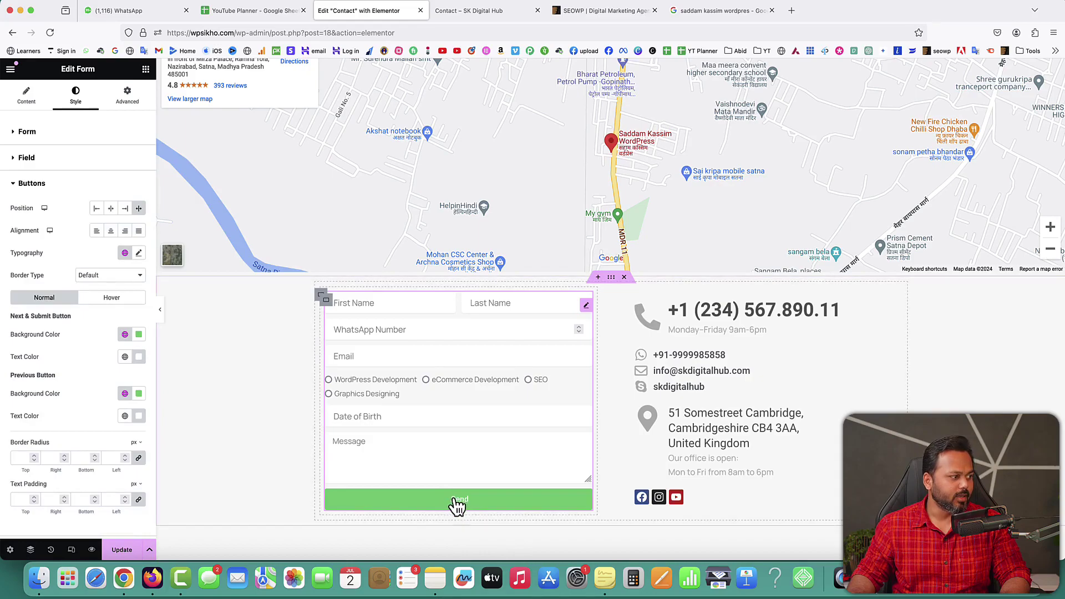
left_click(139, 335)
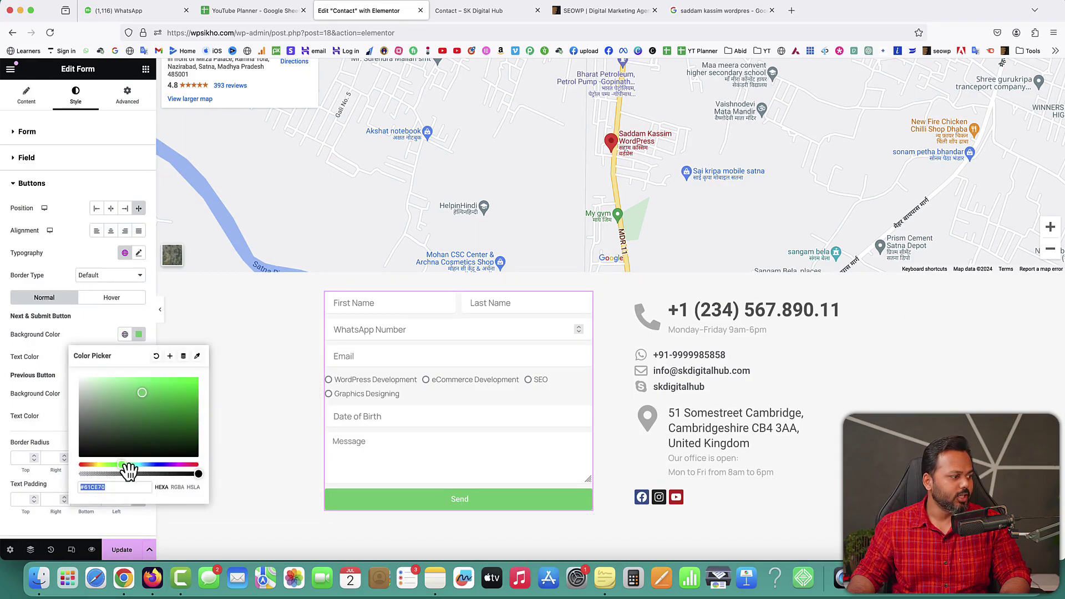
left_click_drag(123, 466, 91, 470)
left_click_drag(142, 404, 205, 380)
left_click(86, 466)
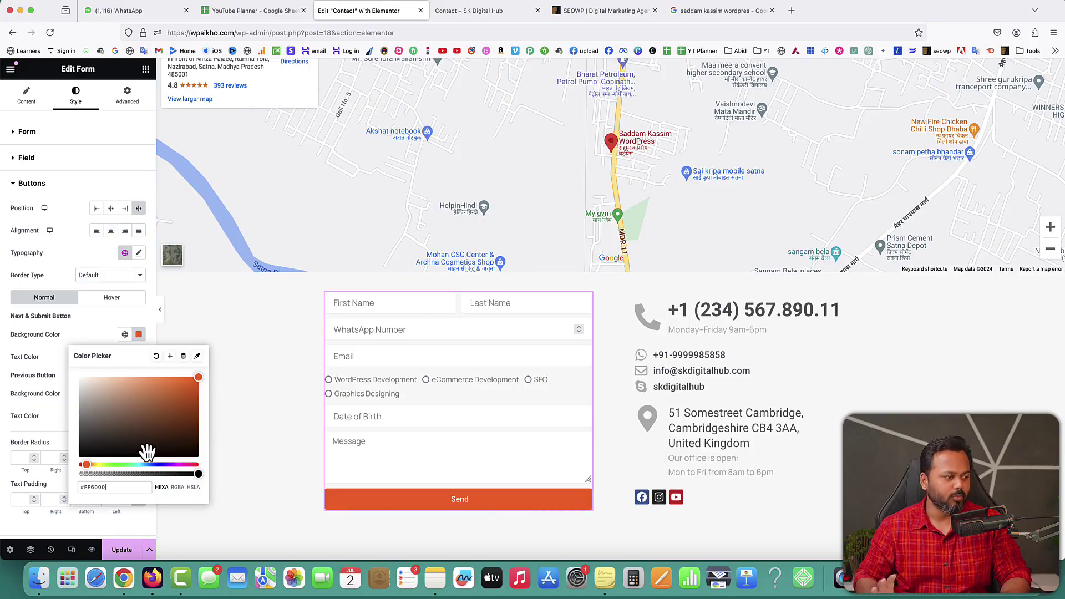
left_click(89, 341)
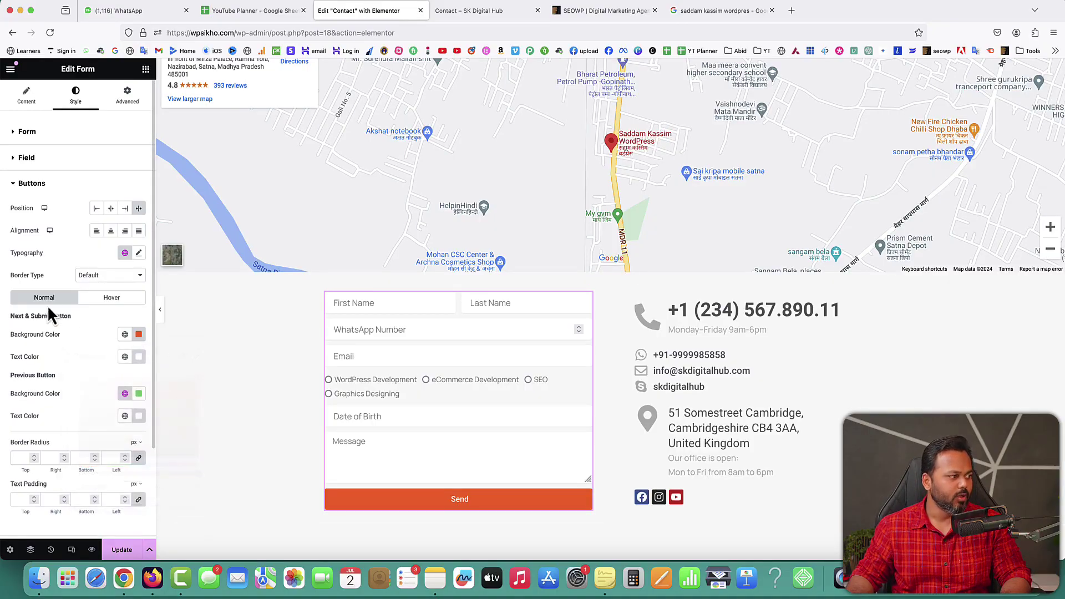
Step: Make the button background black on hover and update the page
left_click(111, 298)
left_click(139, 335)
left_click_drag(126, 401, 50, 482)
left_click(77, 333)
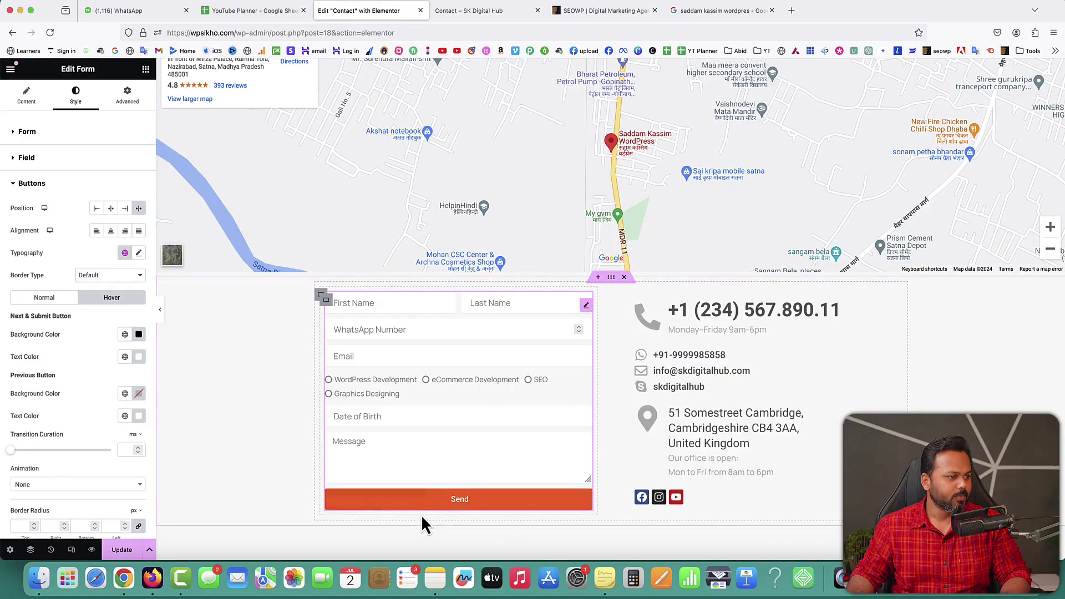
left_click(122, 549)
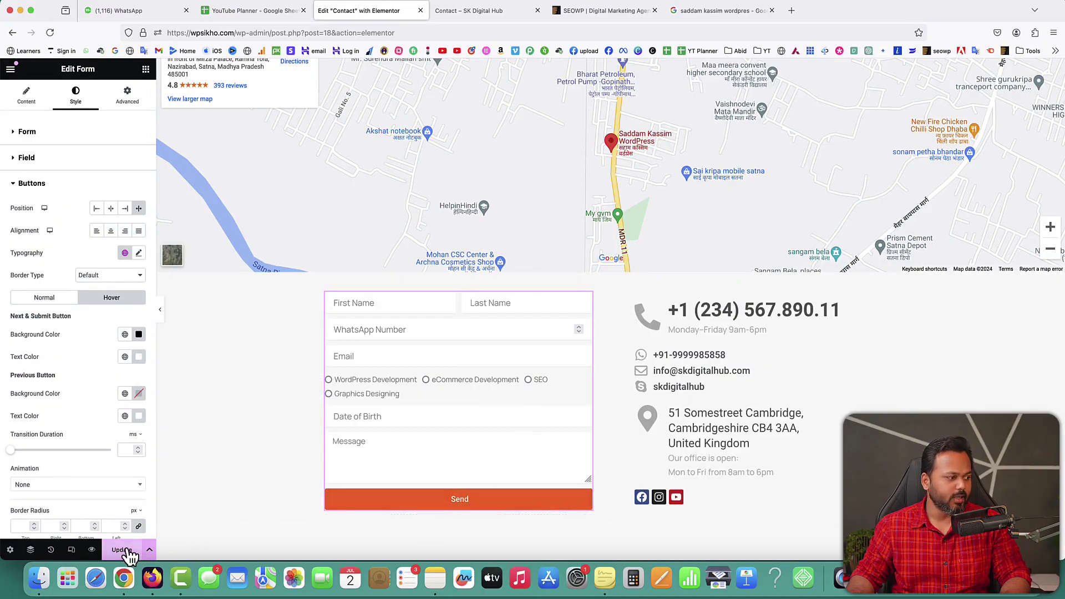
left_click(469, 10)
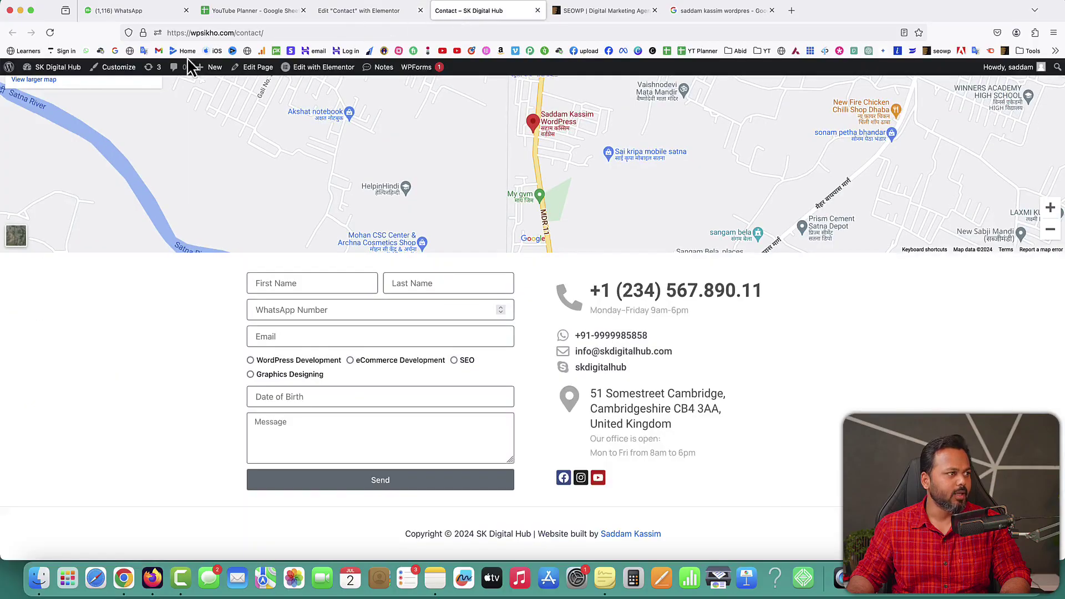
left_click(50, 32)
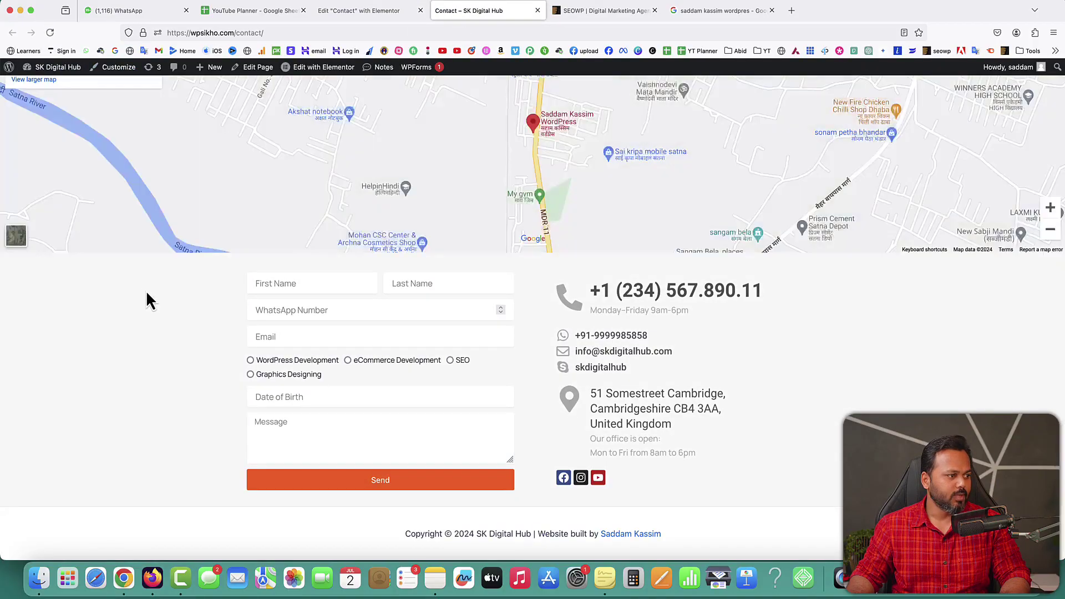
scroll(542, 345, "down", 1)
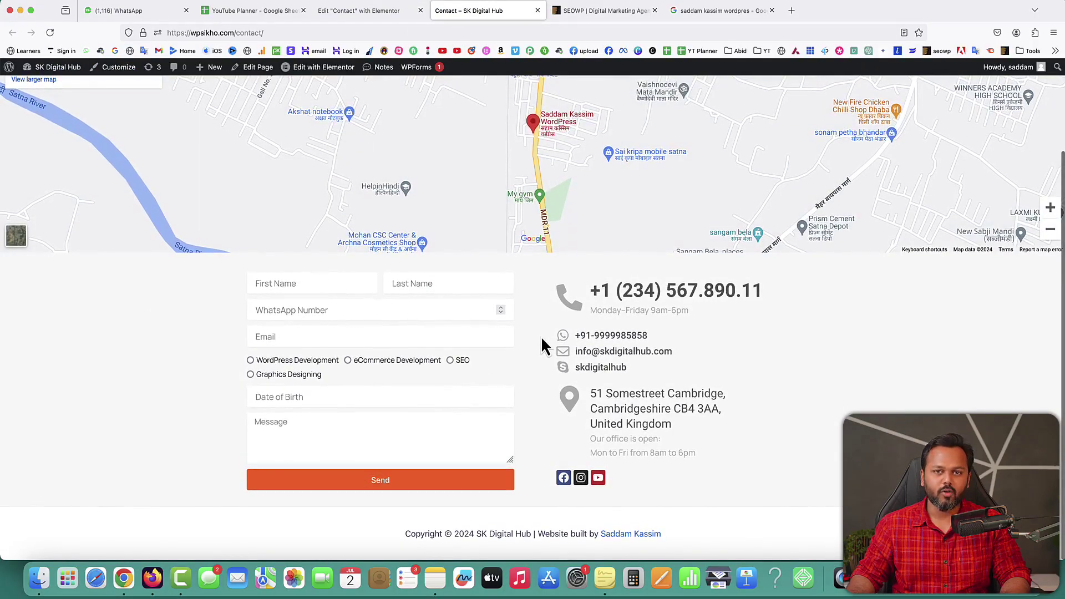
left_click(311, 282)
left_click(411, 285)
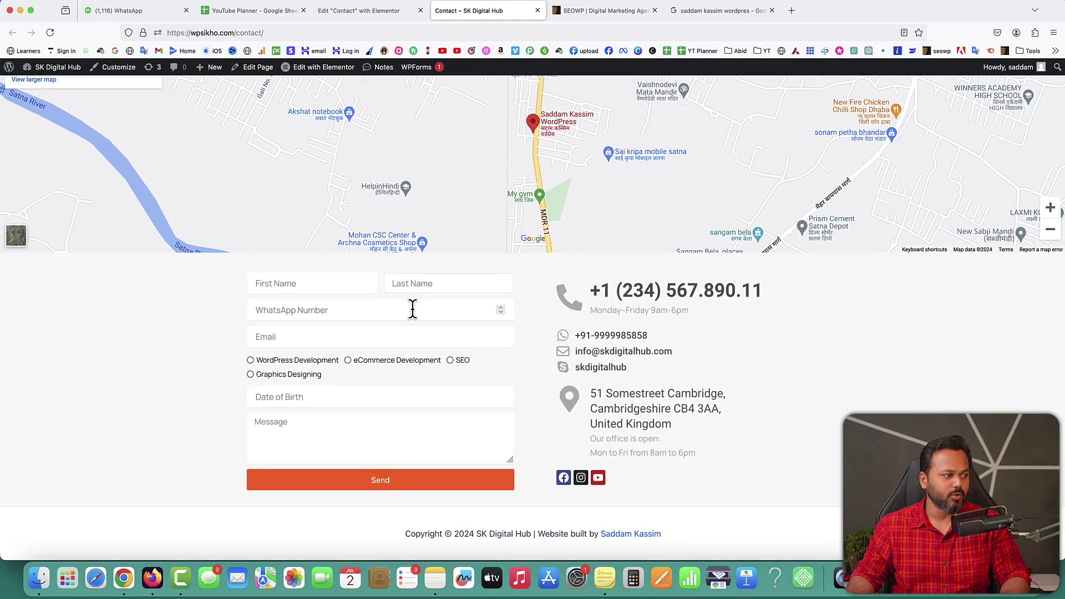
left_click(413, 309)
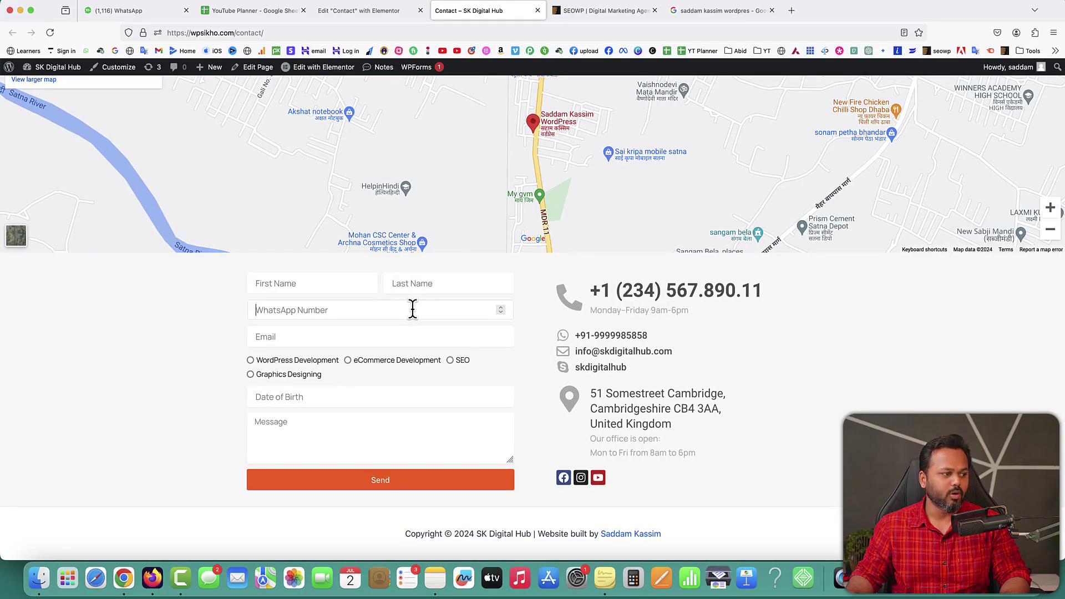
left_click(214, 321)
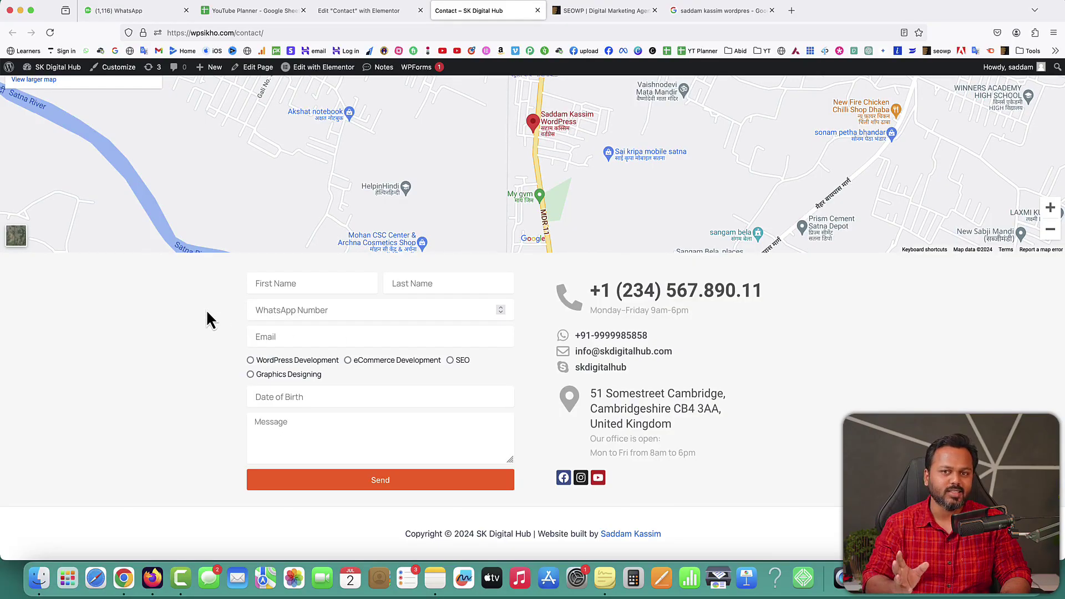
left_click(367, 11)
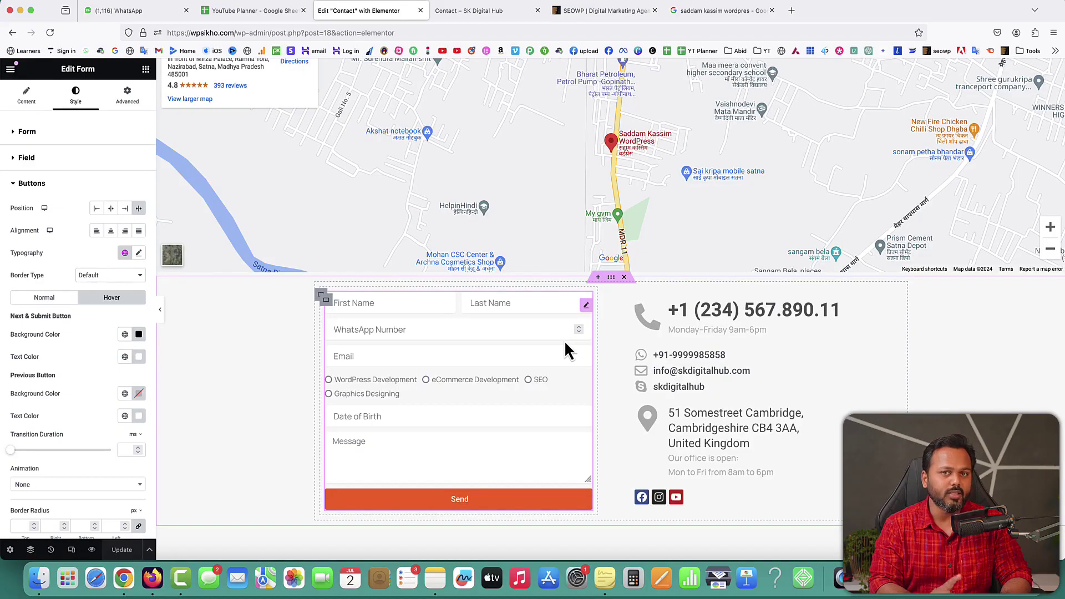
Step: Open the Buttons section in the form's Content settings
right_click(586, 305)
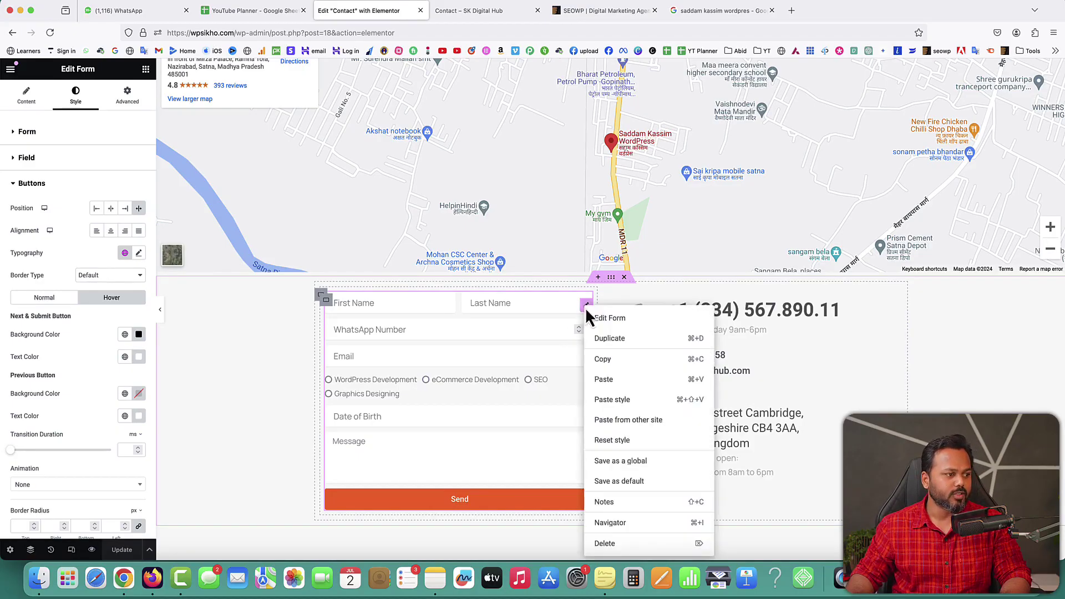
left_click(595, 314)
left_click(34, 99)
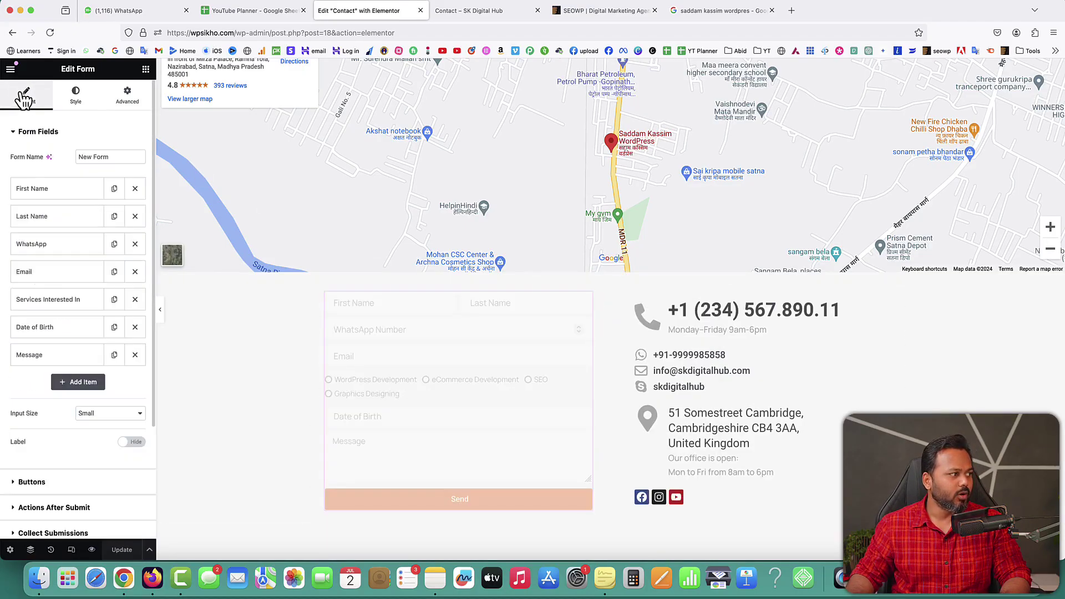
left_click(15, 133)
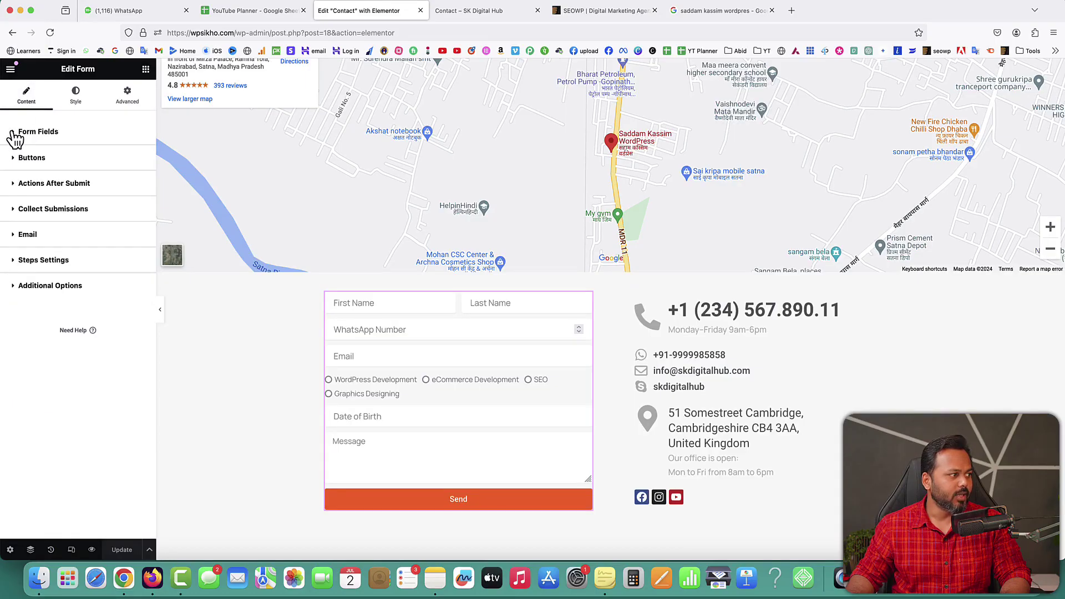
left_click(23, 158)
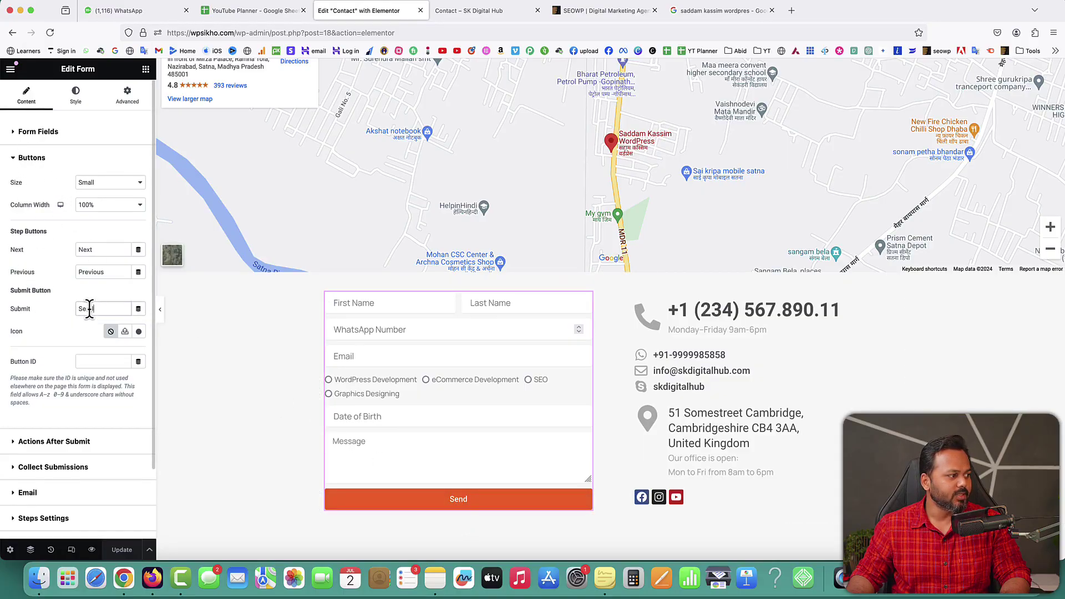
Step: Change the submit button text to 'Send my inquiry' and expand Actions After Submit
left_click_drag(94, 308, 65, 308)
key("Caps_Lock")
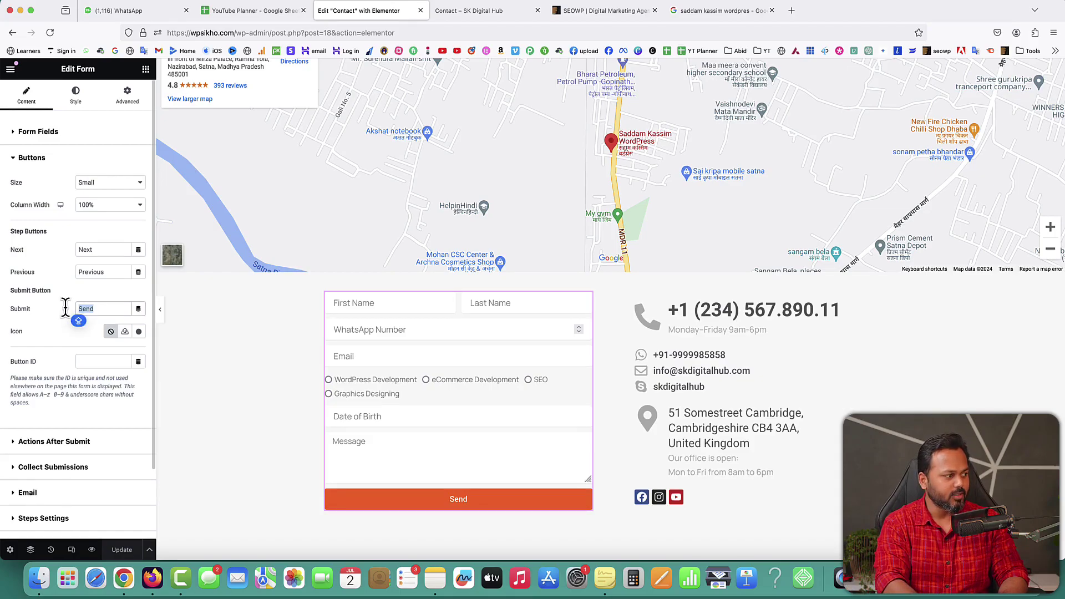
type("Send my ")
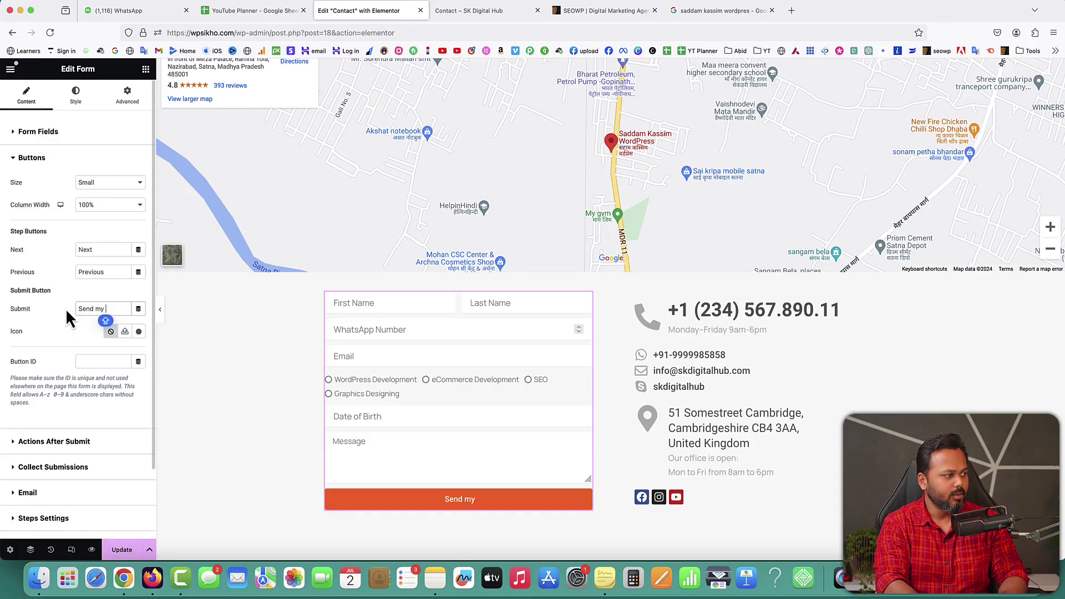
type("Inquiry")
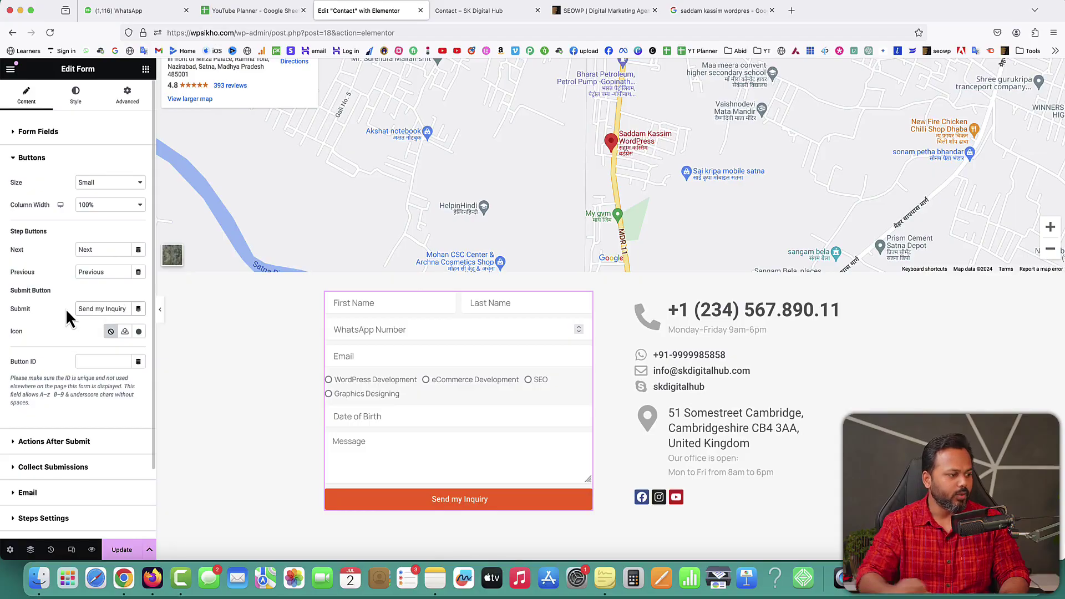
left_click(107, 309)
key("BackSpace")
type("i")
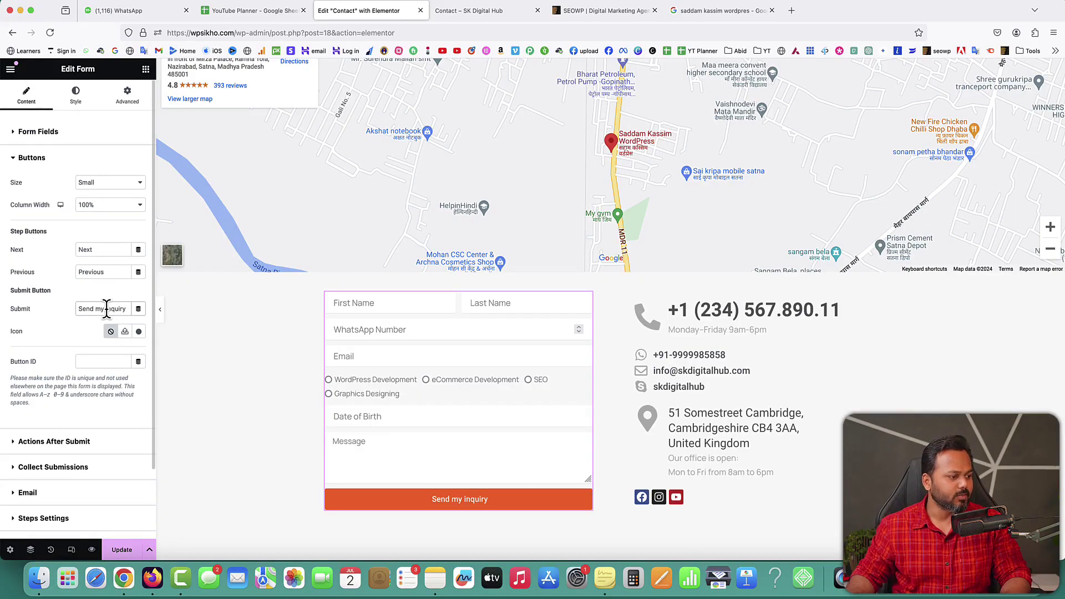
left_click(32, 160)
left_click(36, 188)
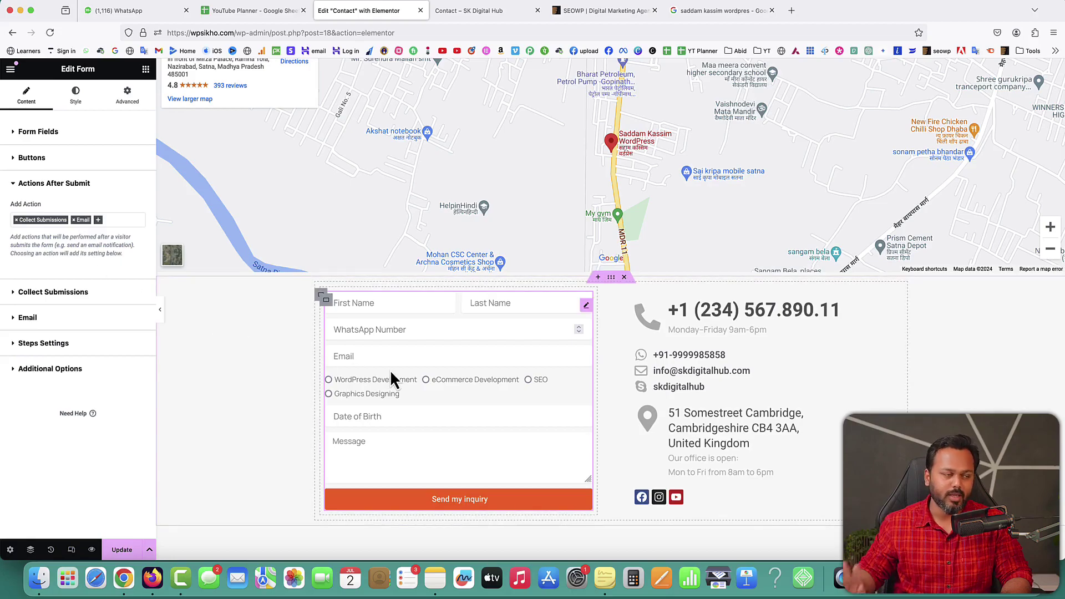
Step: Change the notification email subject to 'SK Digital Hub Inquiry'
left_click(49, 185)
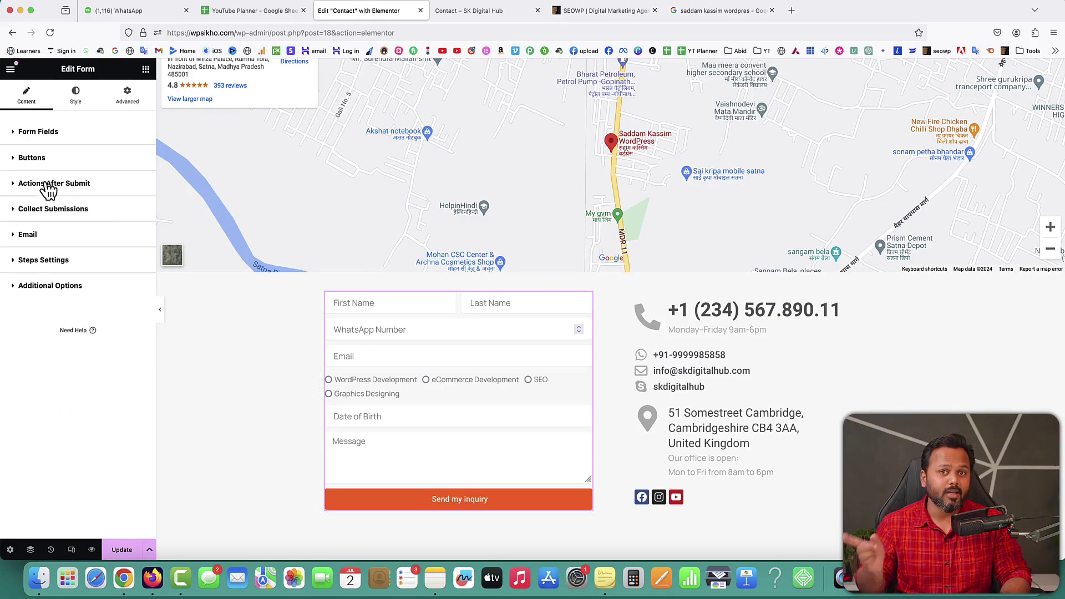
left_click(27, 235)
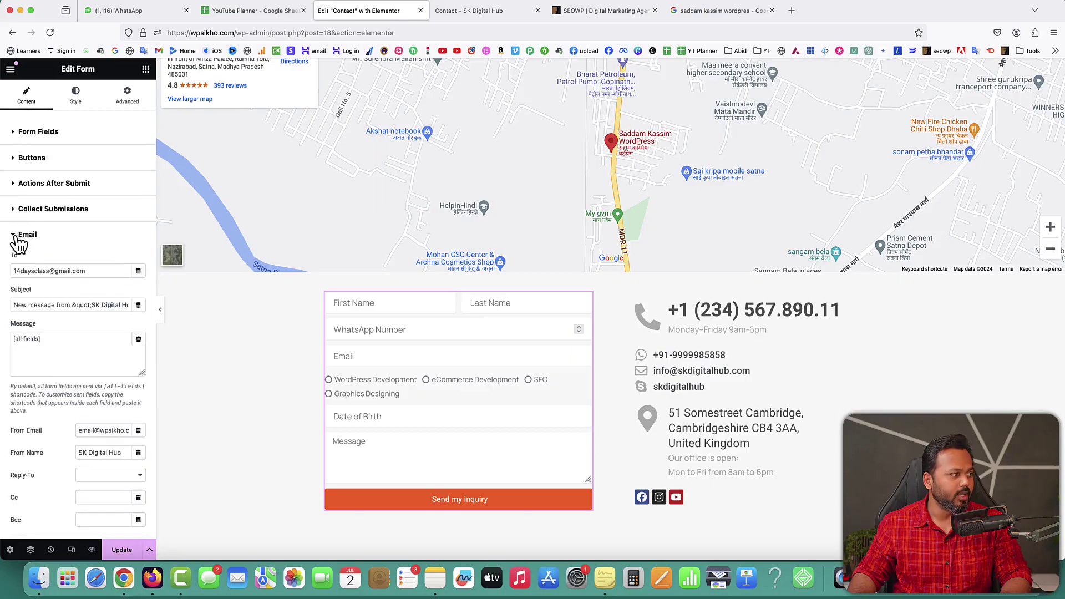
left_click_drag(95, 272, 11, 275)
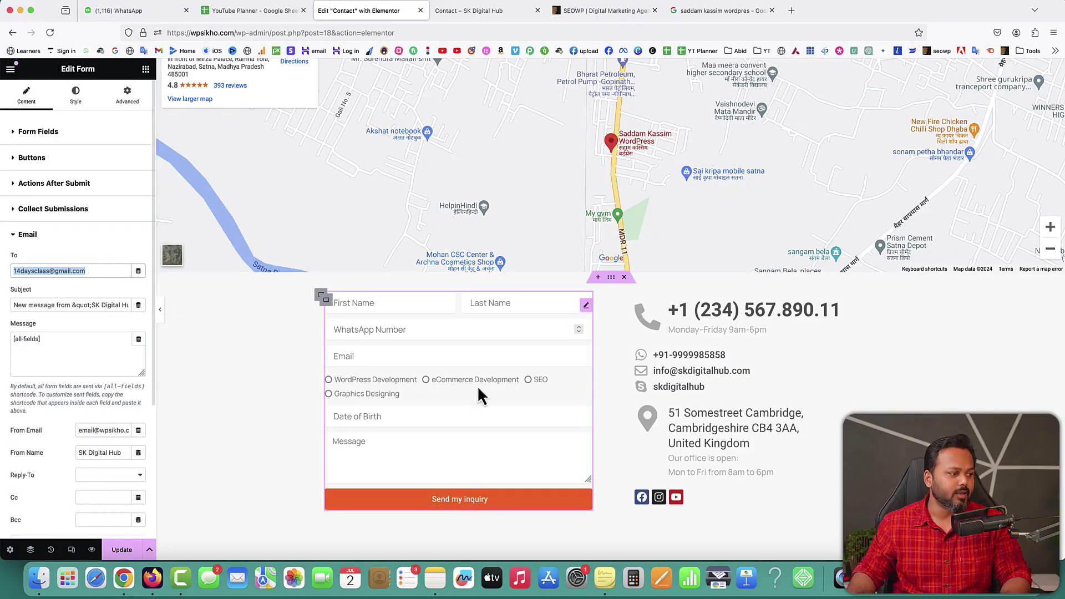
left_click(67, 305)
left_click_drag(90, 305, 3, 311)
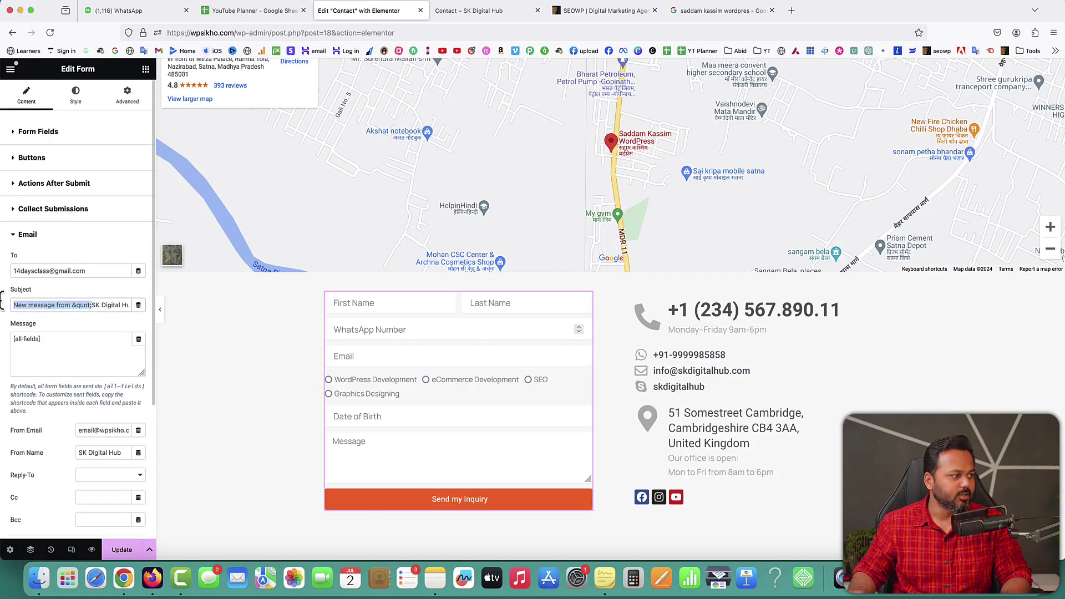
key("BackSpace")
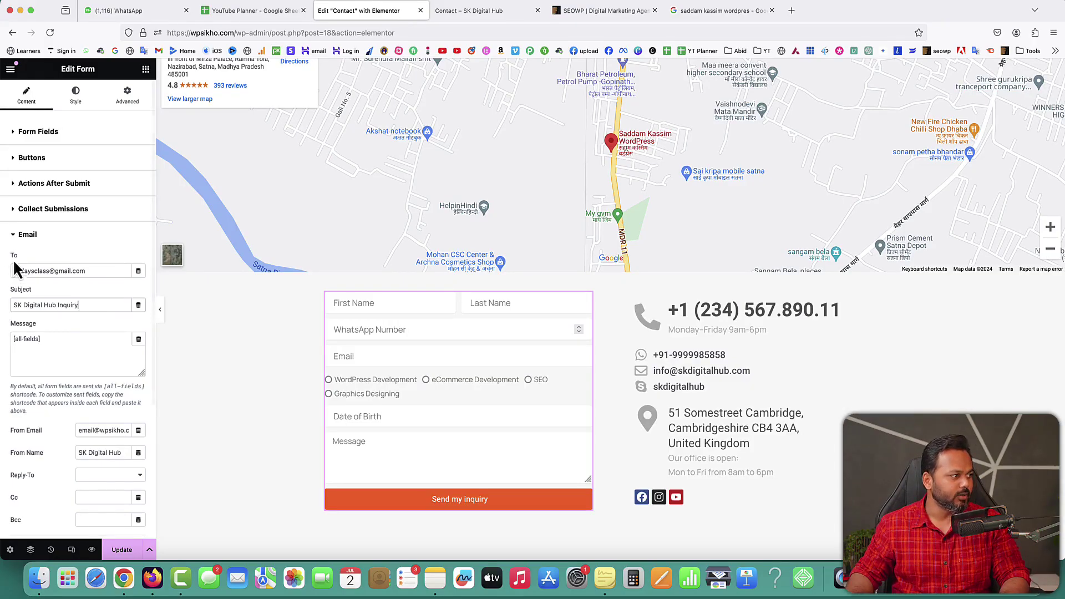
Step: Review the submission and step settings, then turn on Custom Messages in Additional Options
left_click(39, 210)
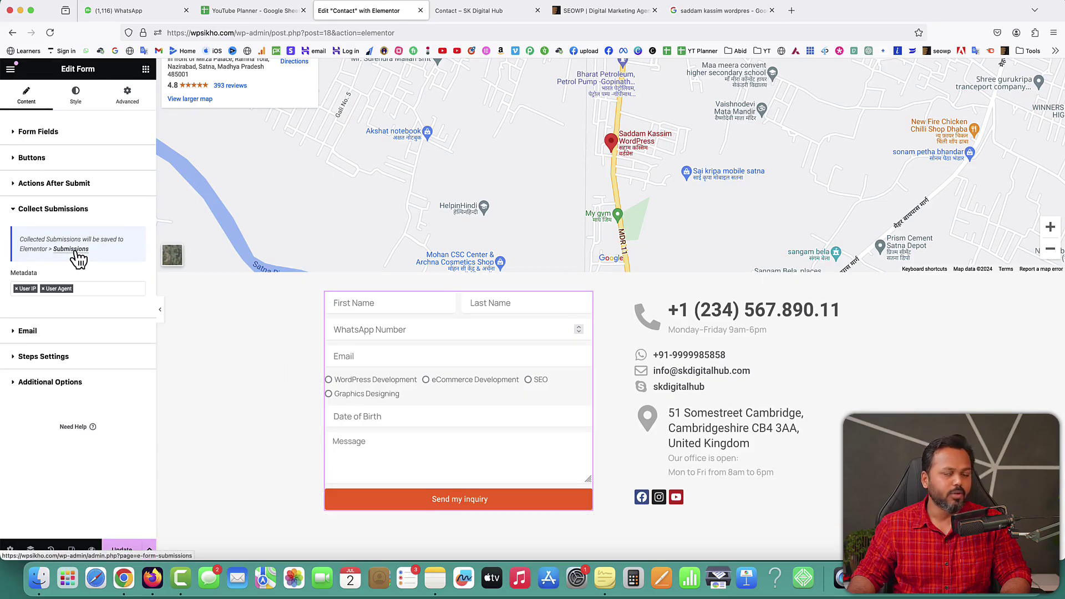
left_click(41, 211)
left_click(40, 271)
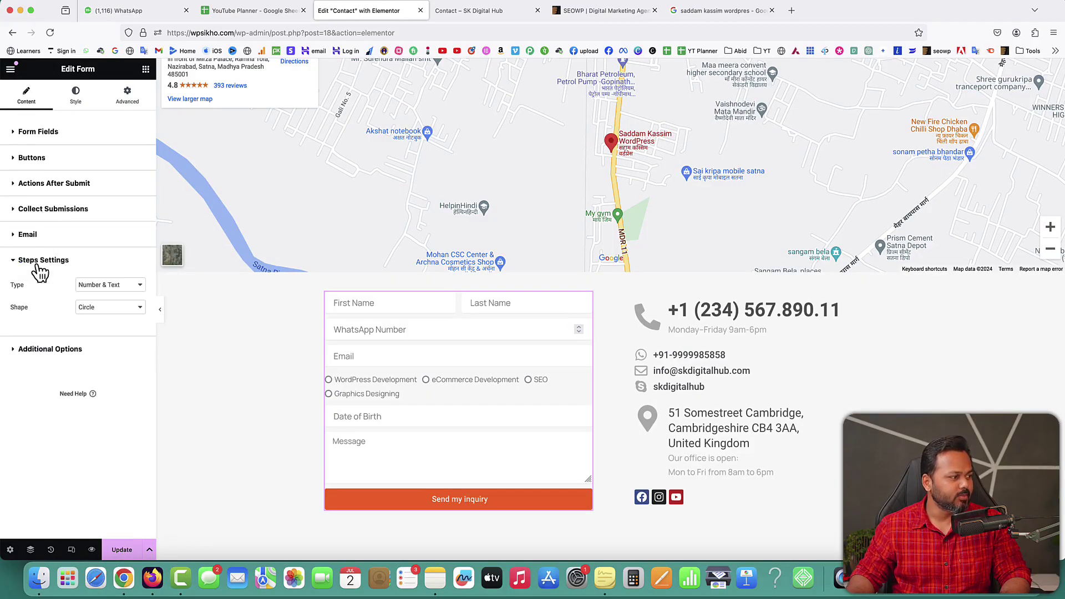
left_click(40, 268)
left_click(39, 291)
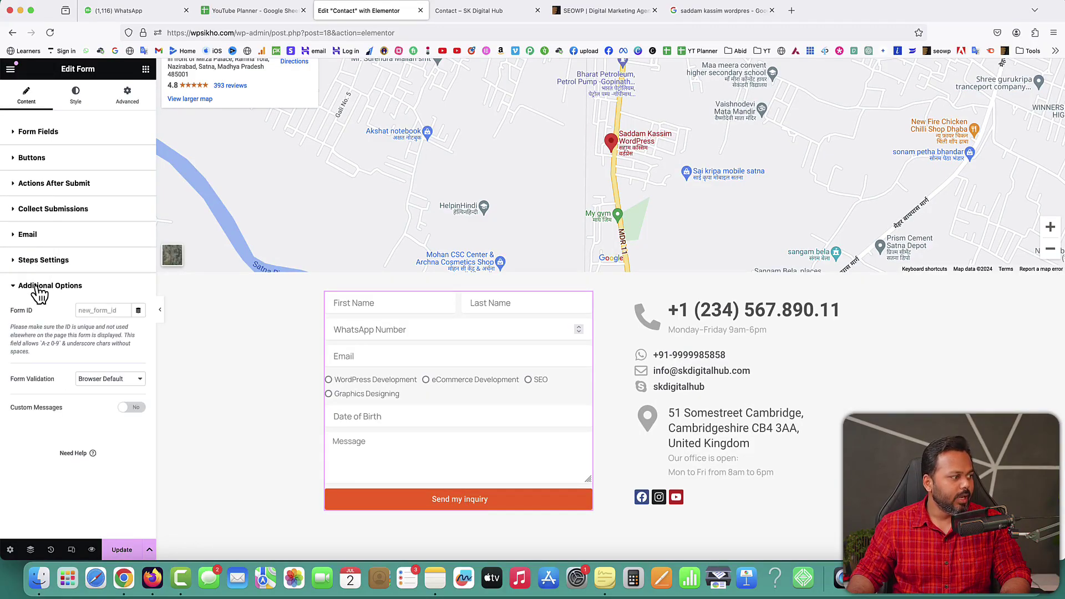
left_click(133, 408)
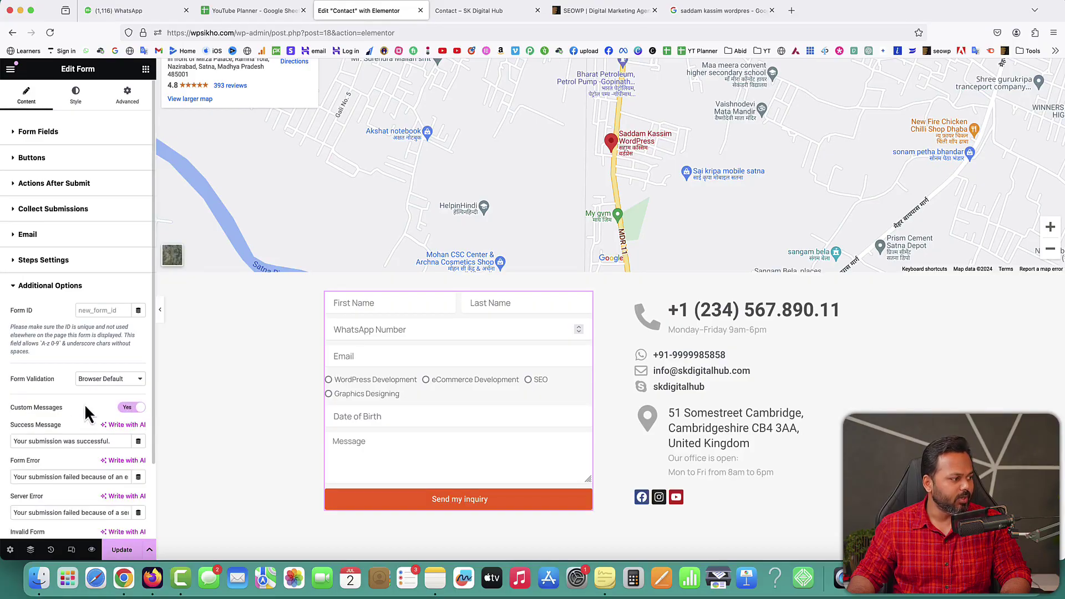
Step: Set the success message to 'Your application has been submitted successfully.' and save the page
scroll(85, 404, "down", 4)
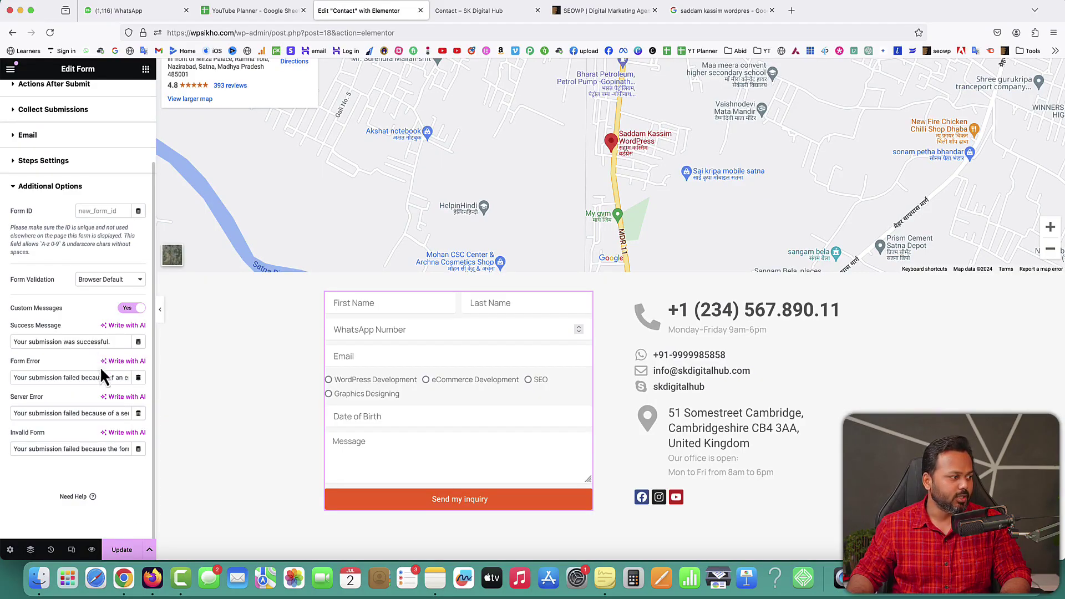
left_click_drag(114, 342, 5, 338)
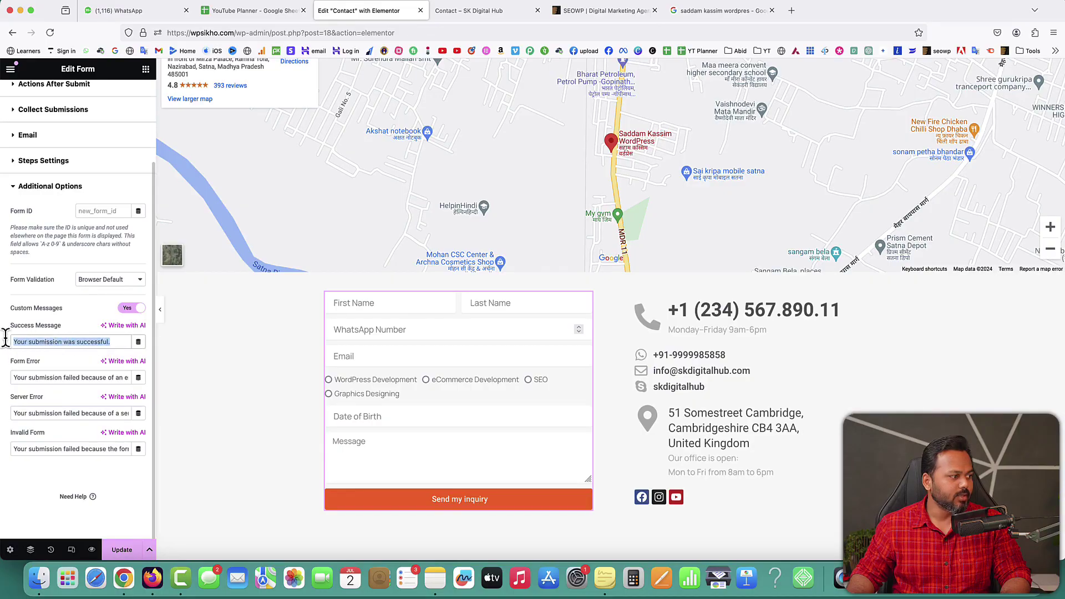
type("Your ")
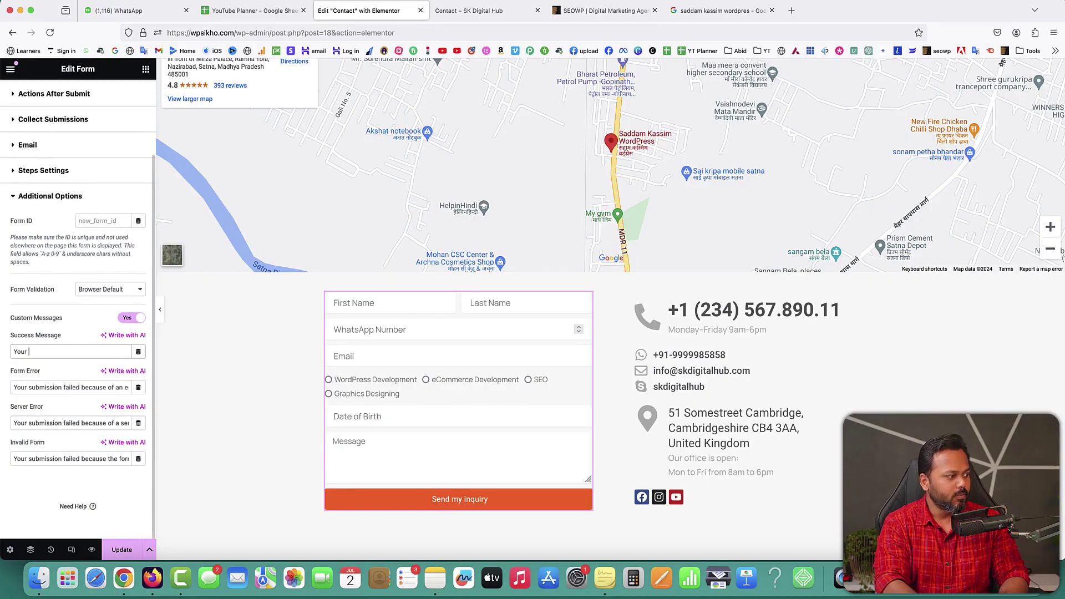
type("application has been submit")
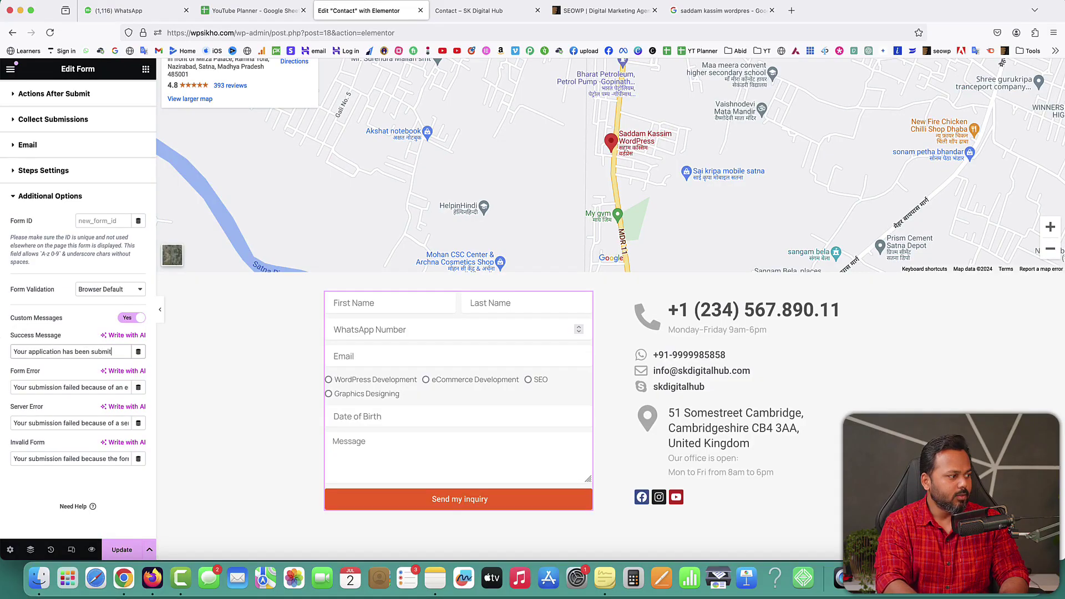
type("suc")
key("BackSpace")
key("BackSpace")
key("BackSpace")
type("successfully.")
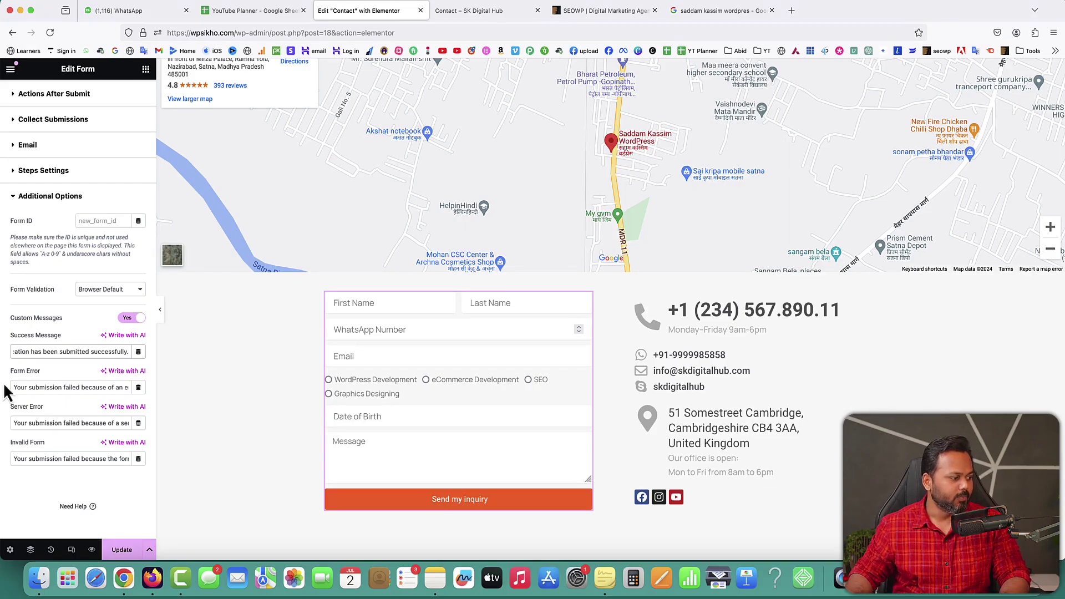
left_click(123, 550)
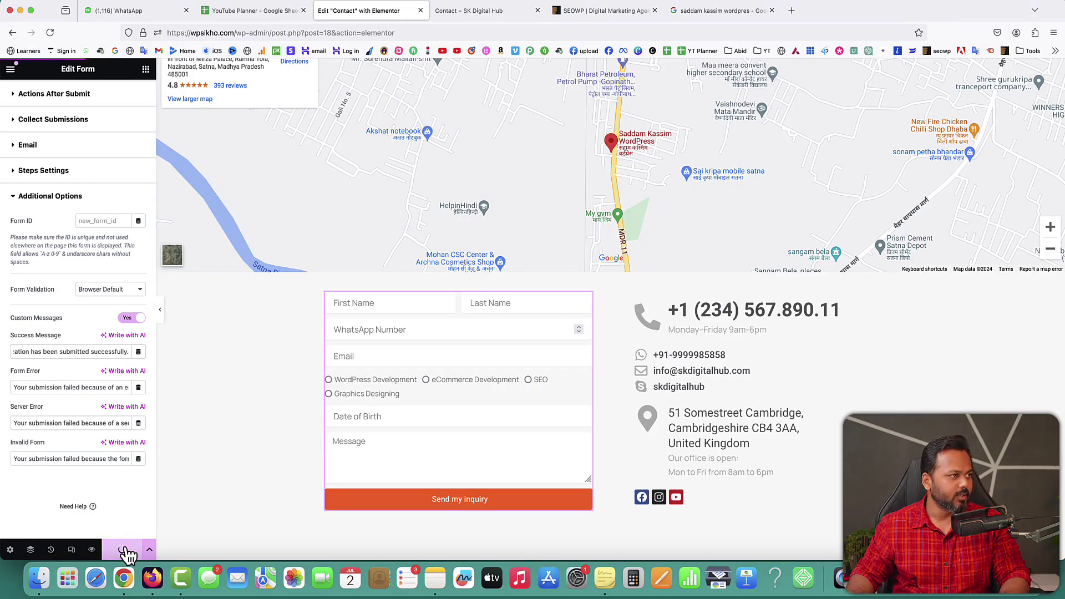
left_click(487, 11)
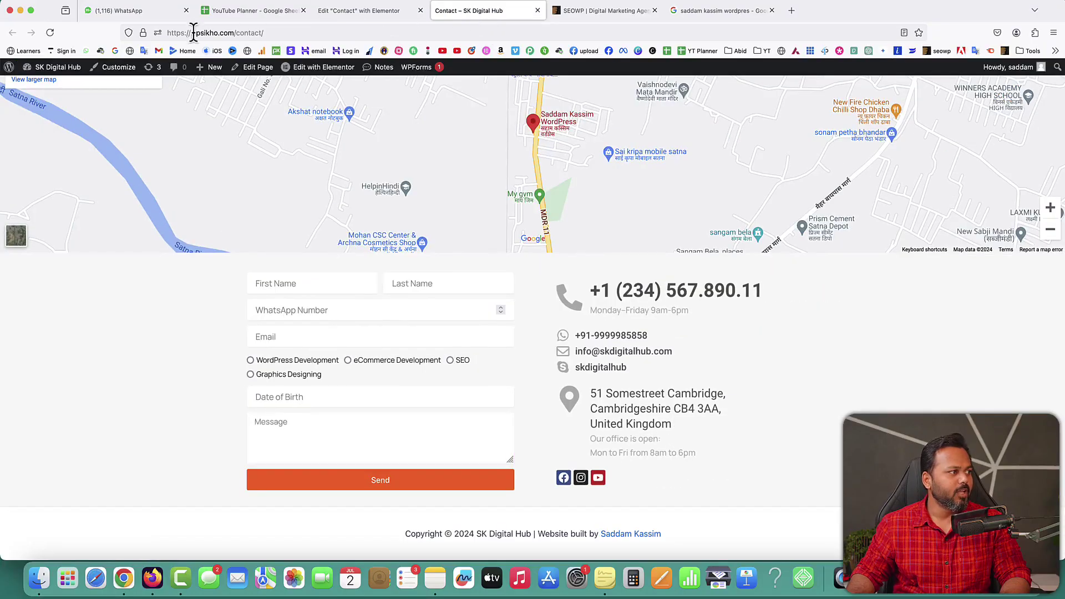
Step: Reload the live Contact page and enter a test first name, last name, WhatsApp number and email
left_click(51, 33)
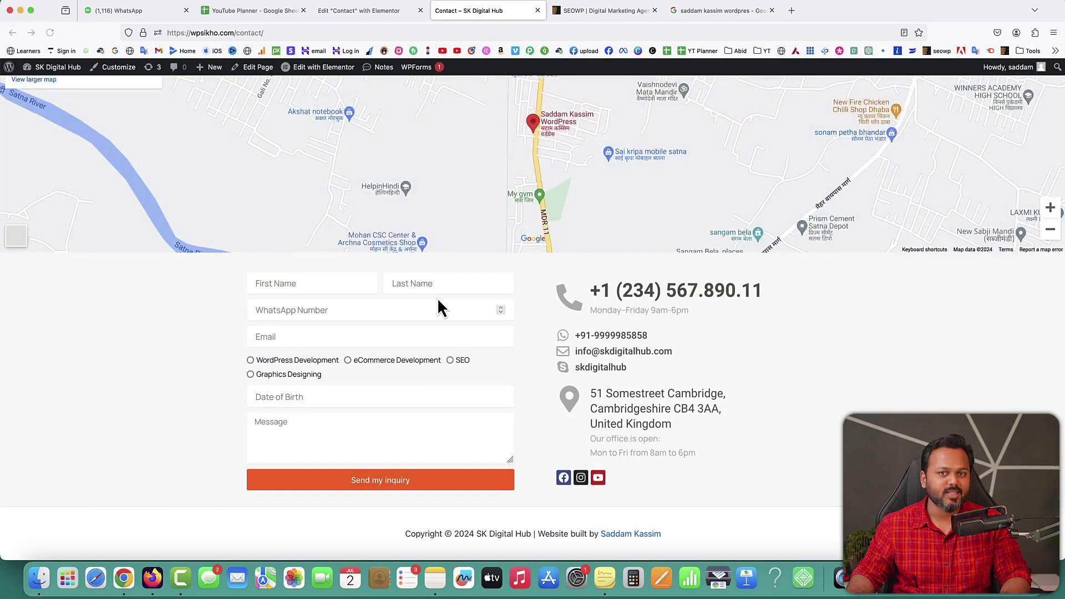
left_click(295, 284)
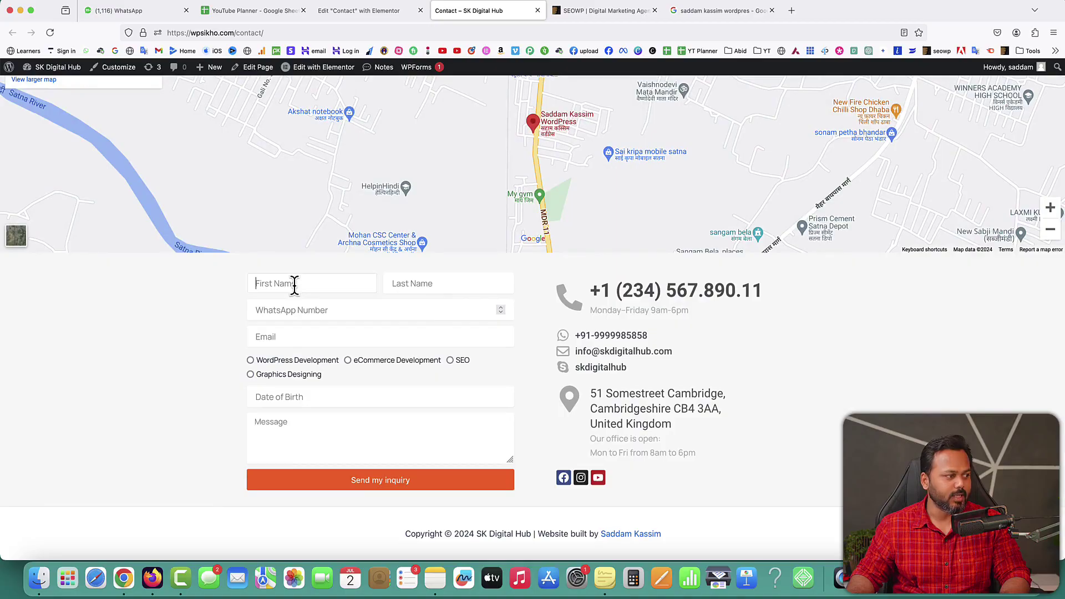
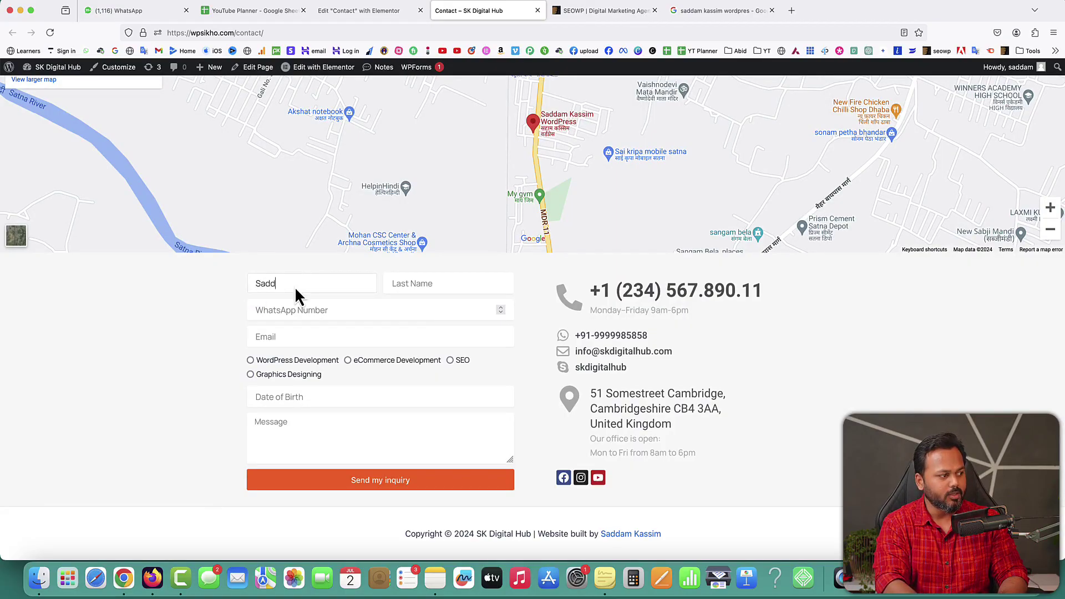
key("Tab")
key("Tab")
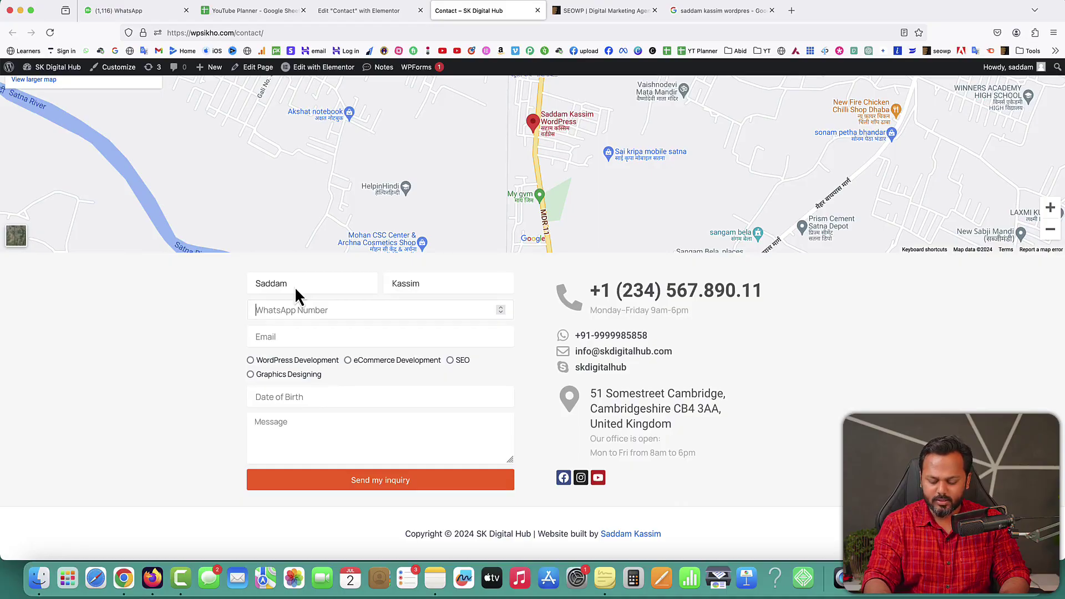
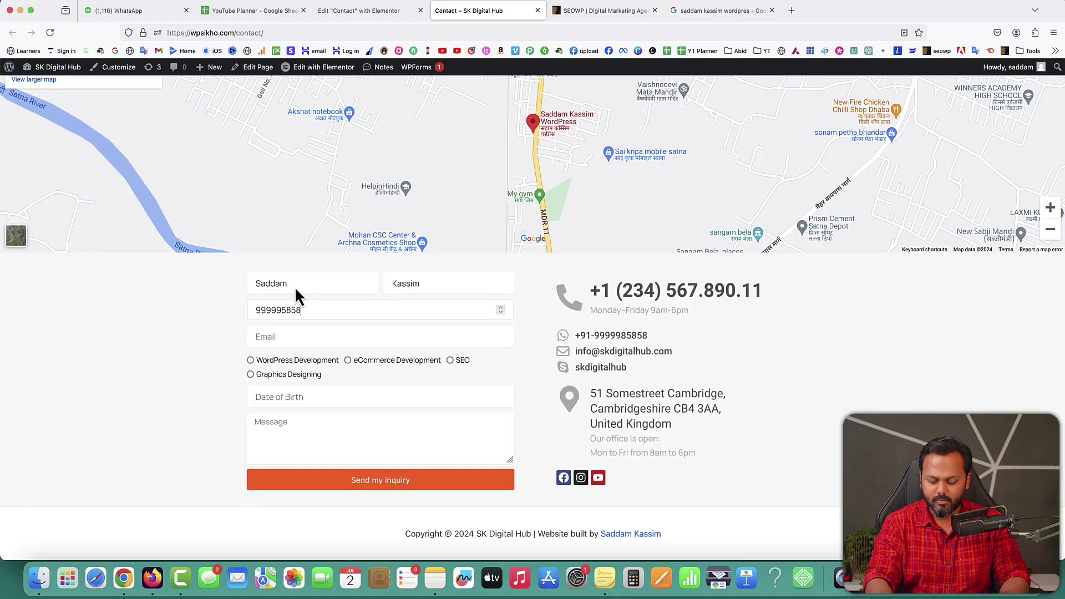
key("Tab")
type("sadda")
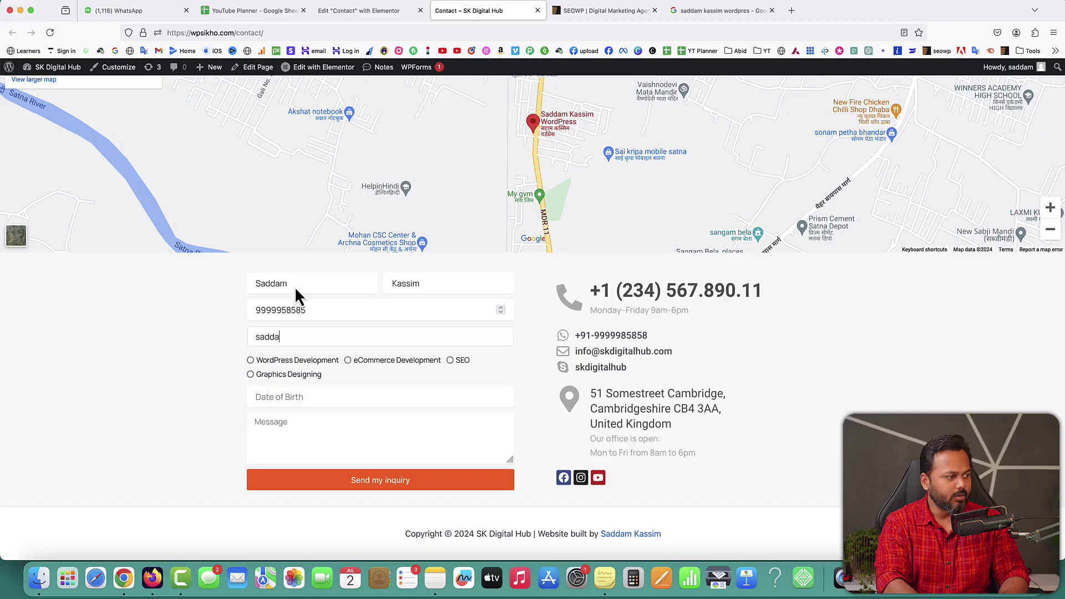
key("BackSpace")
key("BackSpace")
key("BackSpace")
key("BackSpace")
key("BackSpace")
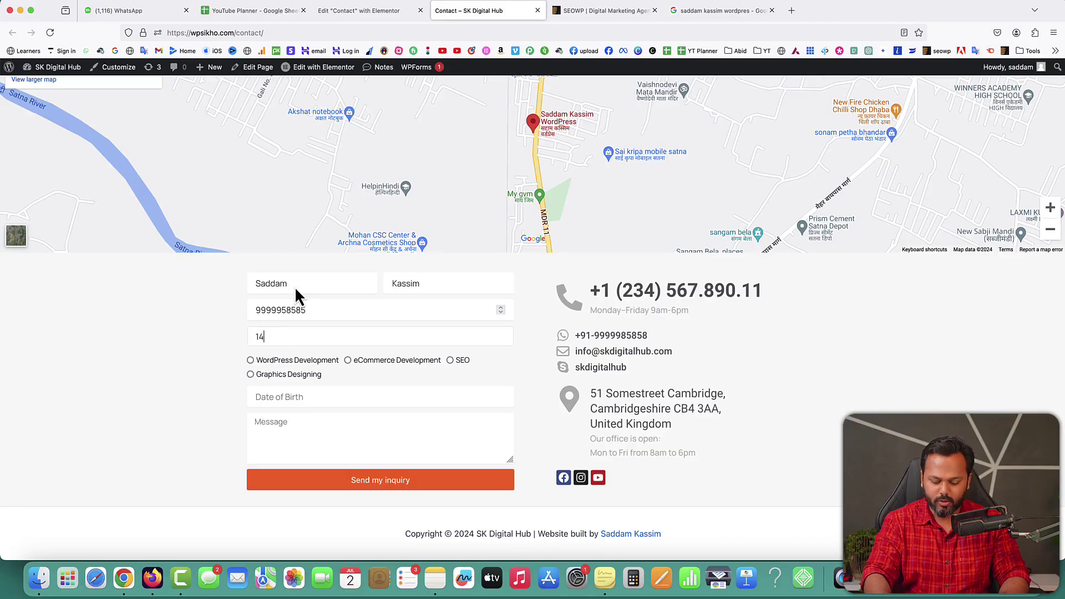
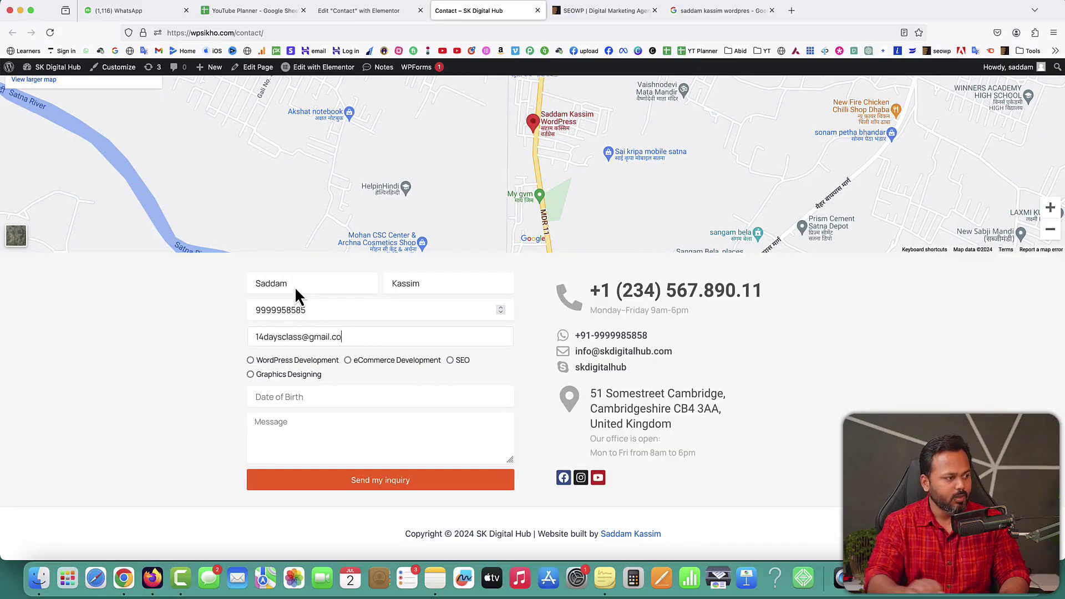
Step: Choose eCommerce Development as the service and set the birth date to 1 July 2006
left_click(349, 360)
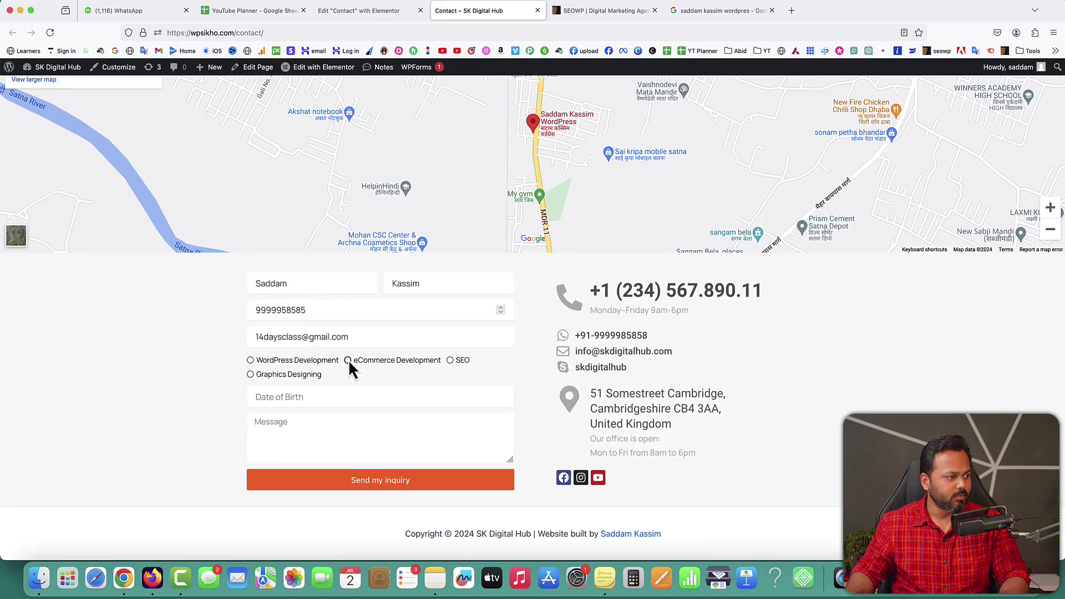
left_click(327, 394)
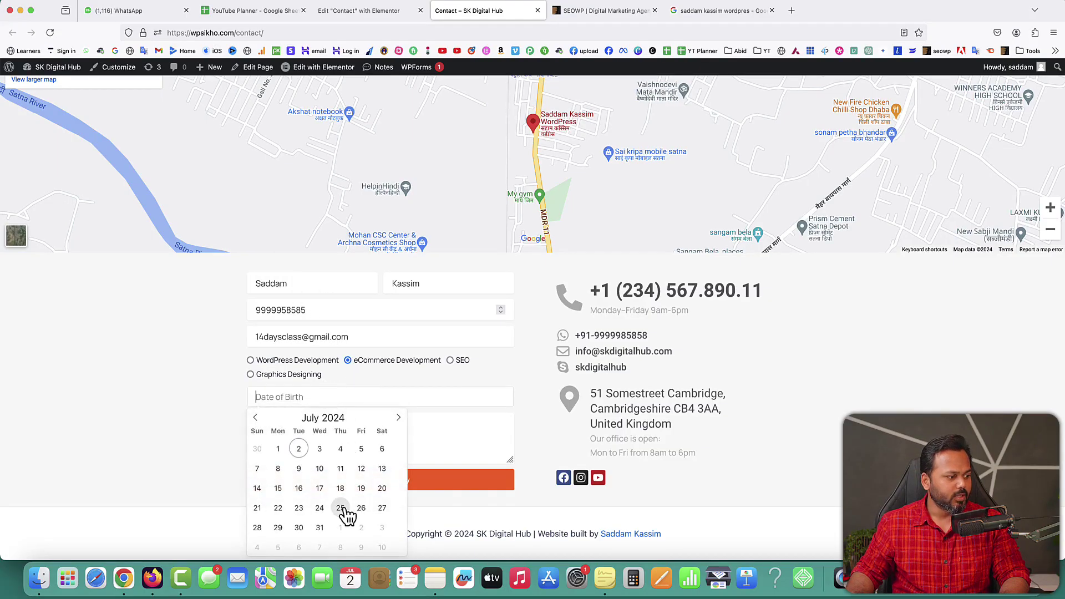
double_click(333, 417)
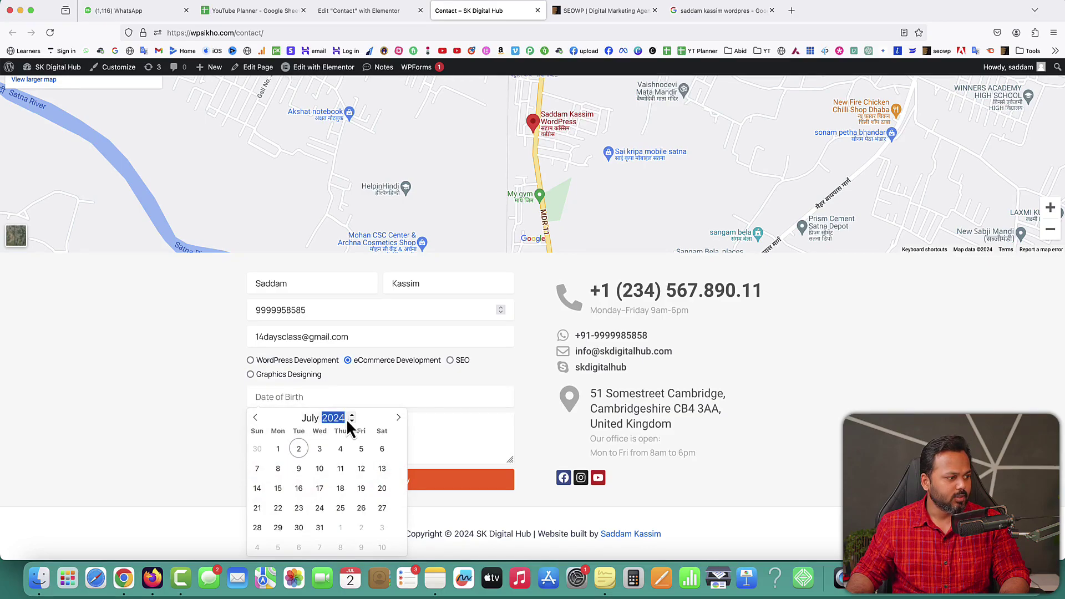
left_click(352, 416)
left_click(352, 415)
left_click(352, 416)
left_click(351, 415)
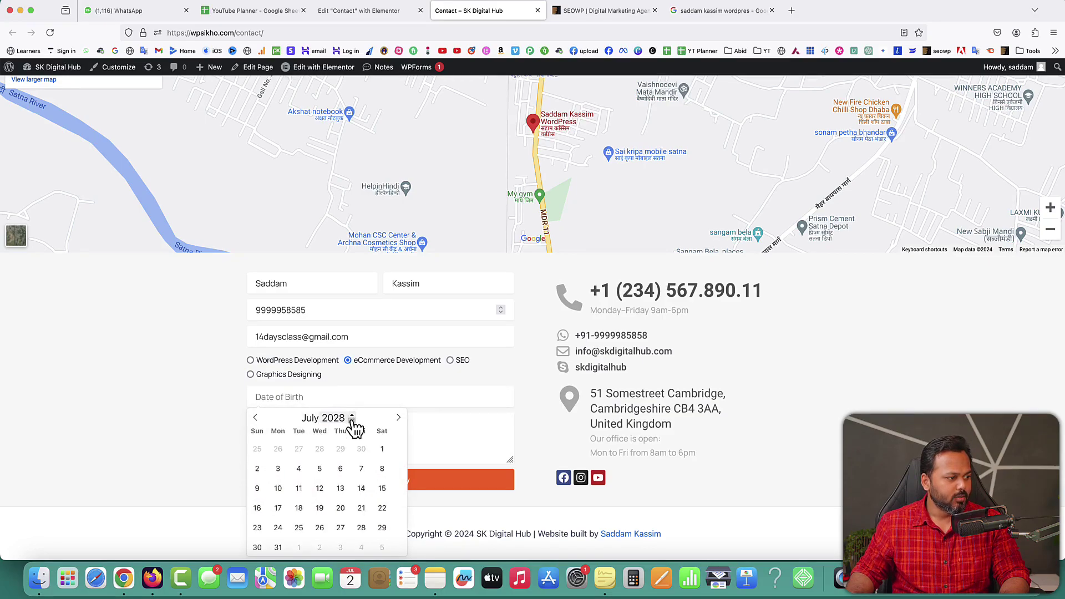
left_click(352, 420)
triple_click(352, 420)
double_click(352, 420)
double_click(352, 421)
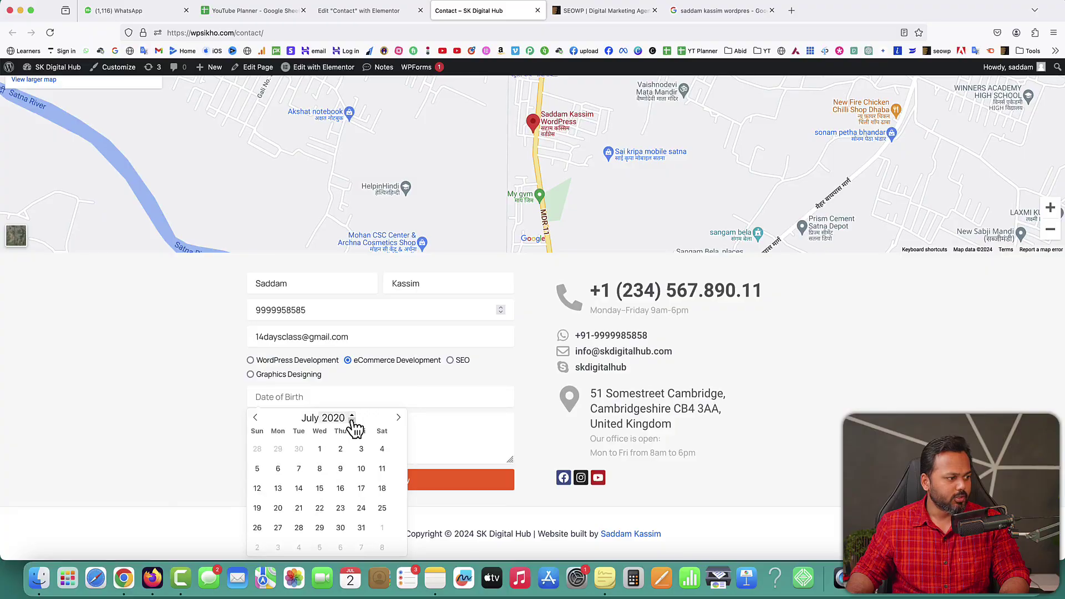
double_click(352, 421)
double_click(351, 421)
double_click(352, 421)
double_click(352, 420)
double_click(352, 420)
double_click(351, 420)
double_click(352, 420)
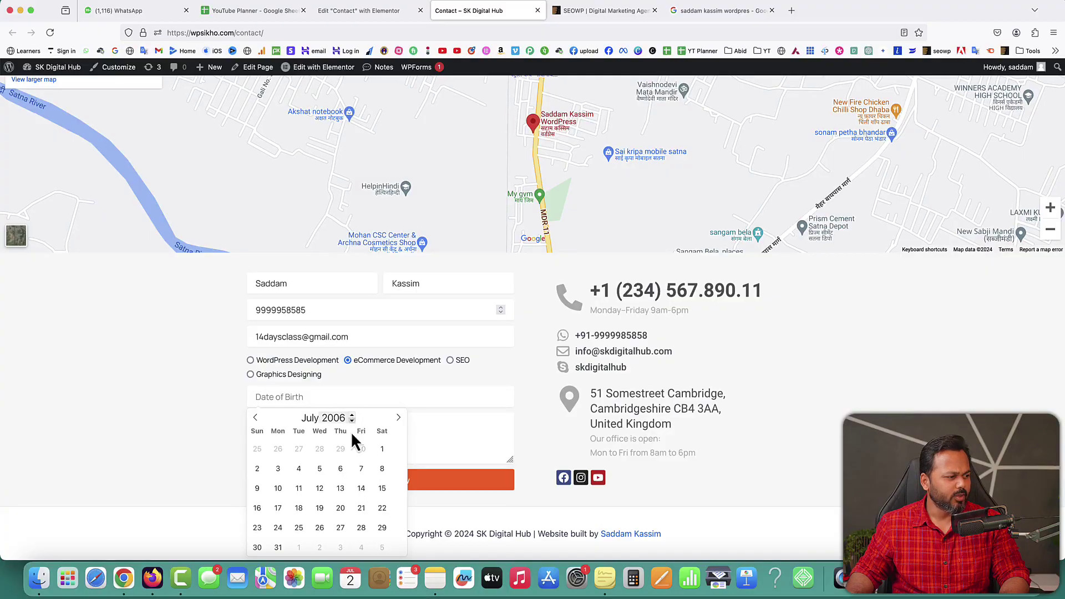
left_click(382, 449)
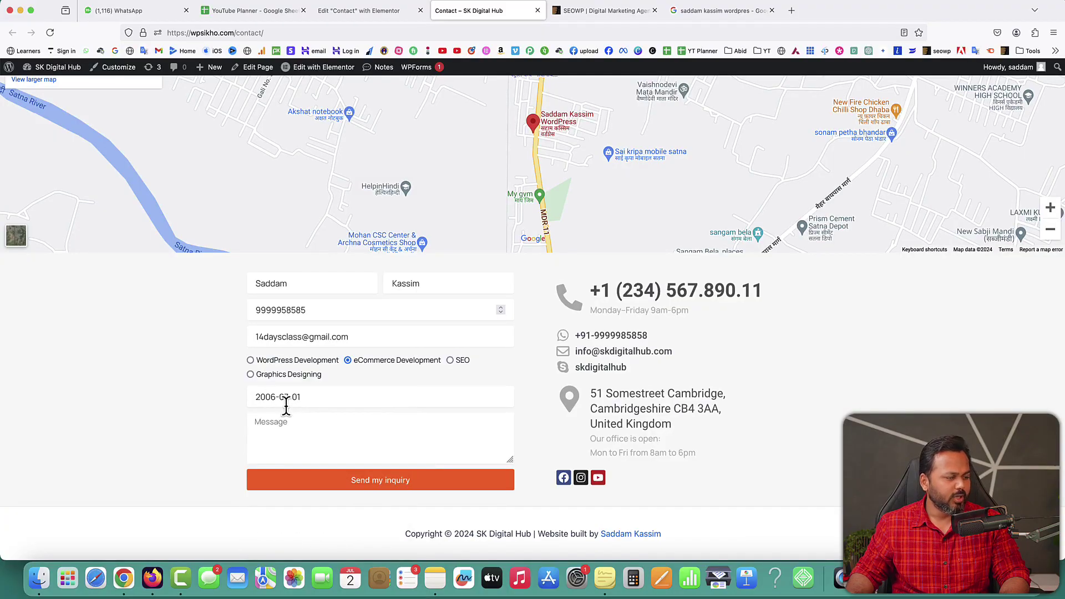
Step: Enter the message 'i am just a dummy message', submit the form, and highlight the confirmation
left_click(297, 427)
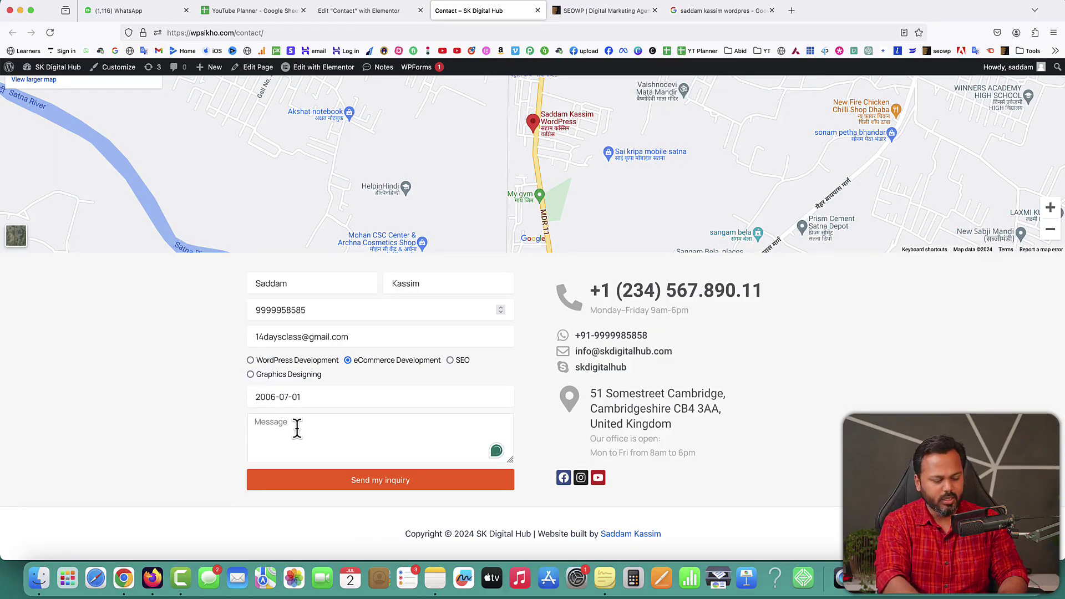
type("i am j")
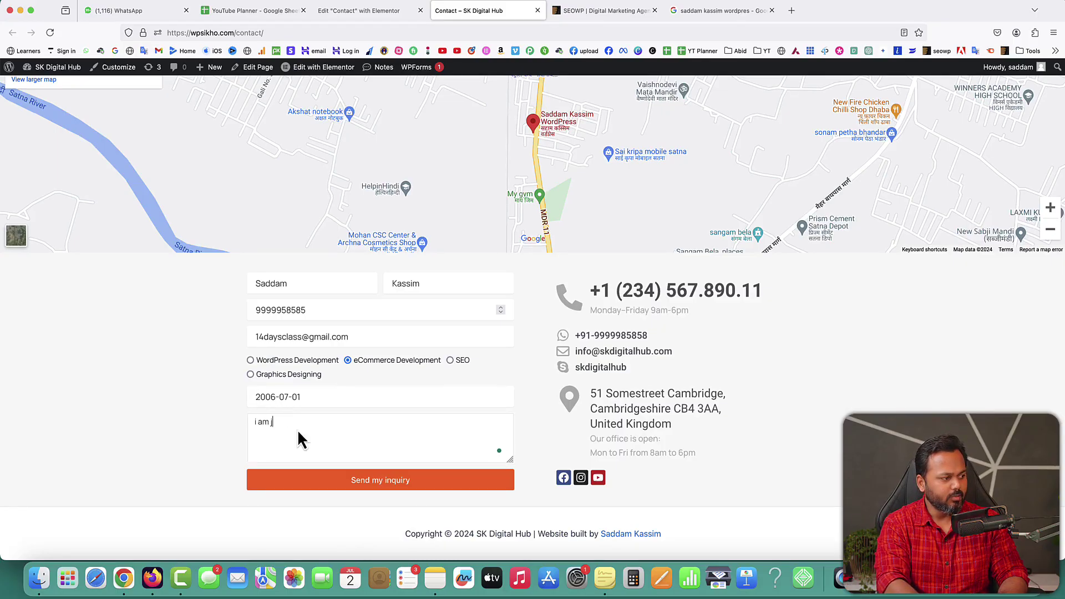
type("ust a dummy message")
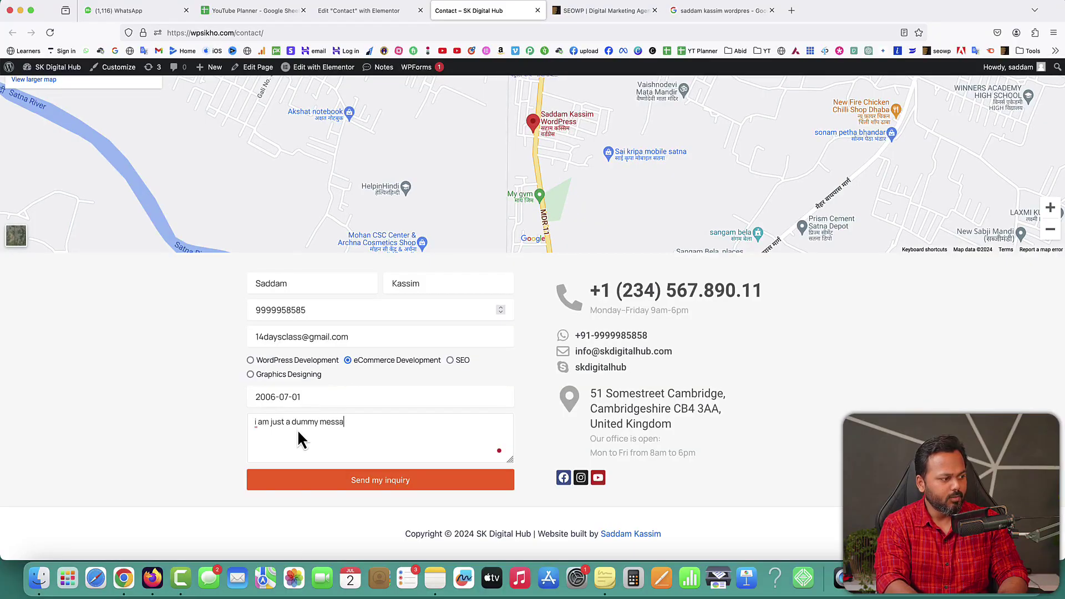
left_click(385, 482)
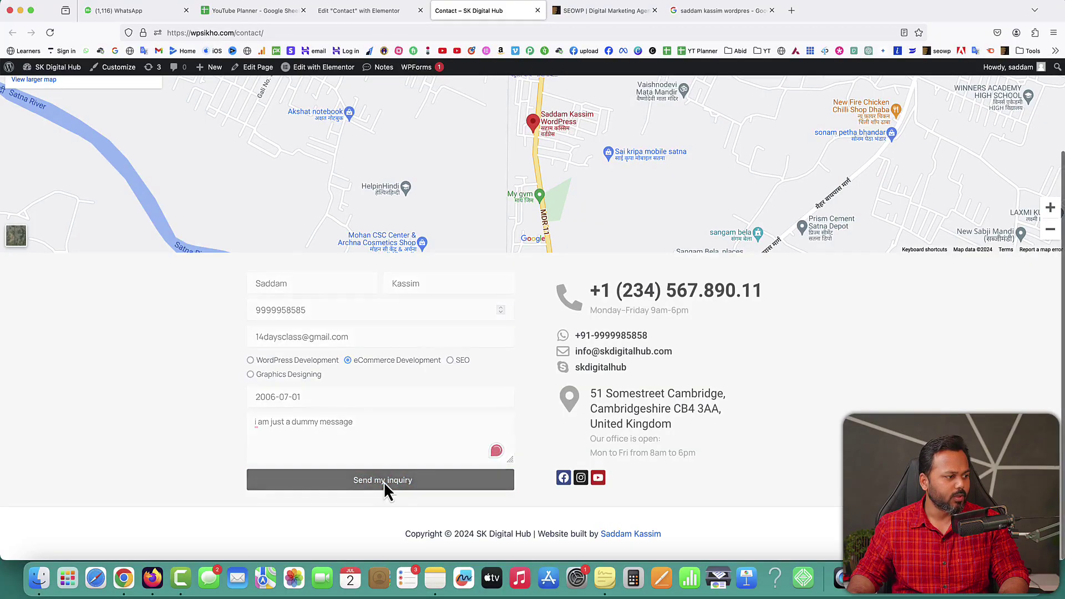
left_click_drag(258, 498, 452, 509)
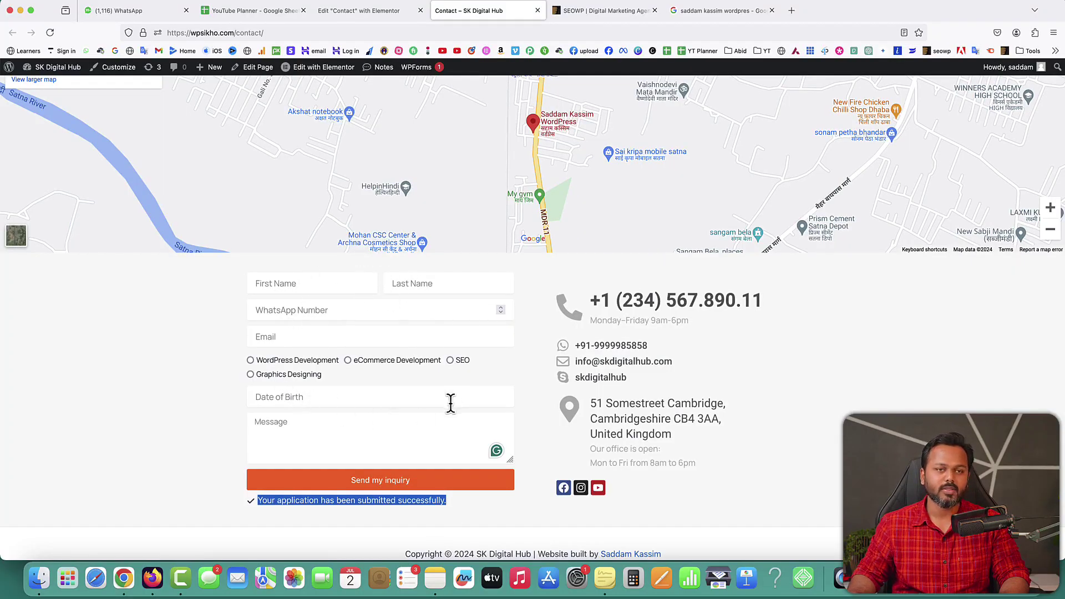
Step: Open Gmail in a new tab and open the SK Digital Hub Inquiry email in Spam
left_click(792, 11)
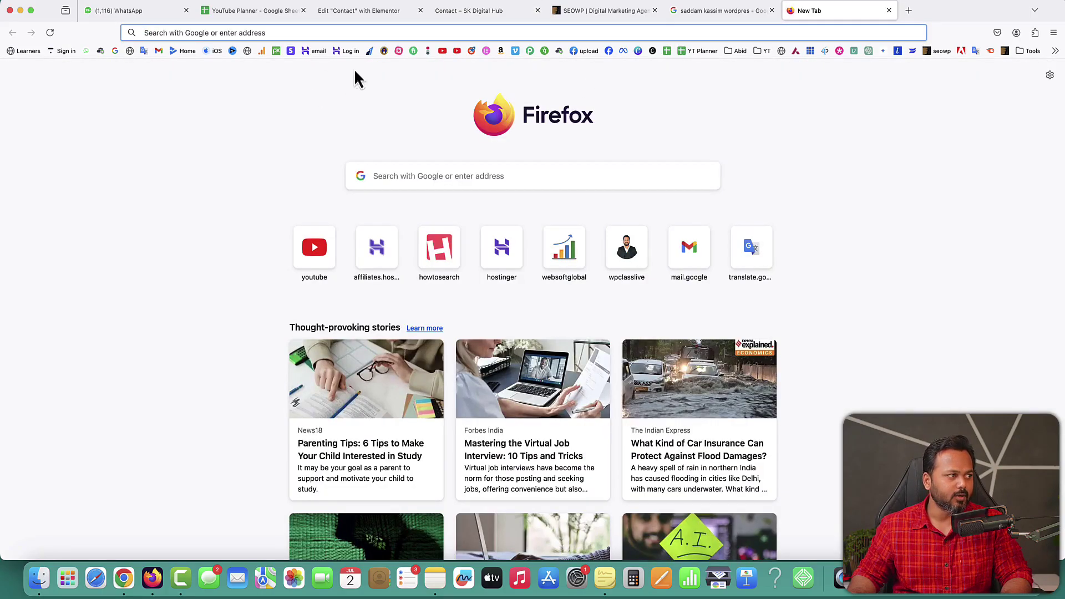
left_click(155, 50)
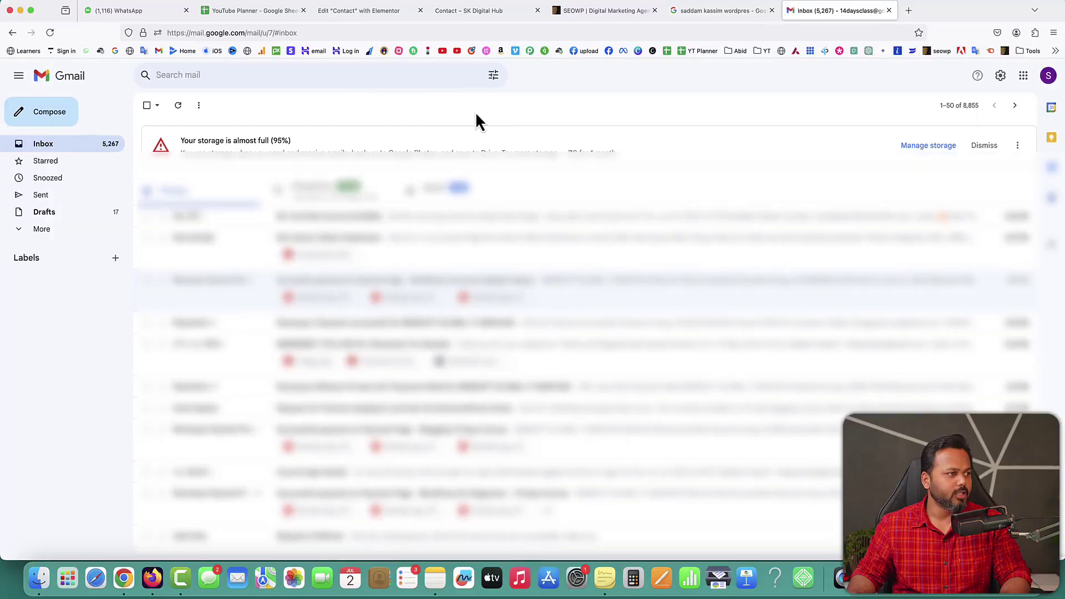
left_click(23, 232)
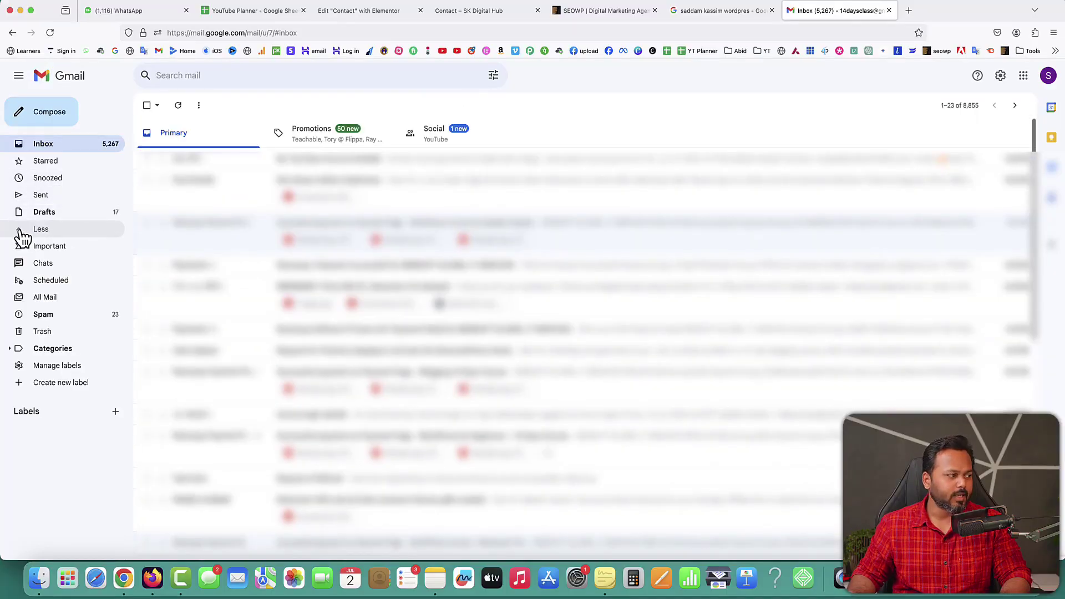
left_click(46, 319)
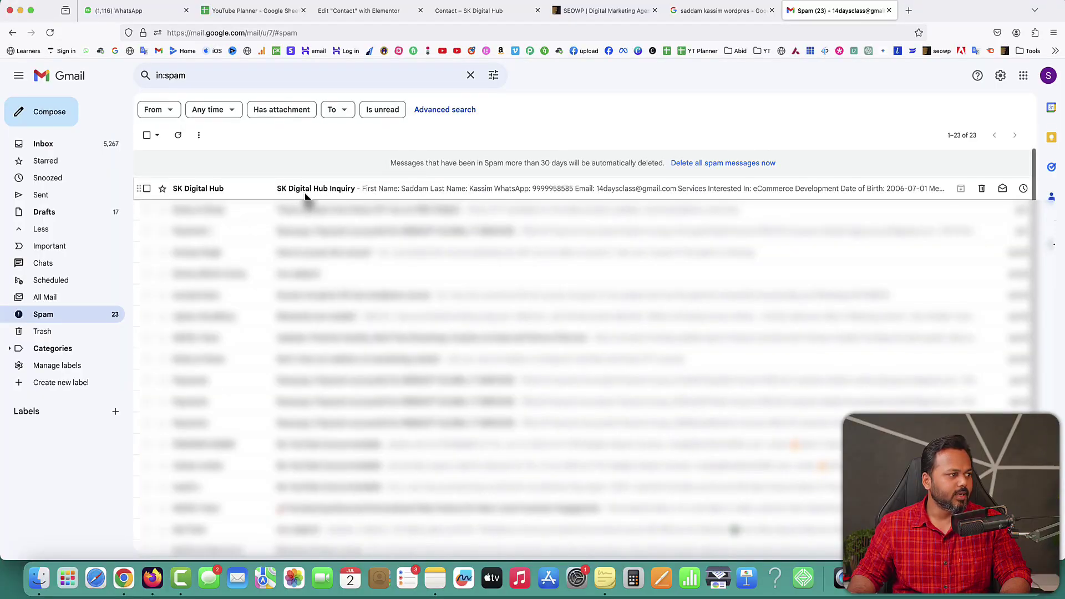
left_click(305, 194)
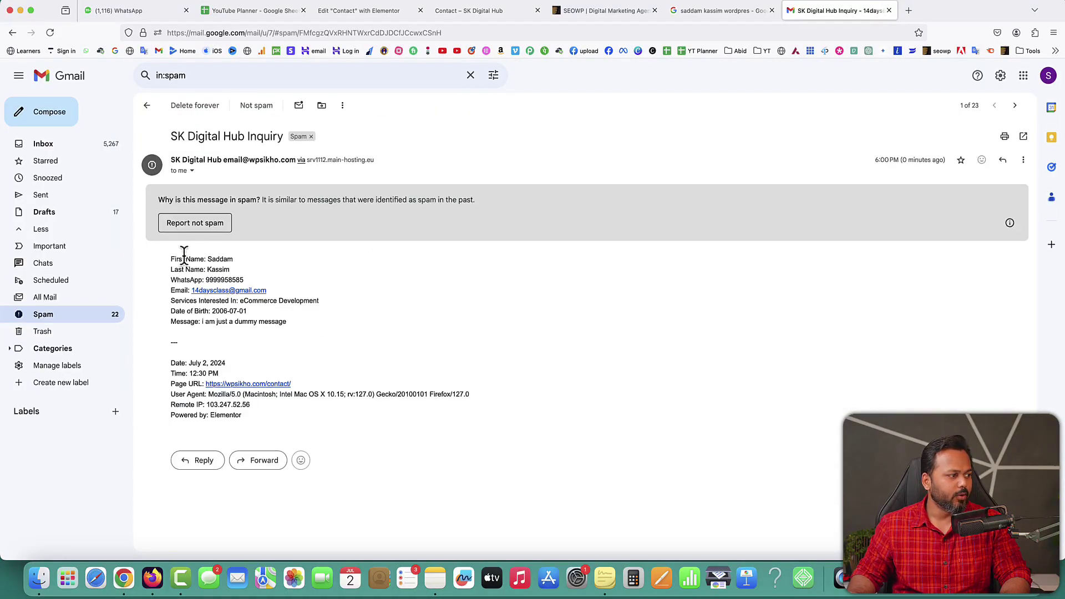
Step: Review the inquiry details, report it as not spam, and close the Gmail tab
left_click_drag(208, 259, 234, 259)
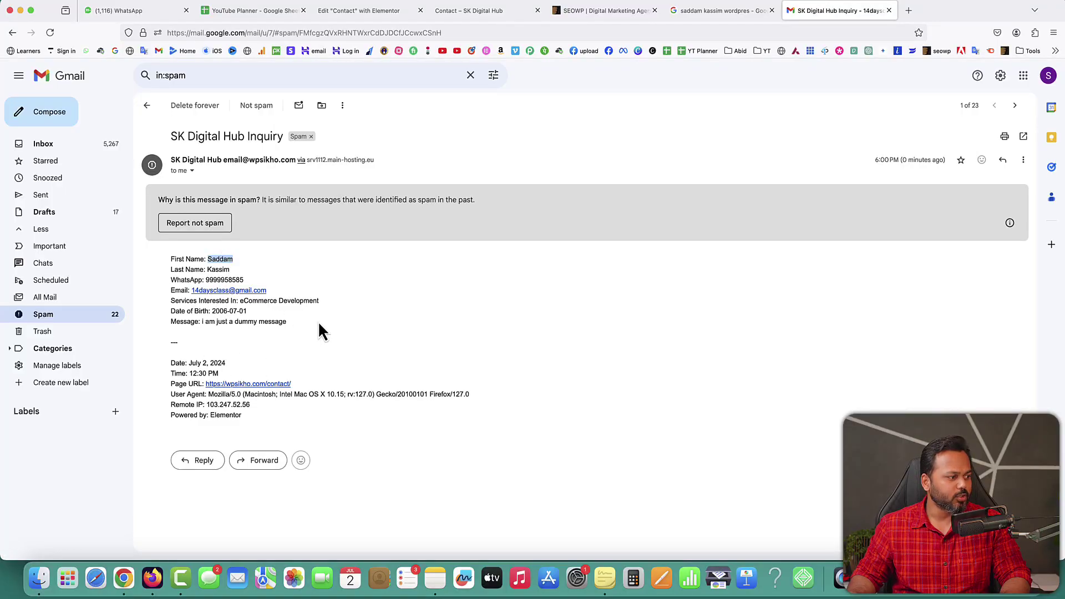
left_click_drag(209, 405, 247, 406)
left_click(319, 242)
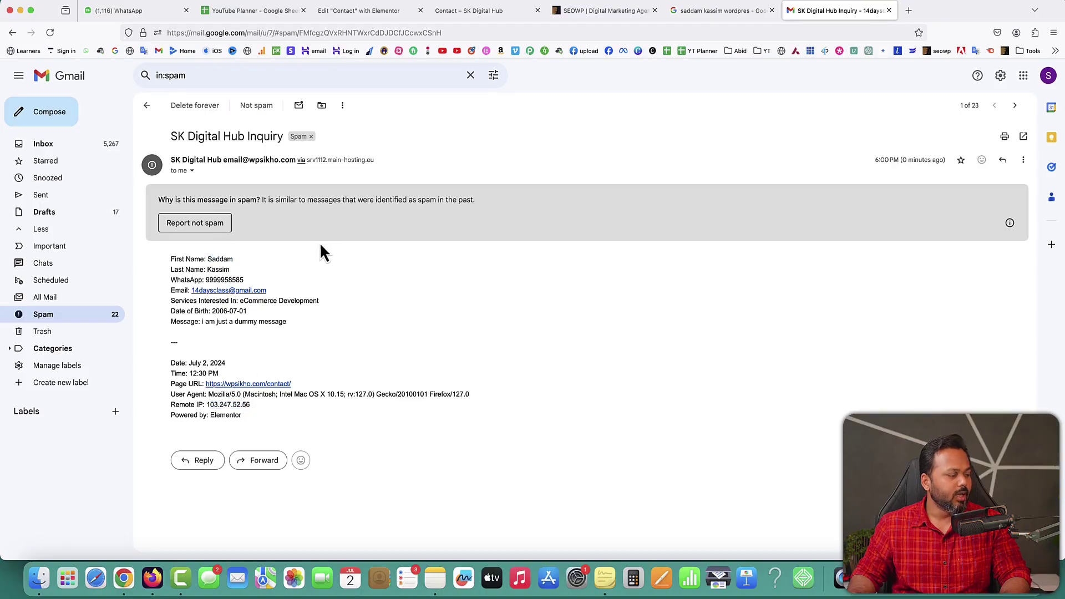
left_click(203, 228)
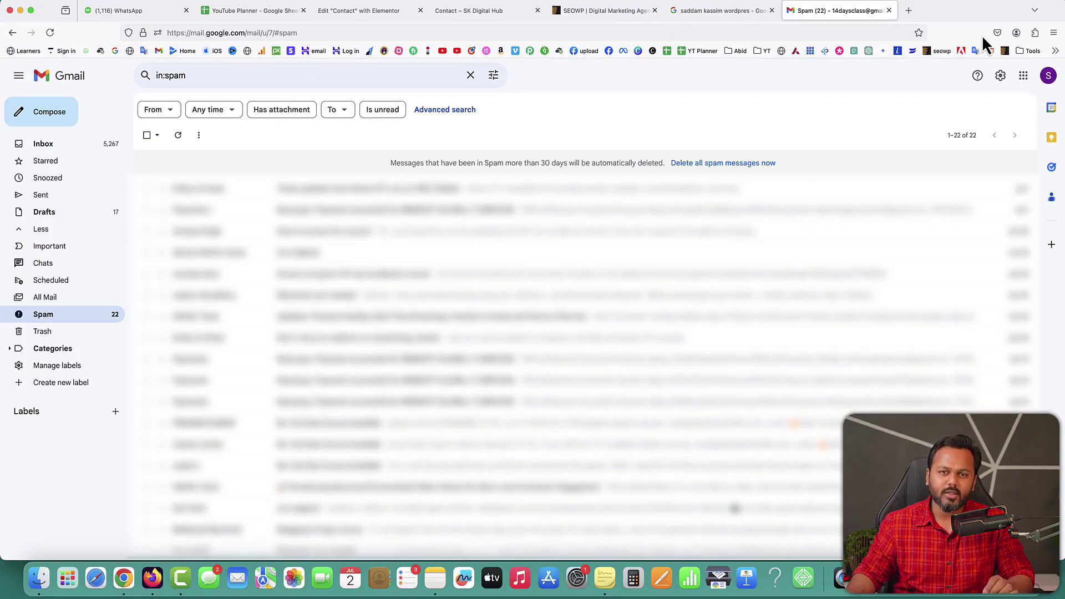
left_click(890, 10)
left_click(358, 10)
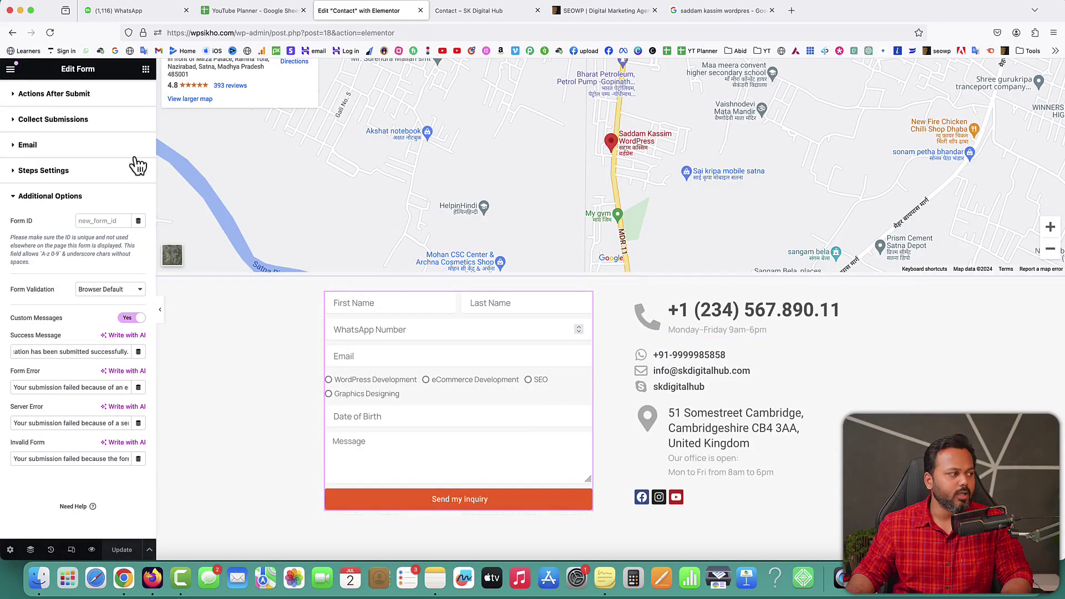
Step: Exit the editor, open Submission #1 under Elementor > Submissions, then return to the Contact tab
left_click(10, 70)
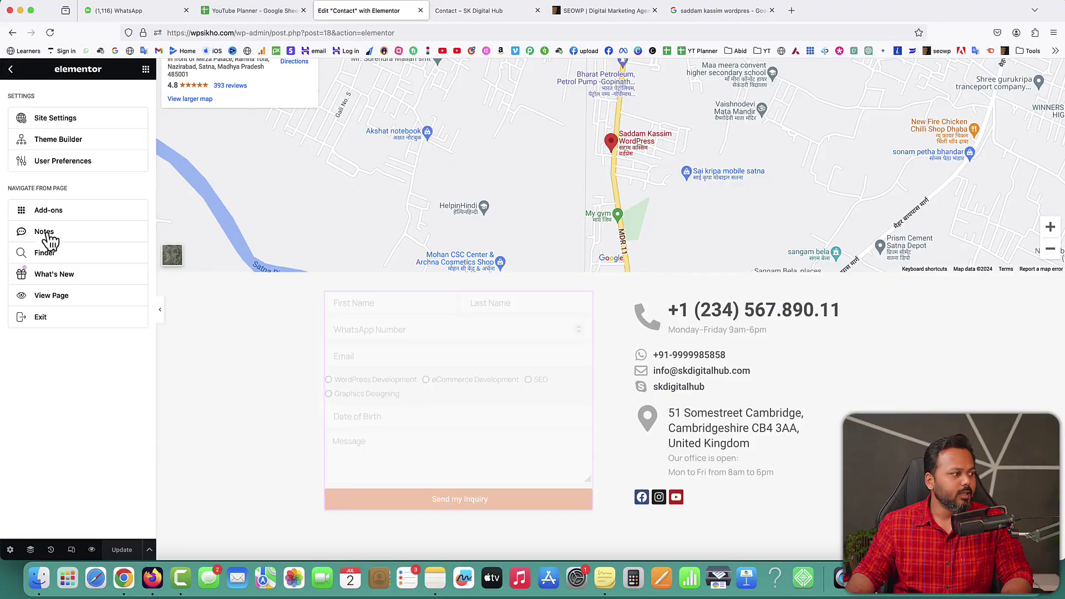
left_click(45, 318)
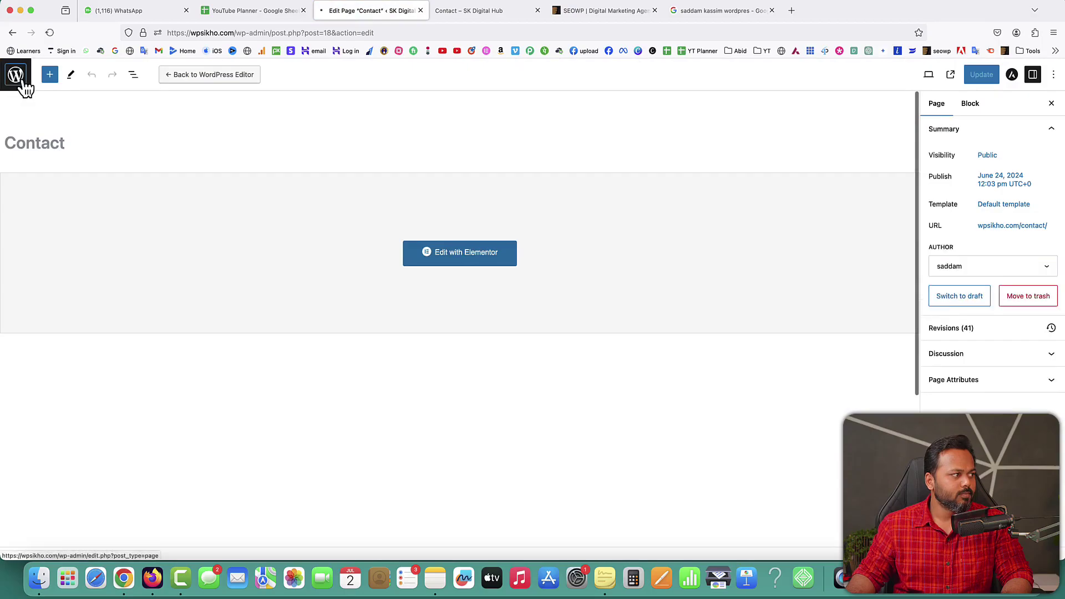
left_click(23, 83)
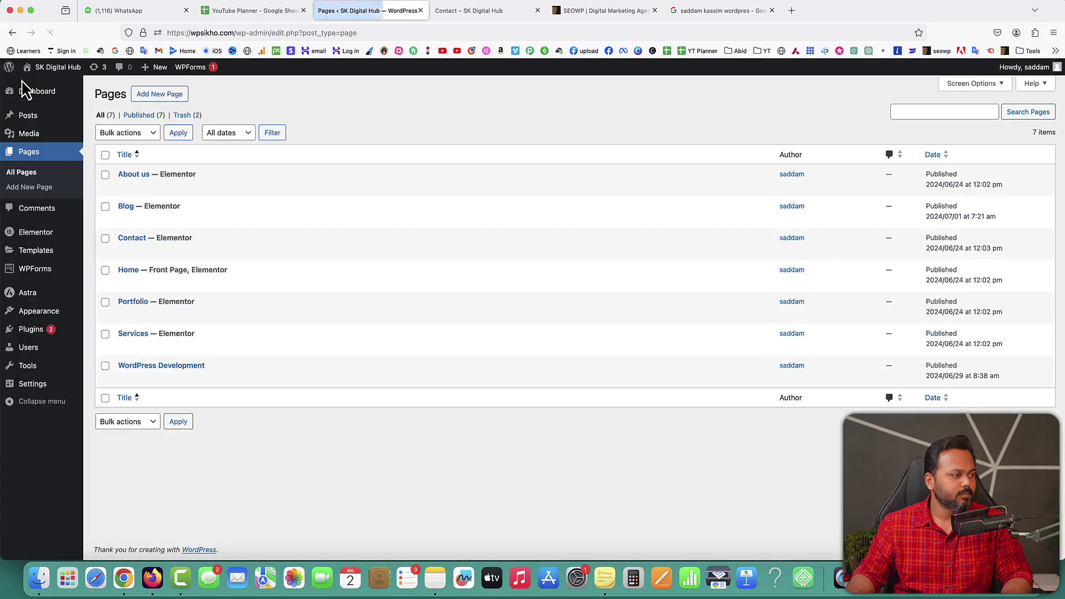
mouse_move(47, 241)
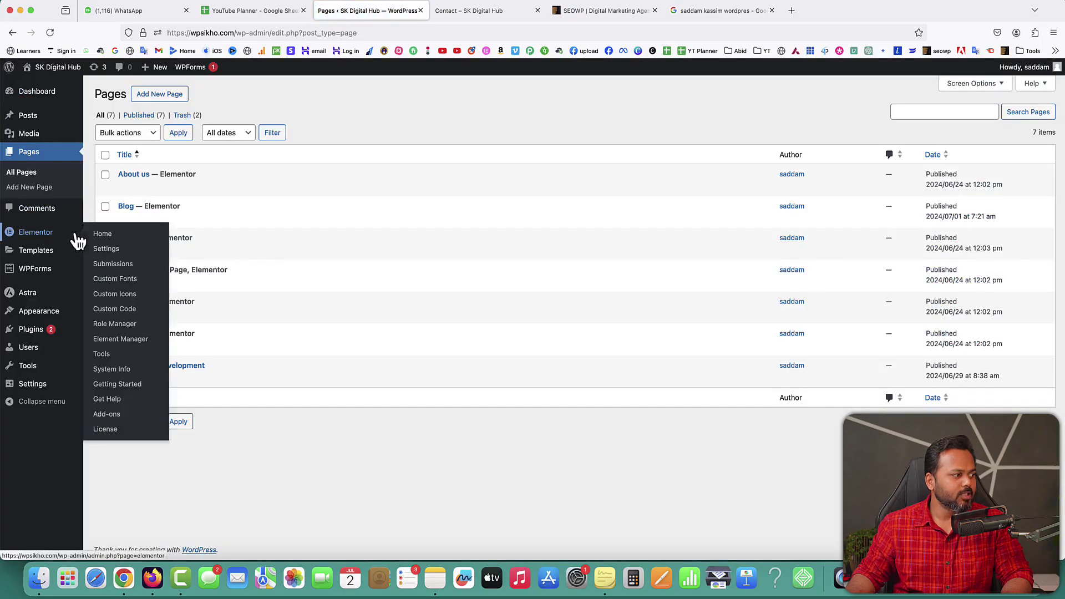
left_click(113, 271)
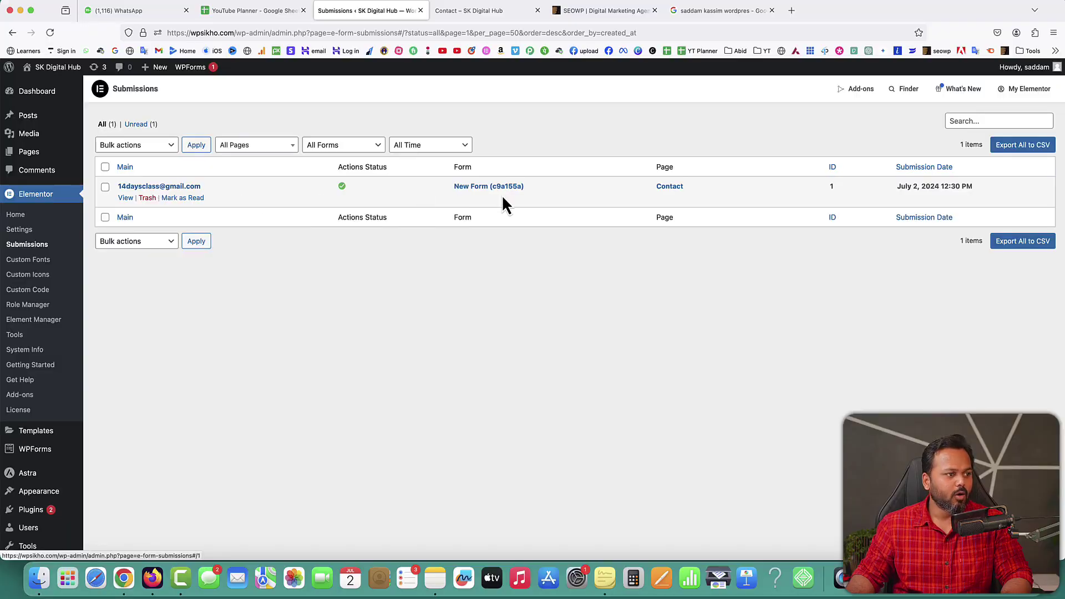
left_click(157, 188)
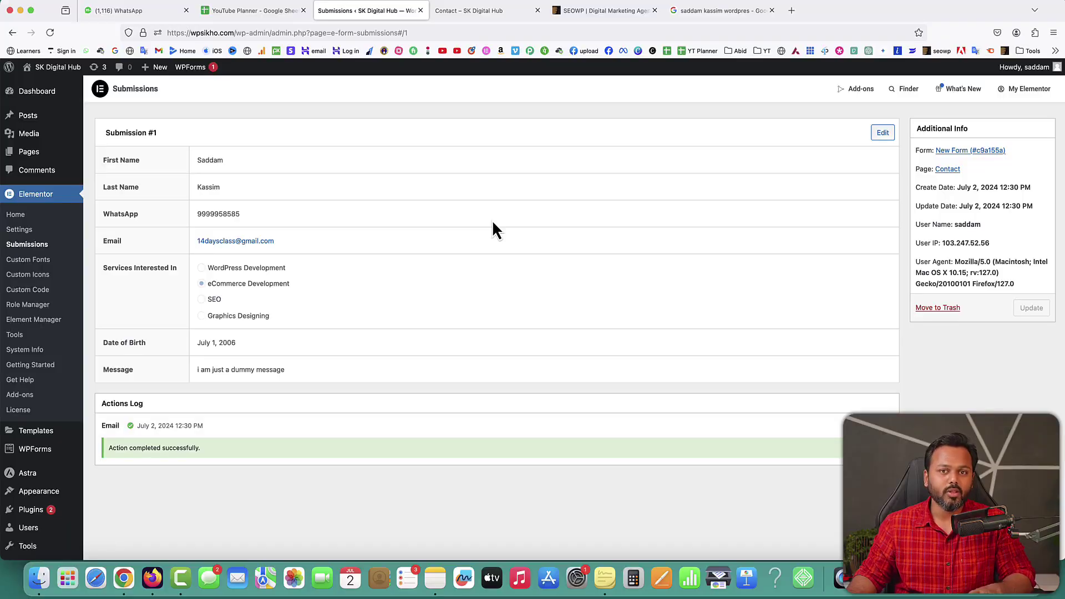
left_click(471, 11)
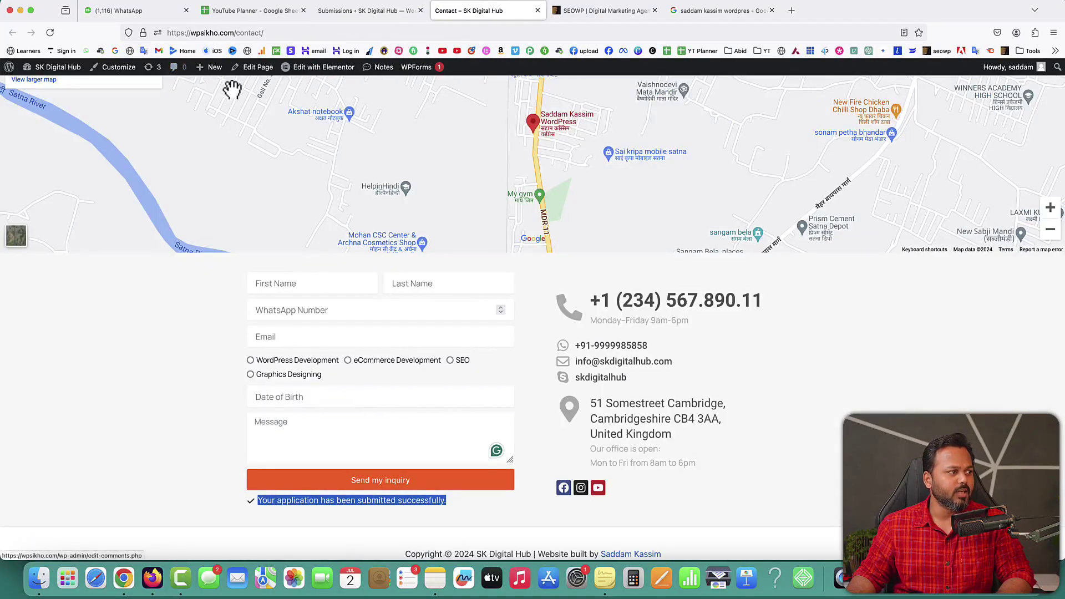
Step: Reopen the Contact page with Edit with Elementor and scroll through the widget panel
left_click(326, 73)
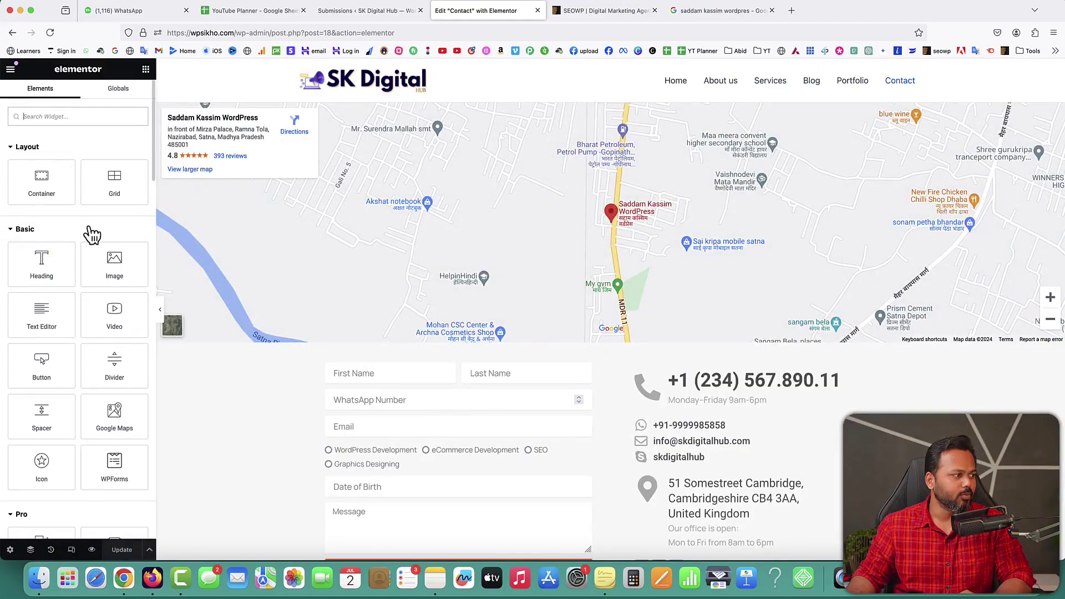
scroll(90, 235, "down", 4)
scroll(90, 235, "down", 3)
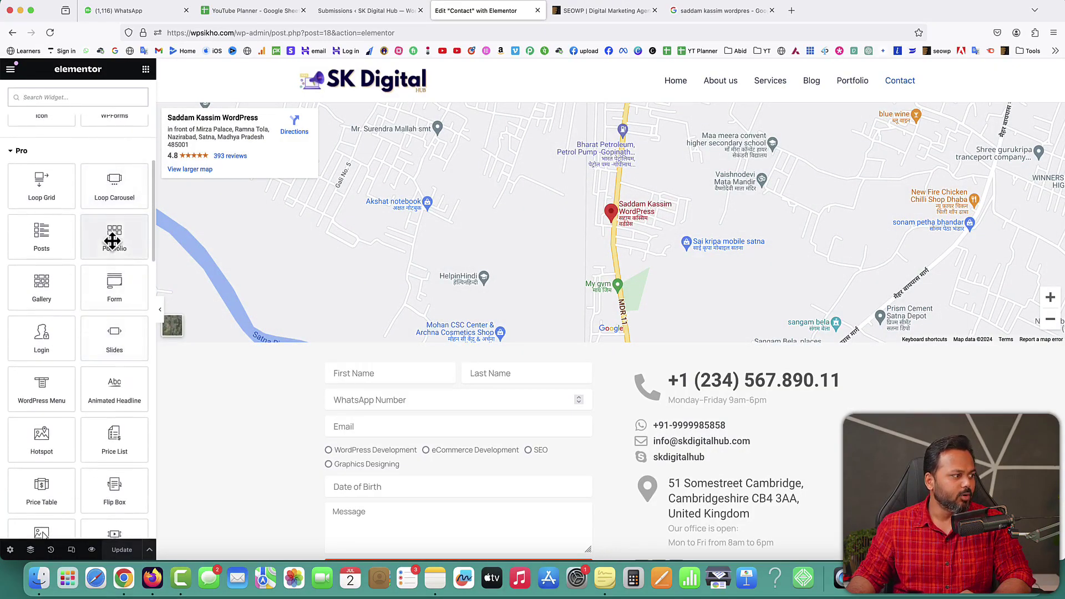
scroll(55, 294, "down", 2)
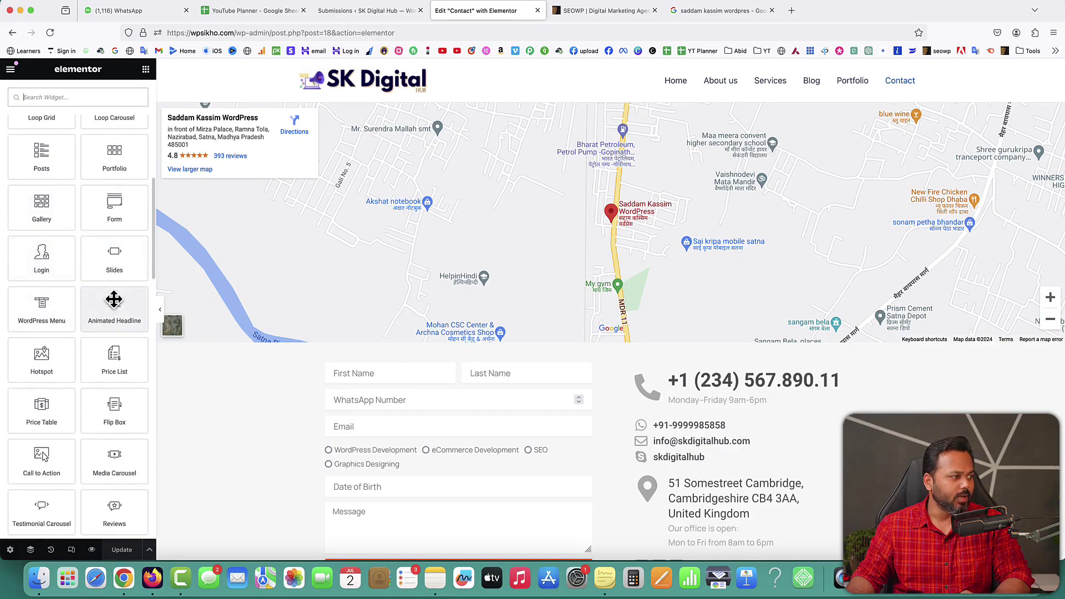
scroll(81, 267, "down", 1)
scroll(73, 358, "down", 2)
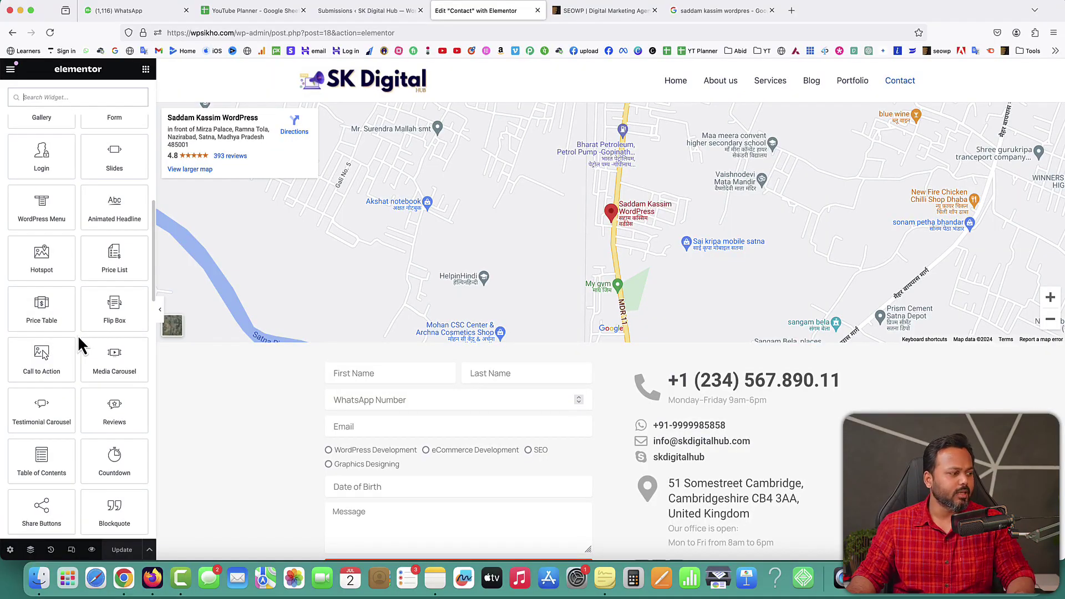
scroll(80, 344, "down", 5)
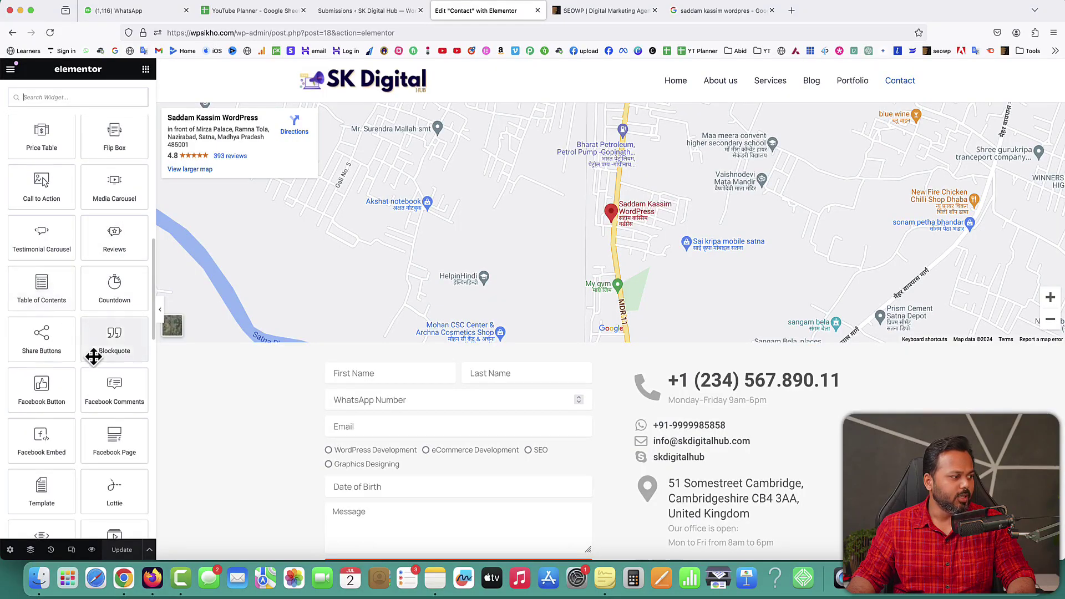
scroll(92, 355, "down", 5)
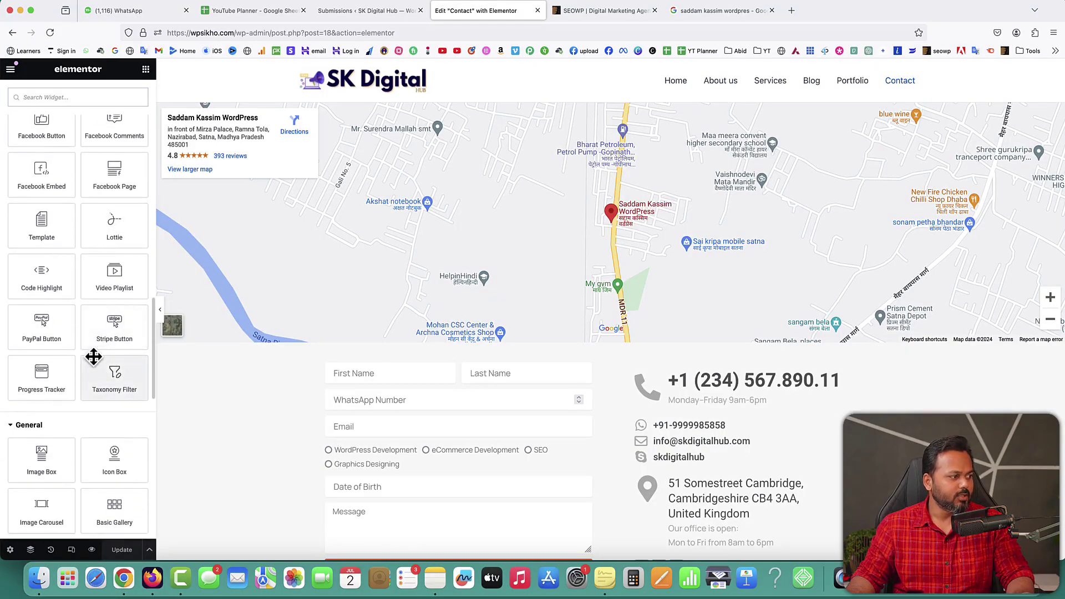